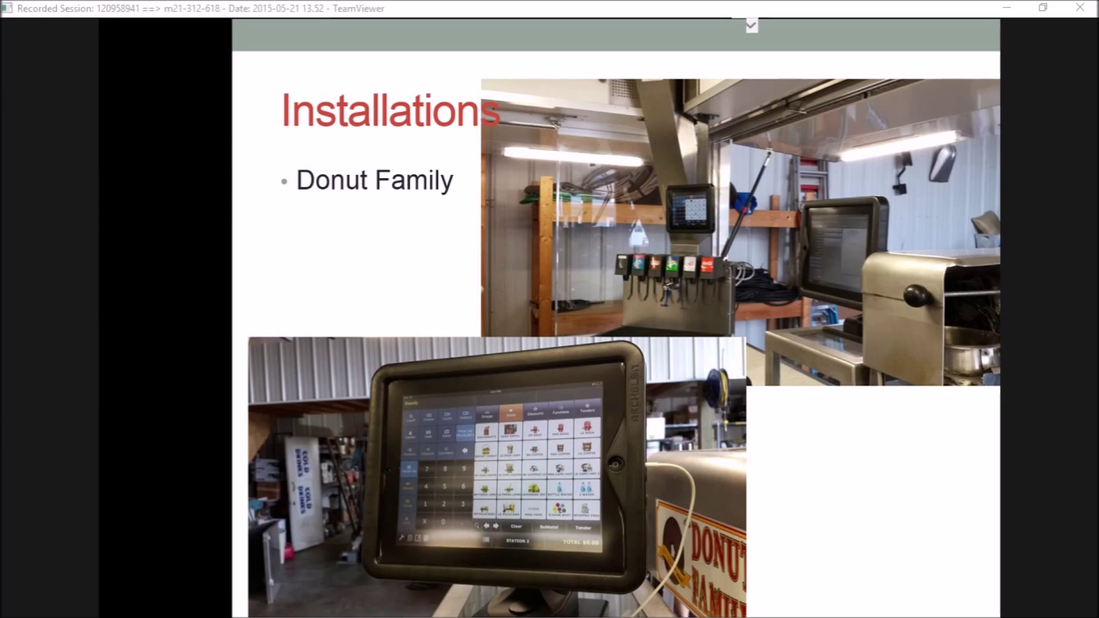
Advance through the Installations slides to 'Tabby Retail V2.00' and end the slide show
key("Right")
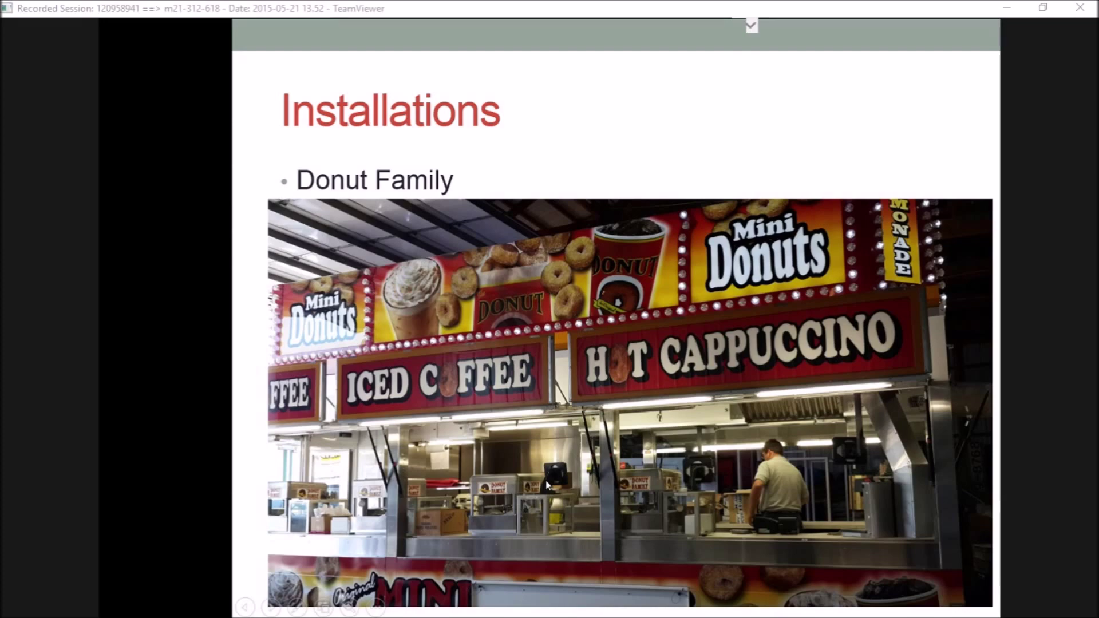
key("Right")
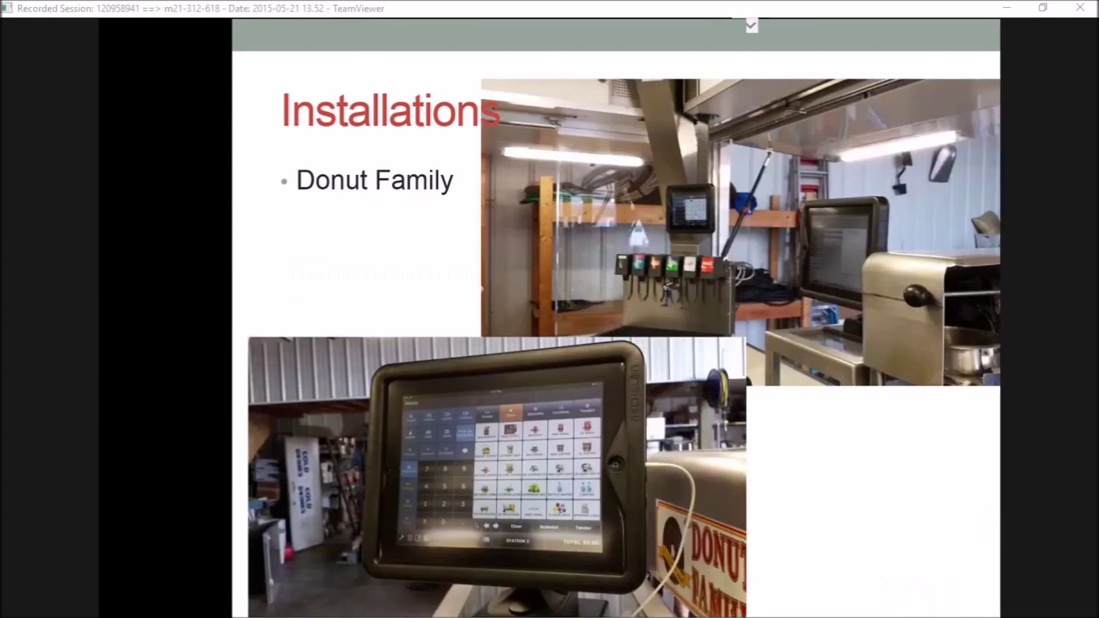
key("Right")
key("Right")
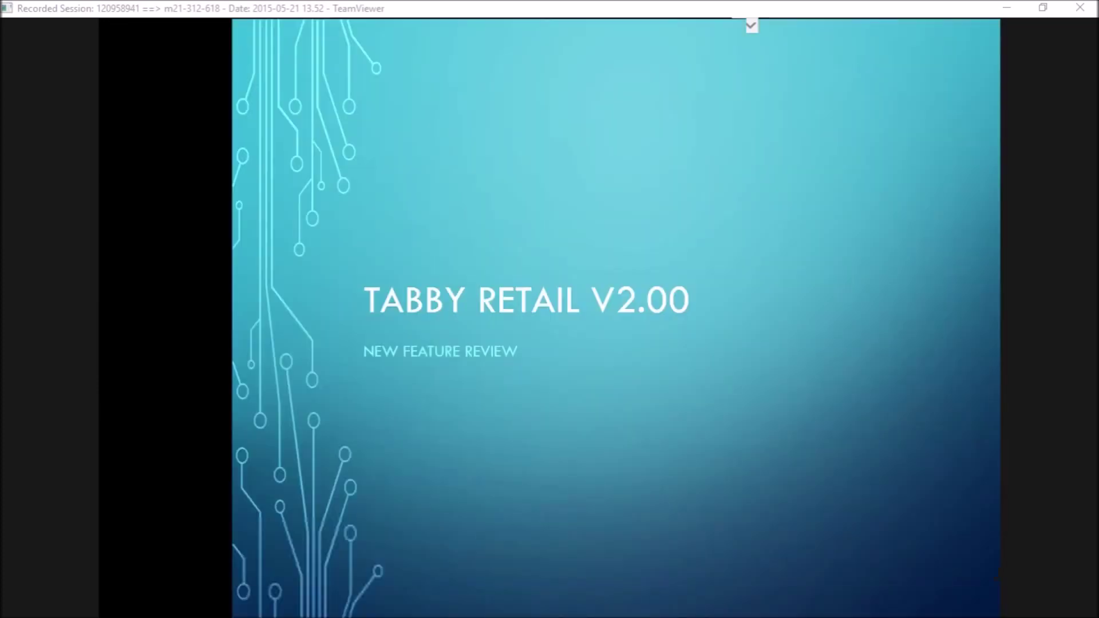
key("Escape")
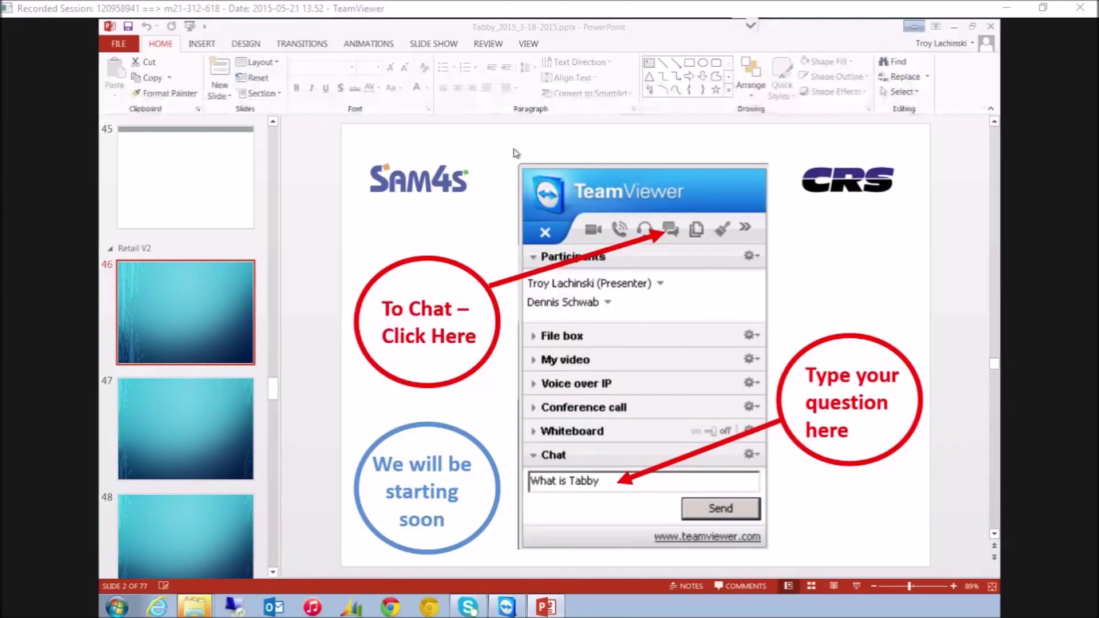
Minimize PowerPoint and the Presentations folder, dismiss the Nexus 4 AutoPlay dialog, and launch Chrome
left_click(955, 27)
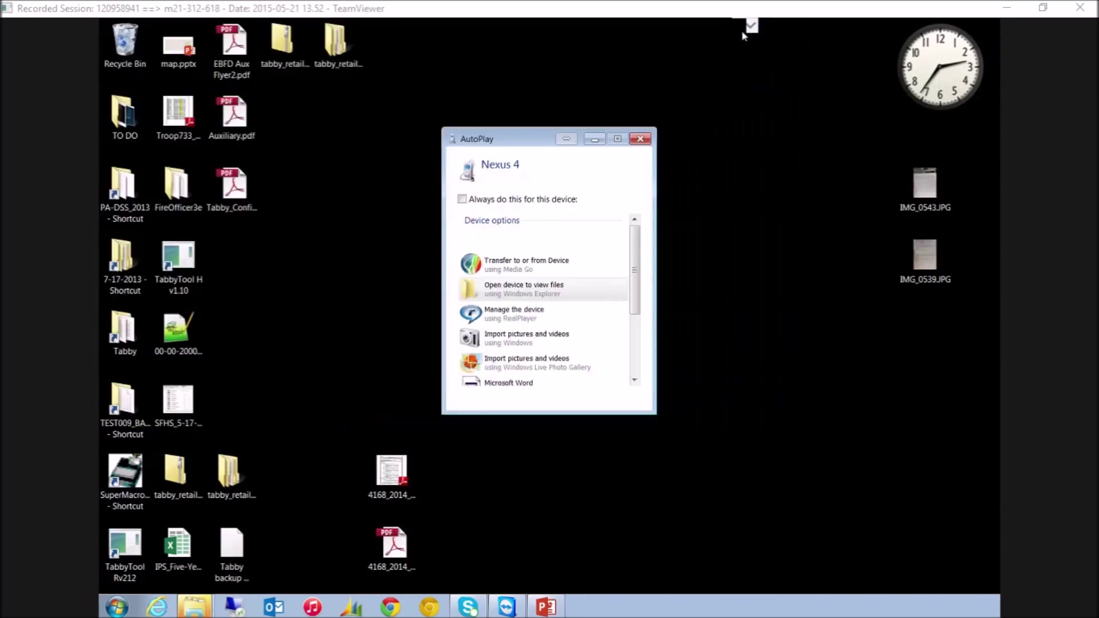
left_click(747, 31)
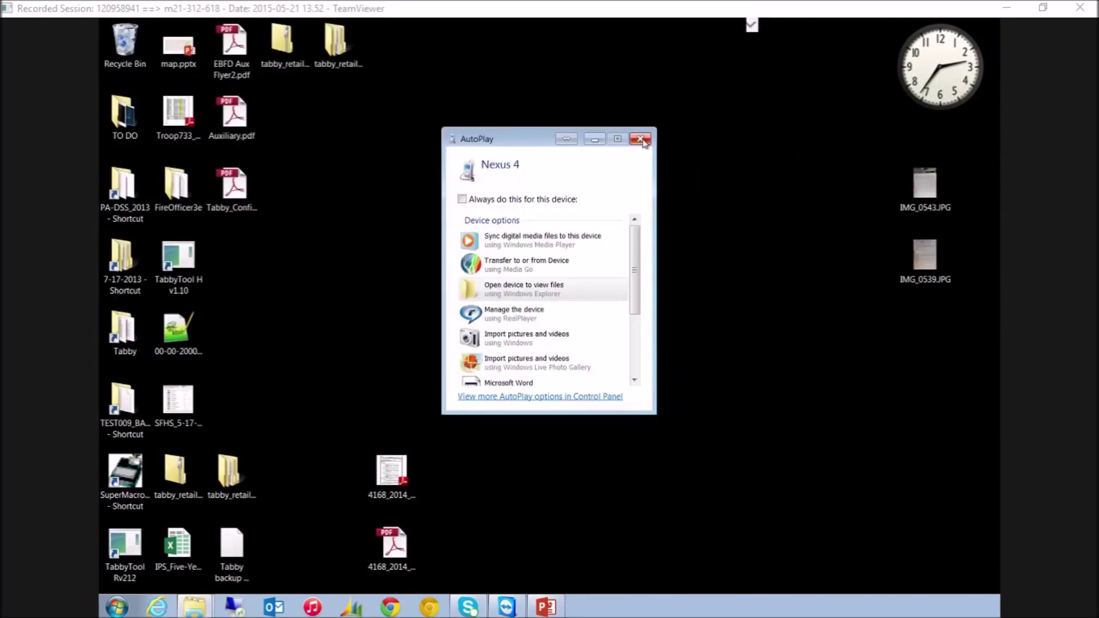
left_click(640, 138)
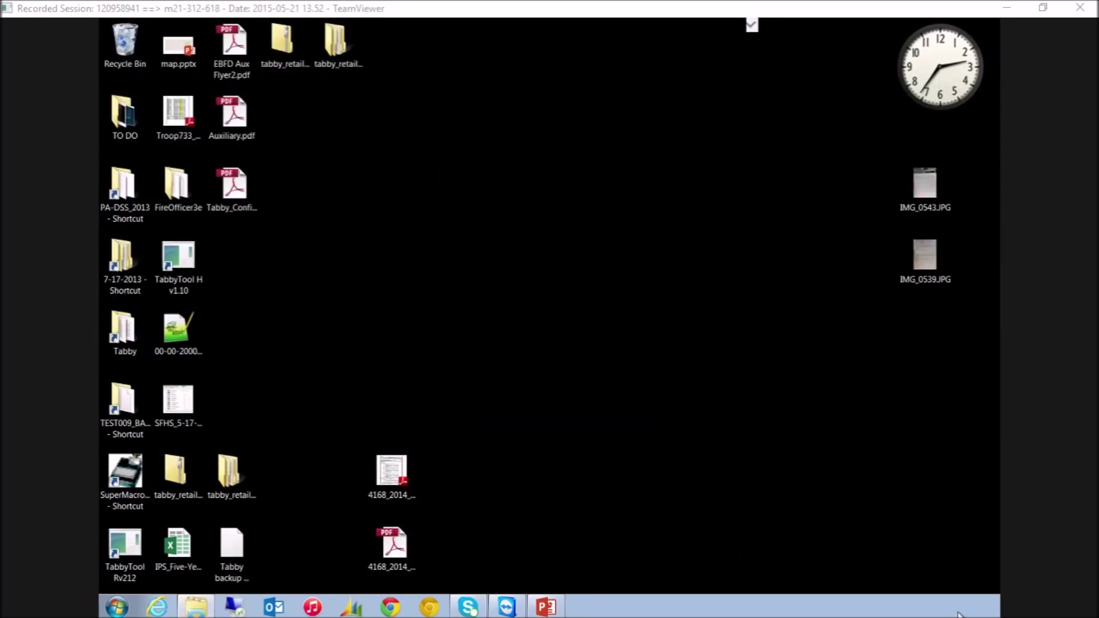
left_click(404, 608)
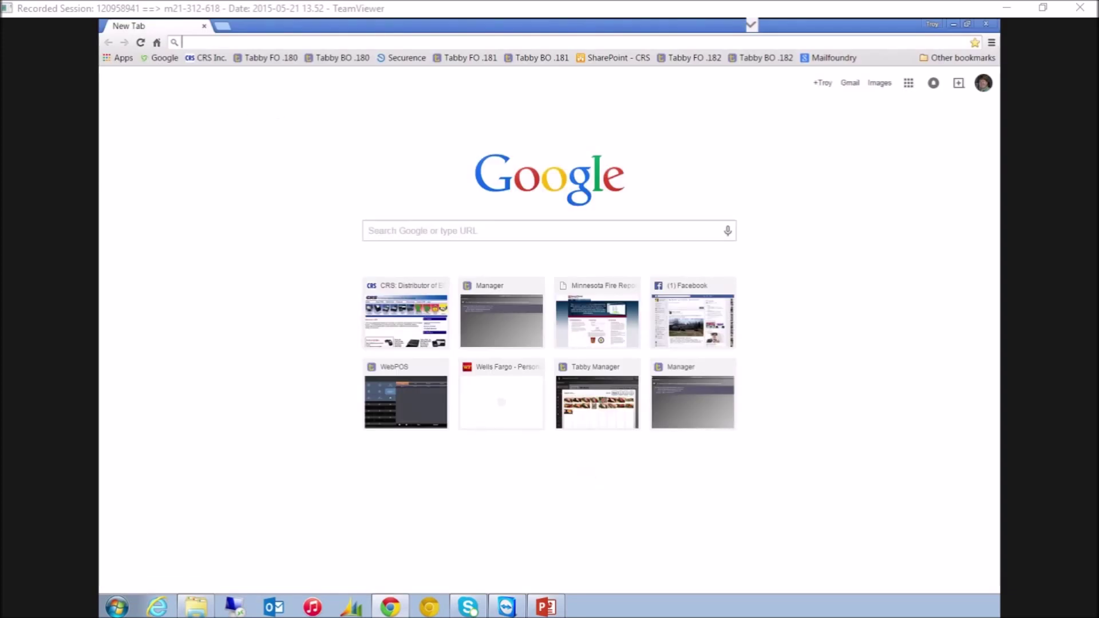
Check the network connections, then load Tabby WebPOS at 192.168.1.182 via the Tabby FO .182 bookmark
left_click(967, 605)
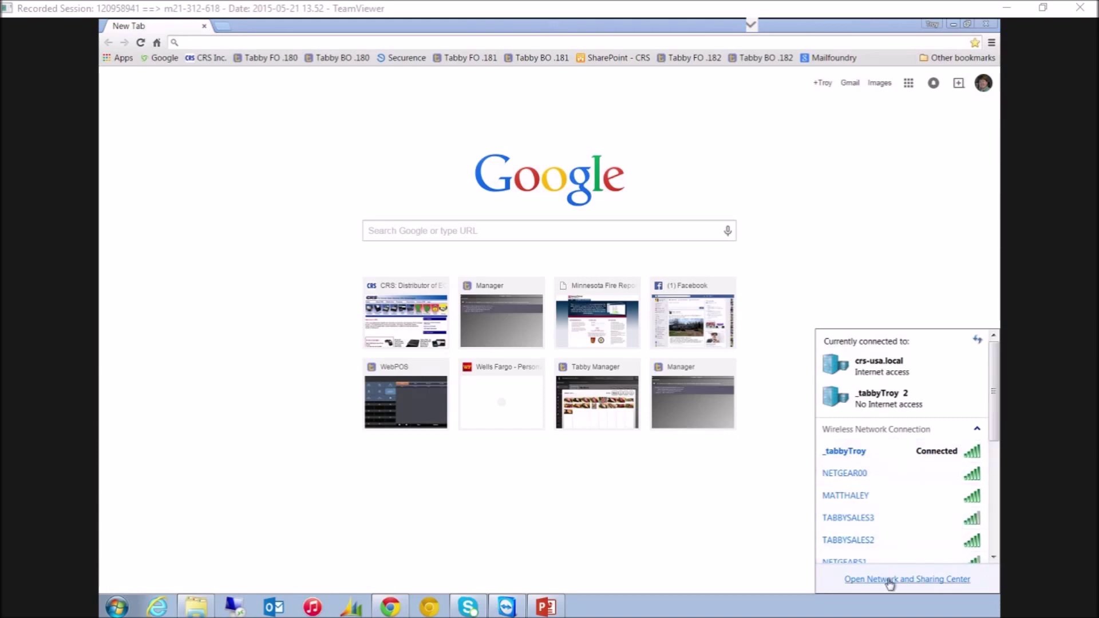
mouse_move(891, 455)
left_click(702, 61)
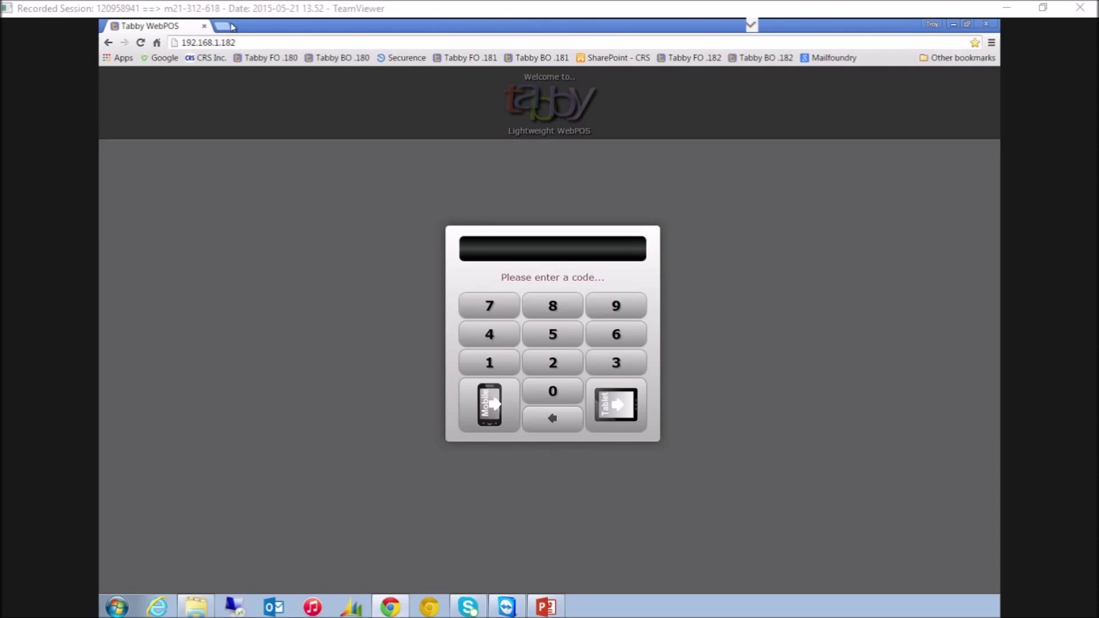
Enter the manager login code on the keypad and log in to the Tablet sales screen
left_click(551, 396)
left_click(553, 393)
left_click(552, 393)
left_click(553, 393)
left_click(606, 403)
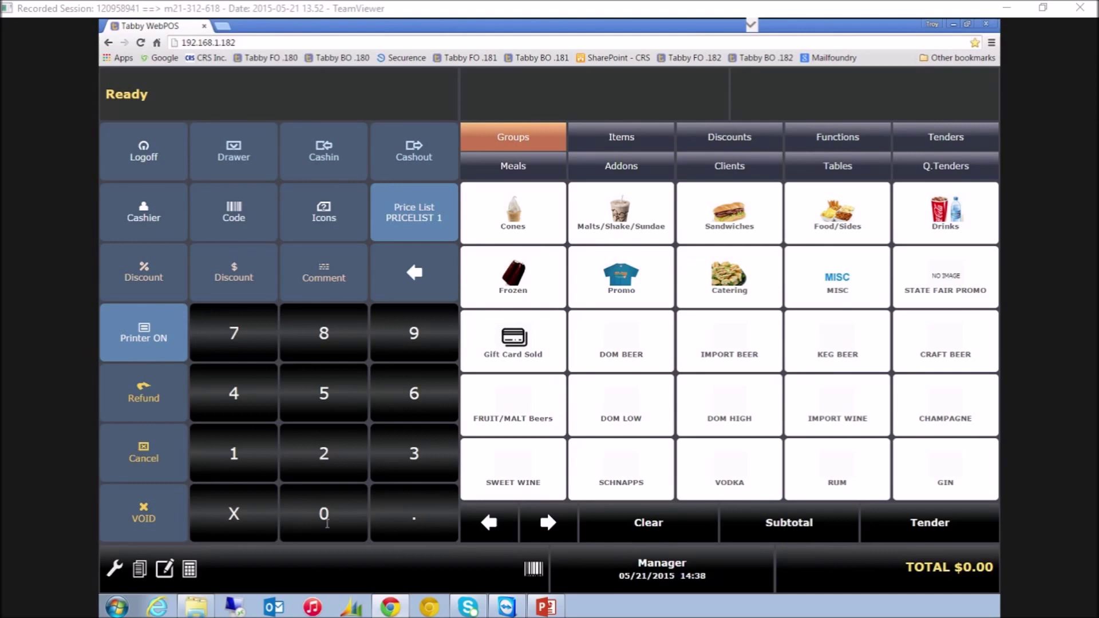
Swap the keypad for the receipt panel and open the Cones group
left_click(237, 96)
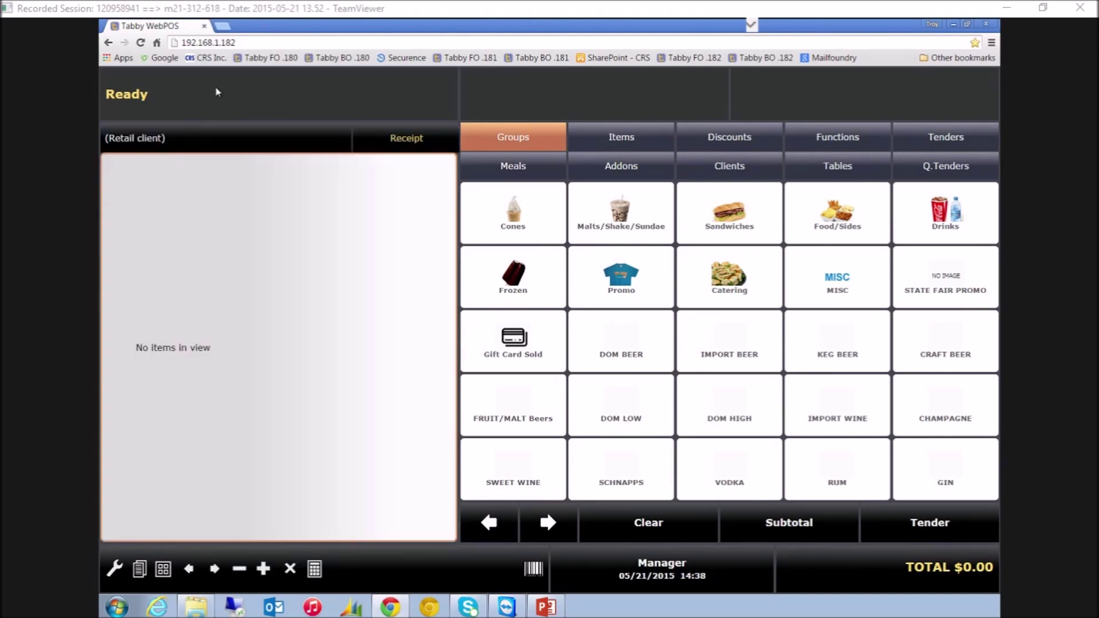
left_click(222, 88)
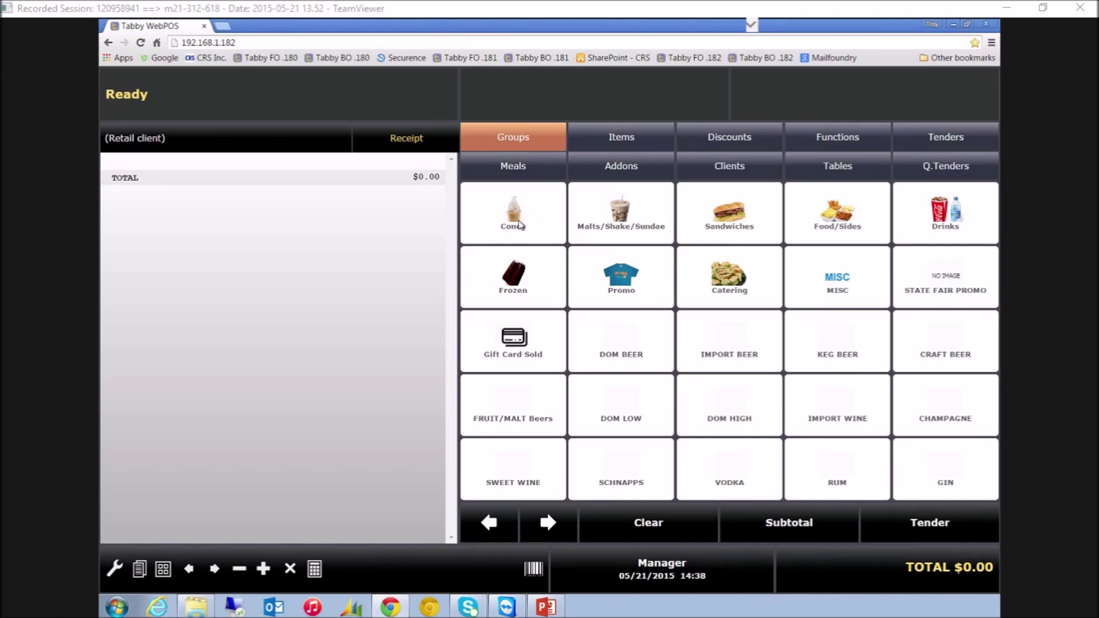
left_click(528, 217)
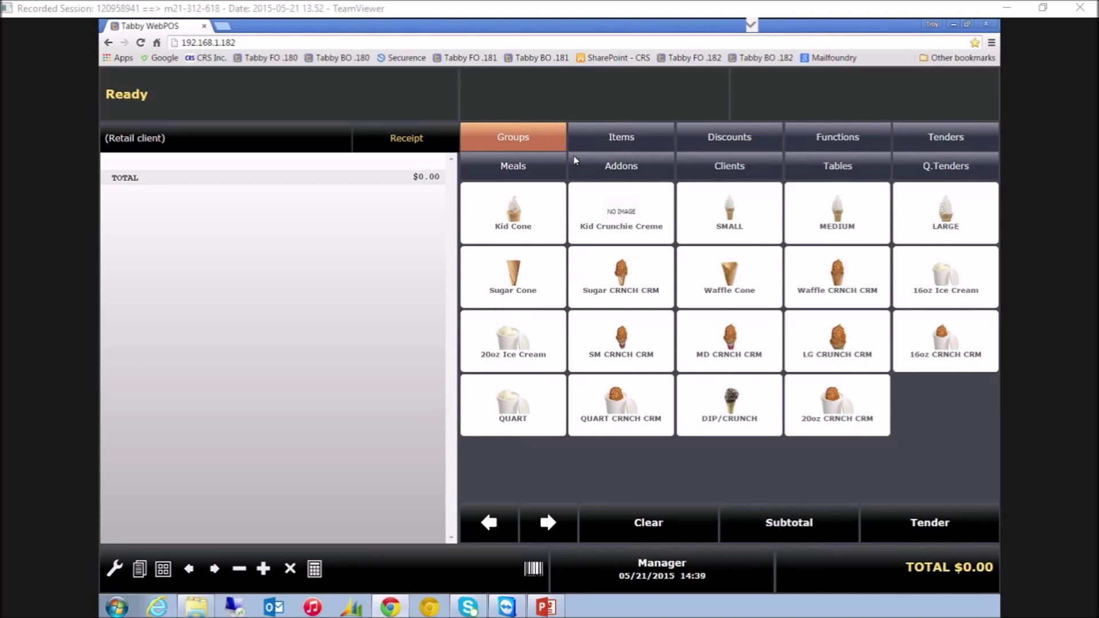
Add 3 Sugar Cones and 2 Waffle Cones to the order
left_click(526, 289)
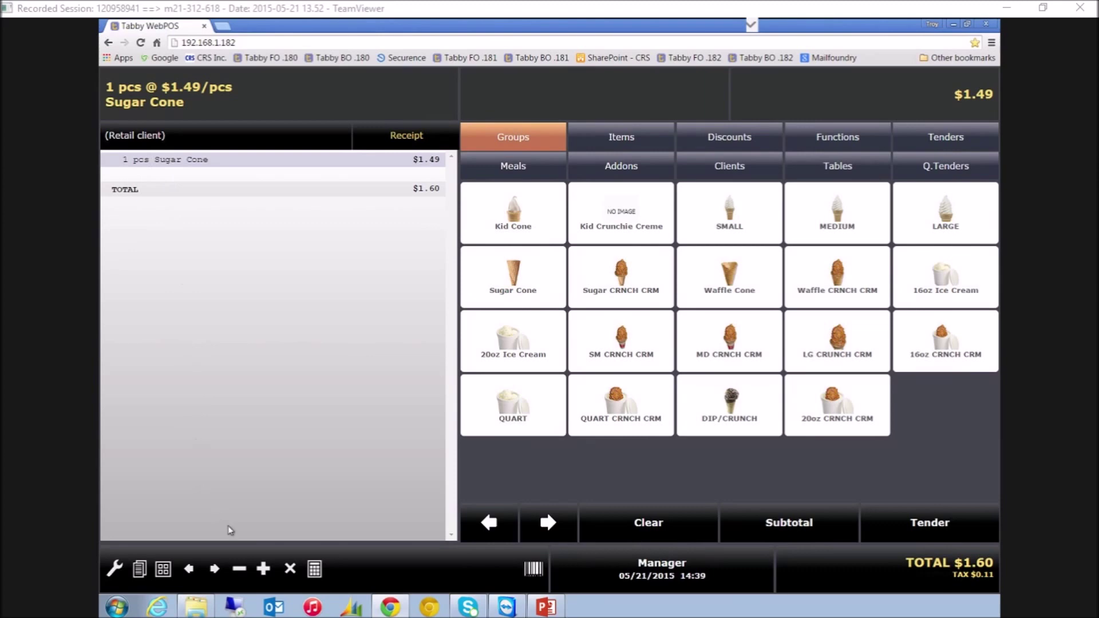
double_click(264, 575)
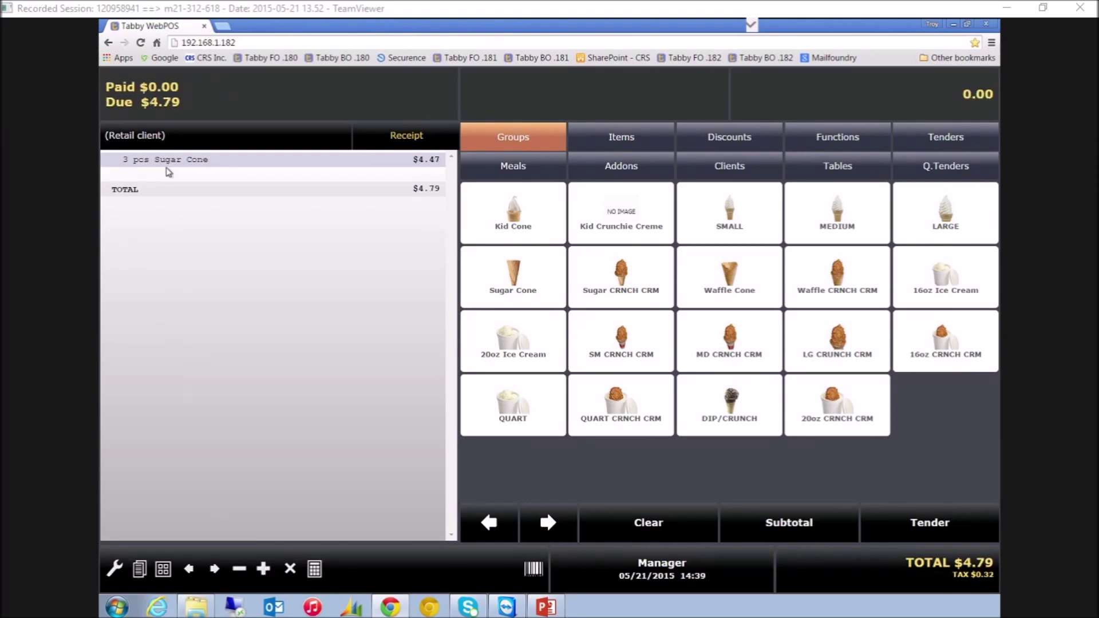
left_click(734, 276)
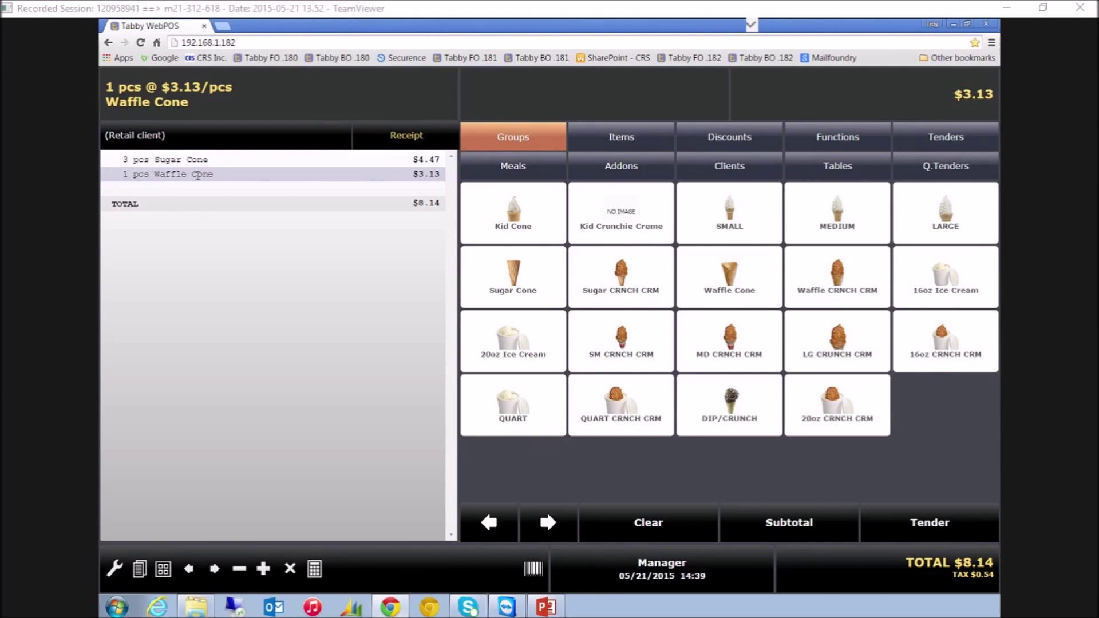
left_click(265, 569)
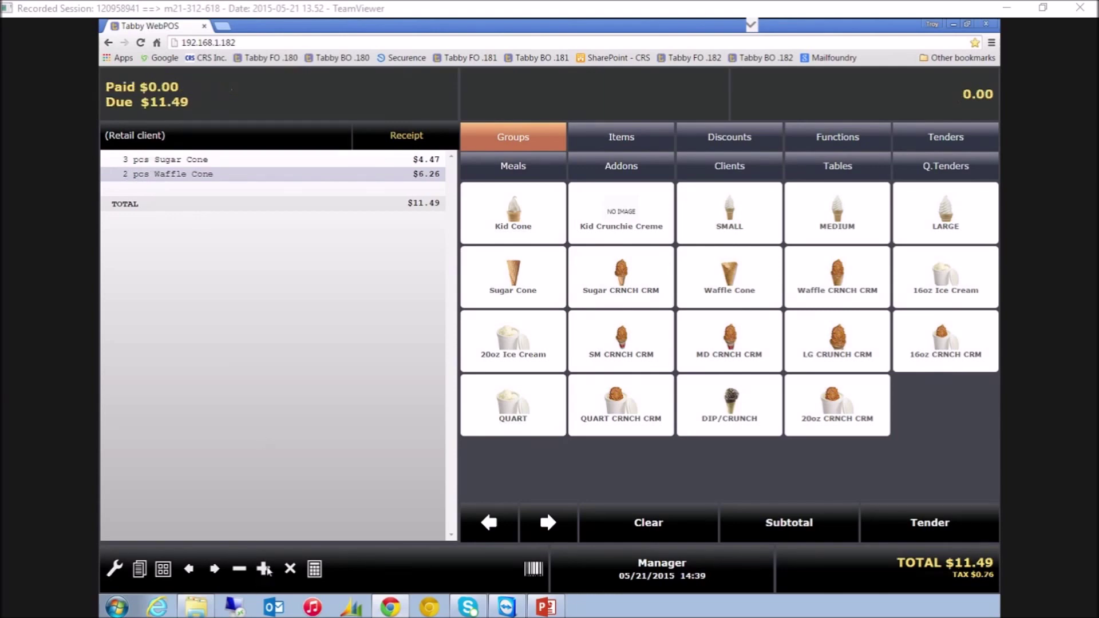
Reduce, then remove, the Sugar Cone line and tender the $6.71 two-Waffle-Cone order
left_click(188, 160)
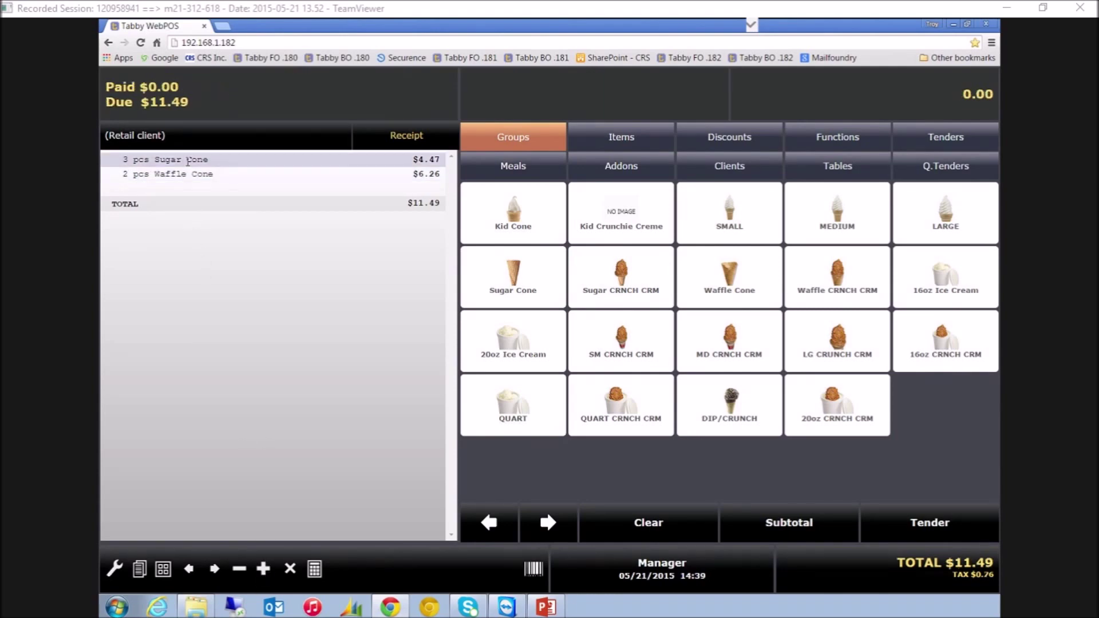
left_click(239, 569)
left_click(239, 570)
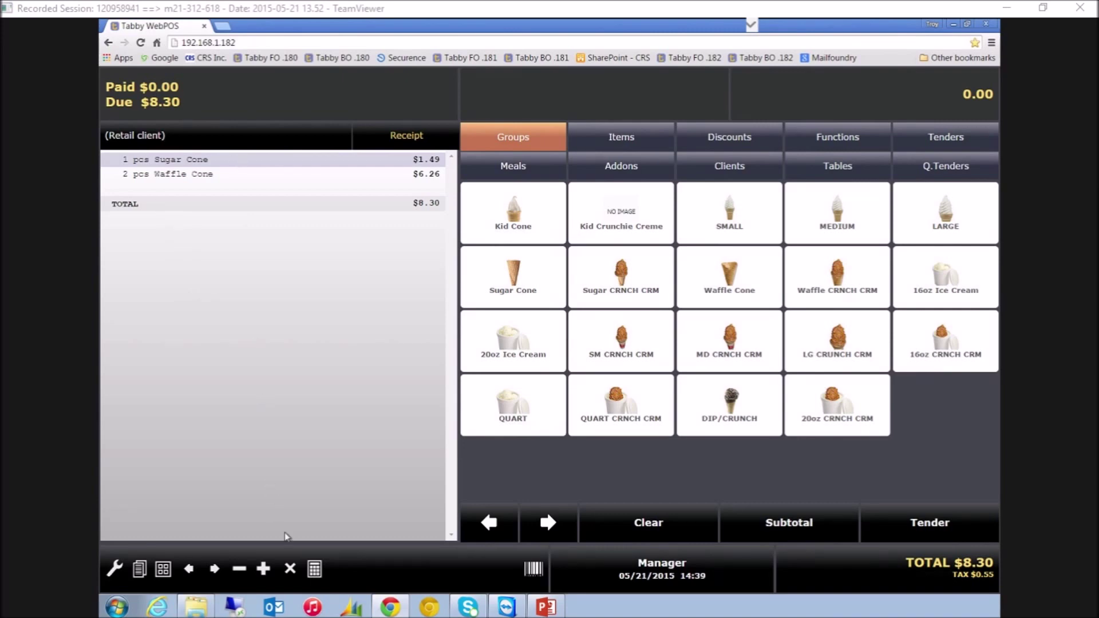
left_click(291, 571)
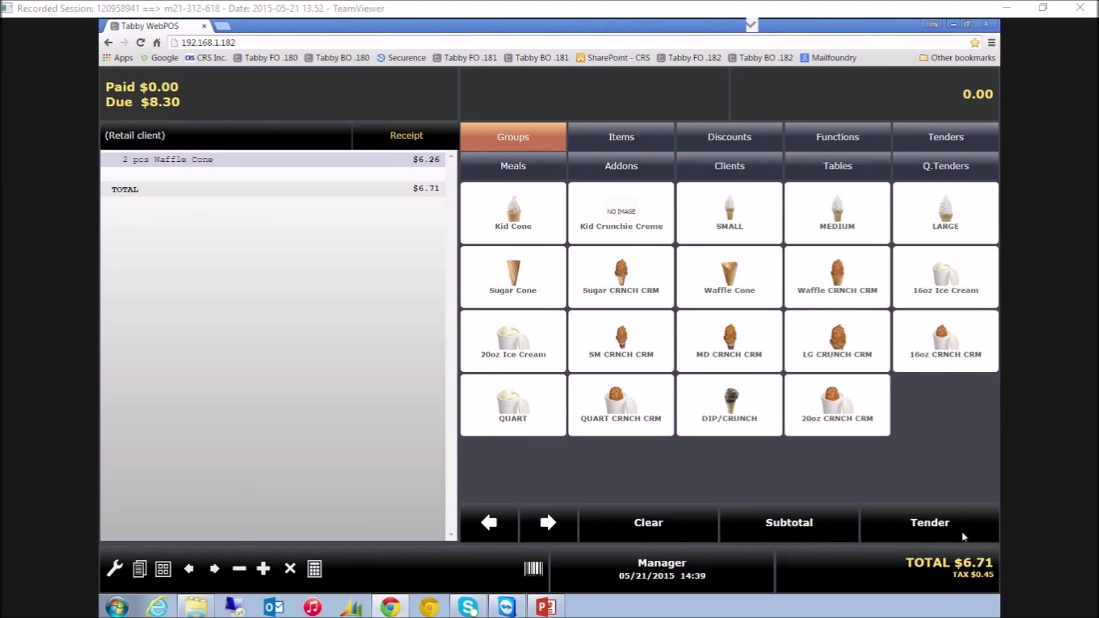
left_click(933, 524)
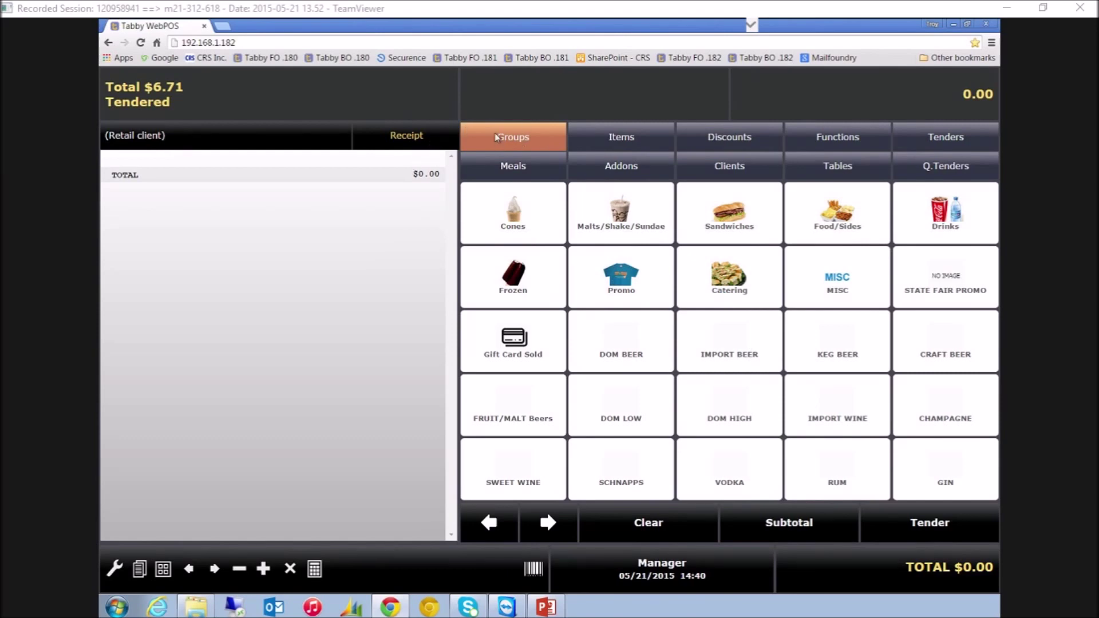
Tender a $1.00 Water sale, then check the empty Journal management window and close it
left_click(953, 223)
left_click(841, 225)
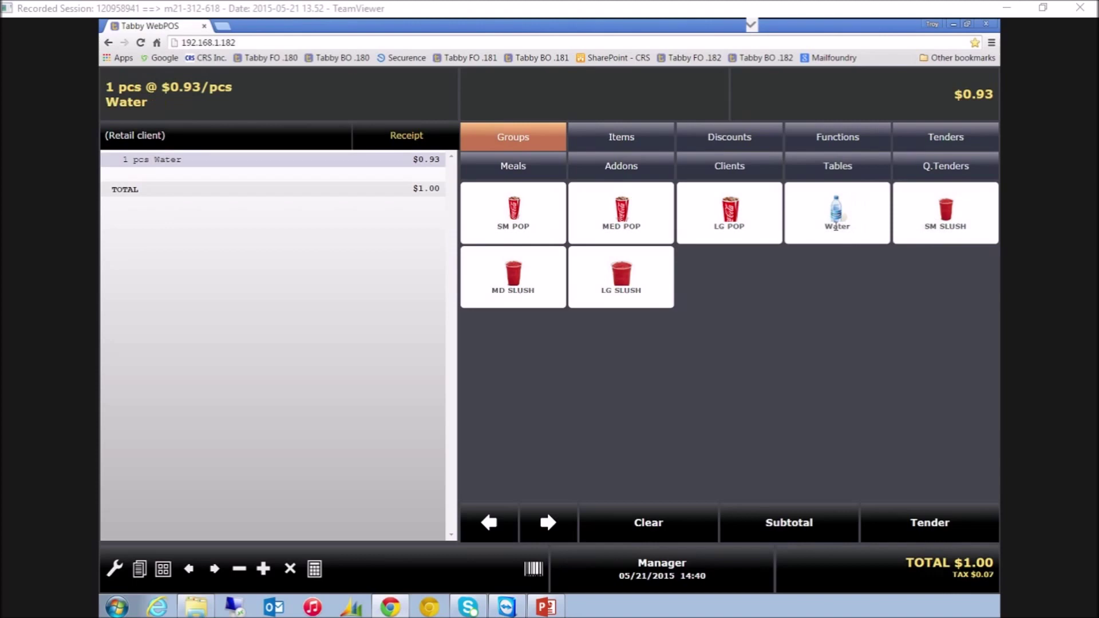
left_click(974, 524)
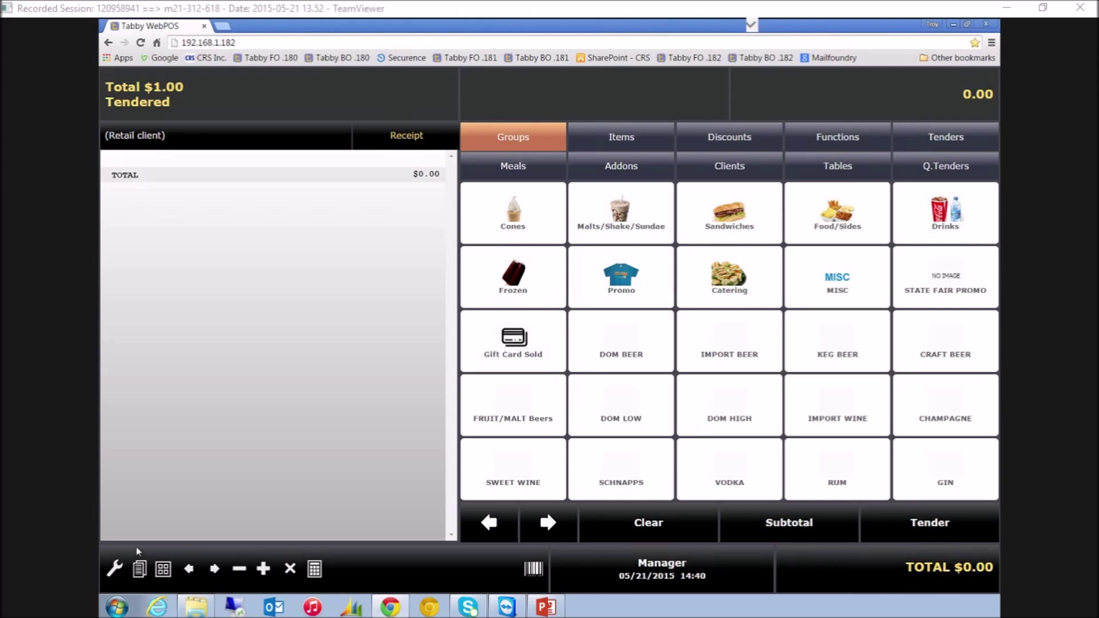
left_click(141, 570)
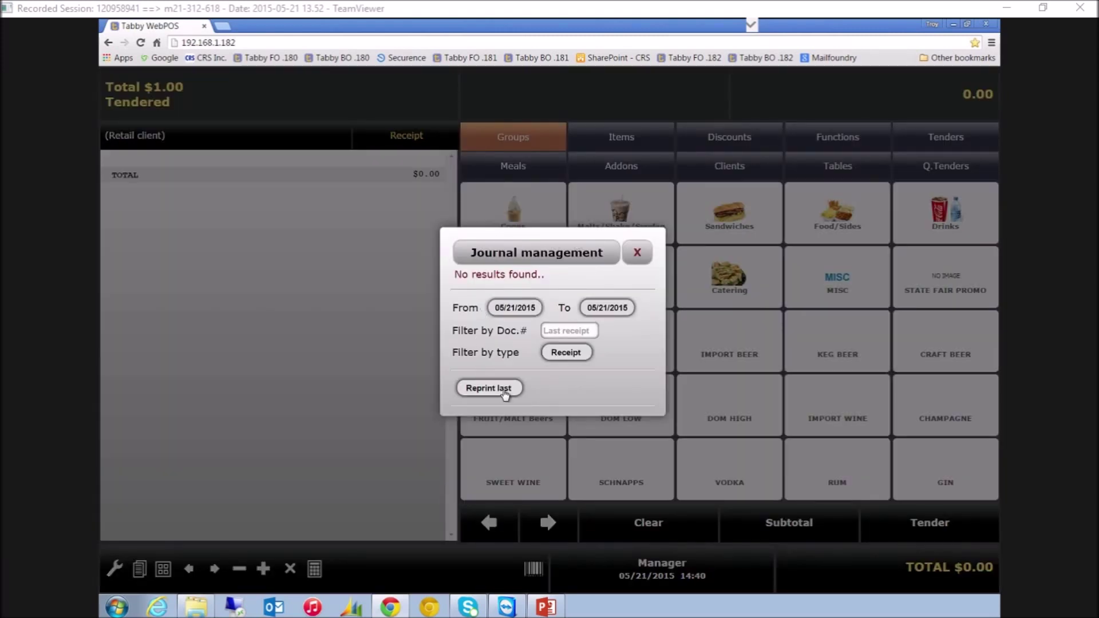
left_click(635, 256)
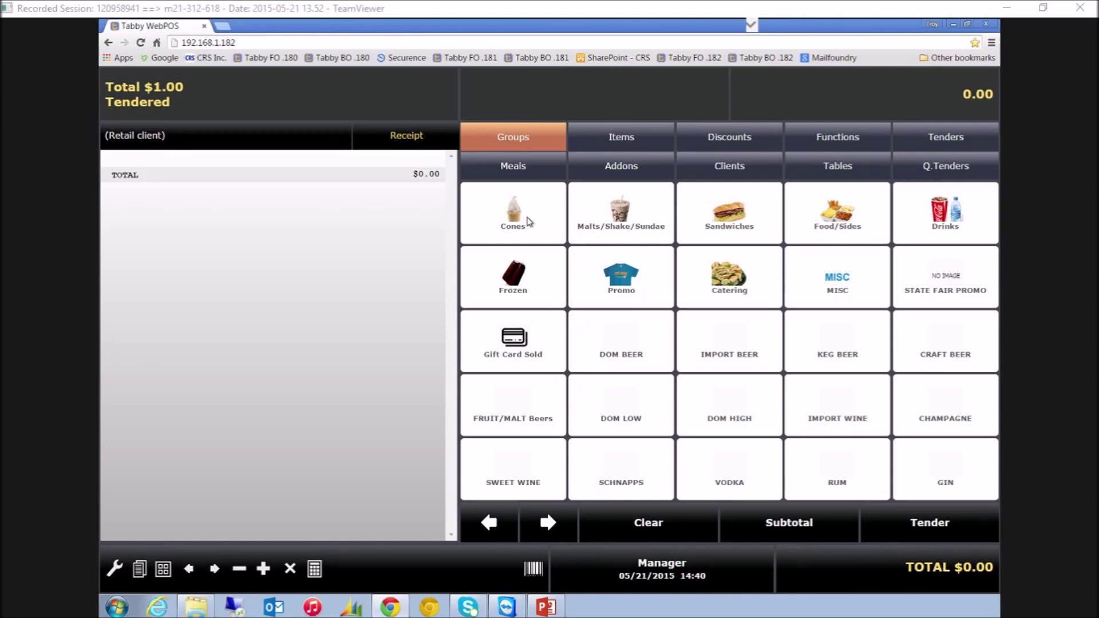
Sell a Kid Cone with Choc\Vanilla Twist flavour and tender the $0.77 sale
left_click(525, 221)
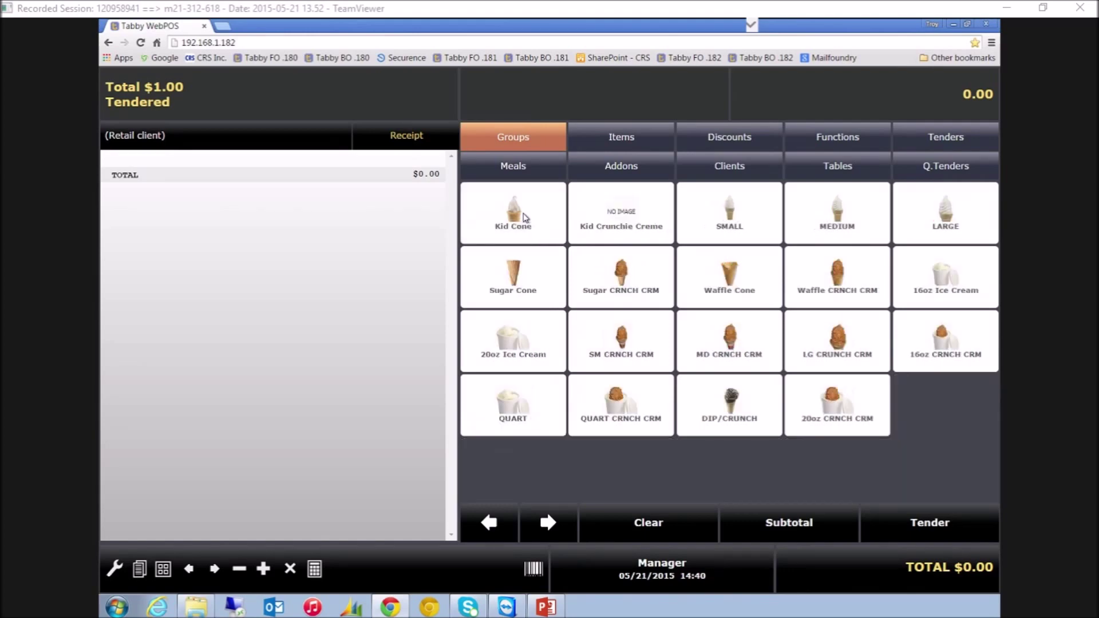
left_click(515, 223)
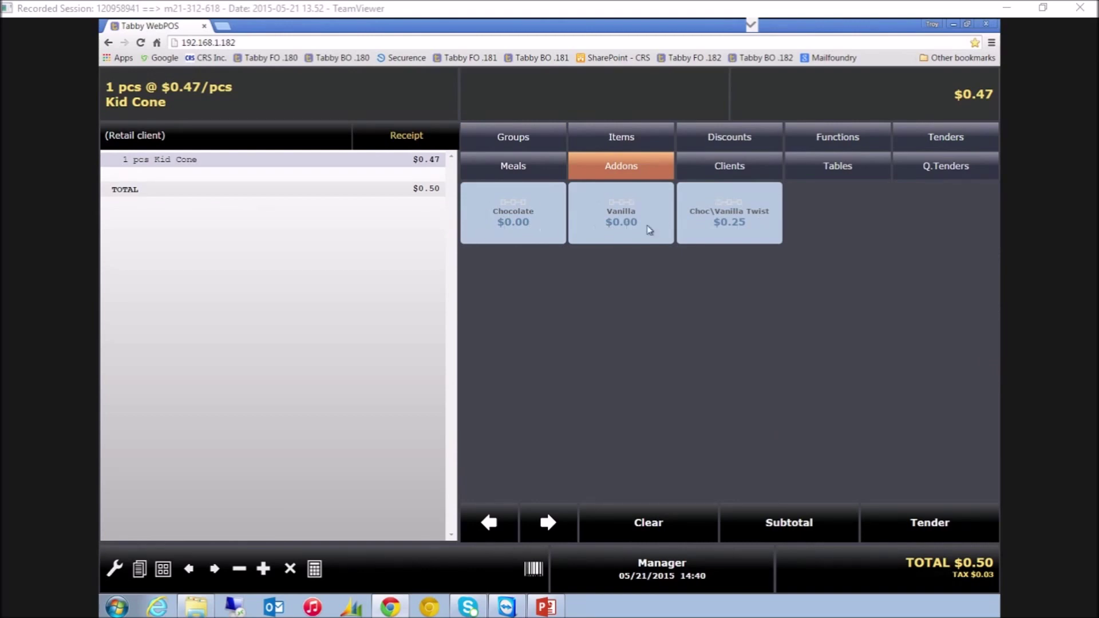
left_click(749, 231)
left_click(939, 518)
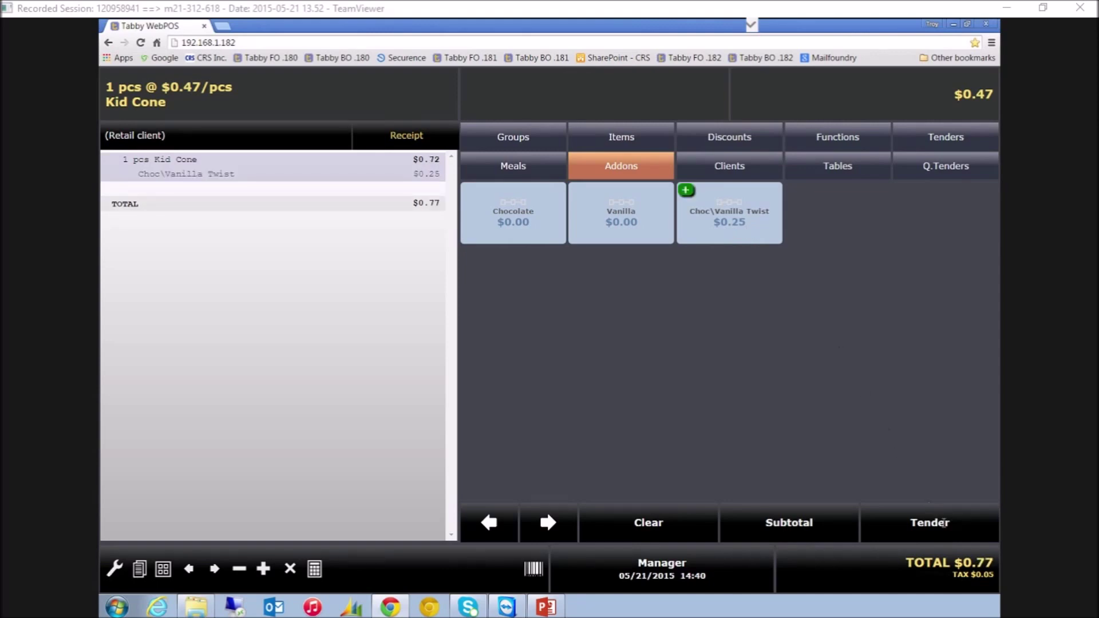
Start a new sale with a SUB topped with Ham, Swiss, Lettuce, Tomato and Mayo
left_click(732, 209)
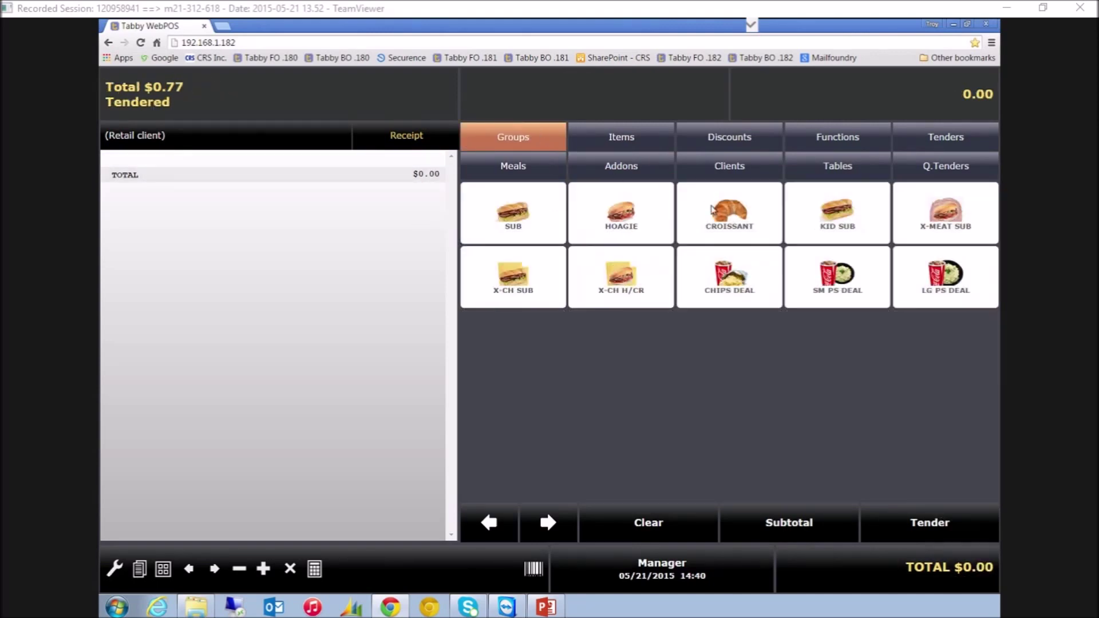
left_click(514, 215)
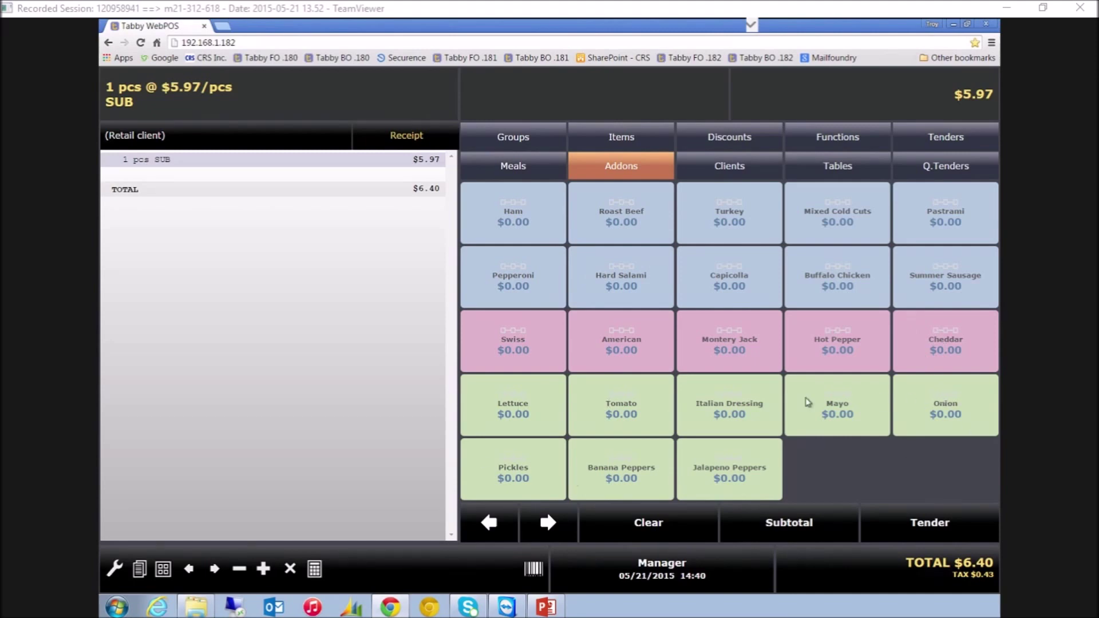
left_click(488, 218)
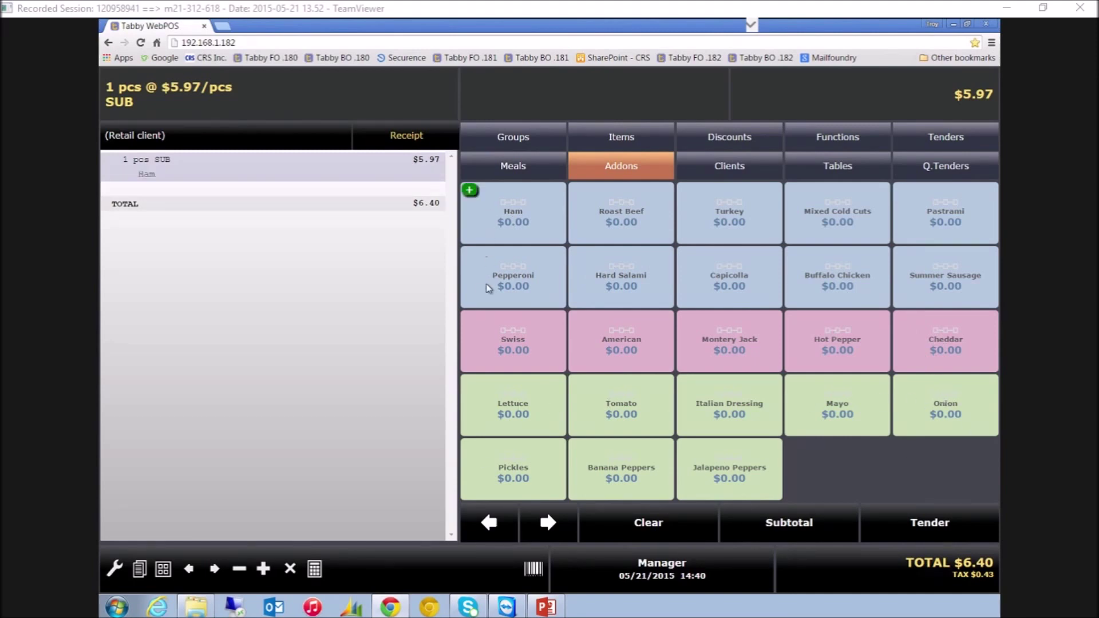
left_click(478, 340)
left_click(484, 402)
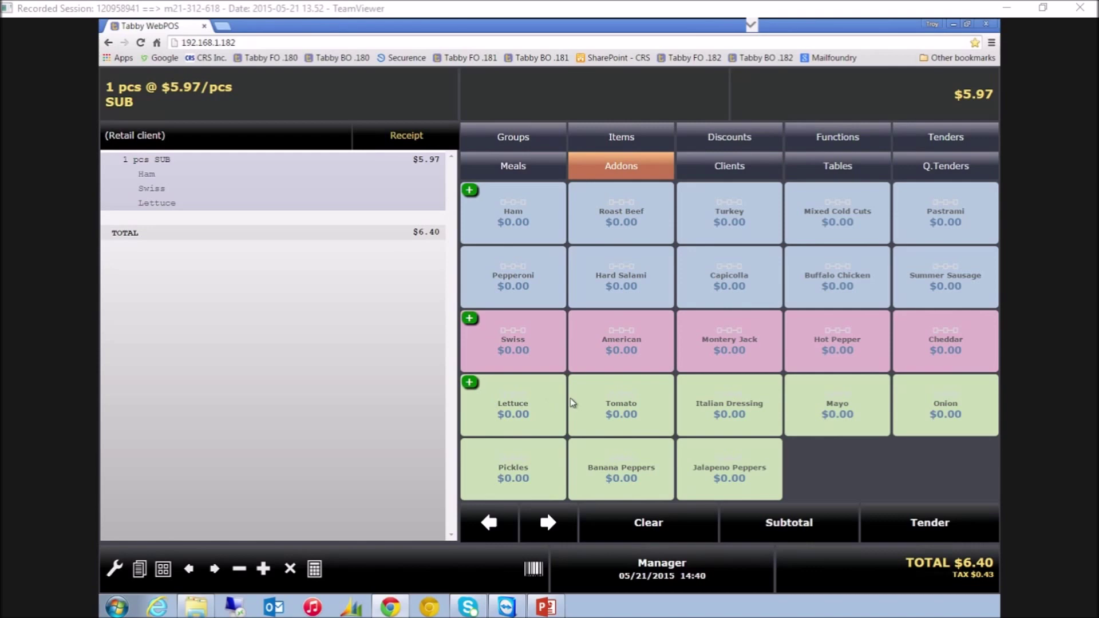
left_click(571, 403)
left_click(839, 403)
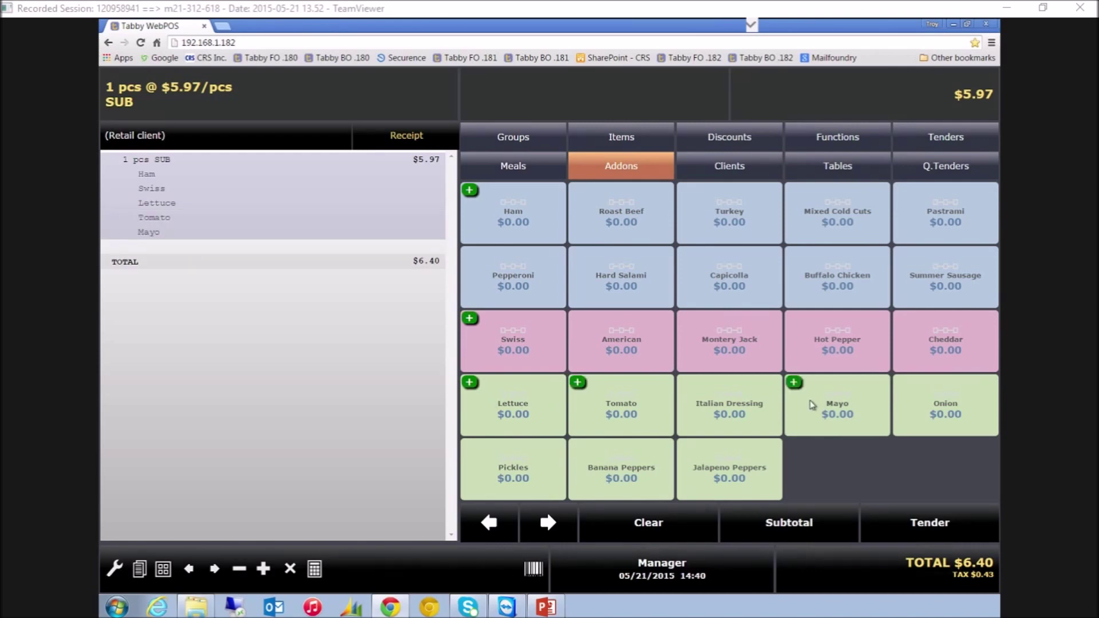
left_click(551, 137)
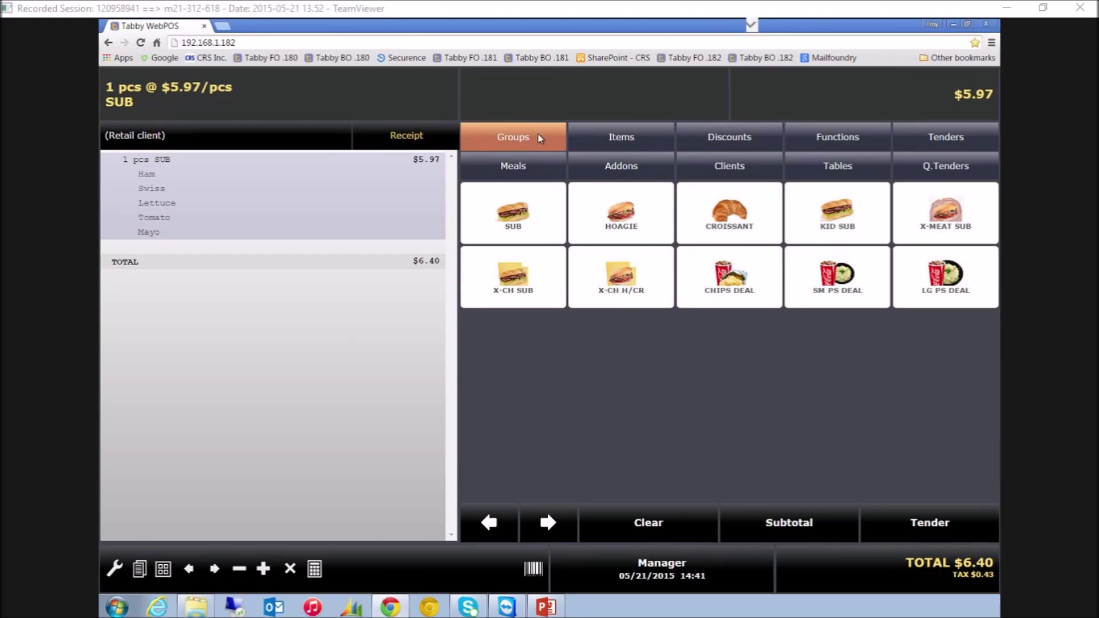
Add CHIPS and a MED POP, voiding and re-adding the MED POP, for $7.90 total
left_click(541, 138)
left_click(871, 225)
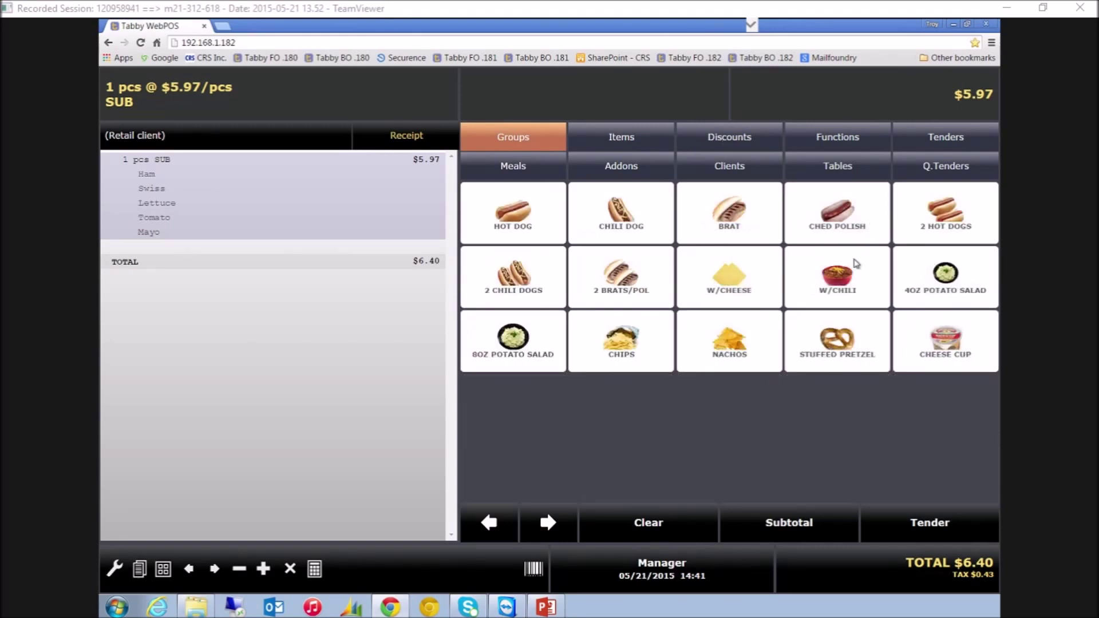
left_click(644, 356)
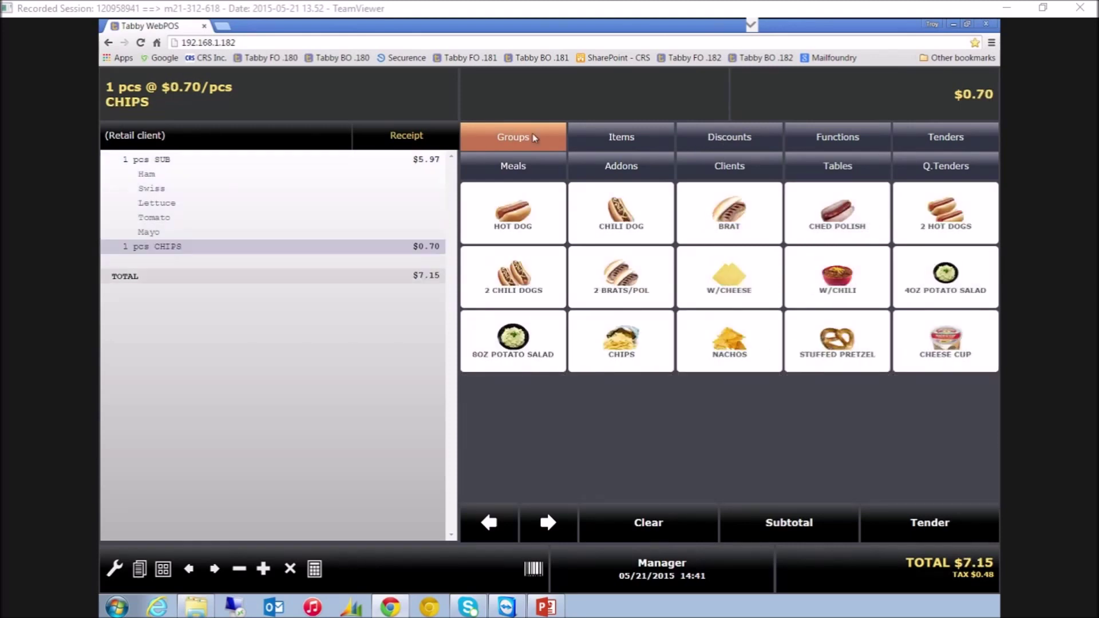
left_click(549, 135)
left_click(938, 222)
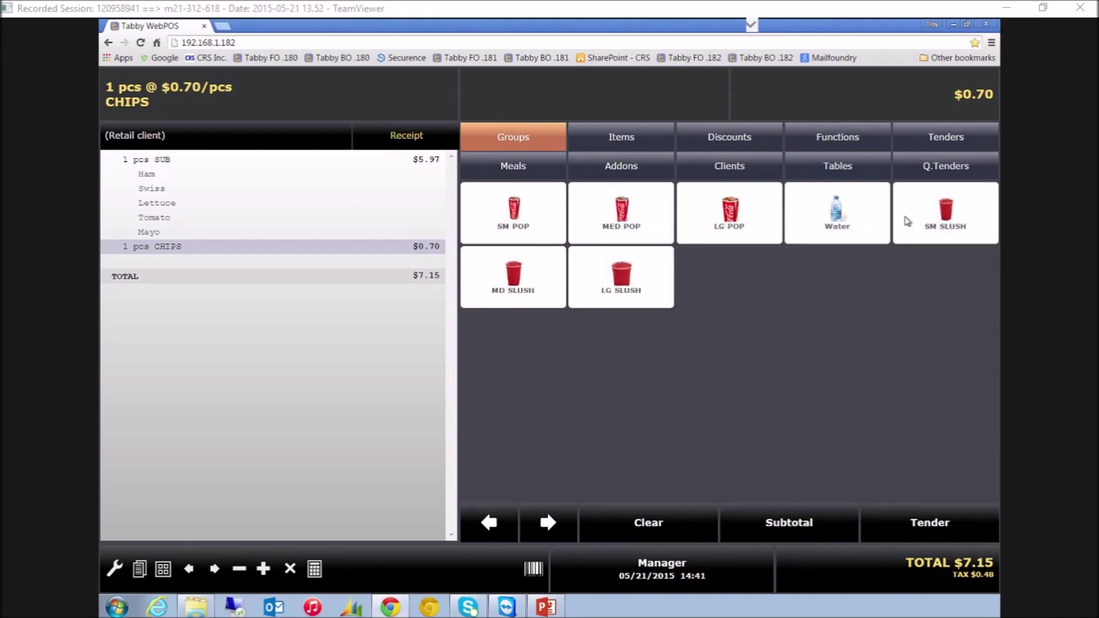
left_click(631, 222)
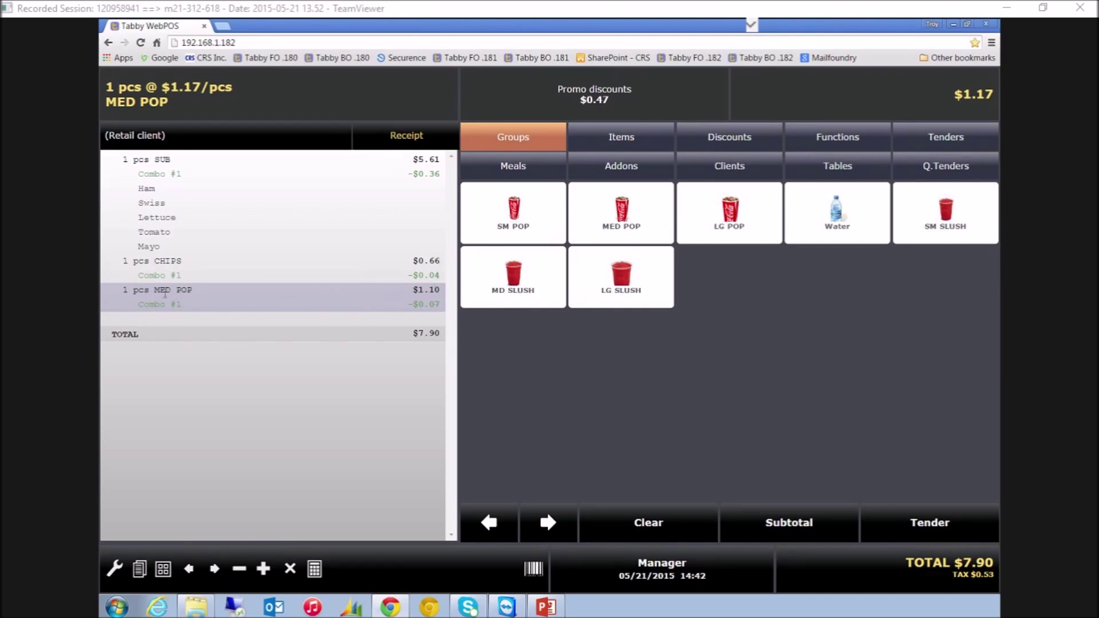
left_click(291, 570)
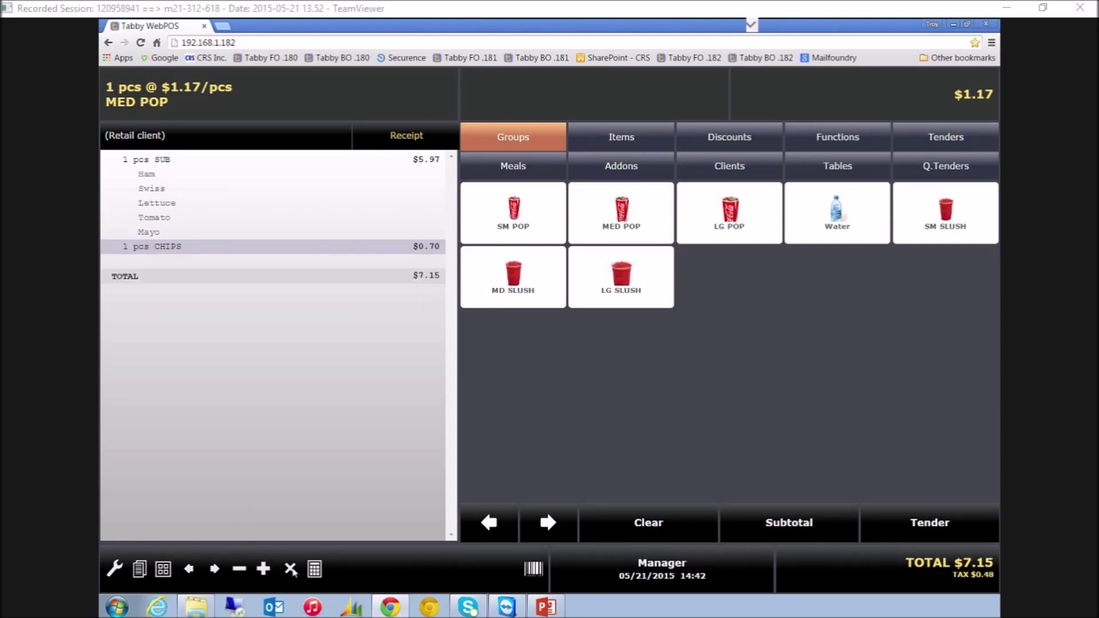
left_click(639, 214)
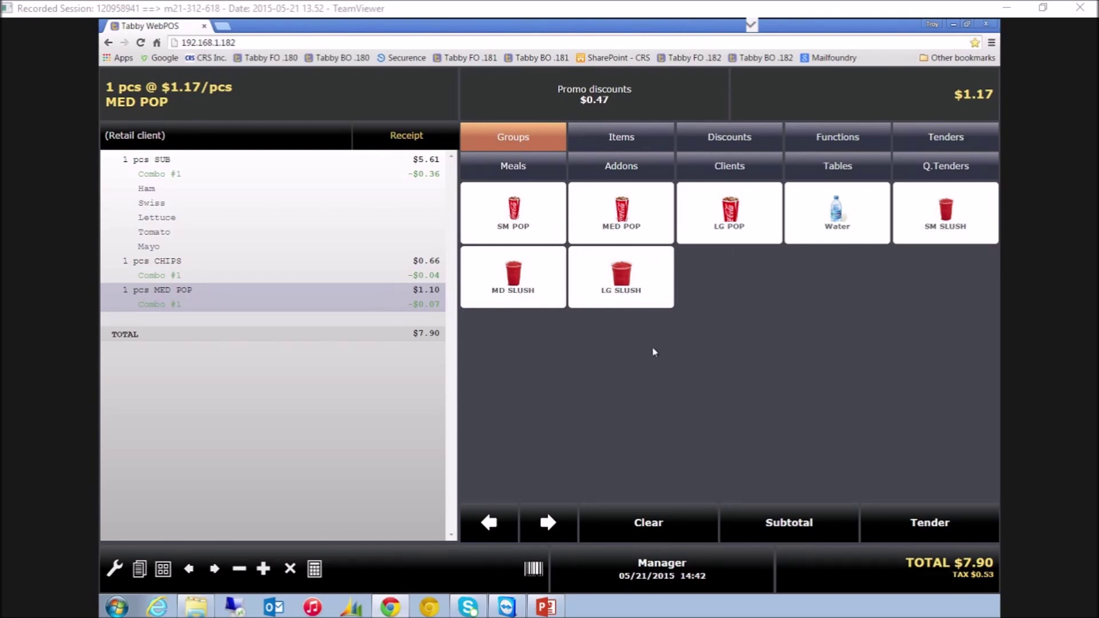
Toggle between Items and Groups views, peeking into the Cones and Sandwiches groups
left_click(653, 138)
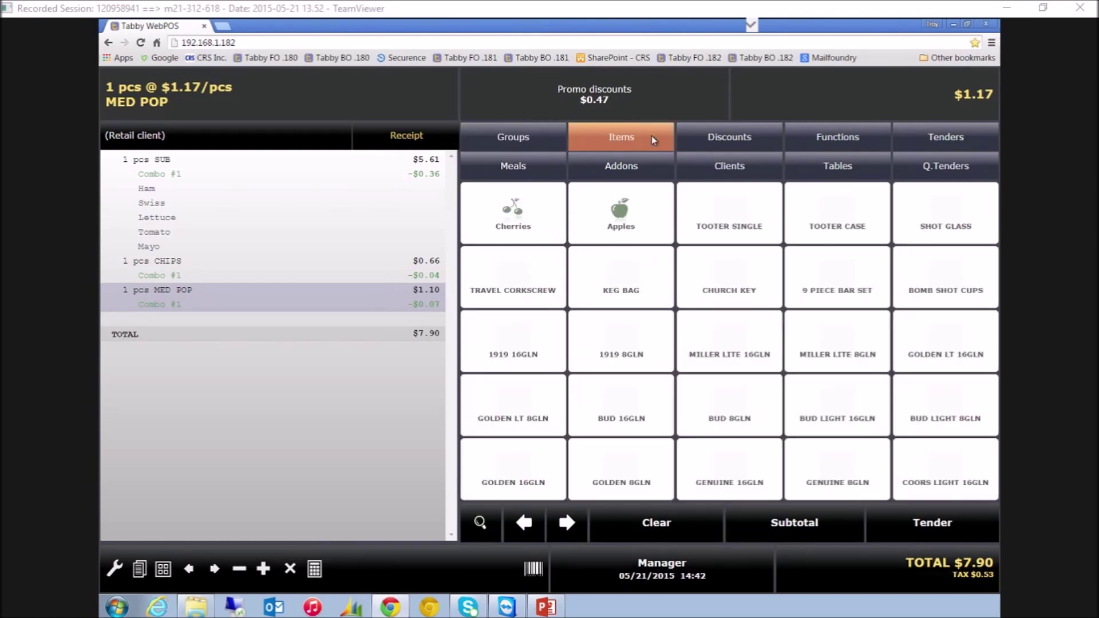
left_click(551, 136)
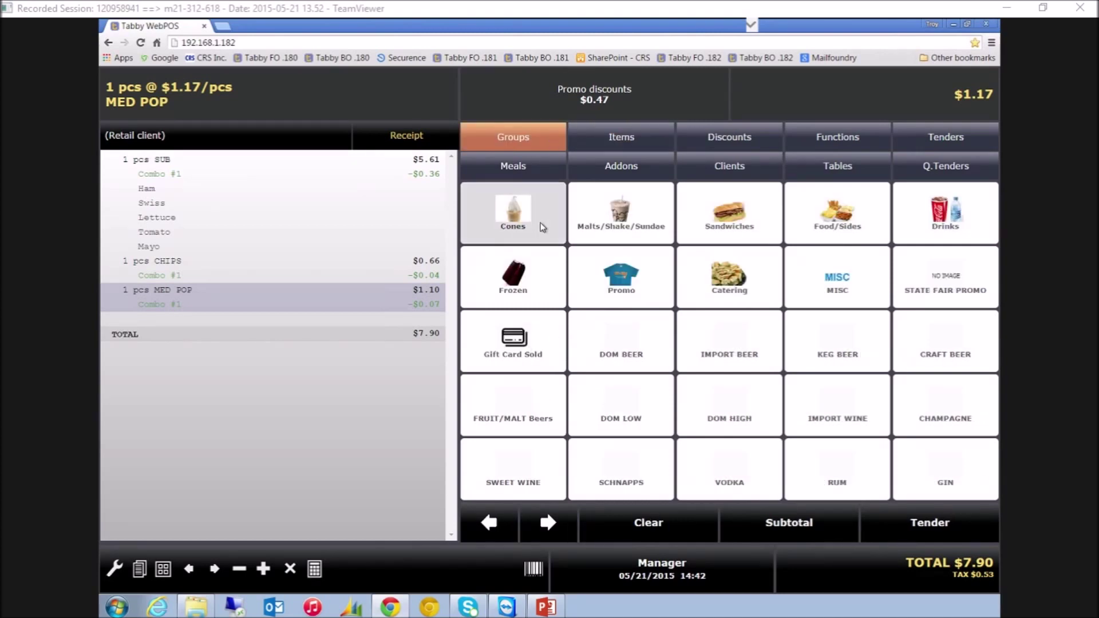
left_click(543, 228)
left_click(548, 142)
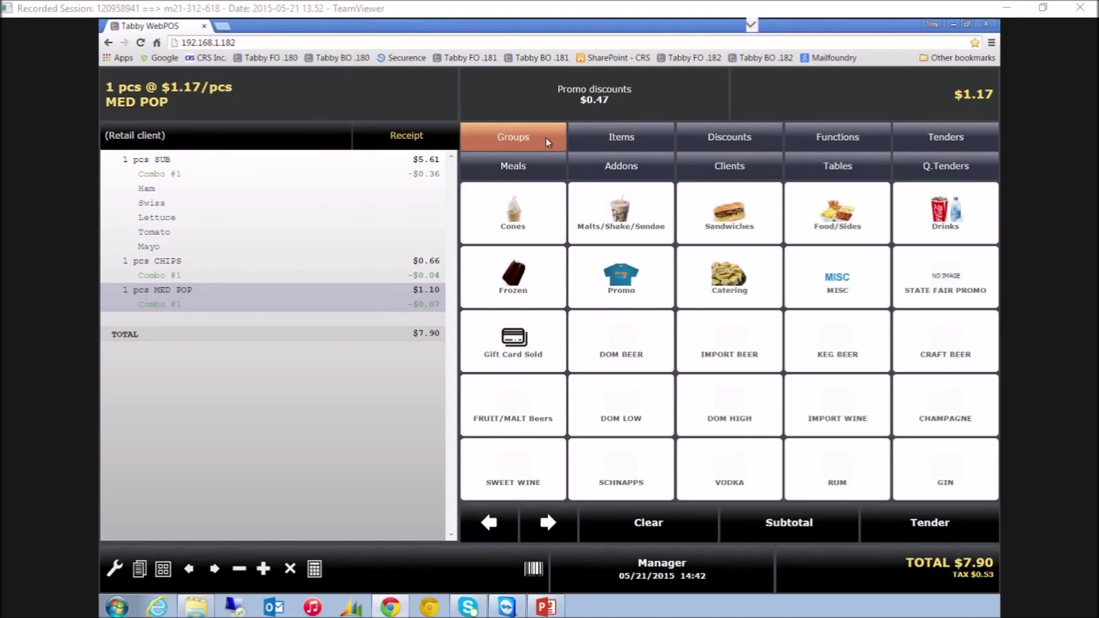
left_click(776, 227)
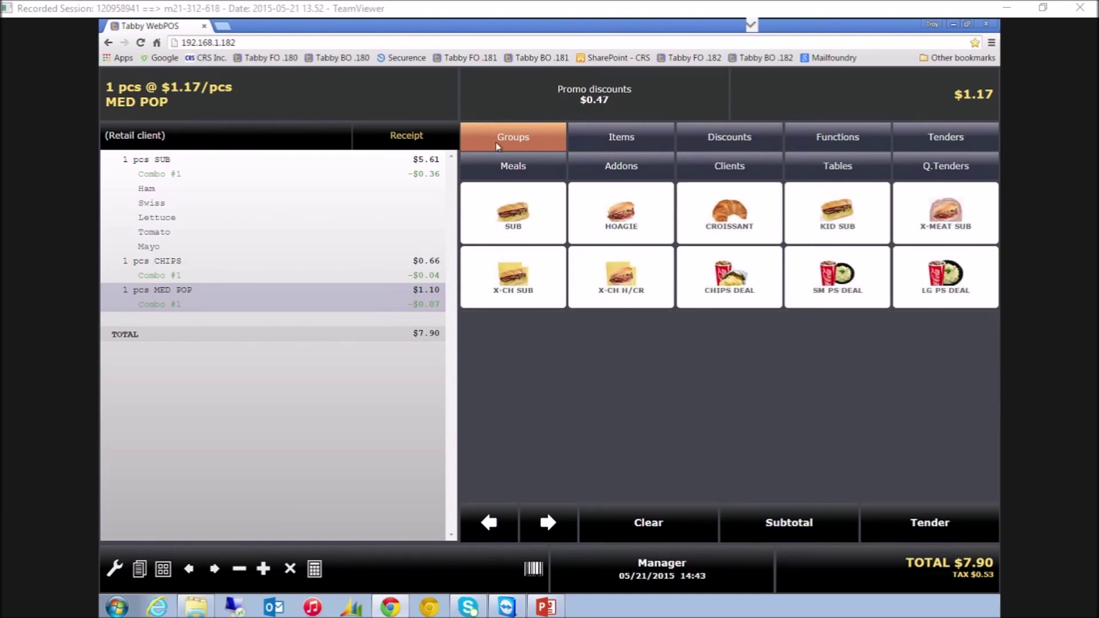
left_click(550, 145)
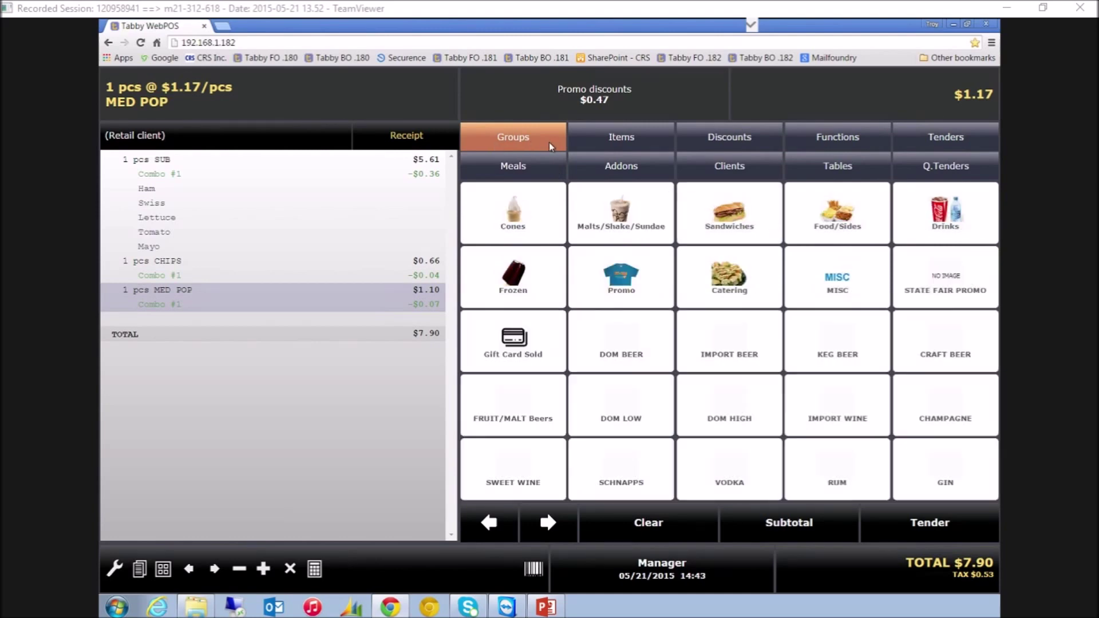
Page through the VODKA group to its last page and back to the first Smirnoff page
left_click(759, 482)
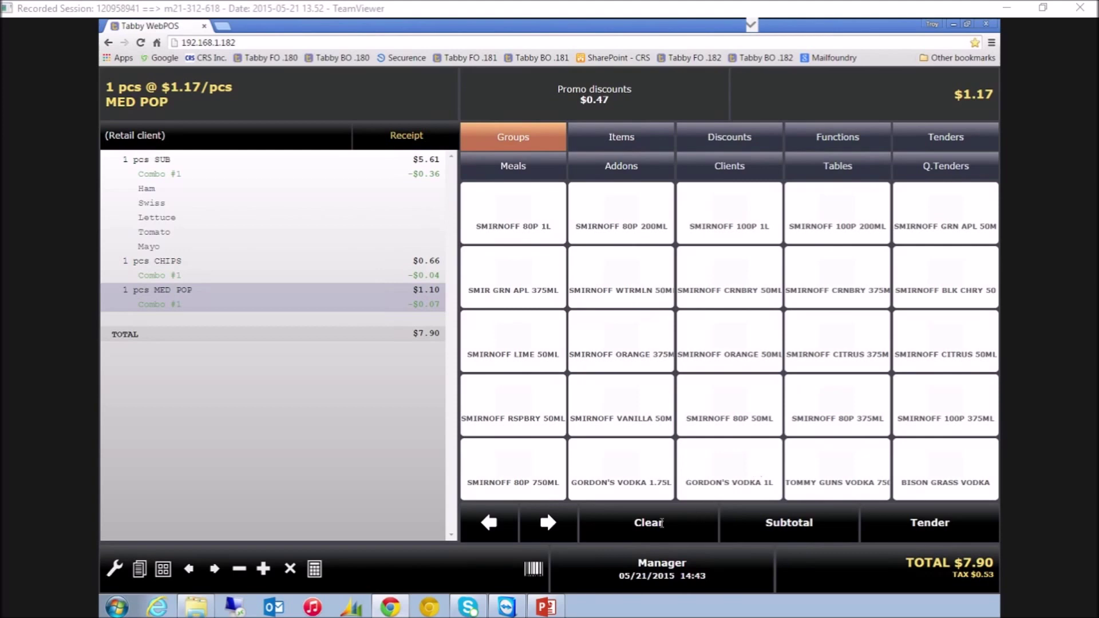
left_click(556, 526)
left_click(555, 527)
left_click(555, 527)
left_click(555, 527)
left_click(556, 527)
left_click(555, 527)
left_click(555, 527)
left_click(548, 523)
left_click(503, 525)
left_click(503, 526)
left_click(503, 526)
left_click(503, 526)
Add a CROISSANT with Ham and Roast Beef addons to the receipt
left_click(545, 142)
left_click(744, 222)
left_click(744, 223)
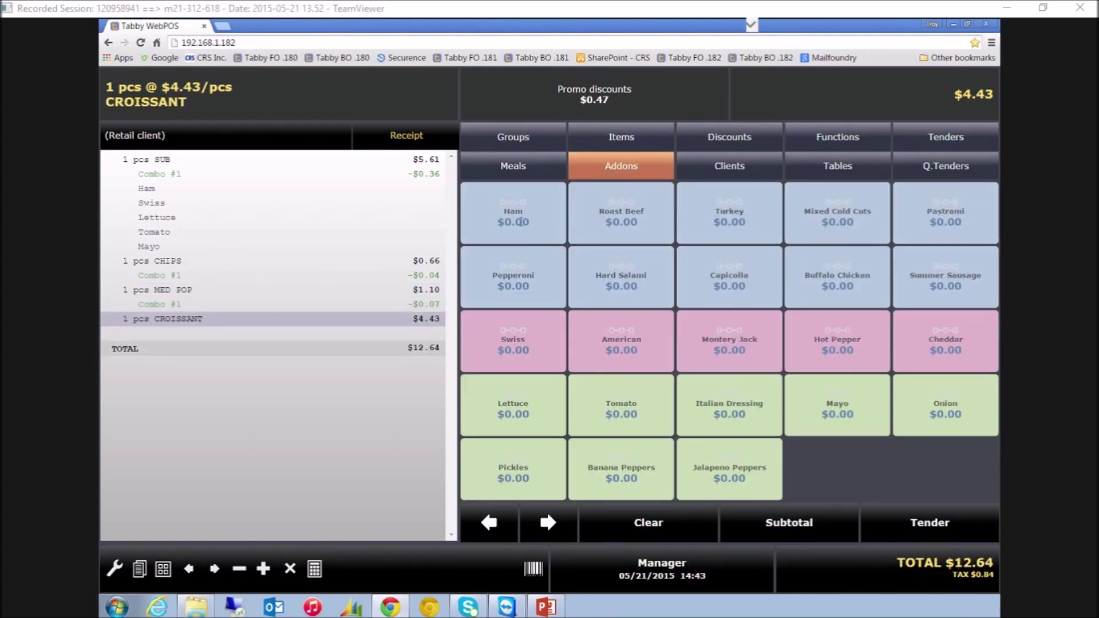
left_click(520, 222)
left_click(621, 220)
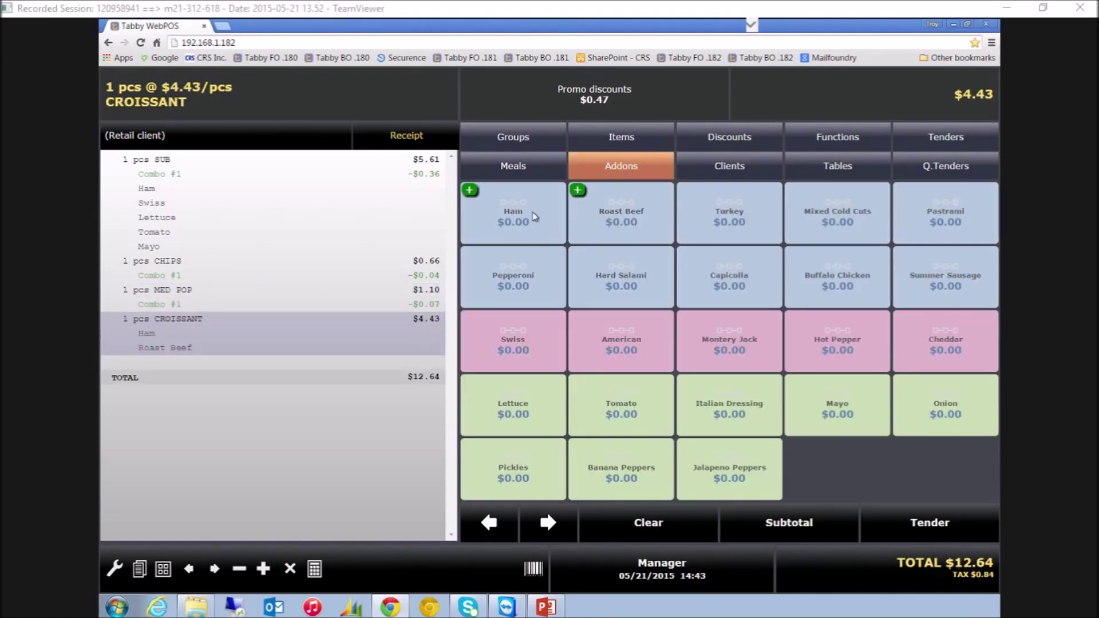
left_click(528, 136)
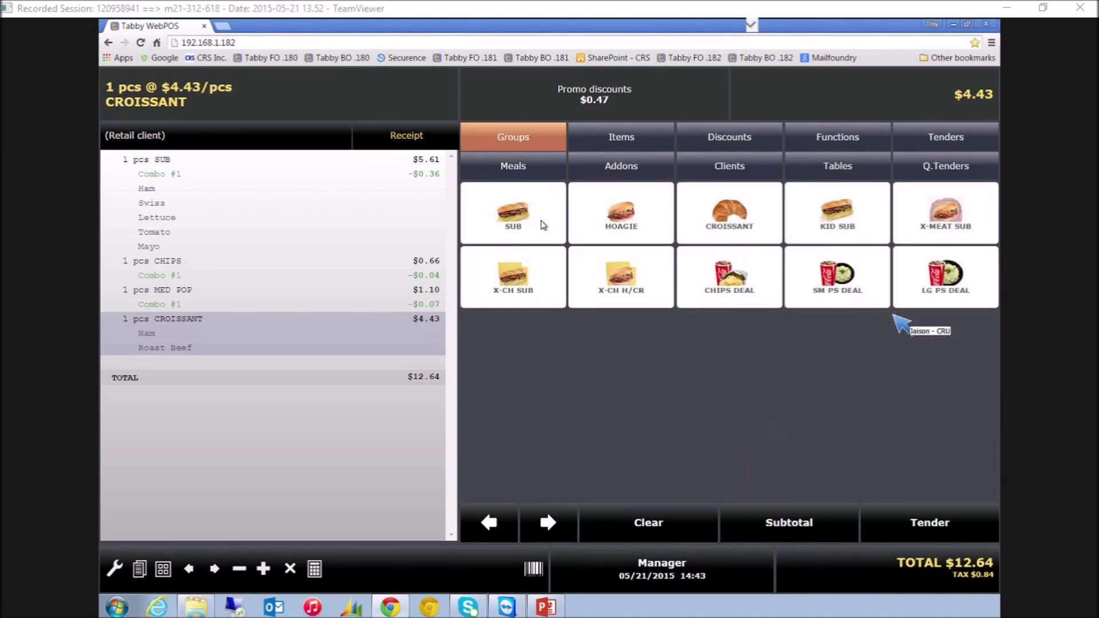
Add an LG POP from Drinks, bringing the total to $13.99
left_click(525, 135)
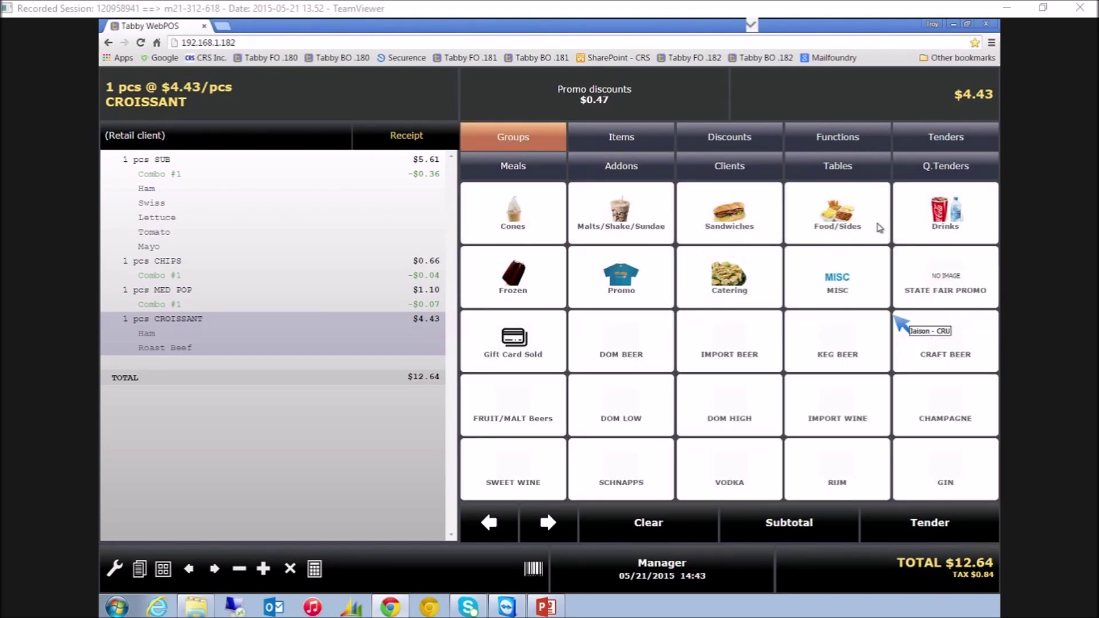
left_click(965, 221)
left_click(743, 221)
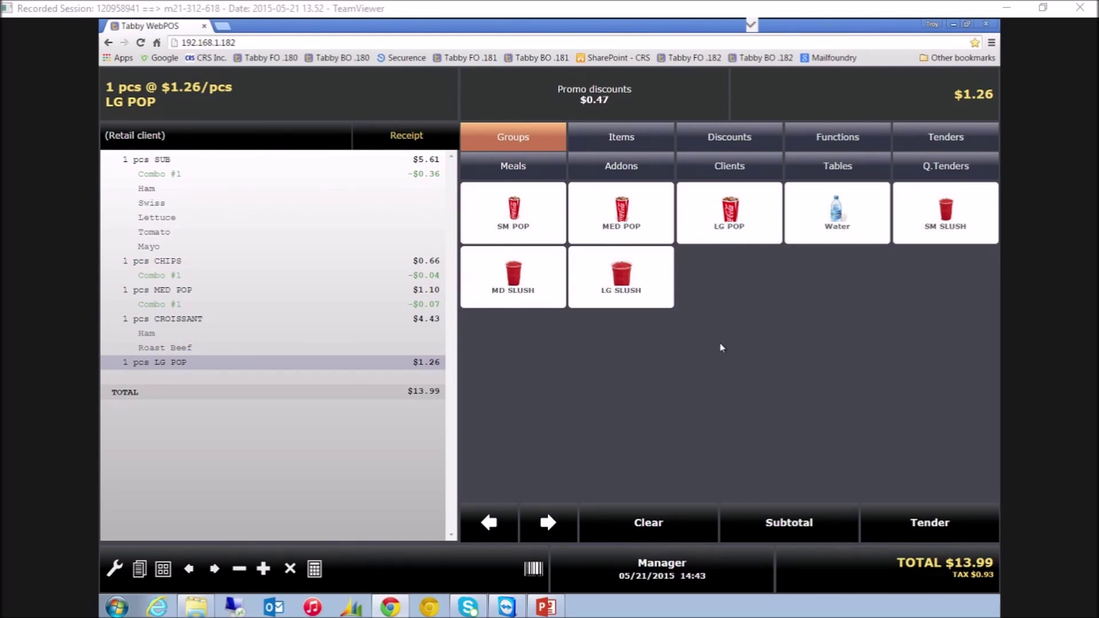
Switch between Items and Groups browsing and open the VODKA group
left_click(642, 138)
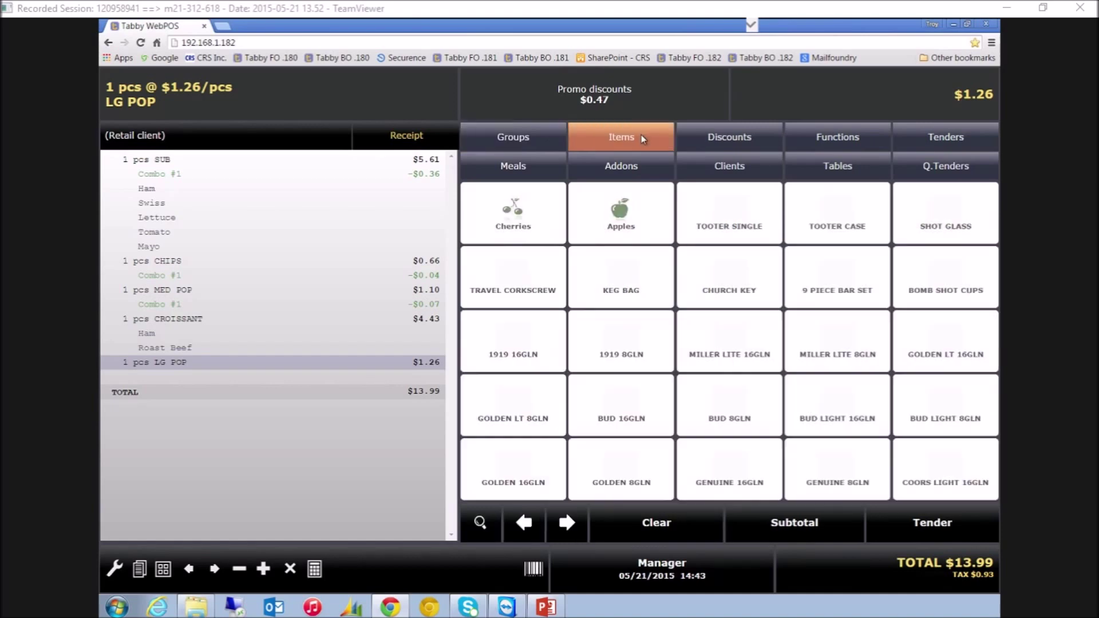
left_click(538, 135)
left_click(654, 137)
left_click(540, 136)
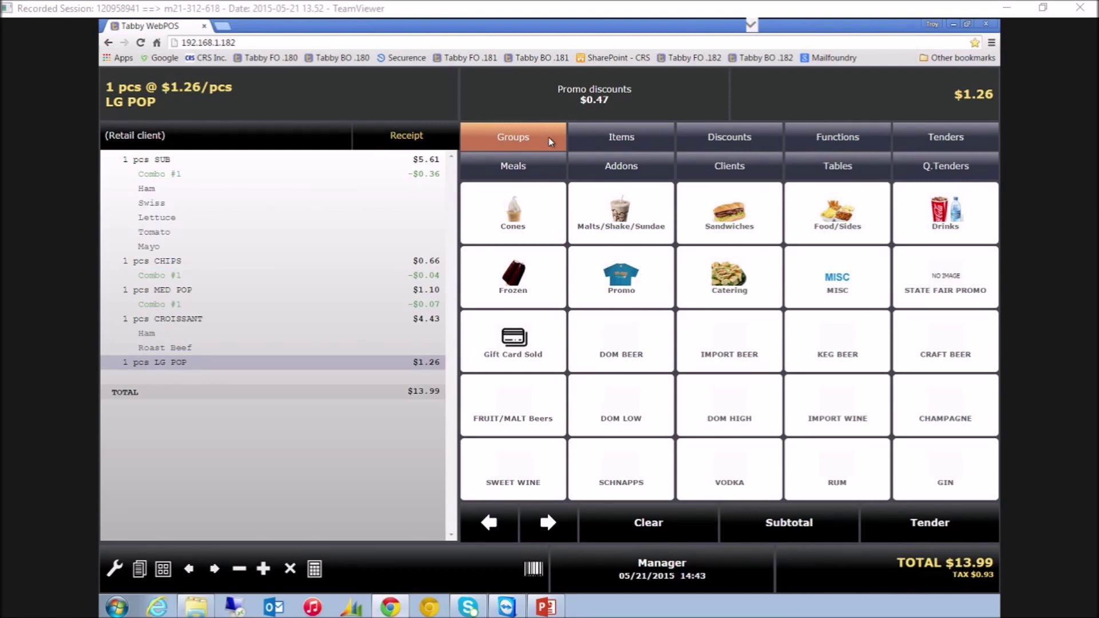
left_click(751, 480)
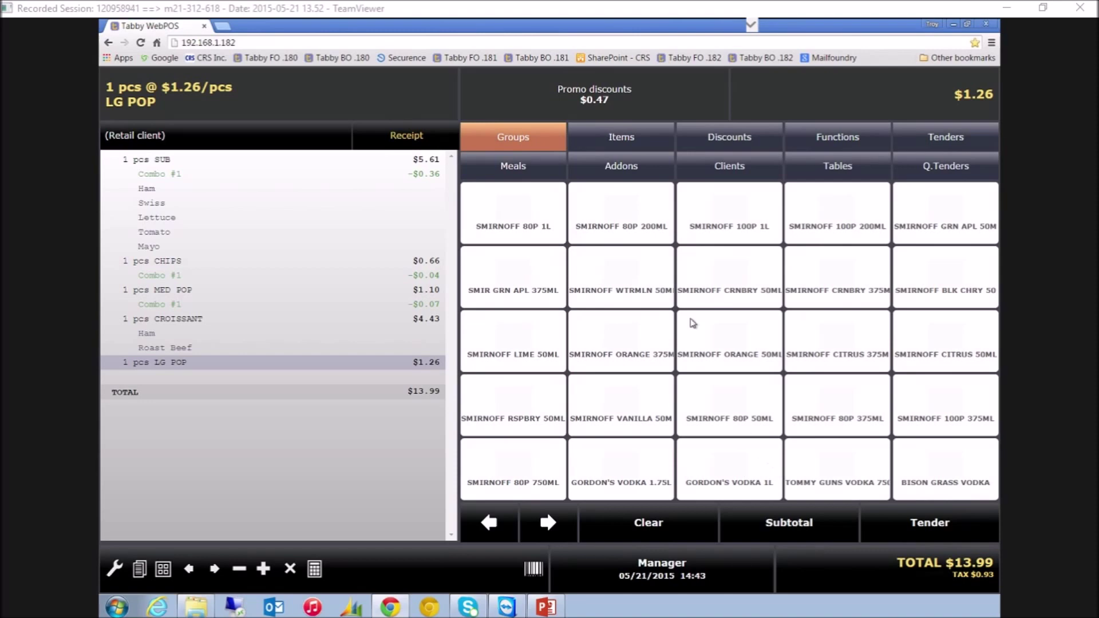
left_click(647, 137)
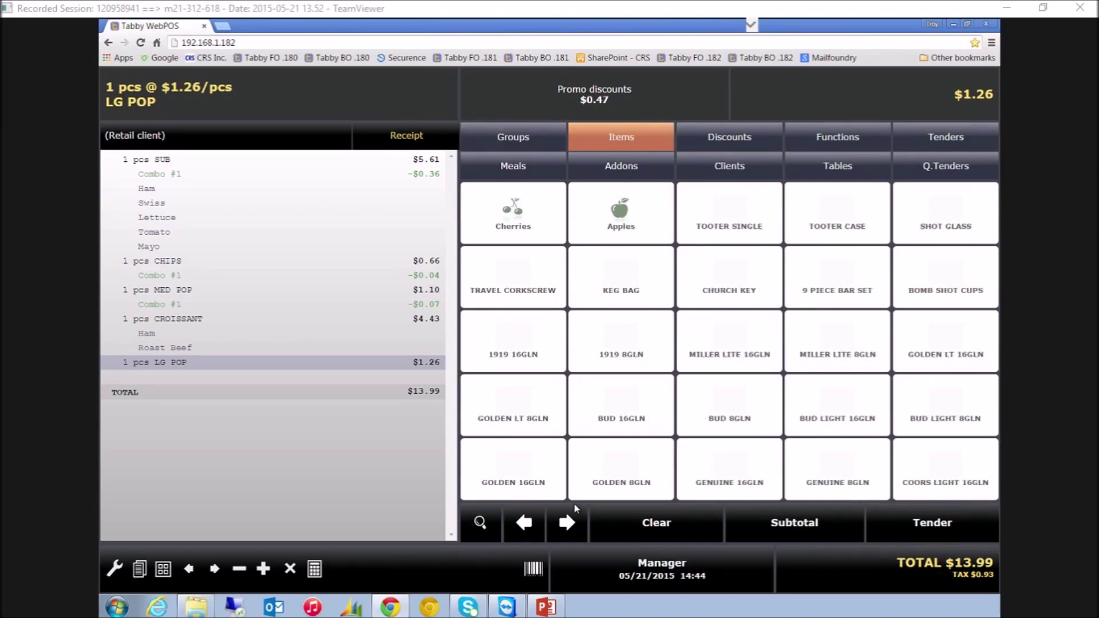
Search items for 'cap' and add CAPTAIN MORGAN 1.75L to the sale
left_click(481, 524)
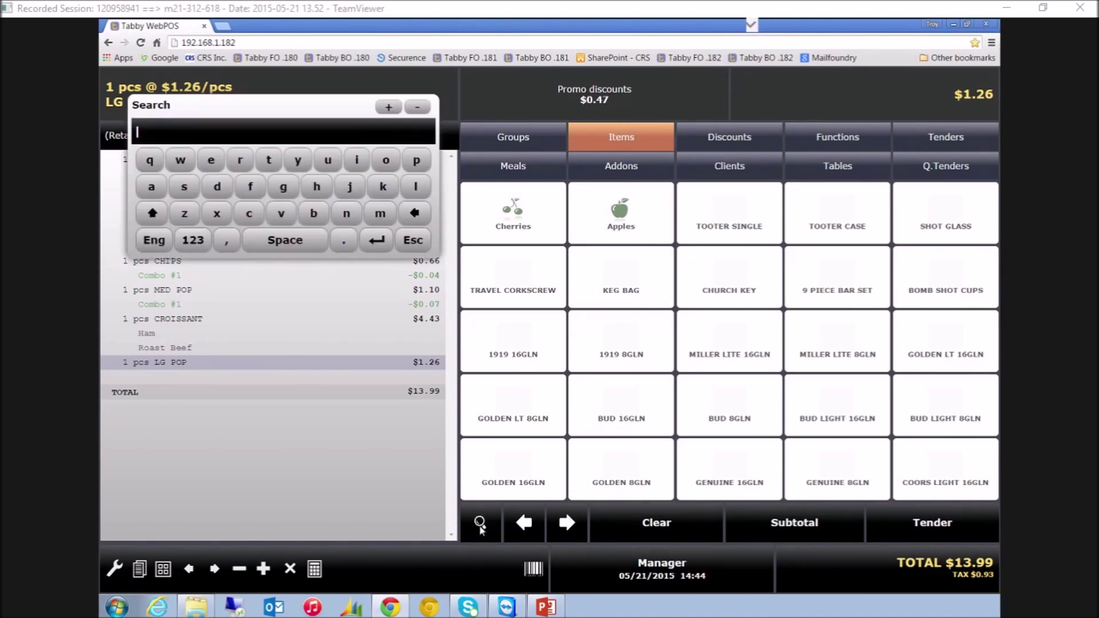
left_click_drag(332, 106, 338, 384)
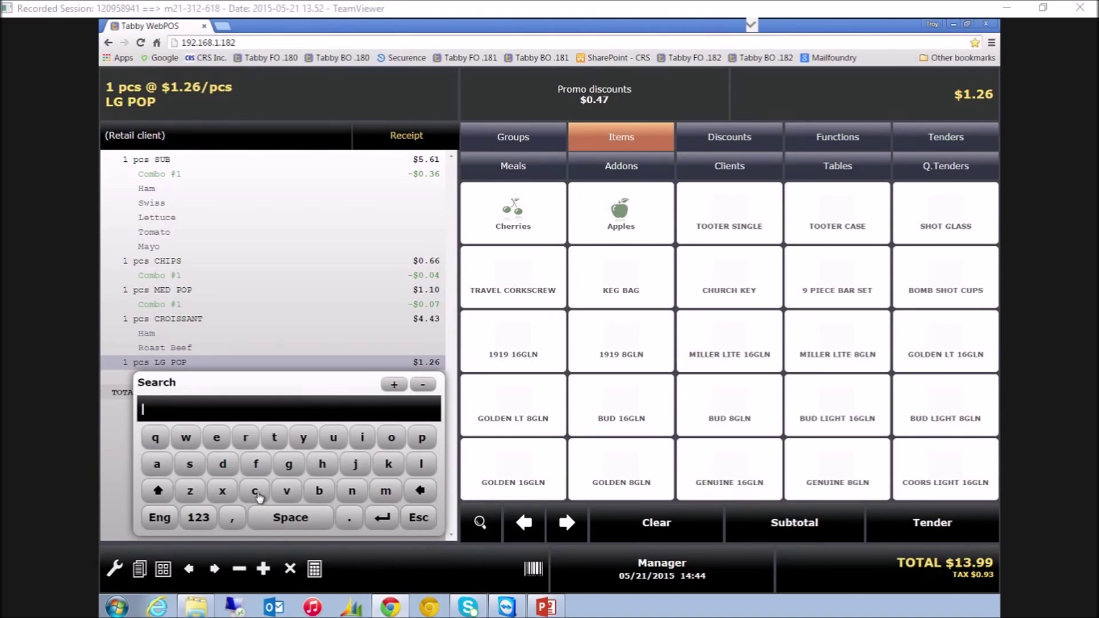
left_click(255, 491)
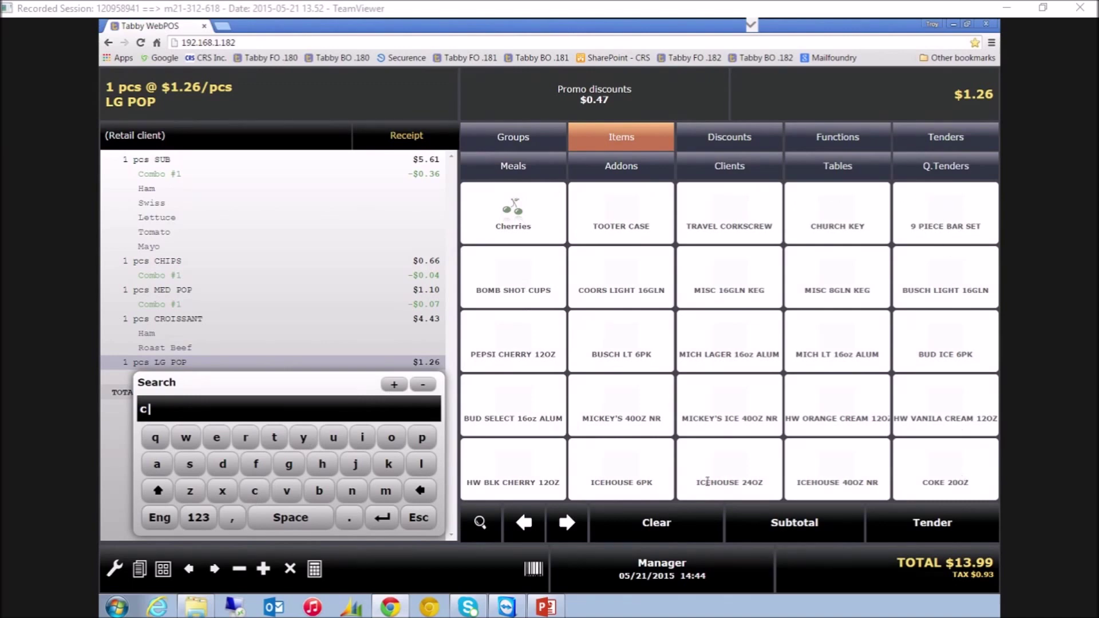
left_click(157, 466)
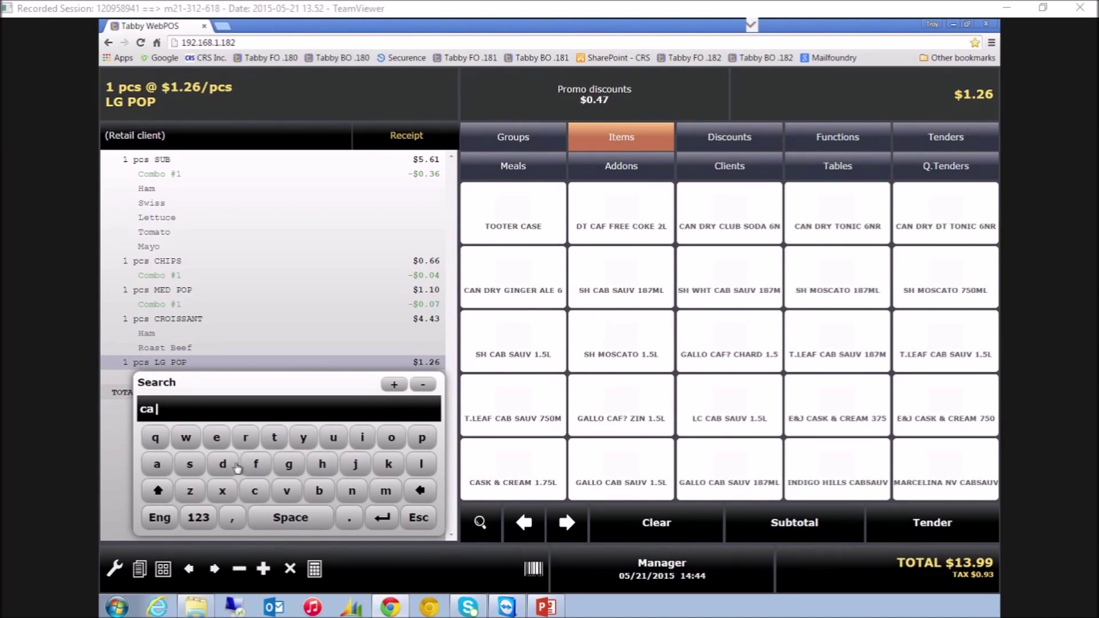
left_click(428, 439)
left_click(275, 437)
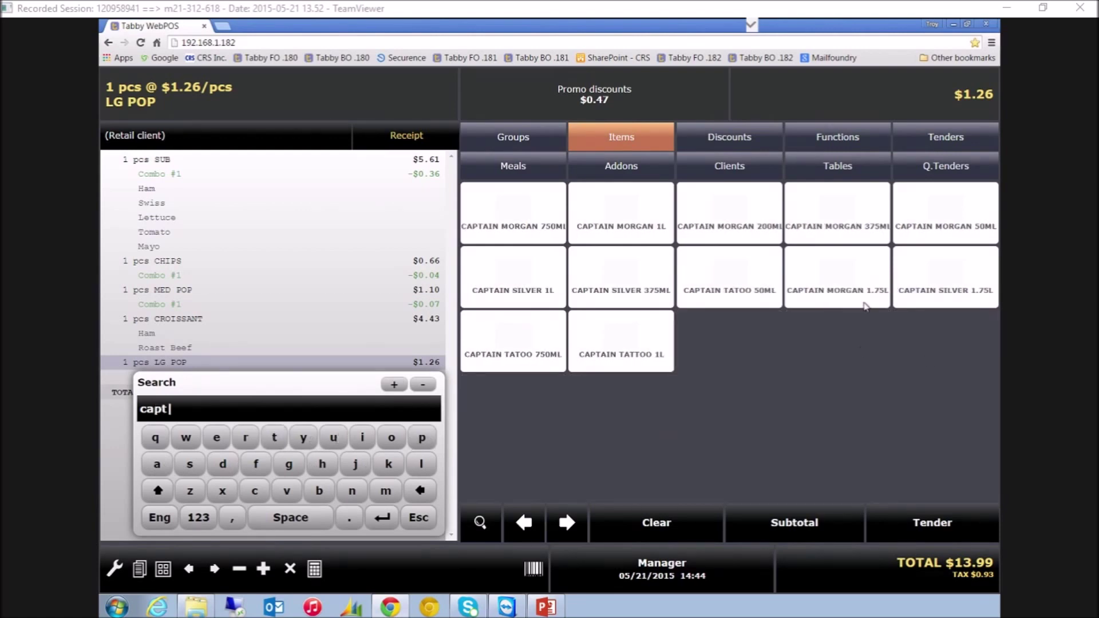
left_click(836, 289)
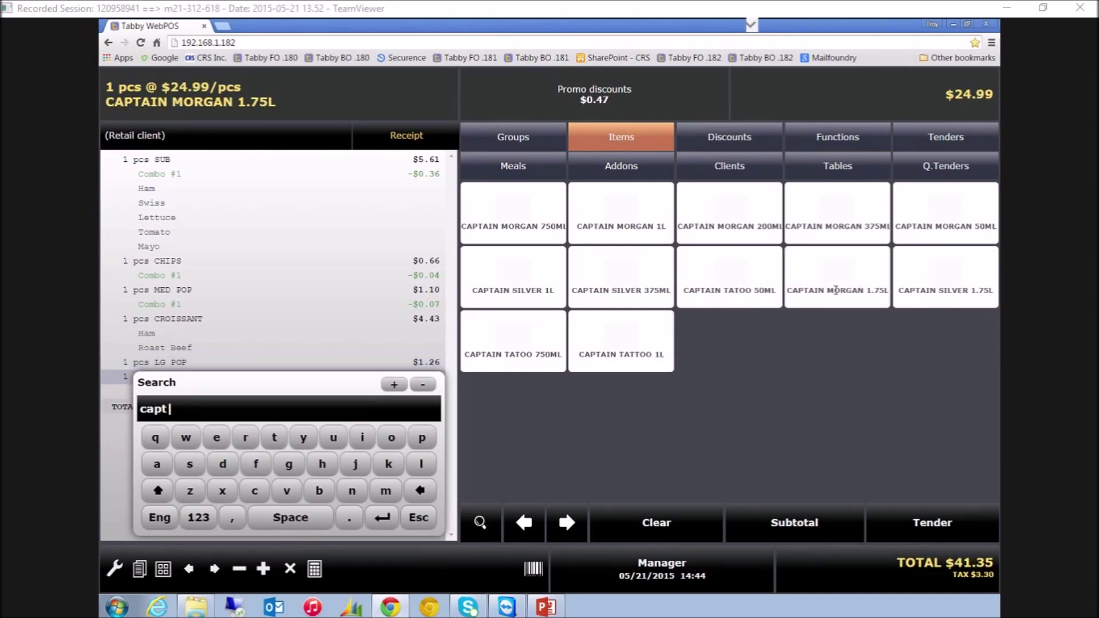
left_click(419, 518)
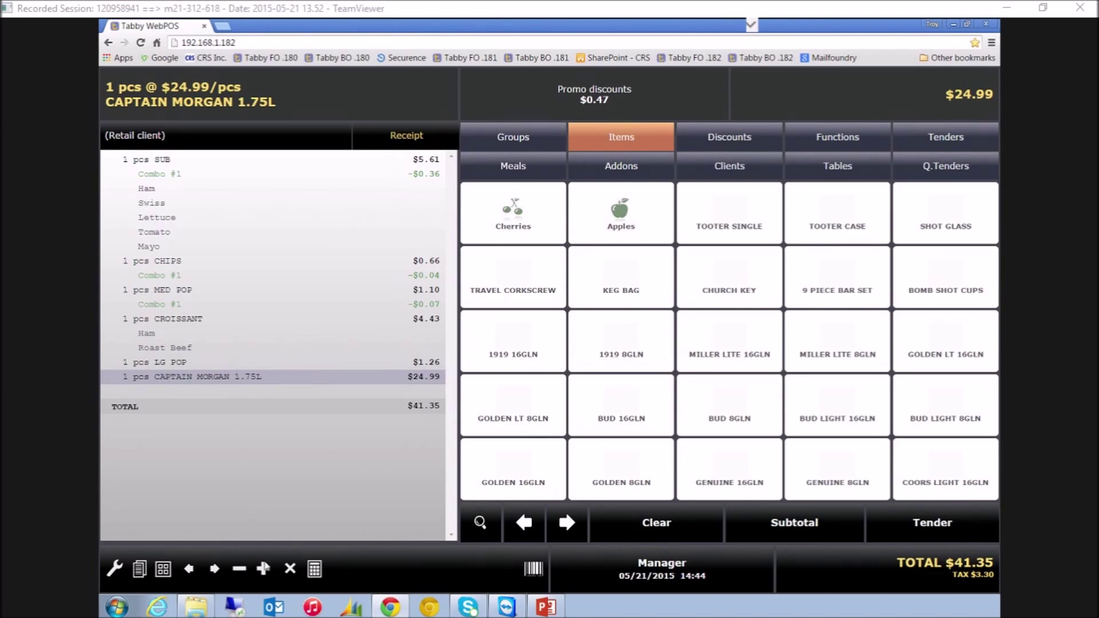
Raise CAPTAIN MORGAN to 3 for the buy-3 $10 saving, totalling $85.13, then view the Cones group
left_click(263, 569)
left_click(264, 569)
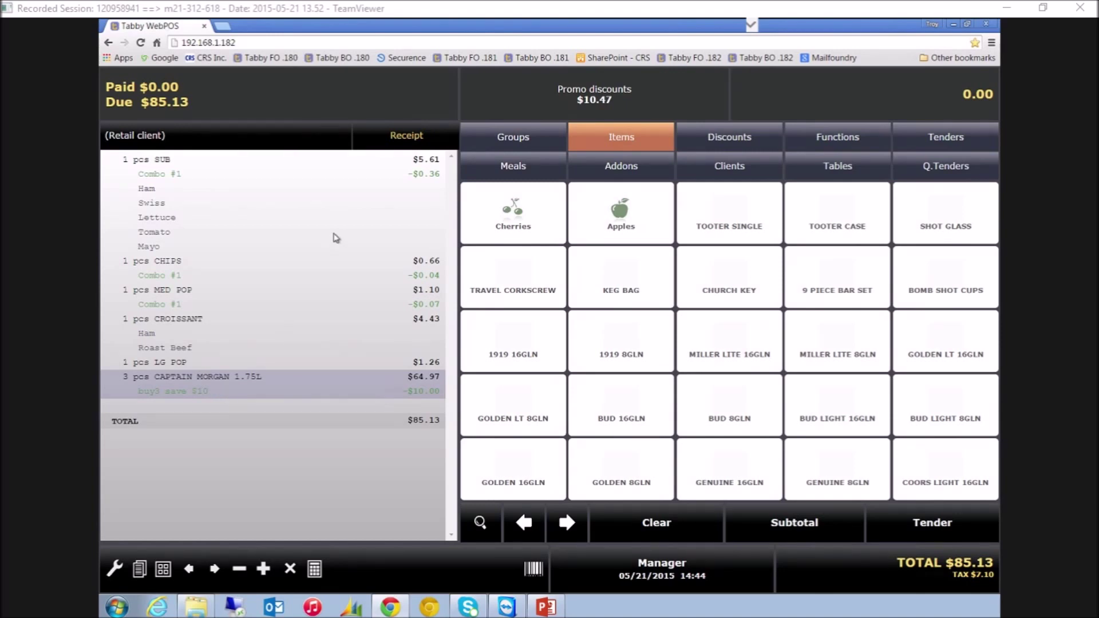
left_click(550, 136)
left_click(549, 224)
left_click(397, 101)
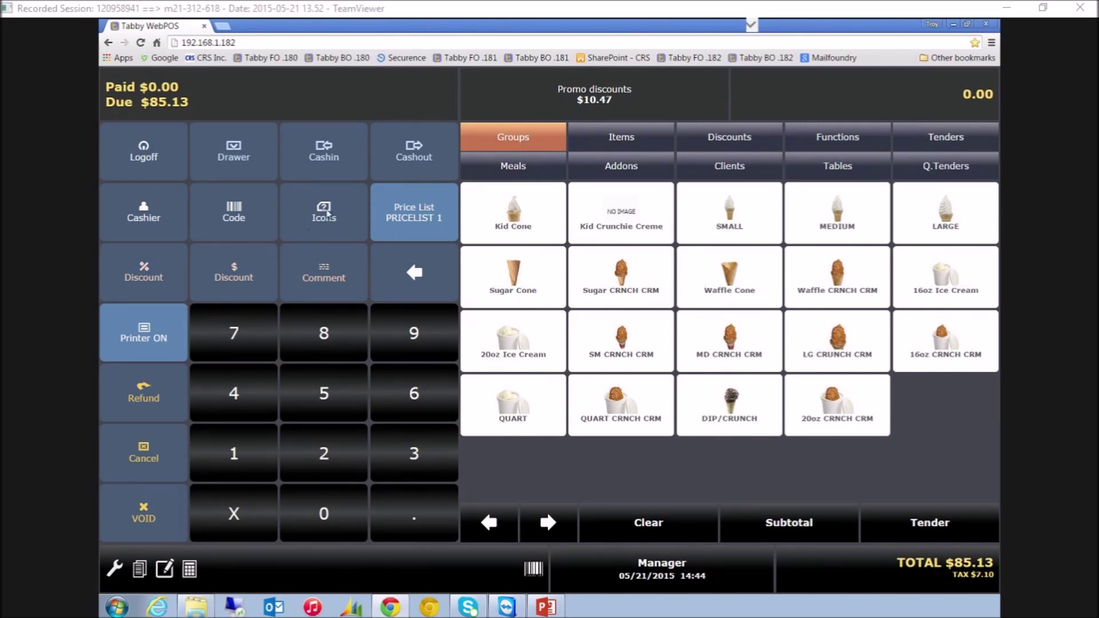
Toggle the item tiles between prices and pictures, ending on prices
left_click(312, 226)
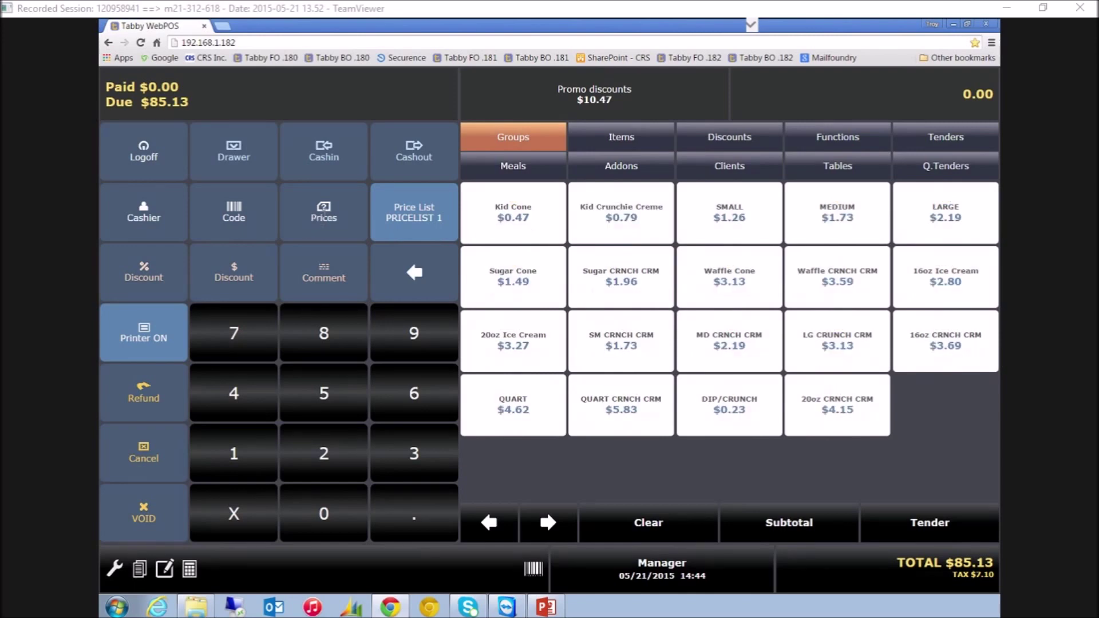
left_click(340, 230)
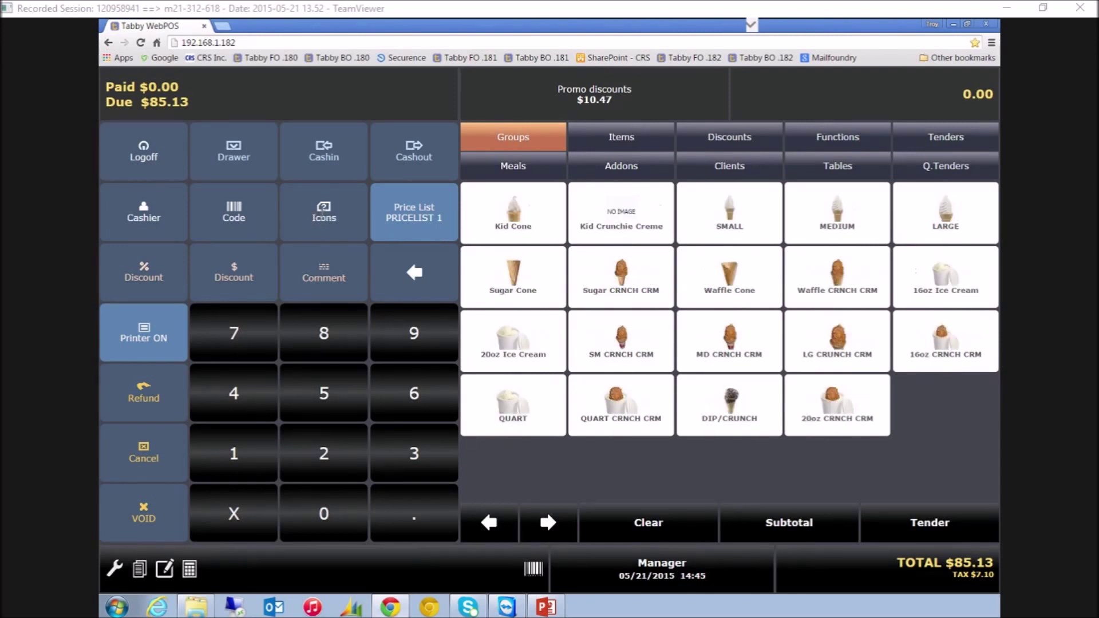
left_click(337, 222)
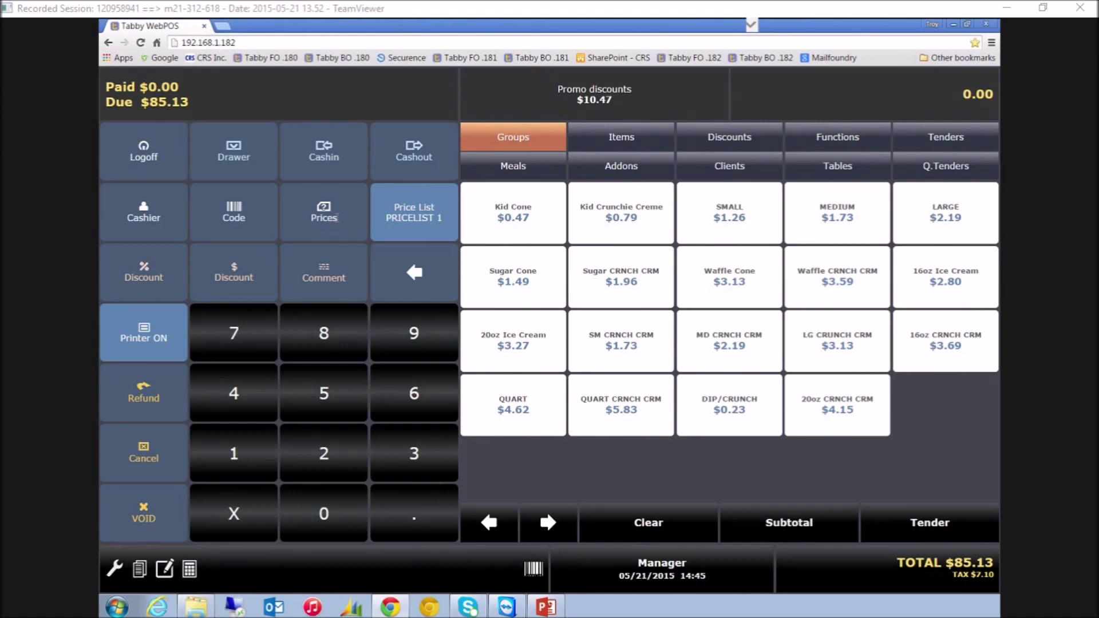
left_click(337, 218)
left_click(338, 220)
Page through the retail item list and hide prices on the tiles
left_click(647, 144)
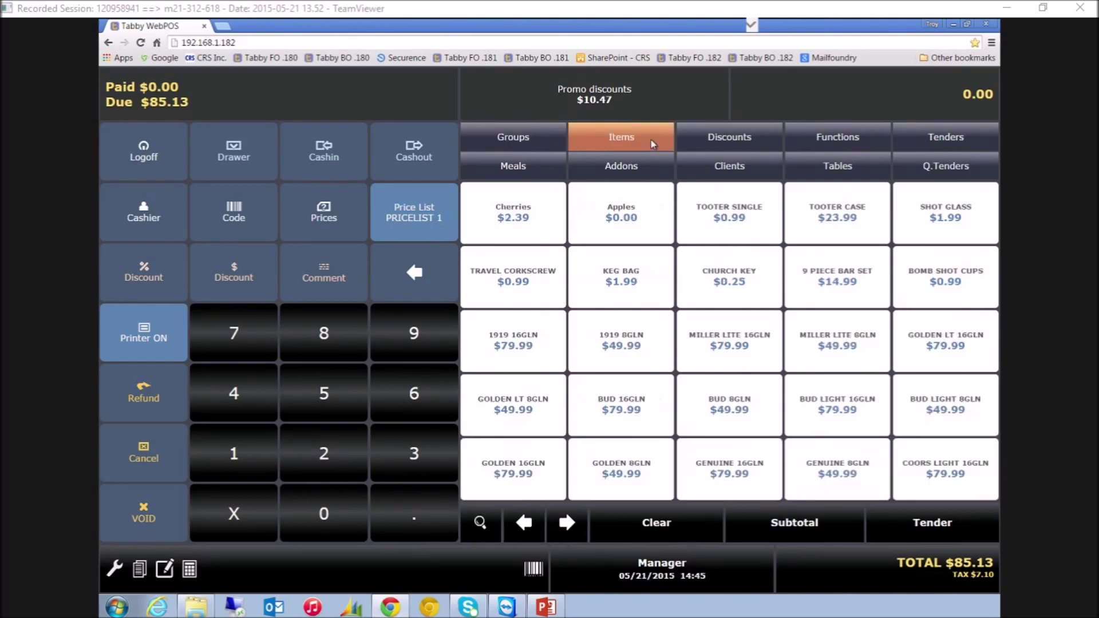
left_click(564, 530)
left_click(565, 530)
left_click(565, 531)
left_click(565, 530)
left_click(565, 531)
left_click(337, 216)
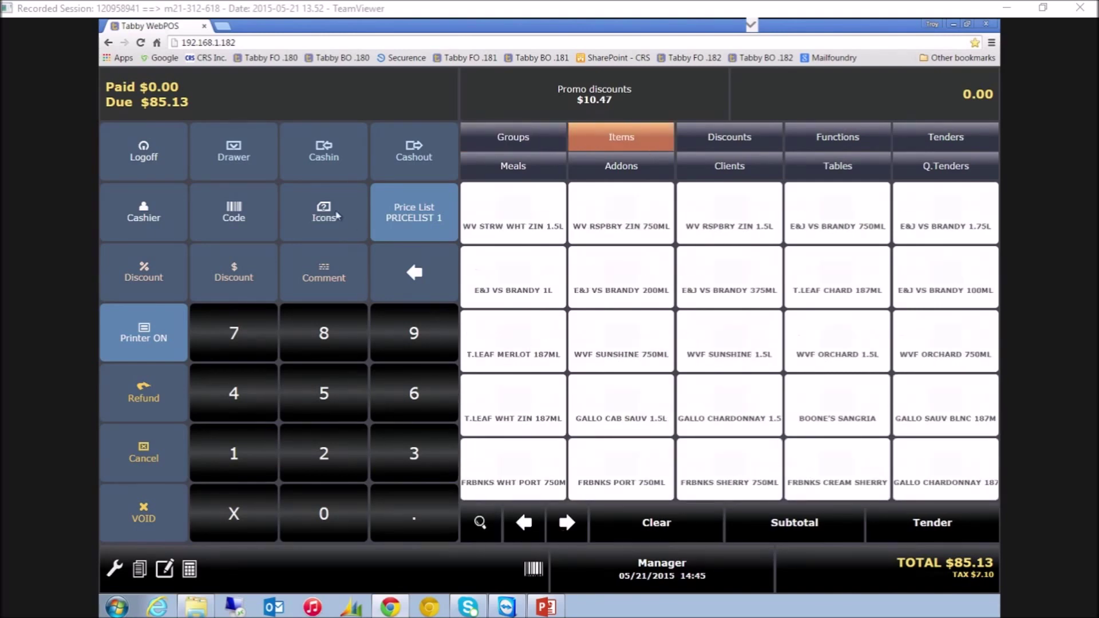
Show the product groups, bring back the itemised receipt, and view the available discounts
left_click(541, 137)
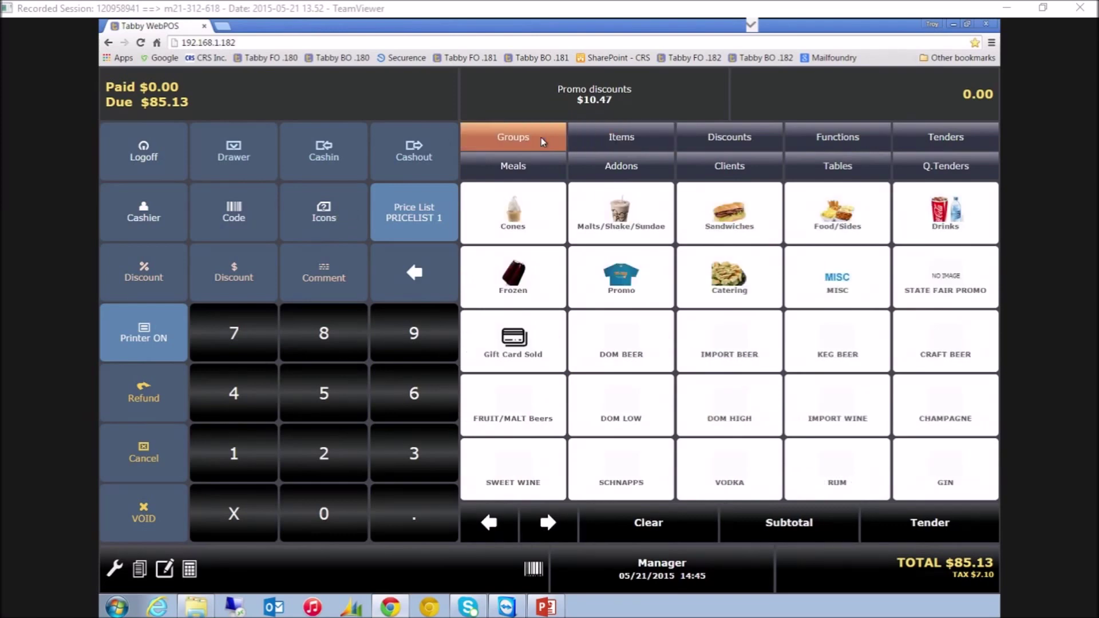
left_click(405, 91)
left_click(358, 98)
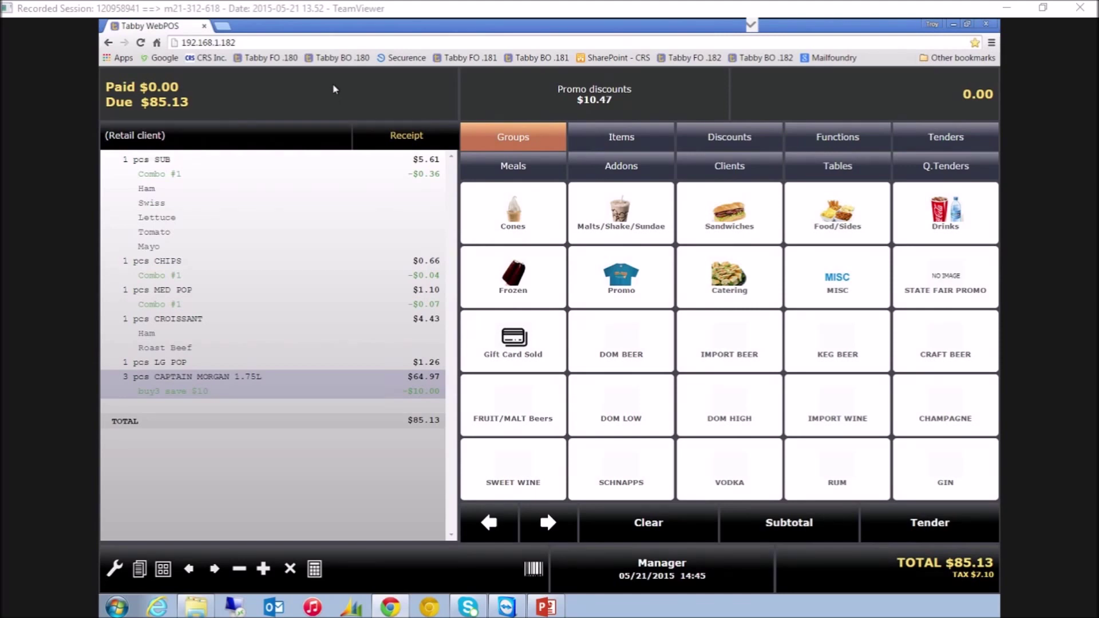
left_click(755, 142)
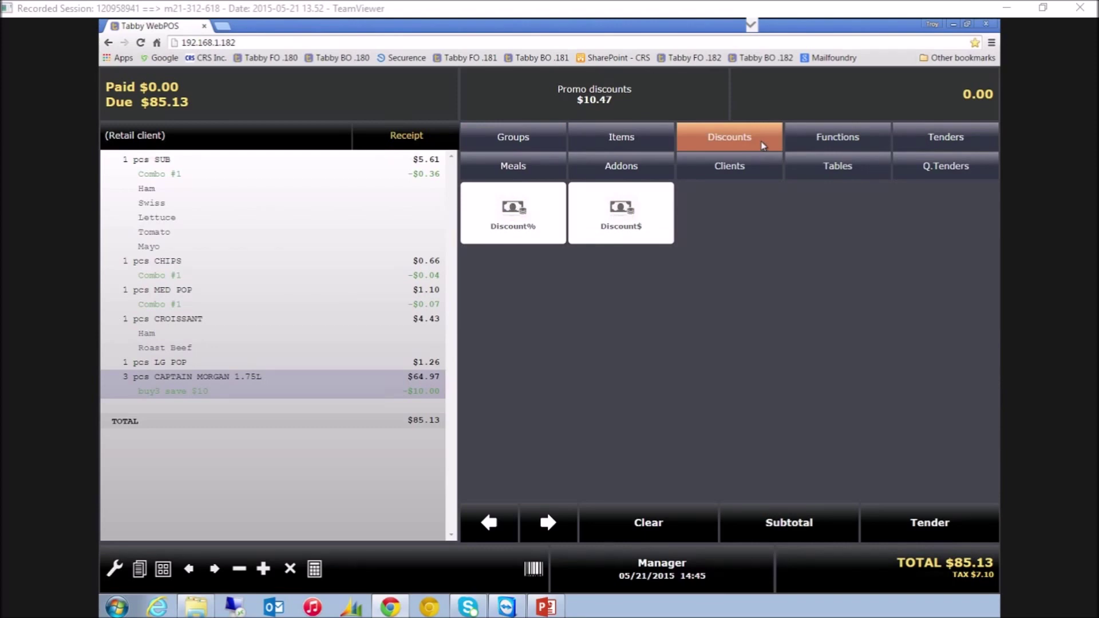
Browse both pages of register functions, then start taking payment of the $85.13 due
left_click(867, 141)
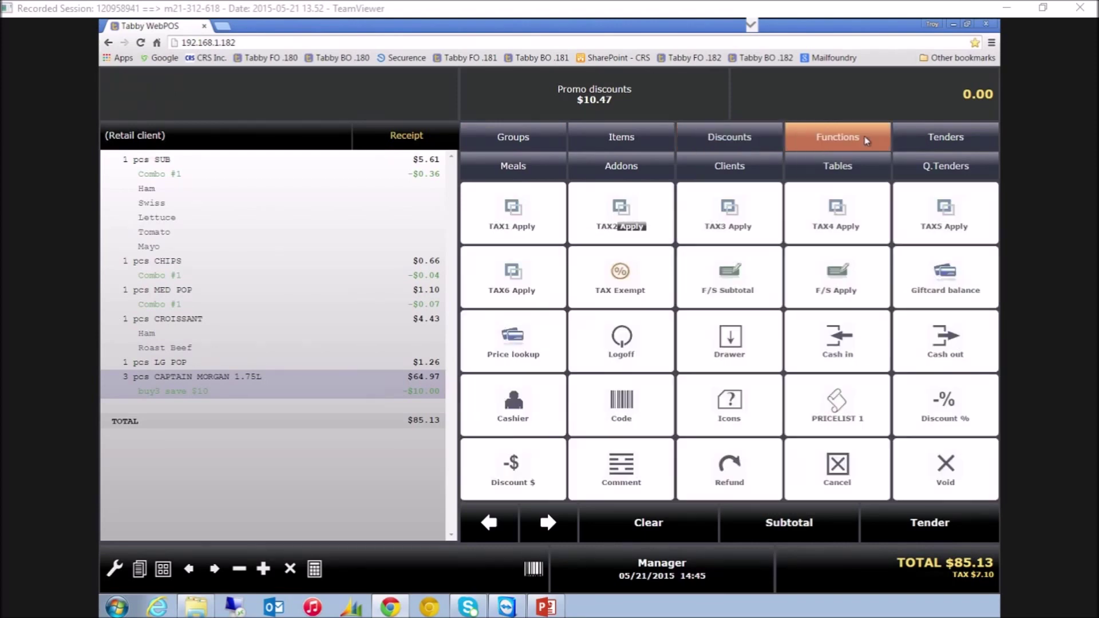
left_click(548, 523)
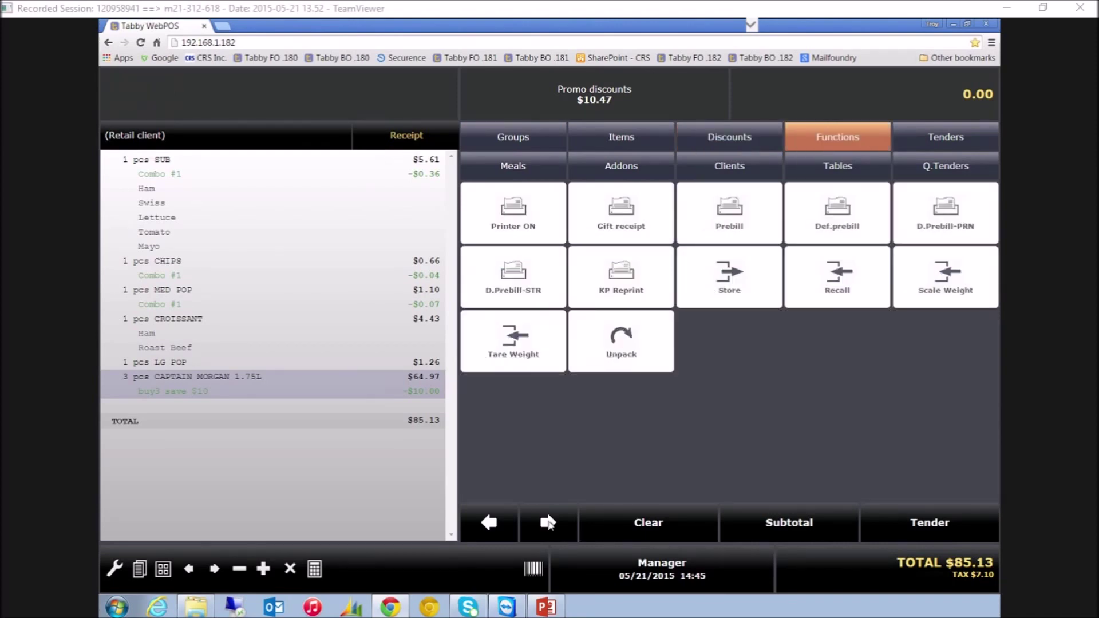
left_click(490, 524)
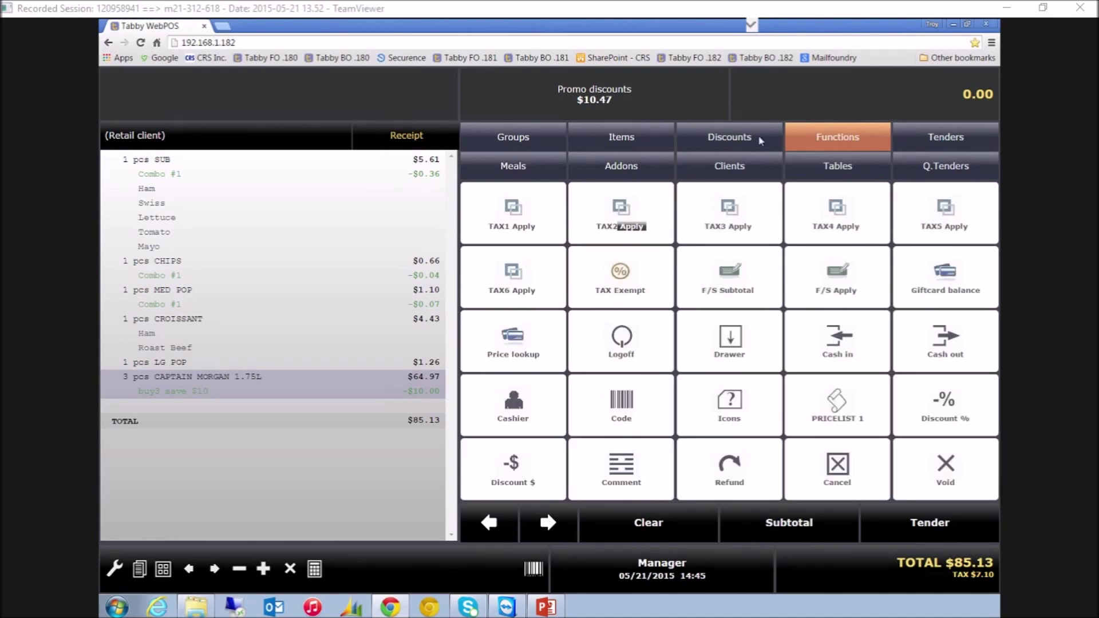
left_click(974, 139)
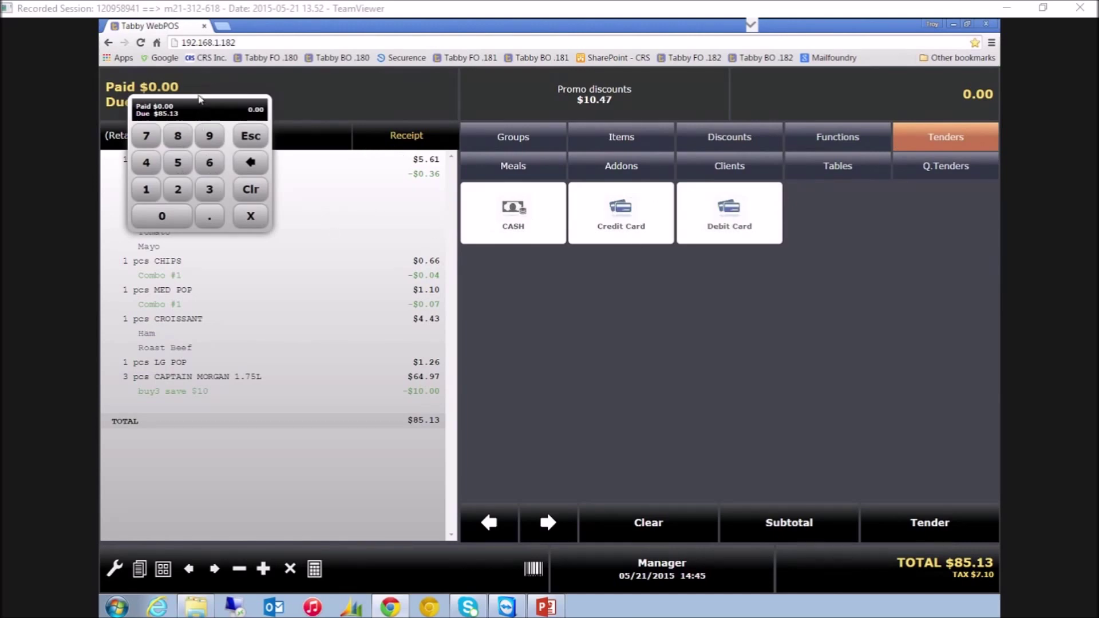
Pay the $85.13 sale with $90.00 quick cash, leaving $4.87 change
left_click_drag(206, 110, 437, 325)
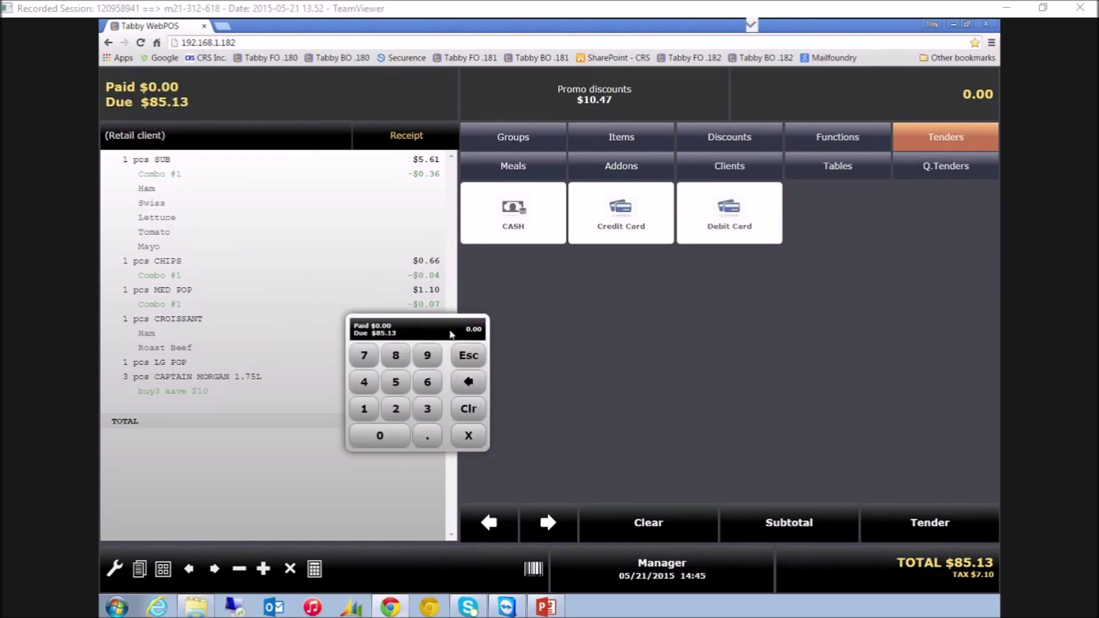
left_click(955, 168)
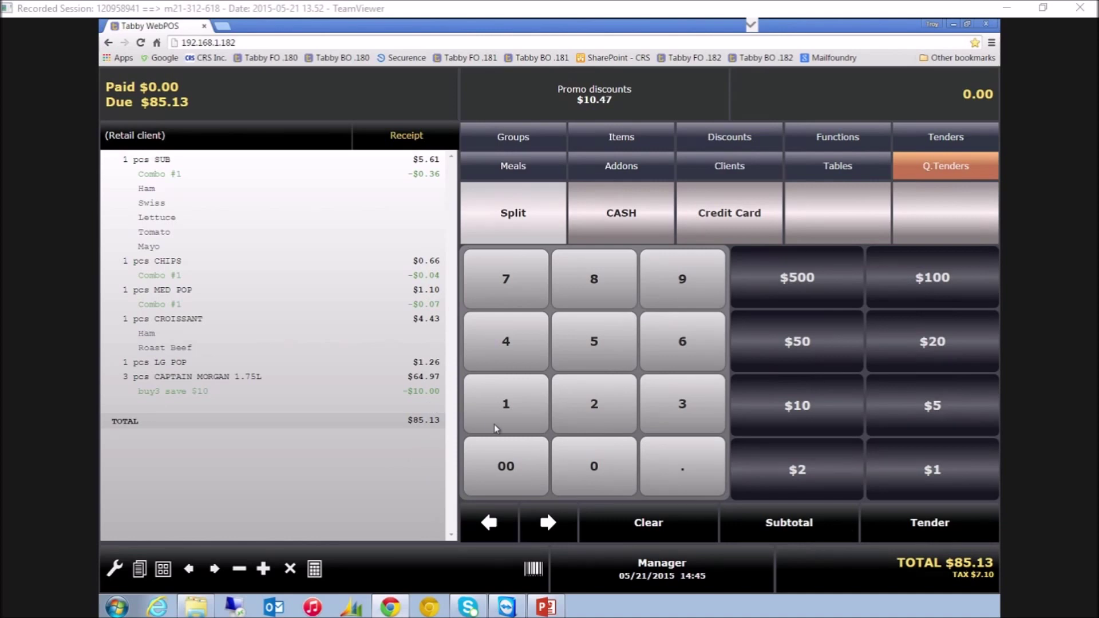
left_click(695, 289)
left_click(606, 463)
left_click(645, 206)
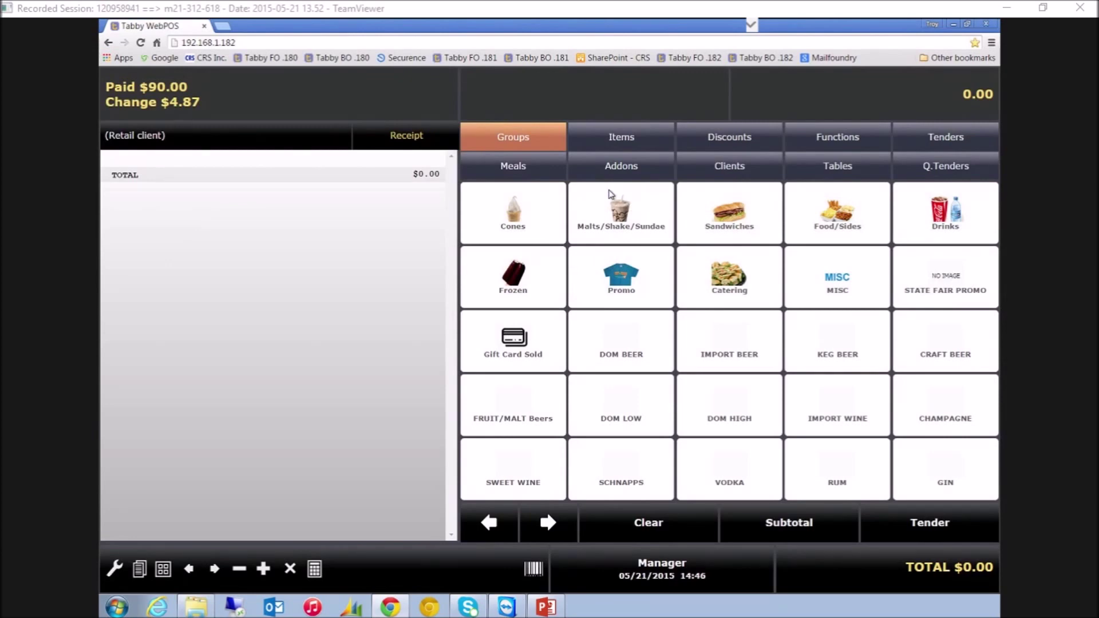
Start a new sale with a SUB topped with Ham, Swiss, Lettuce, Tomato and Mayo
left_click(729, 216)
left_click(506, 218)
left_click(506, 219)
left_click(508, 341)
left_click(512, 407)
left_click(638, 409)
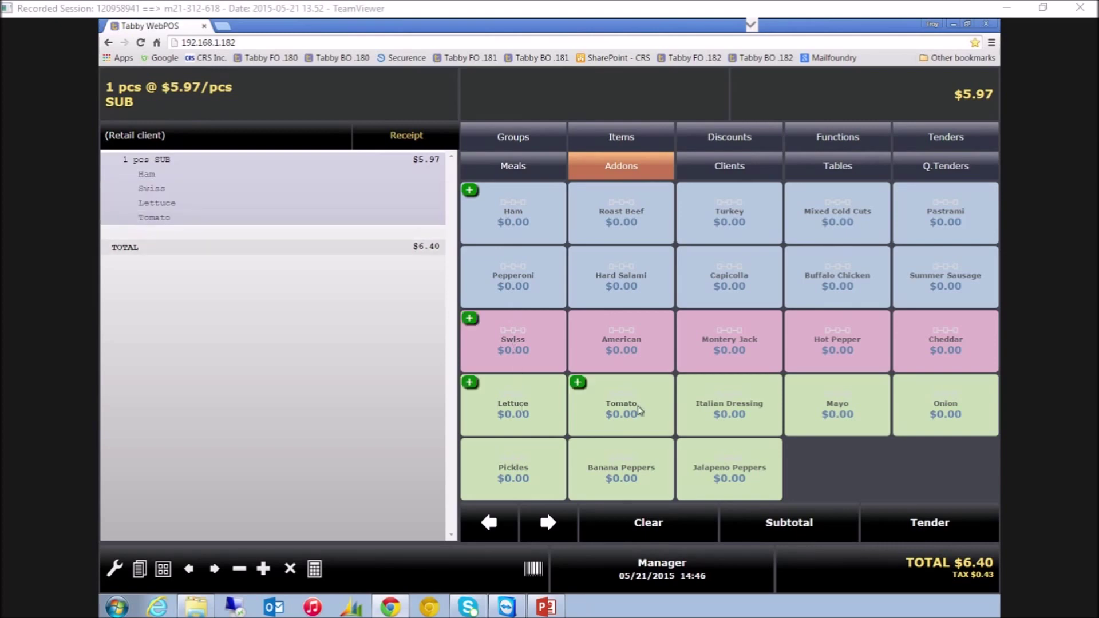
left_click(810, 413)
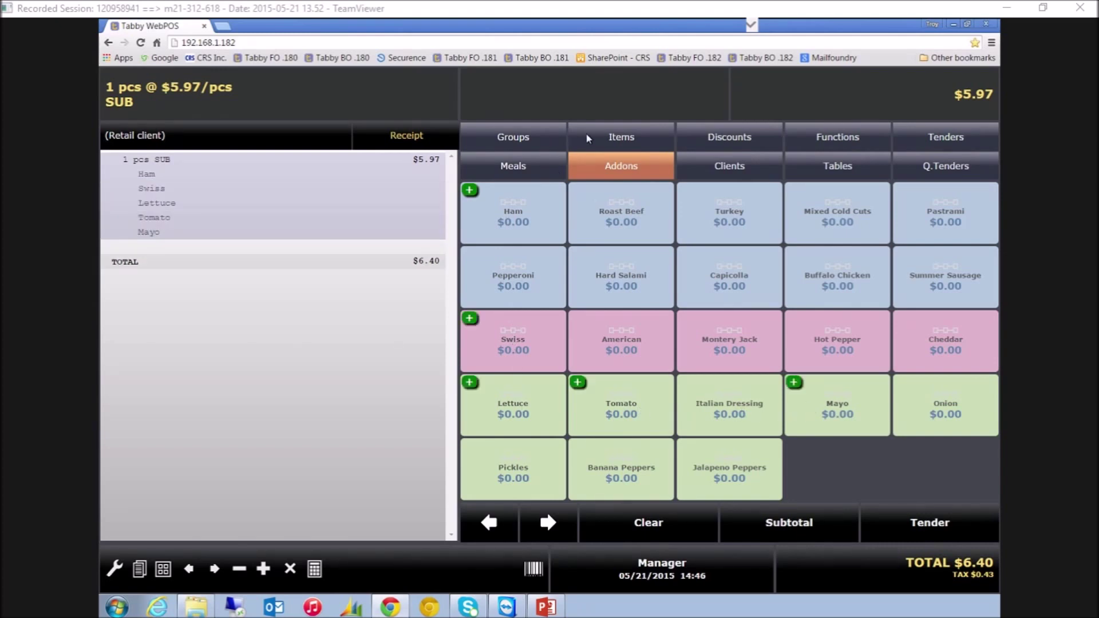
Add a MED POP from the drinks group to the sale
left_click(531, 133)
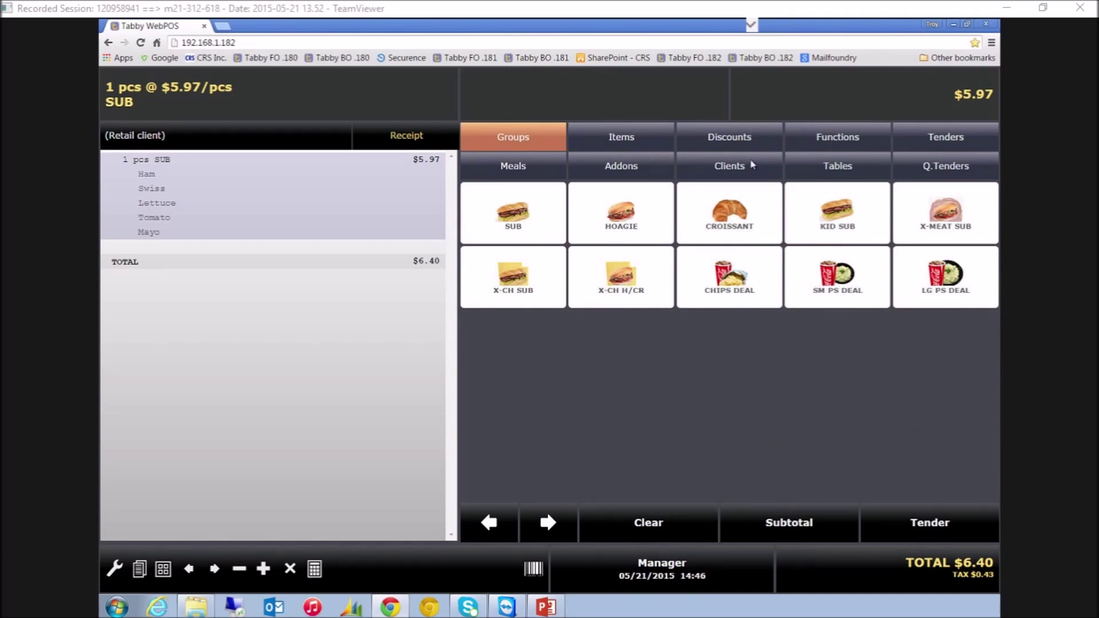
left_click(540, 135)
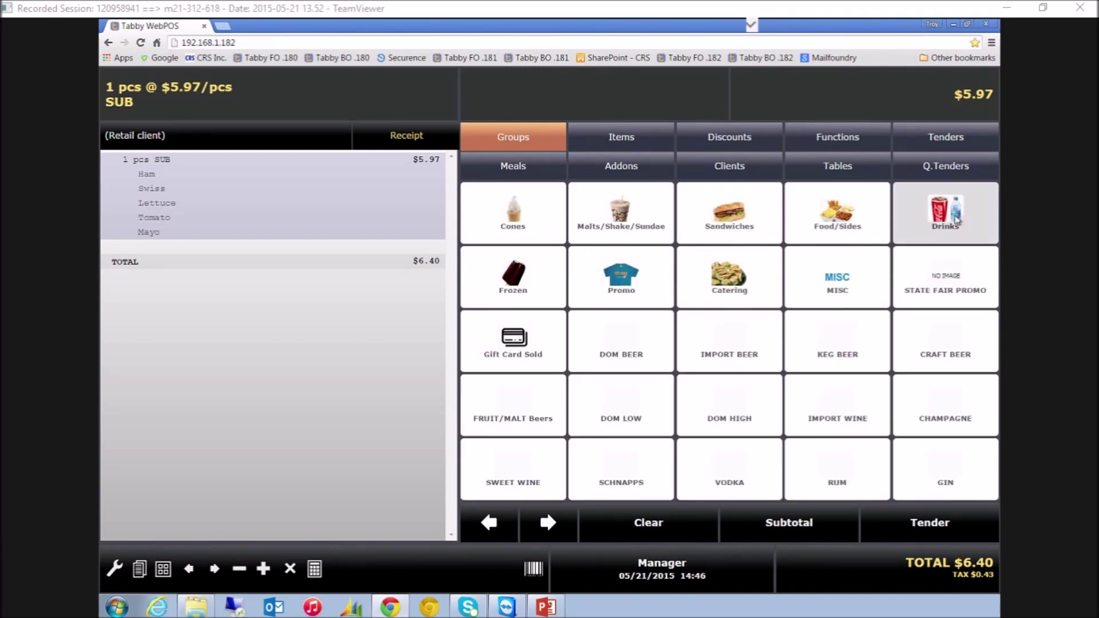
left_click(958, 221)
left_click(627, 225)
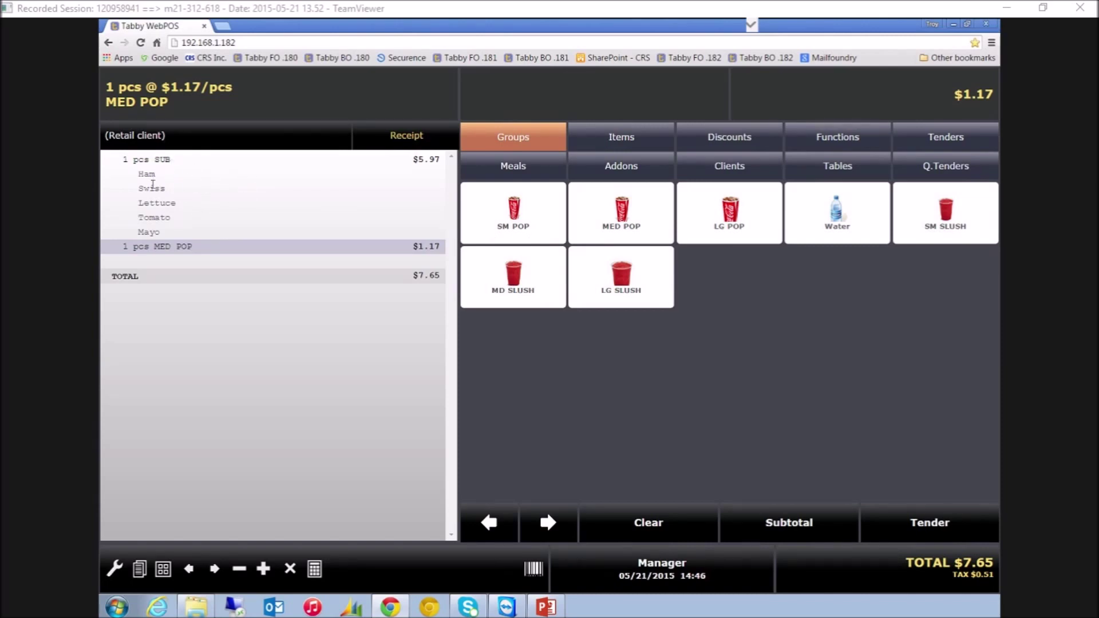
Swap Ham for Turkey on the SUB, making the order $7.65, and show the client list
left_click(194, 182)
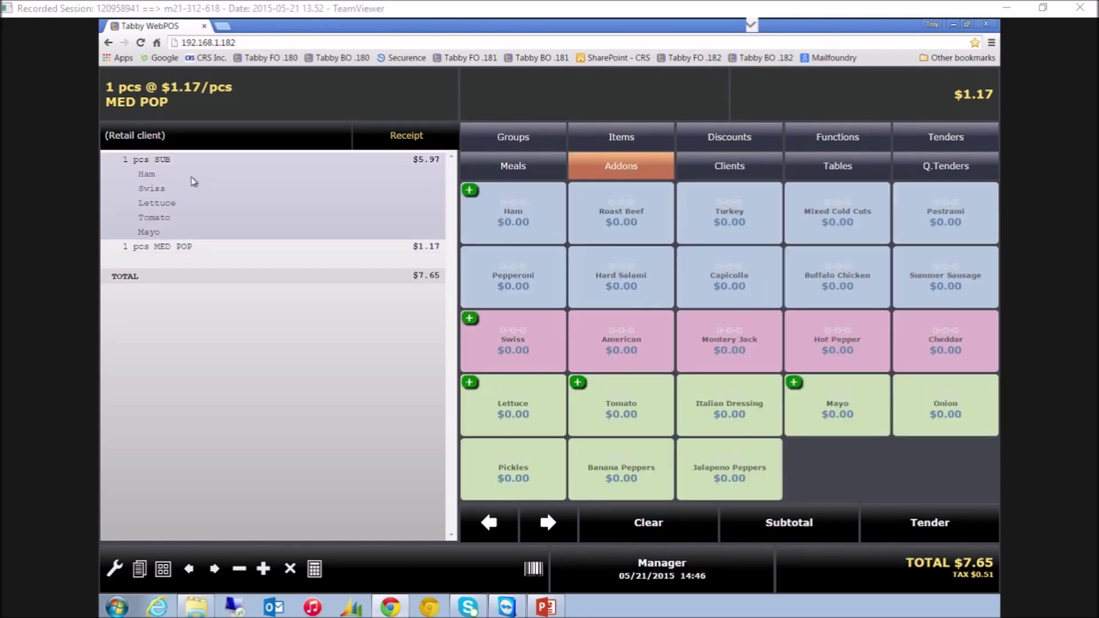
left_click(717, 203)
left_click(474, 197)
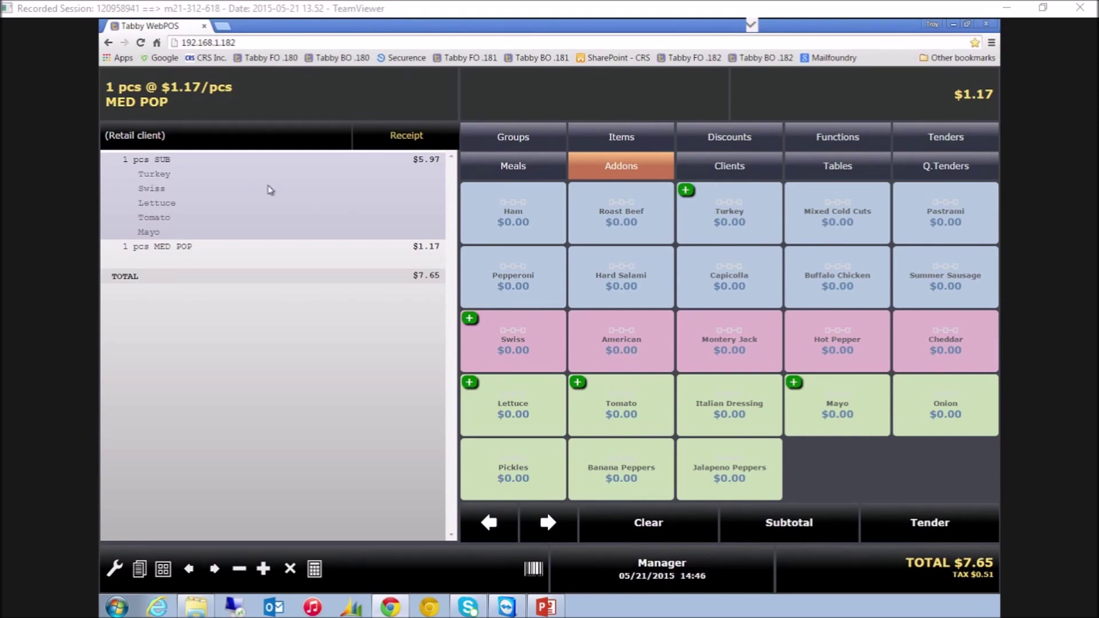
left_click(546, 144)
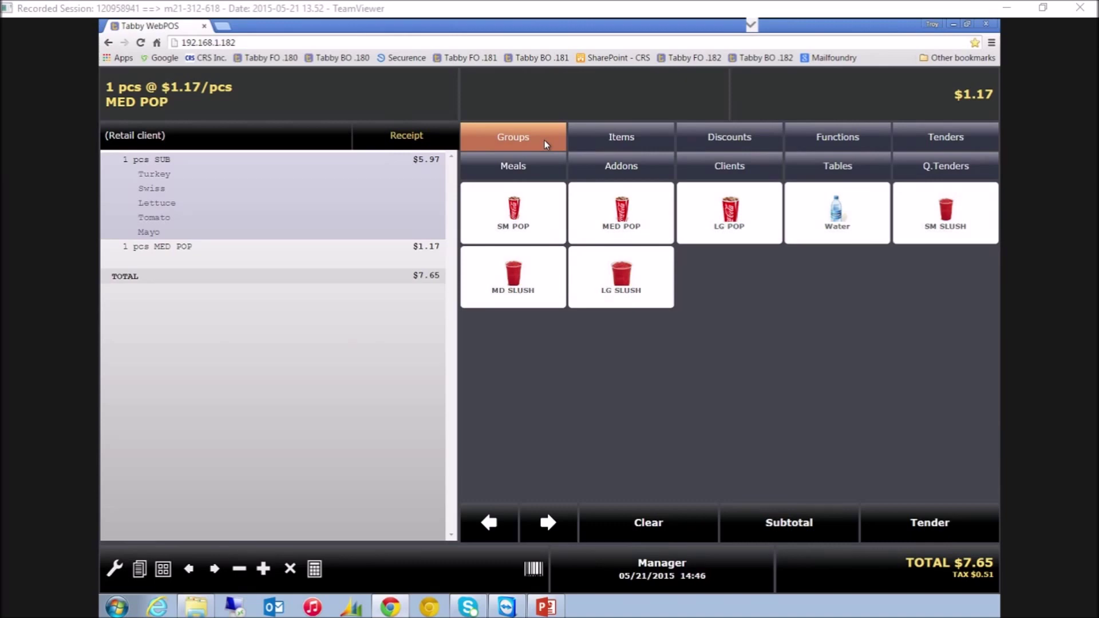
left_click(758, 169)
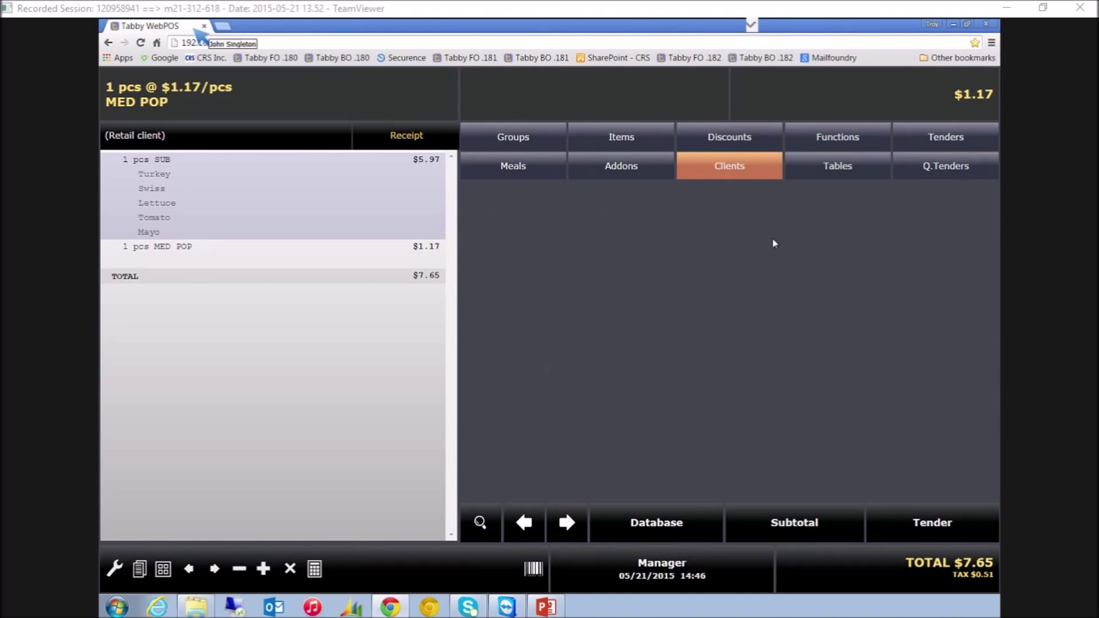
Start a new client record and enter the client's surname and first name
left_click(671, 524)
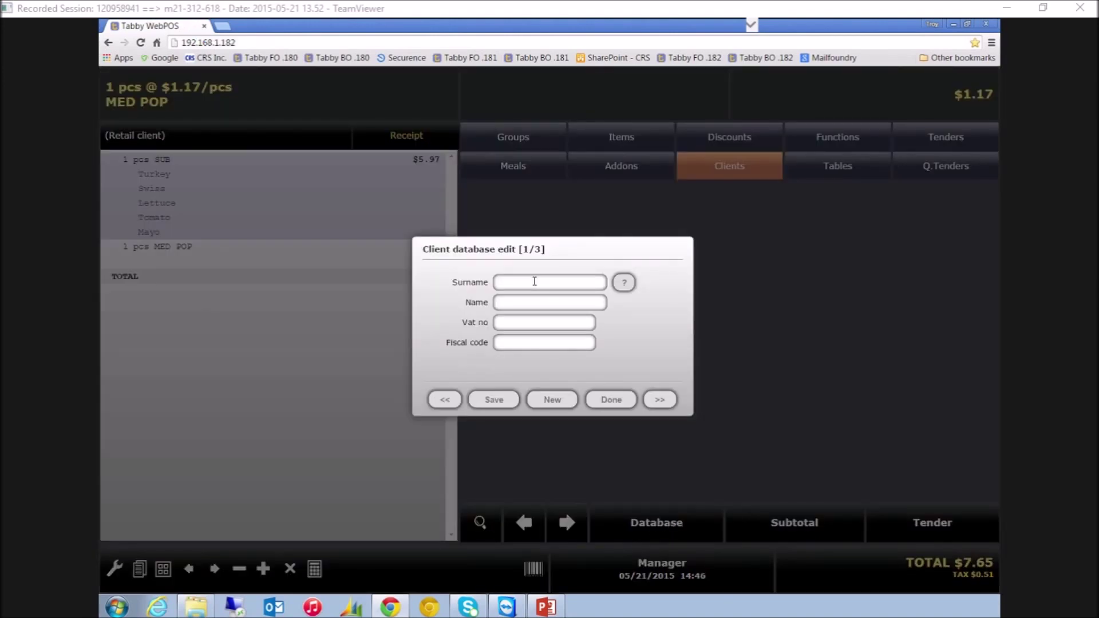
key("Tab")
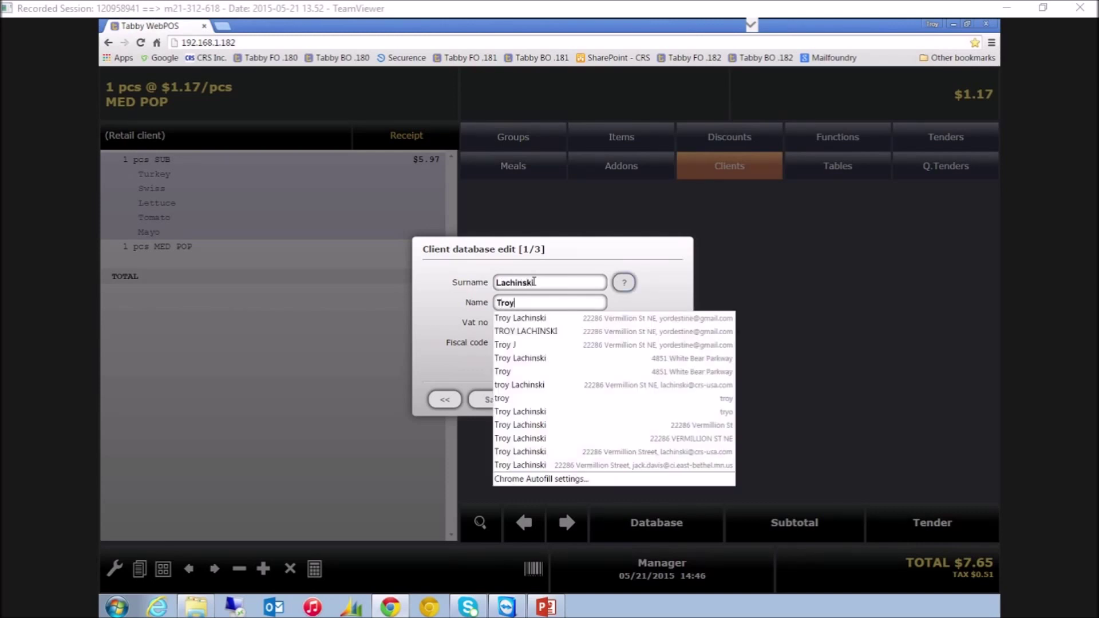
left_click(452, 298)
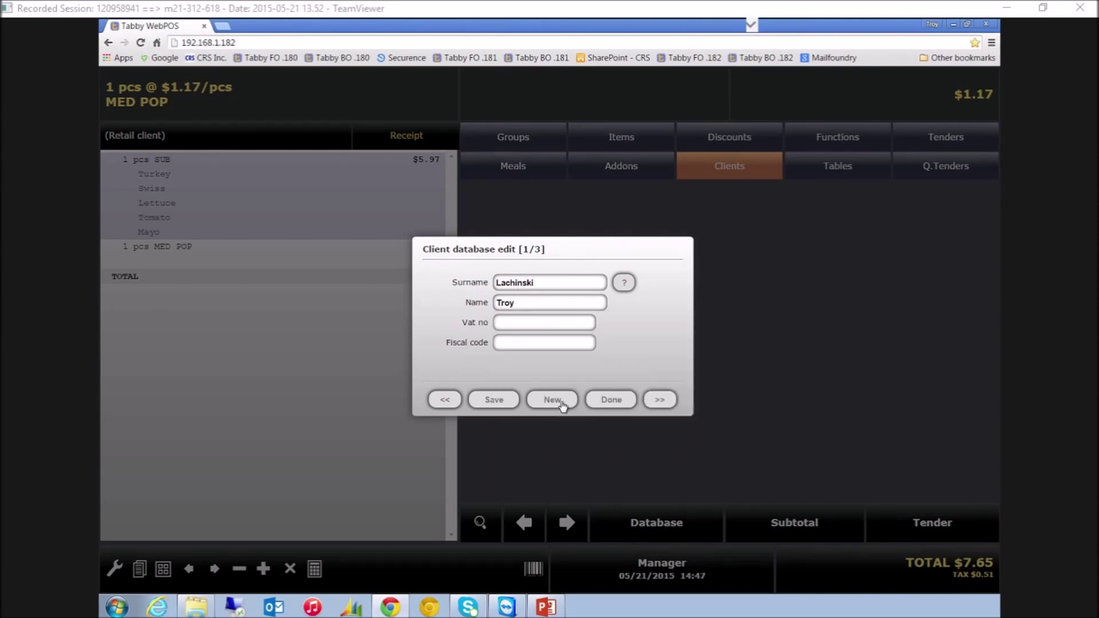
Fill in the client's address and e-mail via autofill, then the phone number
left_click(661, 400)
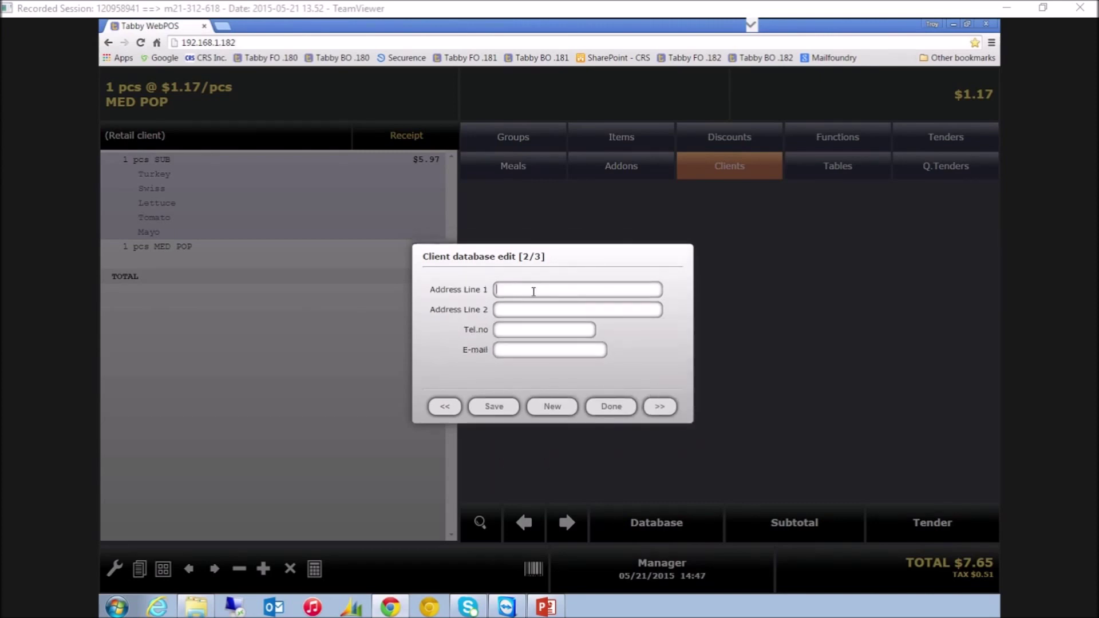
left_click(534, 291)
type("48")
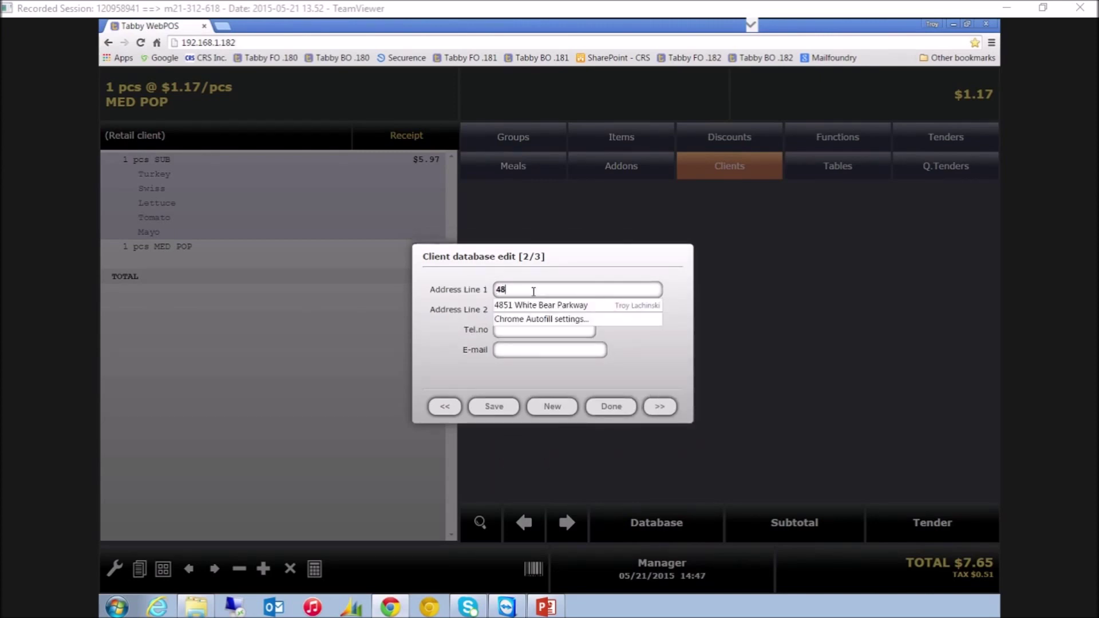
type("51")
key("Down")
key("Tab")
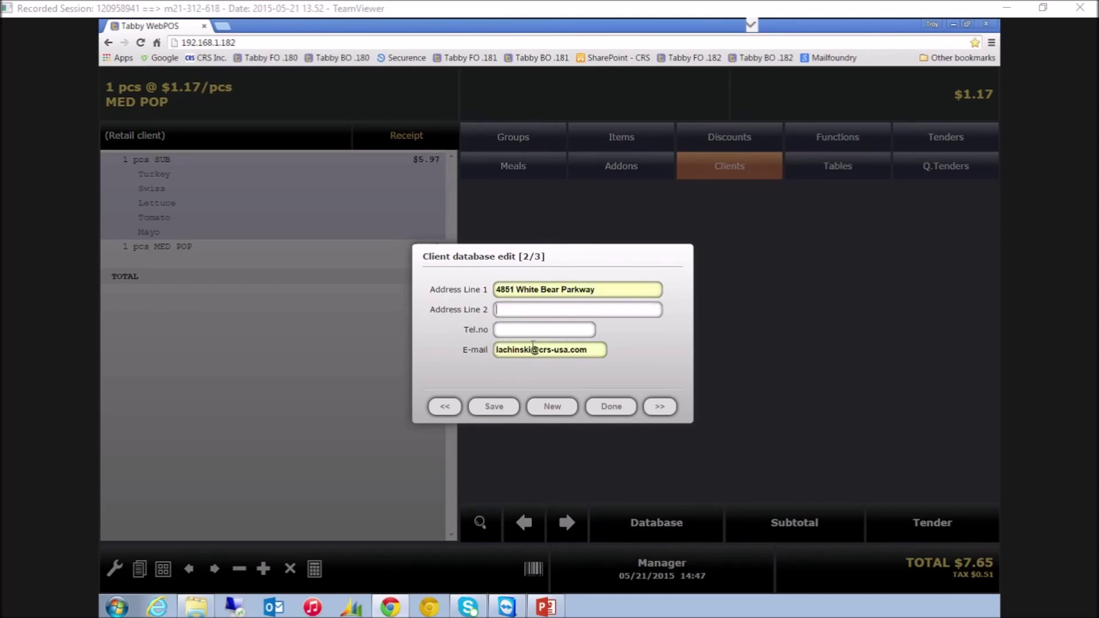
left_click(517, 330)
Page through the record, save the new client, and close the editor
left_click(660, 407)
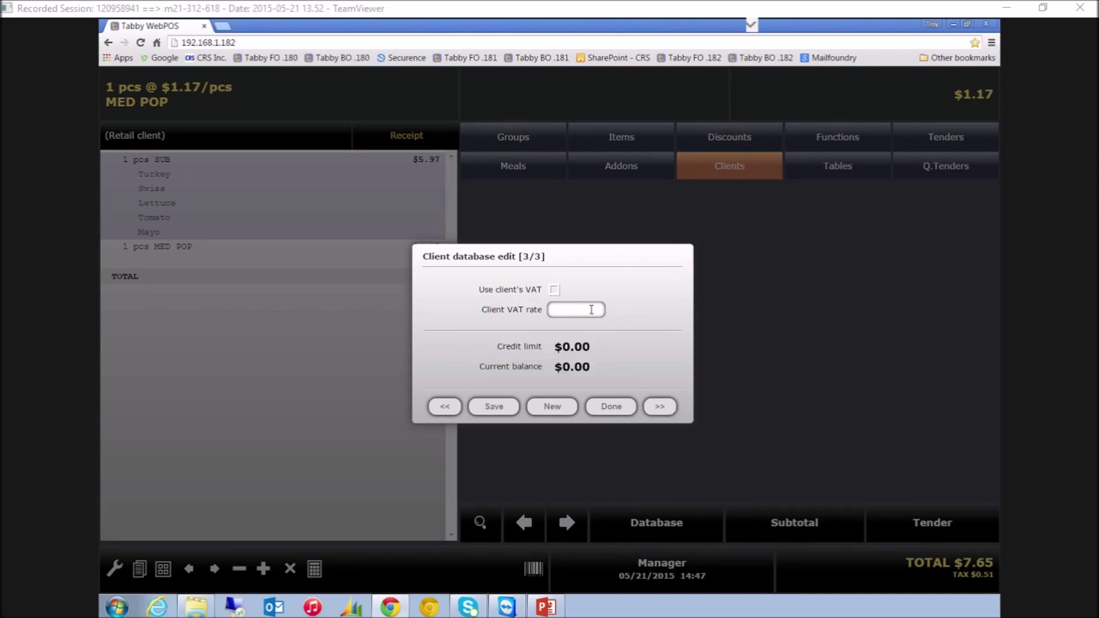
left_click(660, 407)
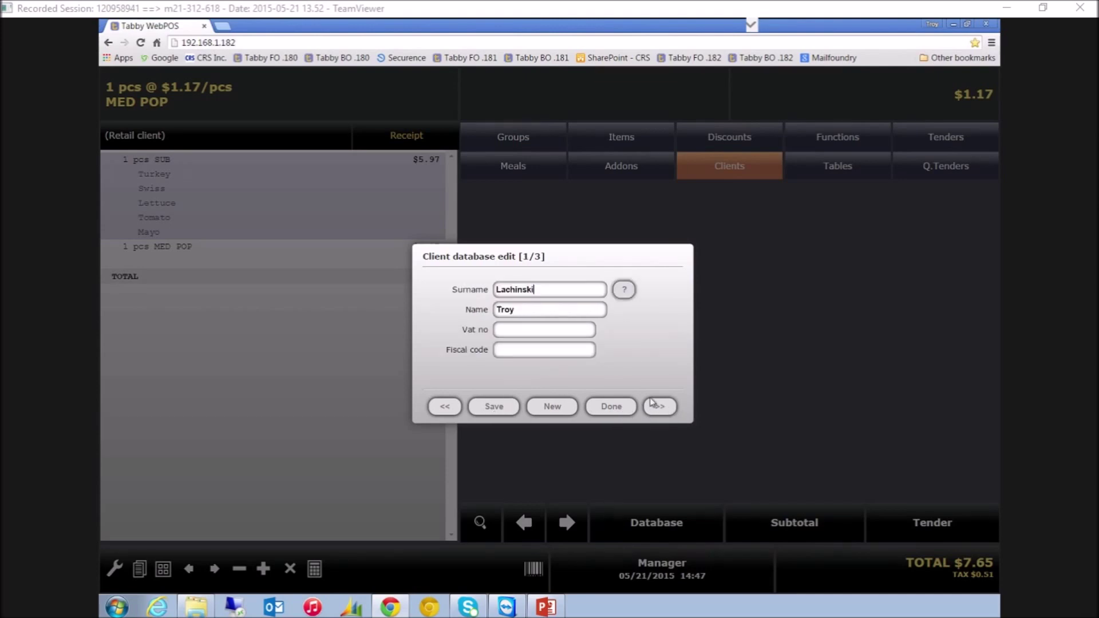
left_click(496, 408)
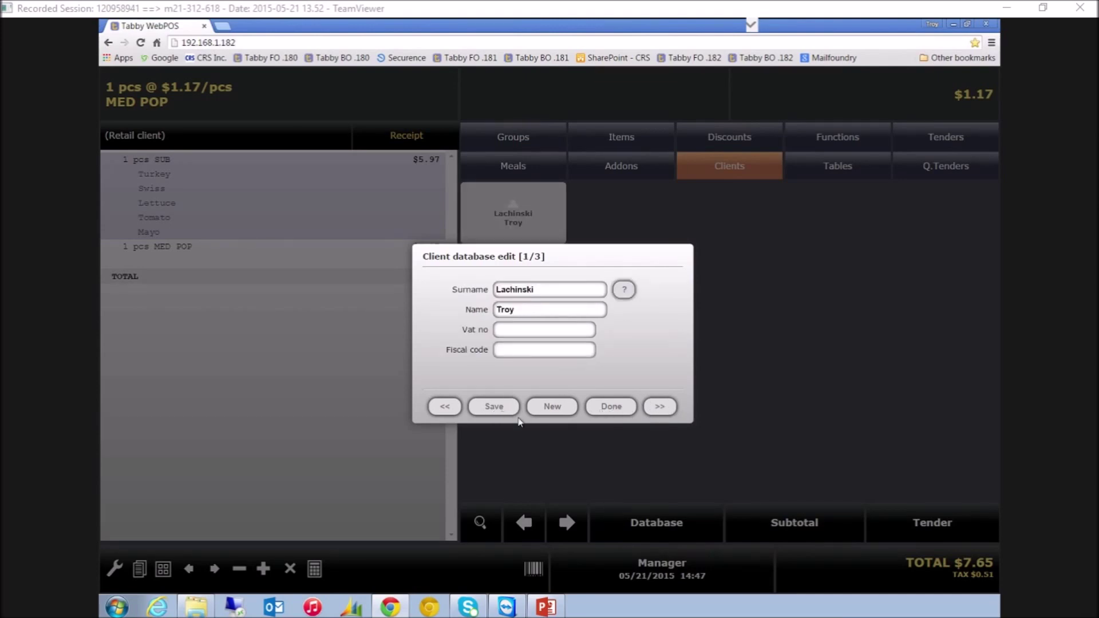
left_click(613, 406)
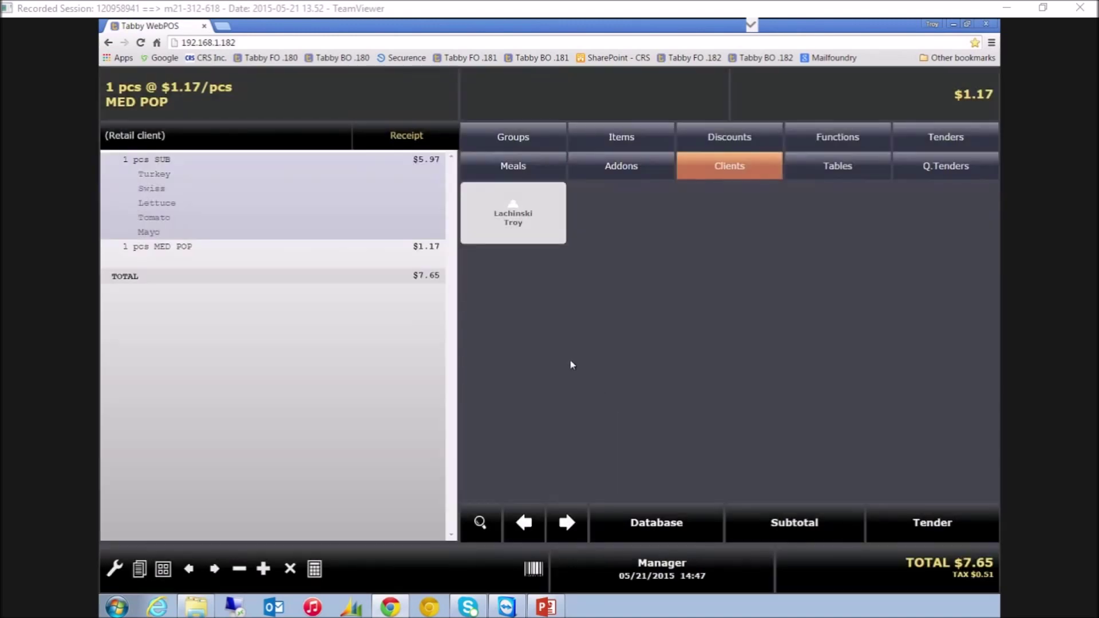
Attach the new client to the $7.65 order and show the table layout
left_click(522, 221)
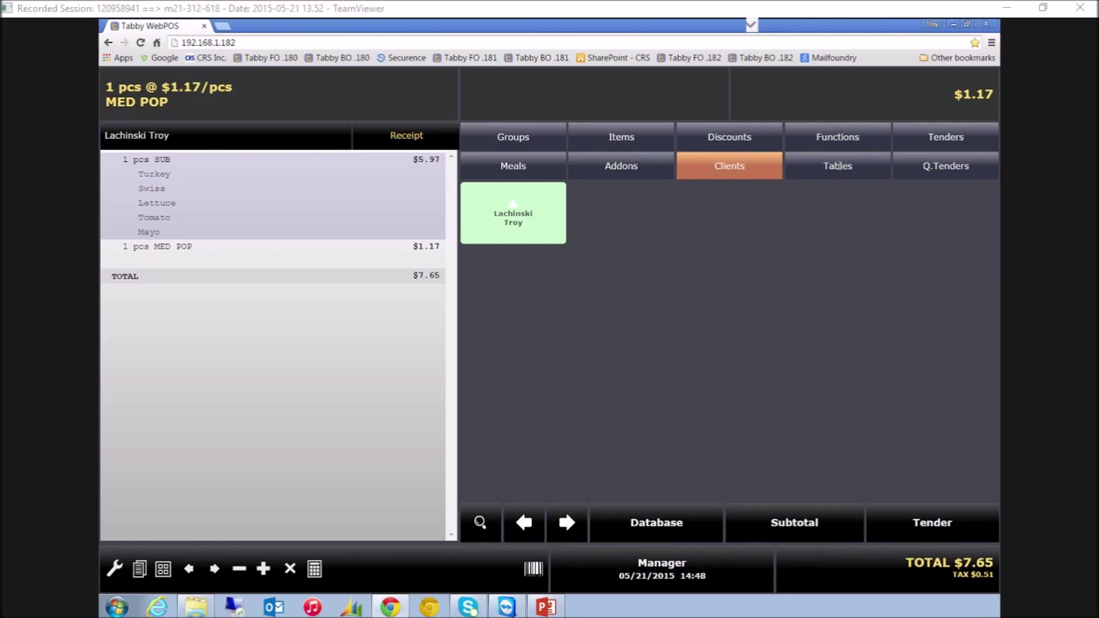
left_click(820, 172)
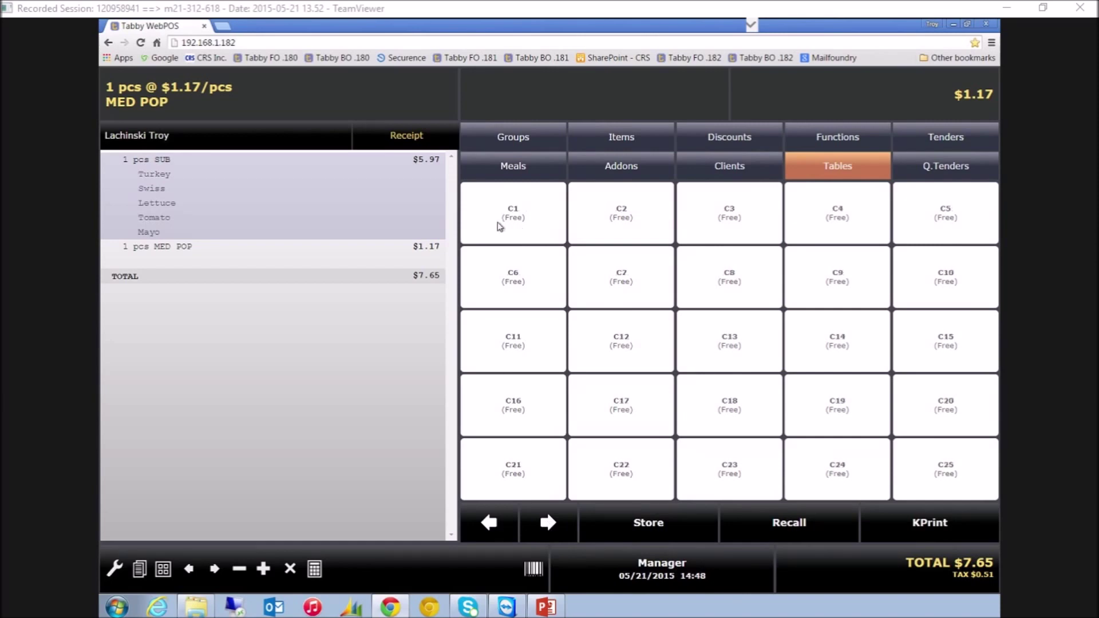
Store the $7.65 order on table C1, then ring up and tender a Water
left_click(537, 221)
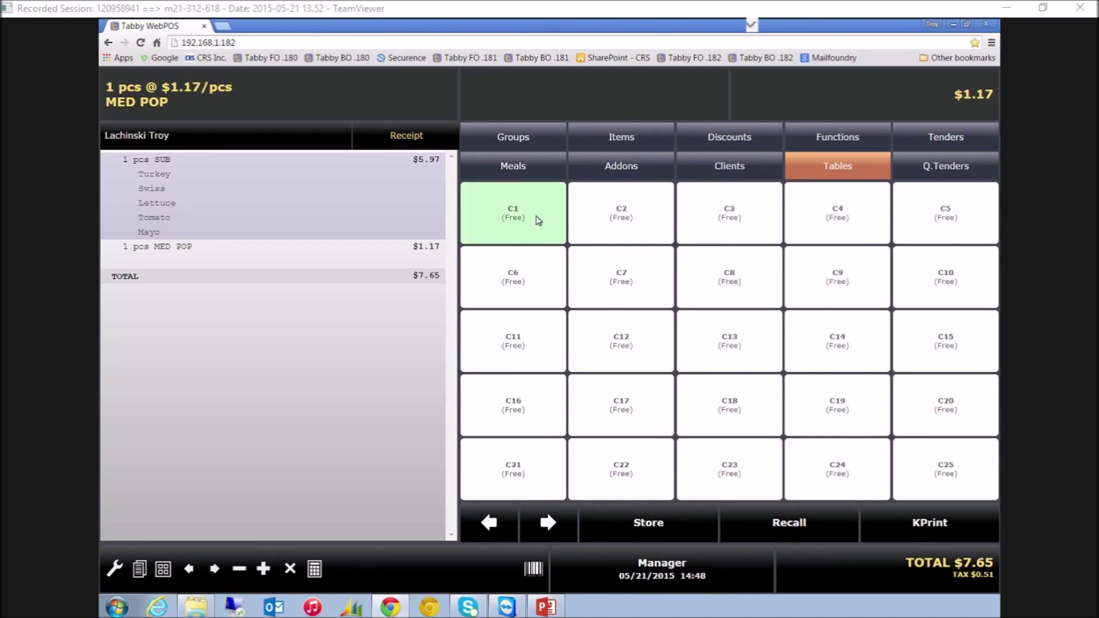
left_click(654, 528)
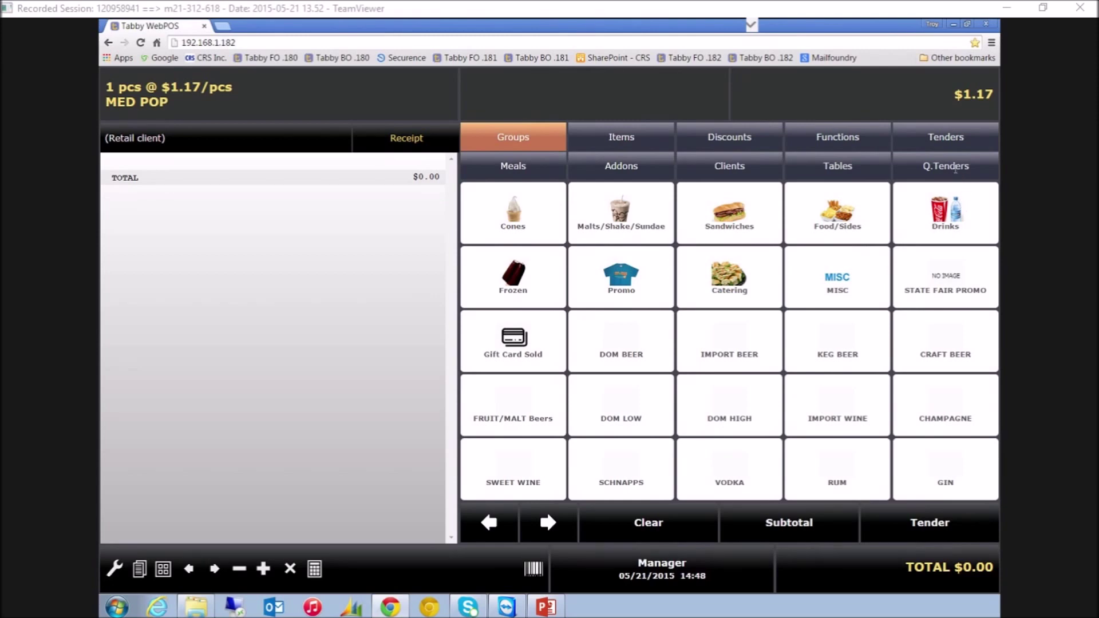
left_click(942, 213)
left_click(836, 224)
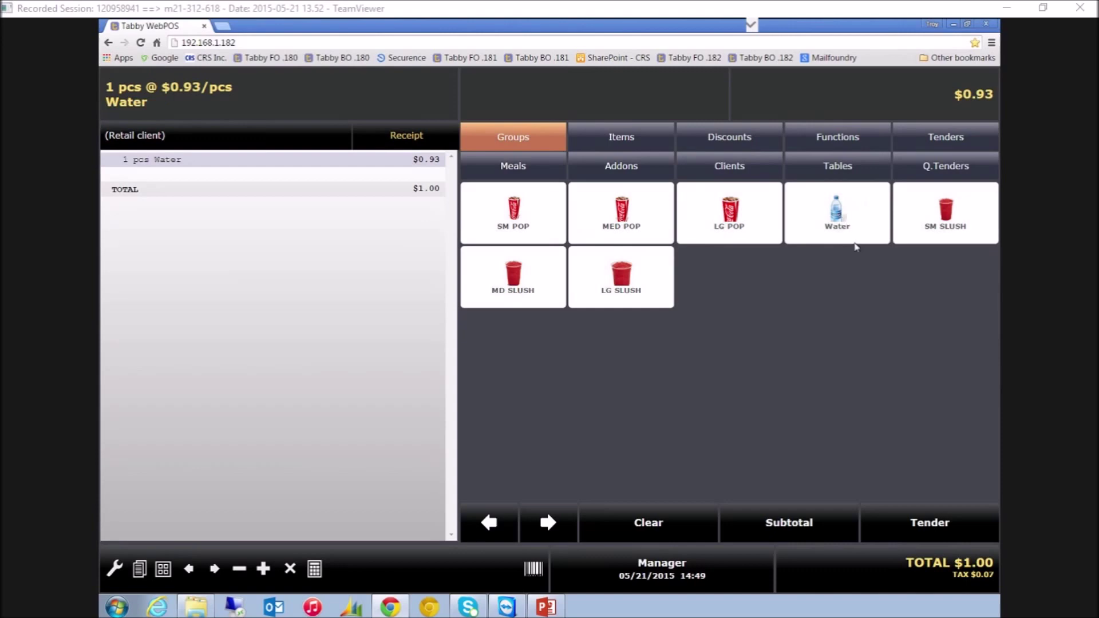
left_click(946, 526)
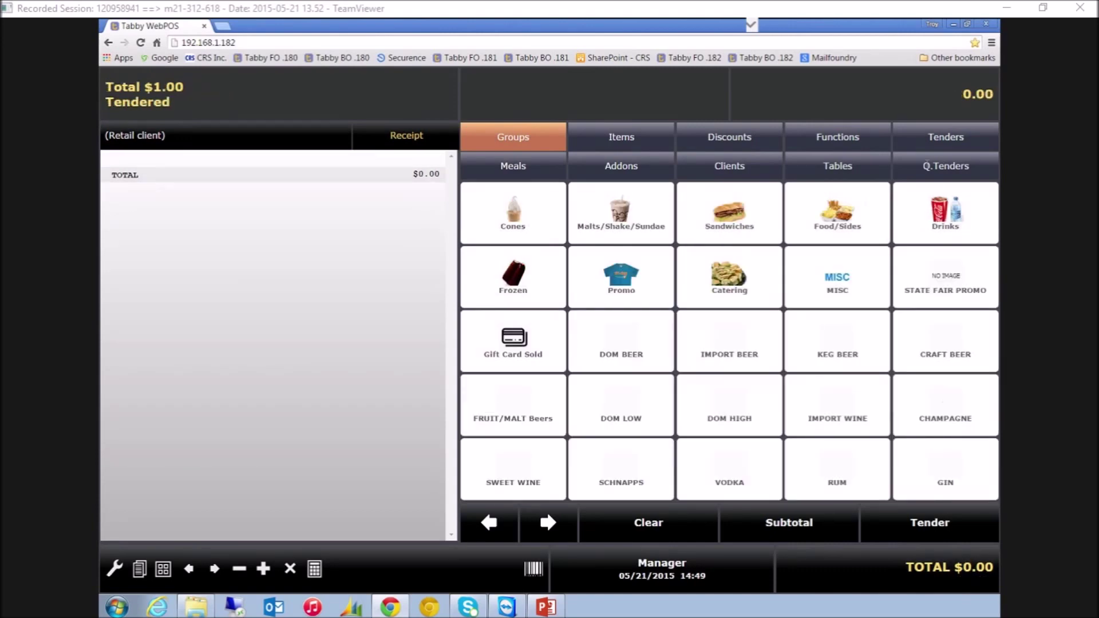
Ring up and tender separate SM SLUSH and LG SLUSH sales from Drinks
left_click(963, 223)
left_click(964, 224)
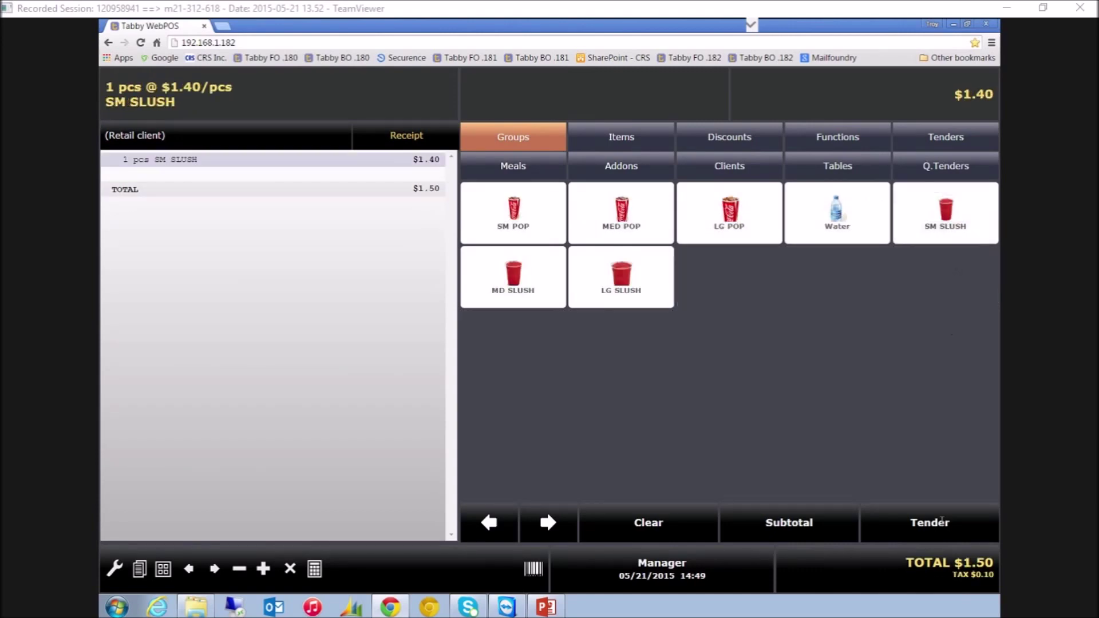
left_click(942, 523)
left_click(910, 236)
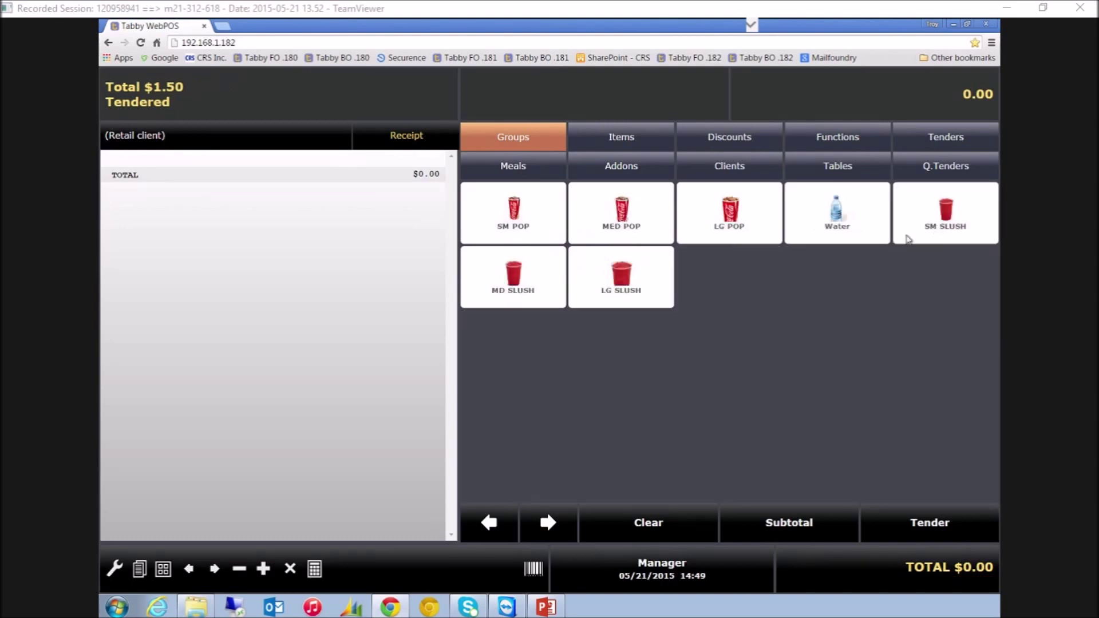
left_click(645, 278)
left_click(938, 539)
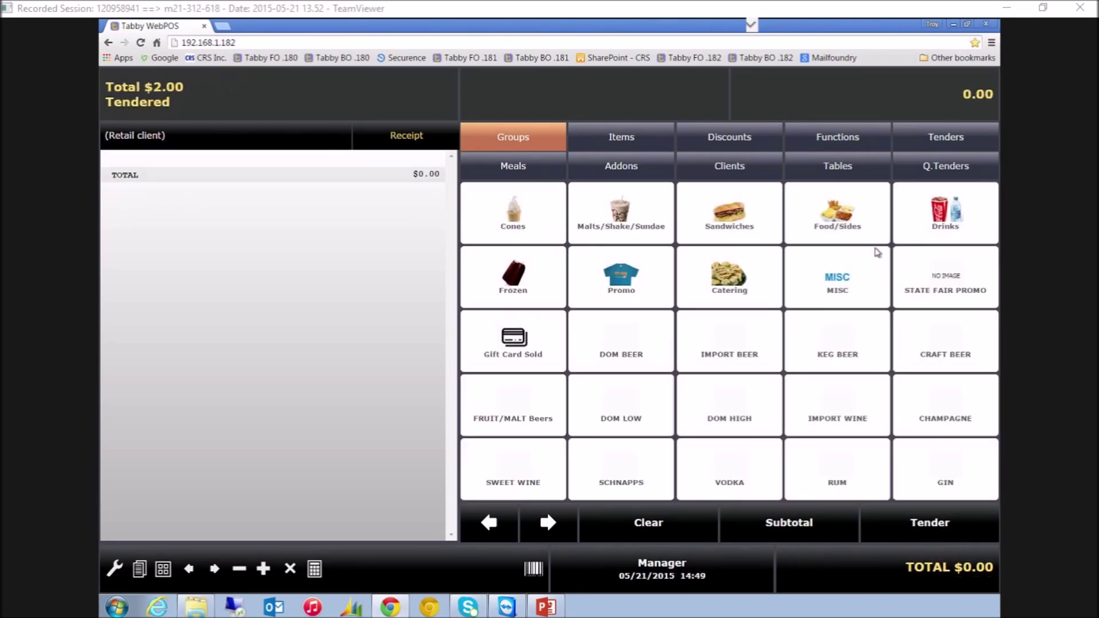
left_click(862, 171)
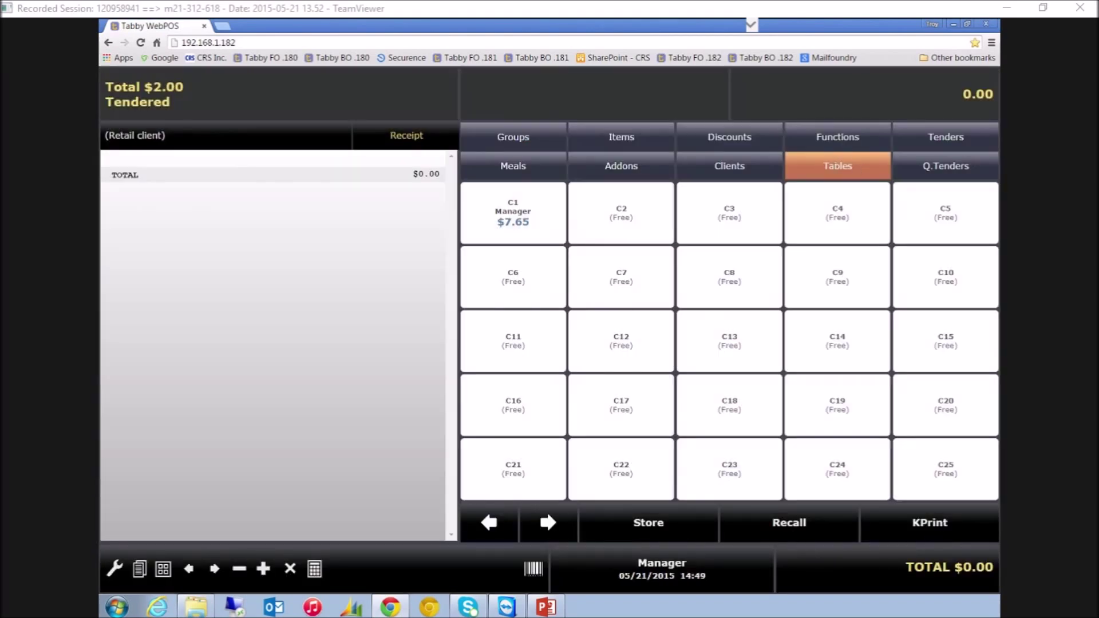
Recall table C1's $7.65 order, tender it, and bring up the cashier function keypad
left_click(501, 207)
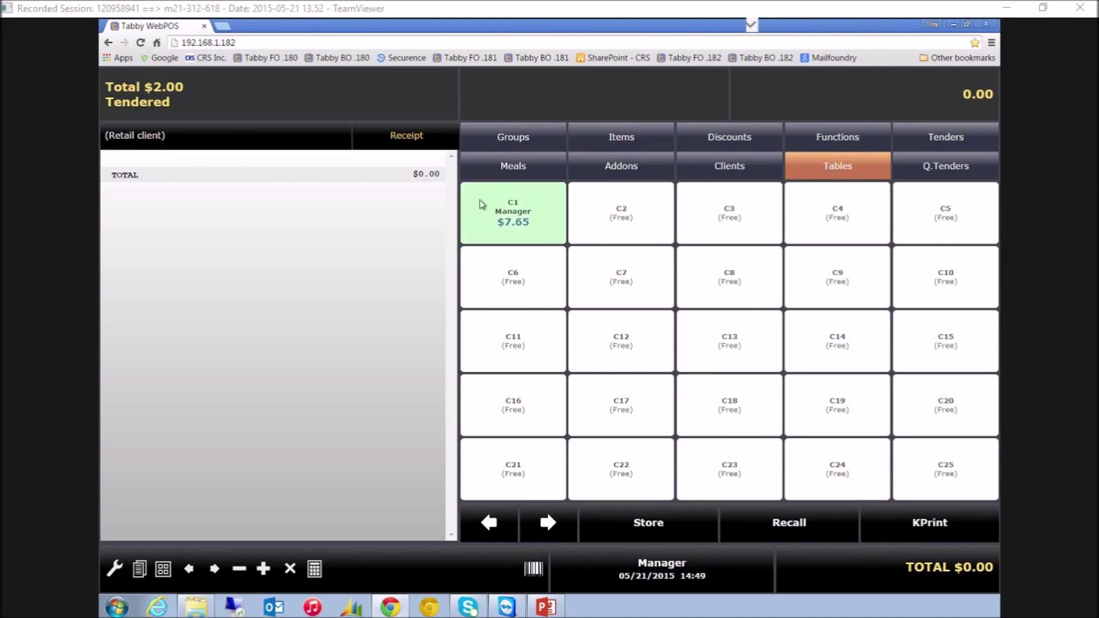
left_click(802, 533)
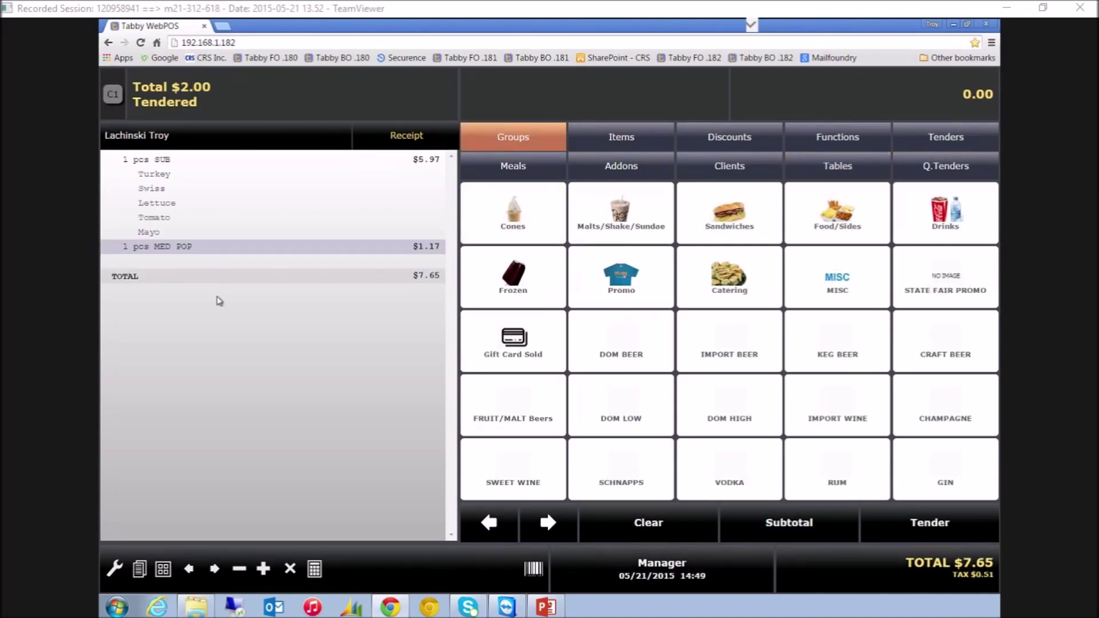
left_click(941, 519)
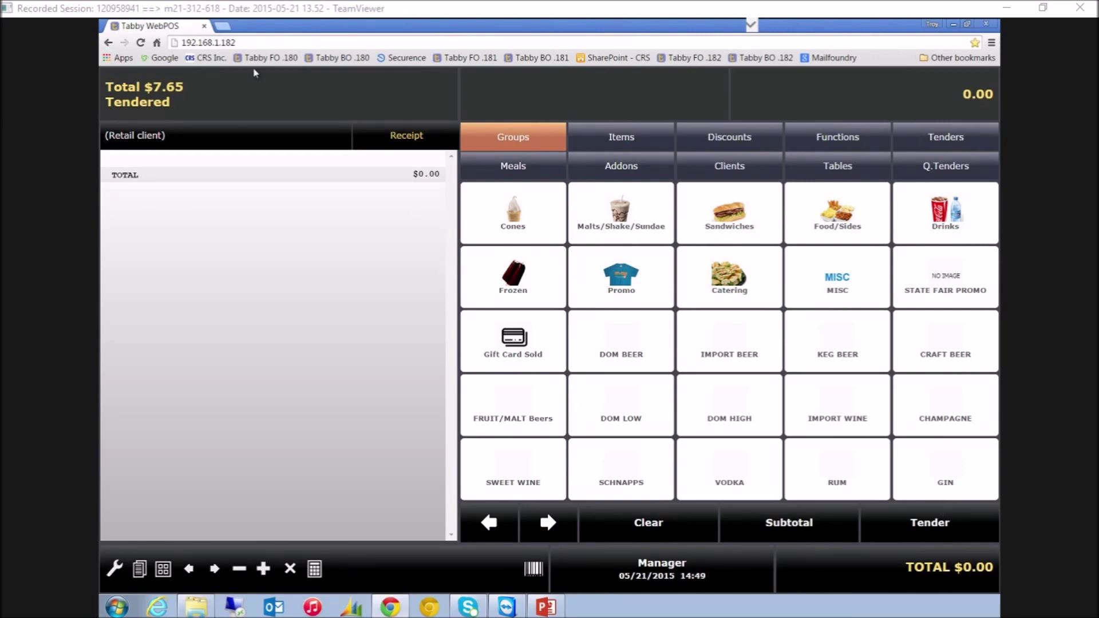
left_click(233, 94)
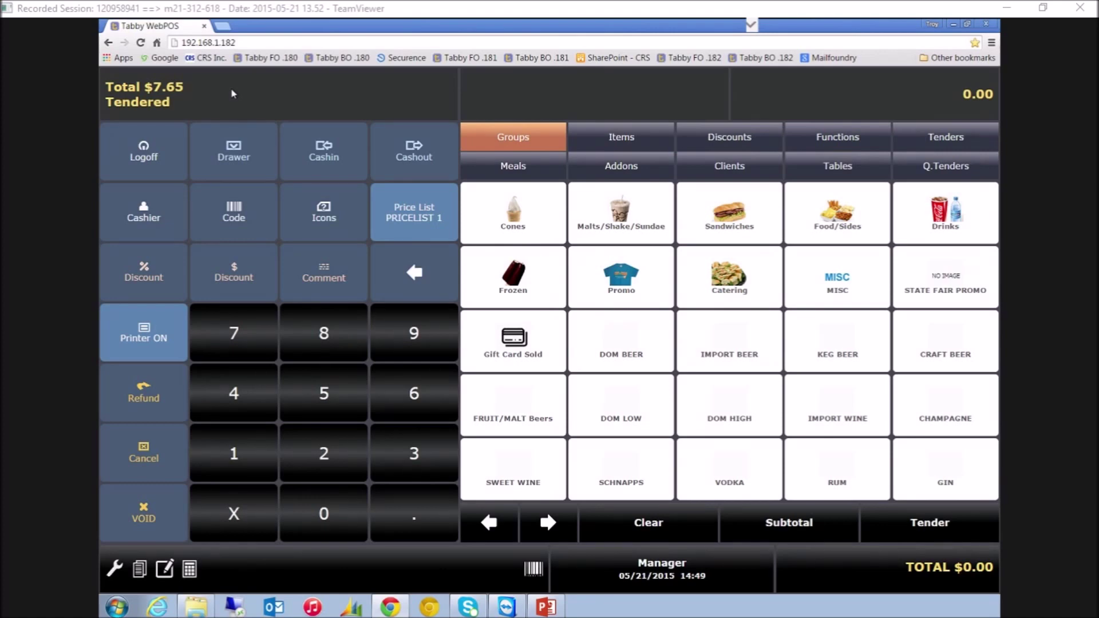
Load the Tabby back office at 192.168.1.182/bo.html in a new tab and move it to its own window
left_click(153, 215)
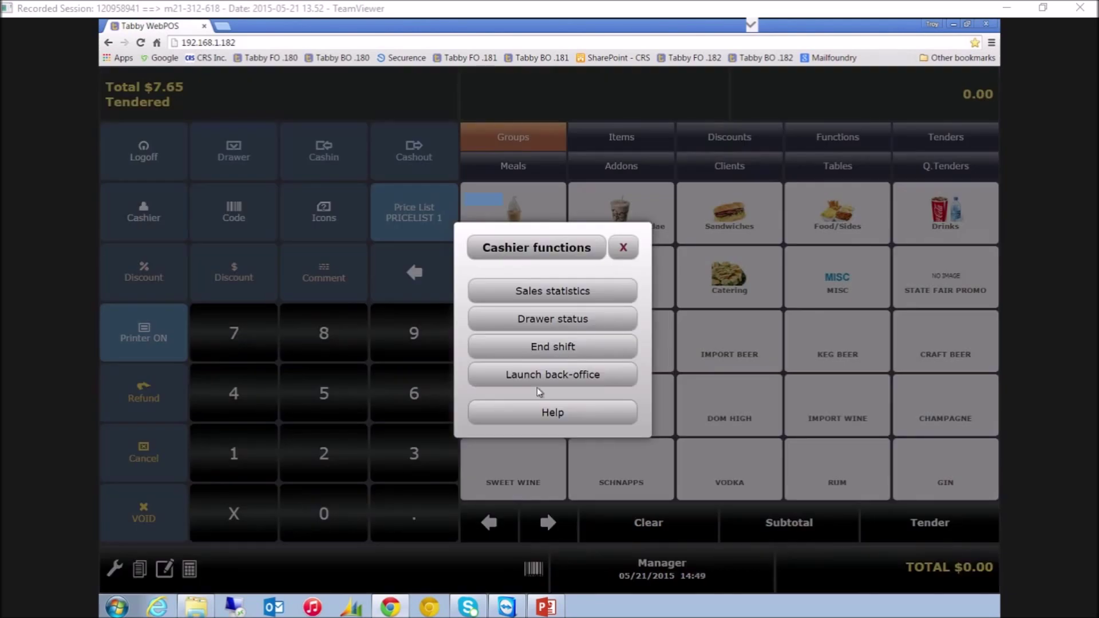
left_click(624, 247)
left_click(221, 26)
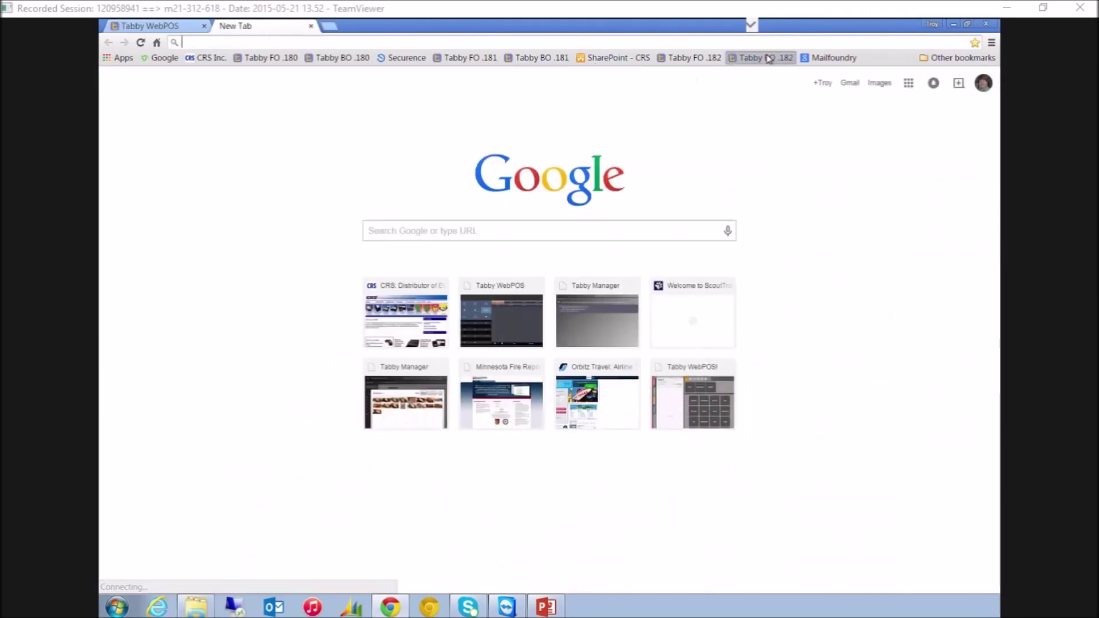
left_click(769, 57)
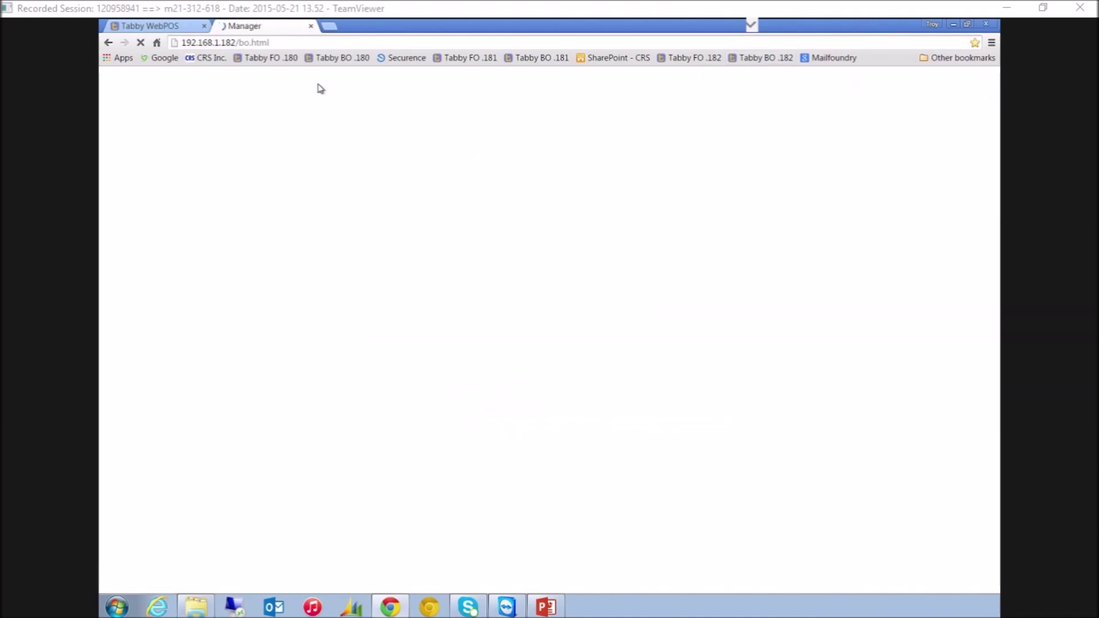
left_click(171, 25)
left_click(265, 26)
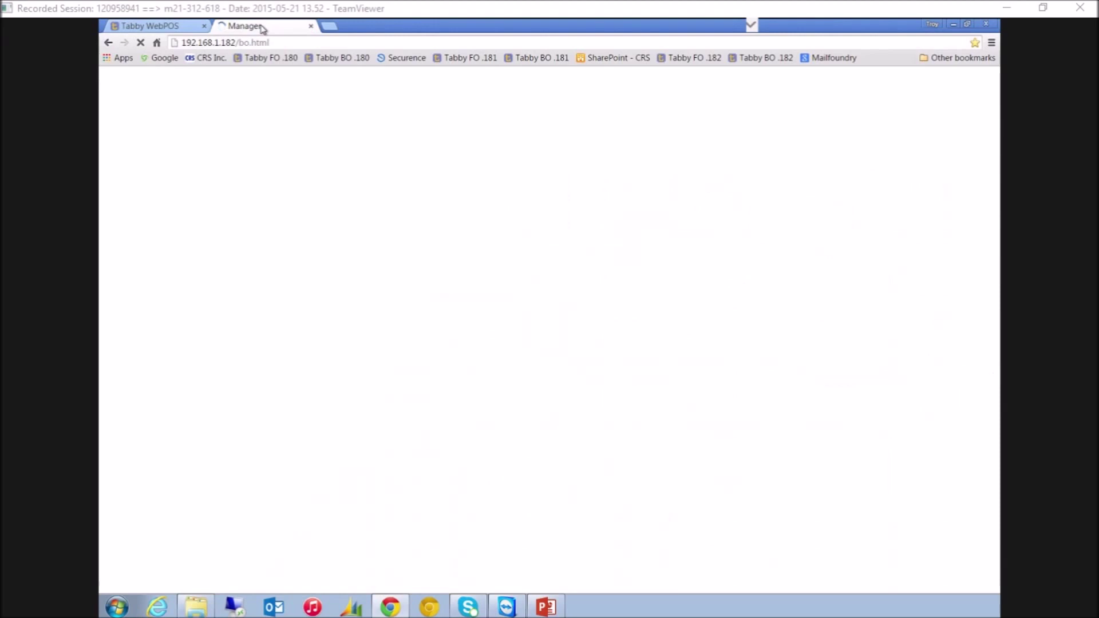
left_click_drag(263, 28, 412, 20)
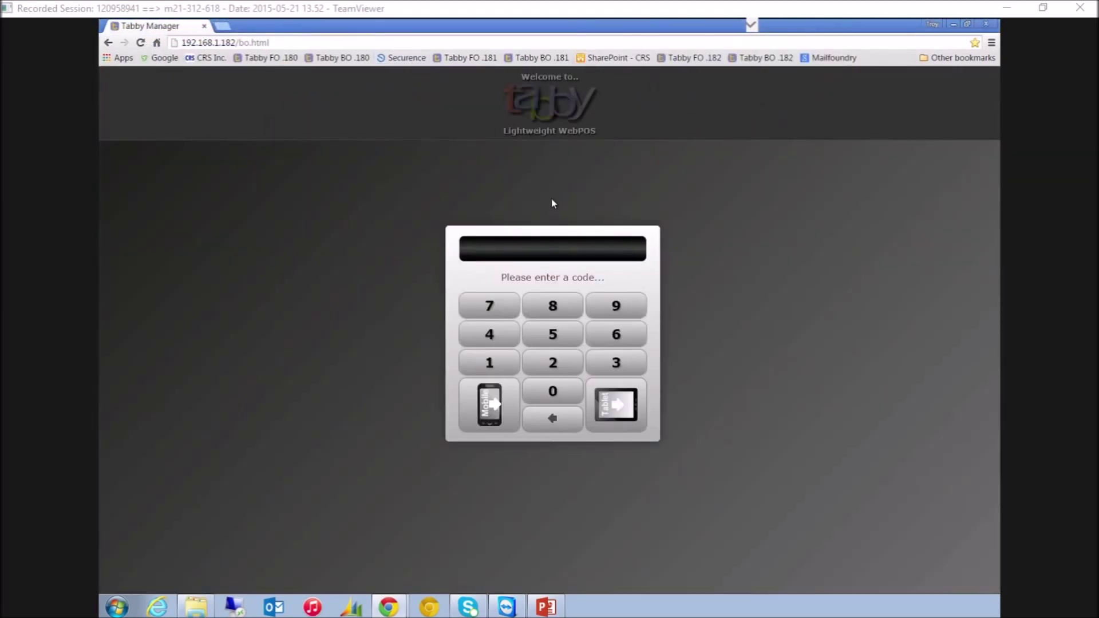
Log in to the Tabby Manager back office with the manager's code
left_click(555, 395)
left_click(555, 395)
left_click(555, 395)
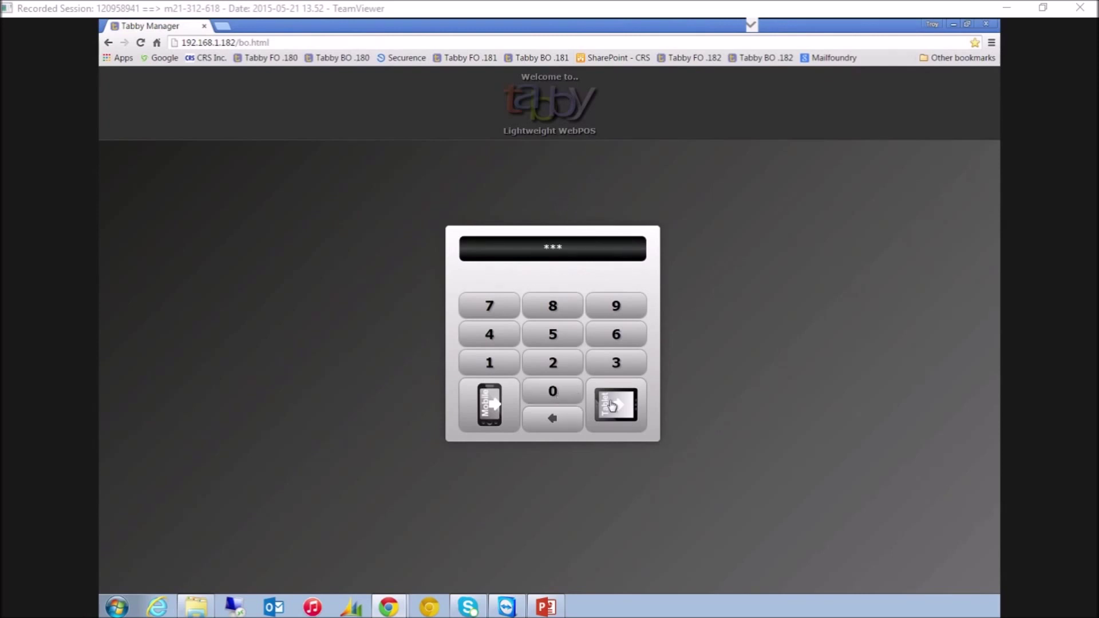
left_click(568, 398)
left_click(622, 405)
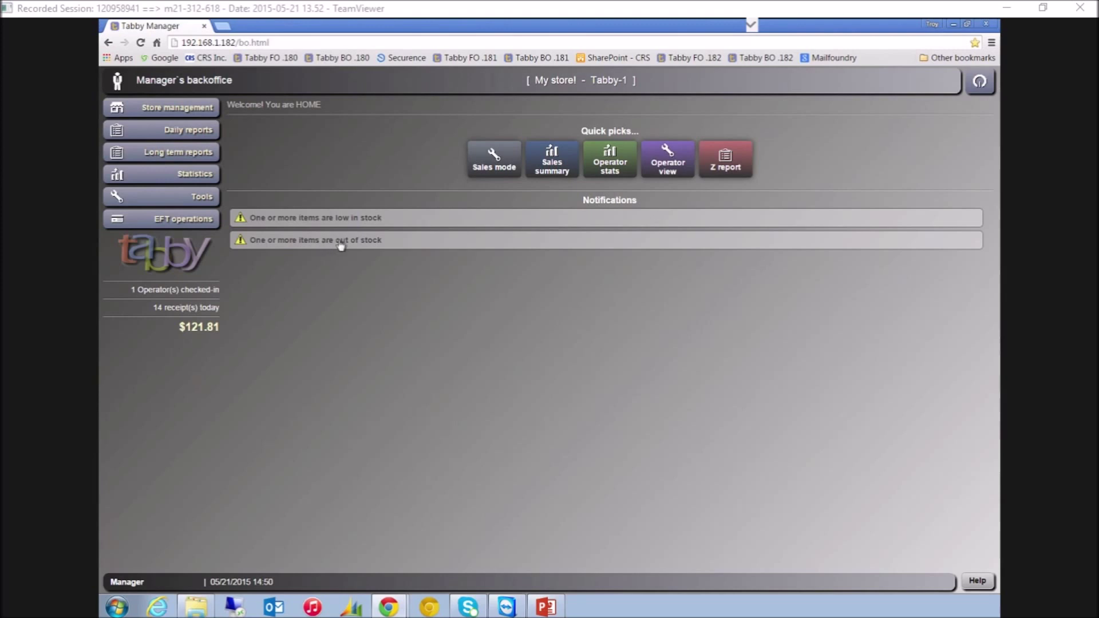
View the inventory shortage report and store management, return Home, and restore the window size
left_click(285, 244)
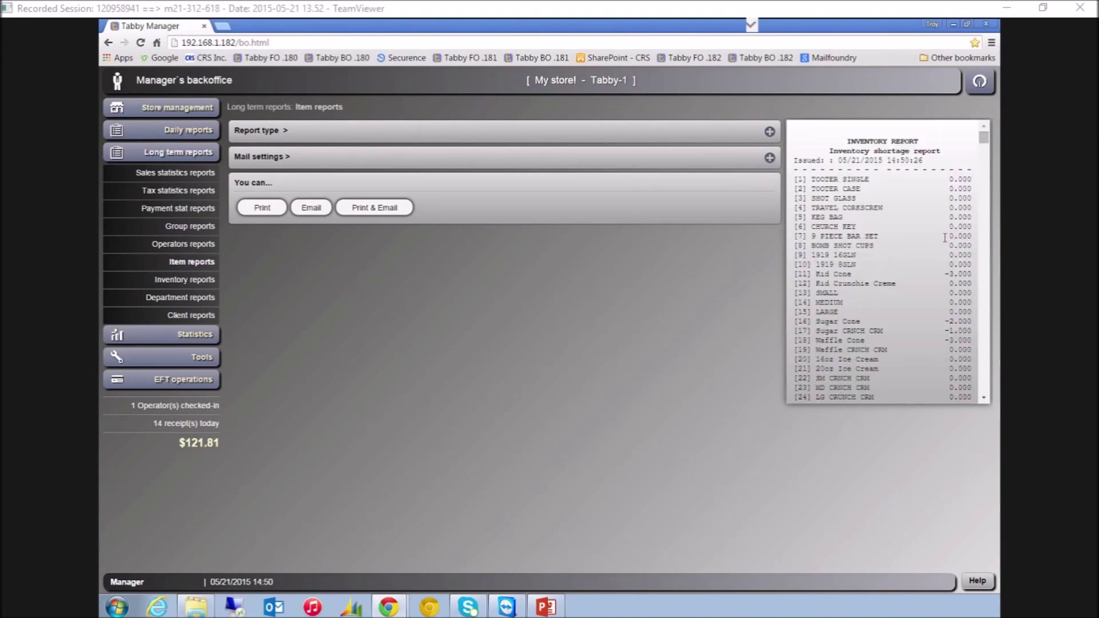
mouse_move(983, 137)
left_mouse_down()
mouse_move(982, 213)
mouse_move(983, 129)
left_mouse_up()
left_click(191, 110)
left_click(192, 110)
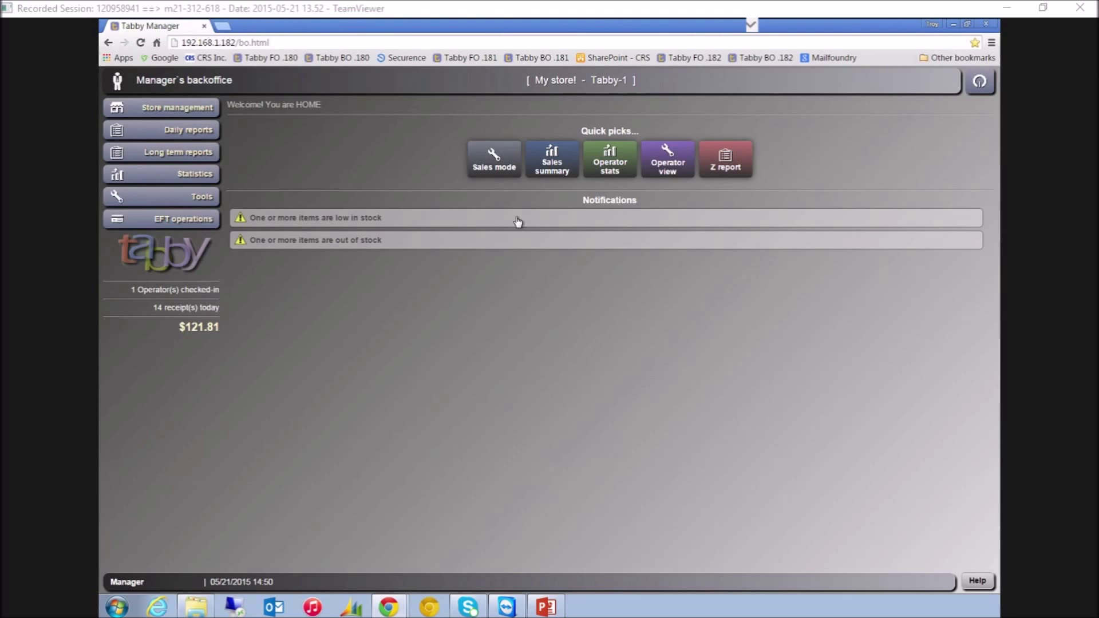
left_click_drag(427, 26, 999, 74)
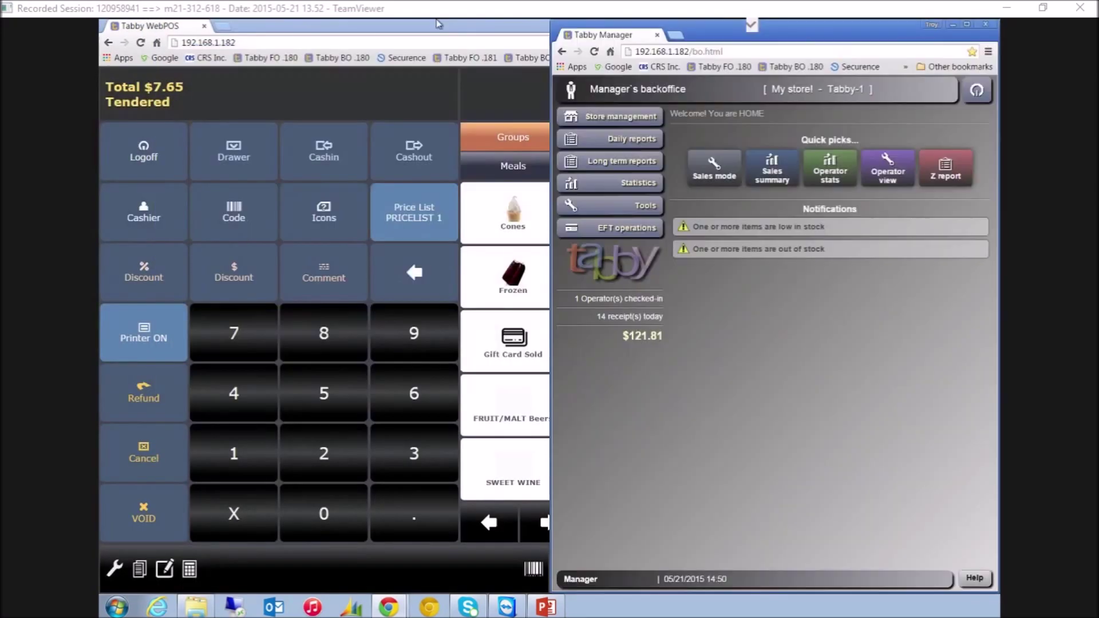
Snap Tabby Manager to the right half and WebPOS to the left half
left_click(143, 26)
key("super+Left")
left_click_drag(143, 38, 168, 38)
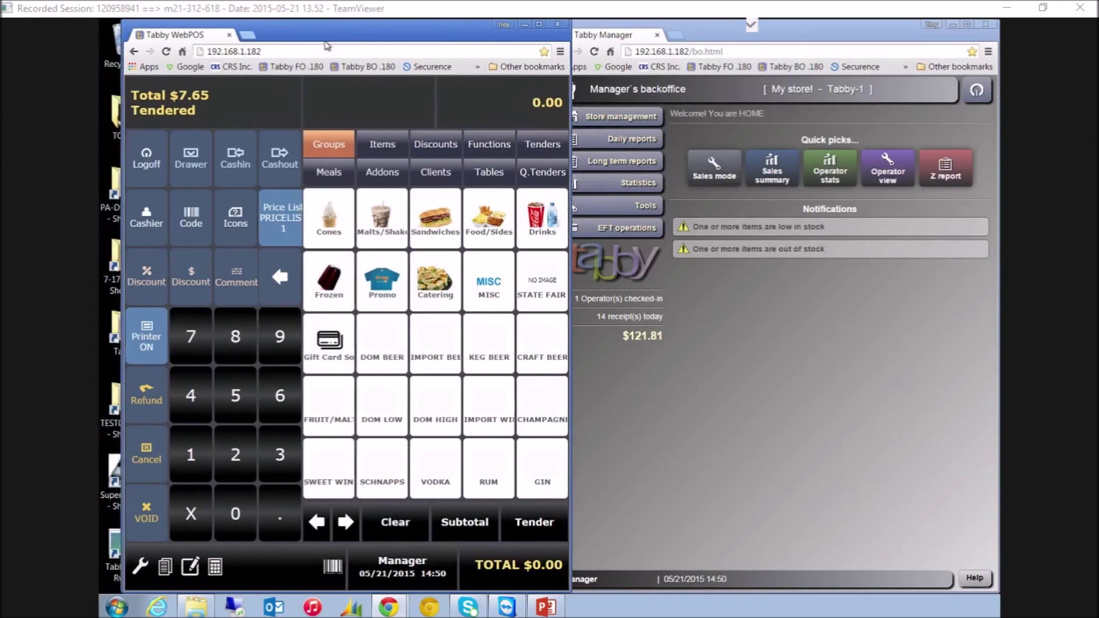
left_click_drag(348, 34, 369, 67)
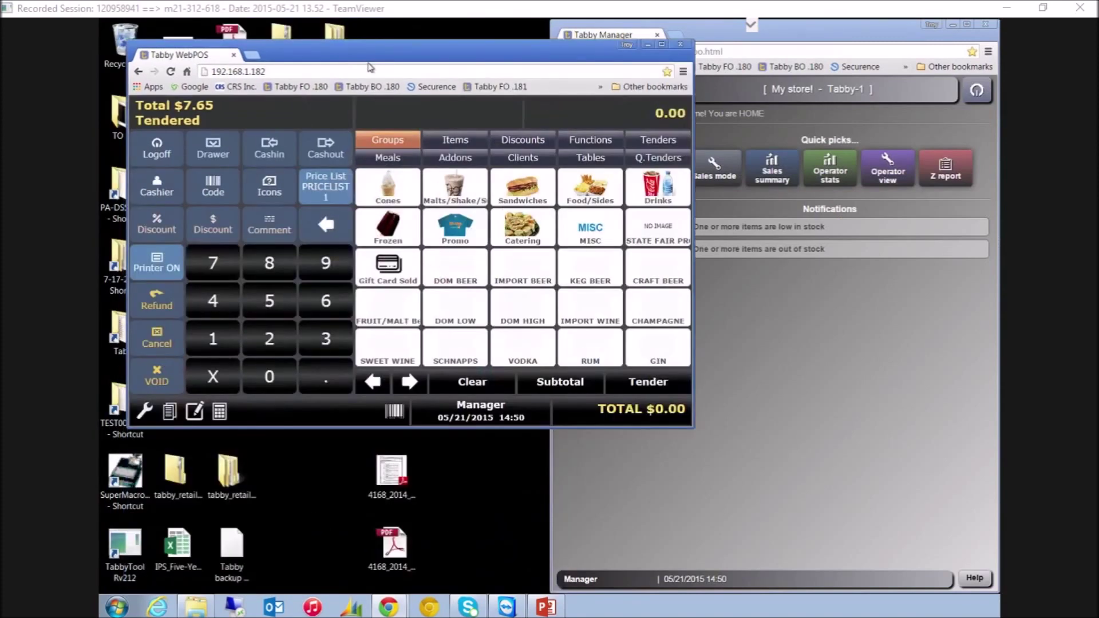
Resize the WebPOS window so it fills the left side beside the back office
left_click_drag(693, 427, 797, 544)
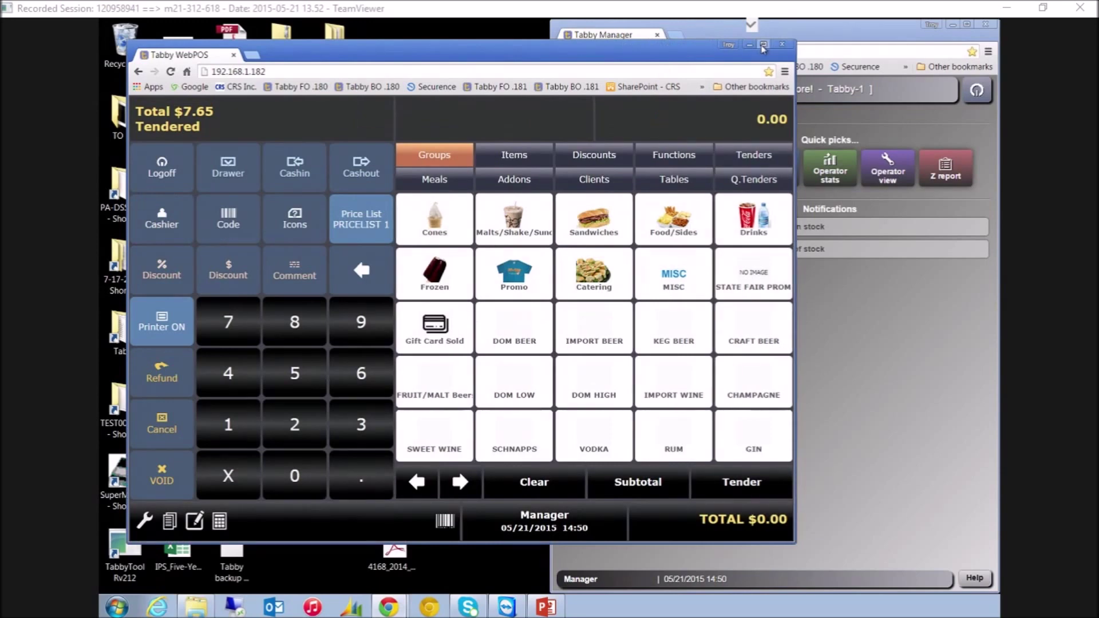
left_click(764, 44)
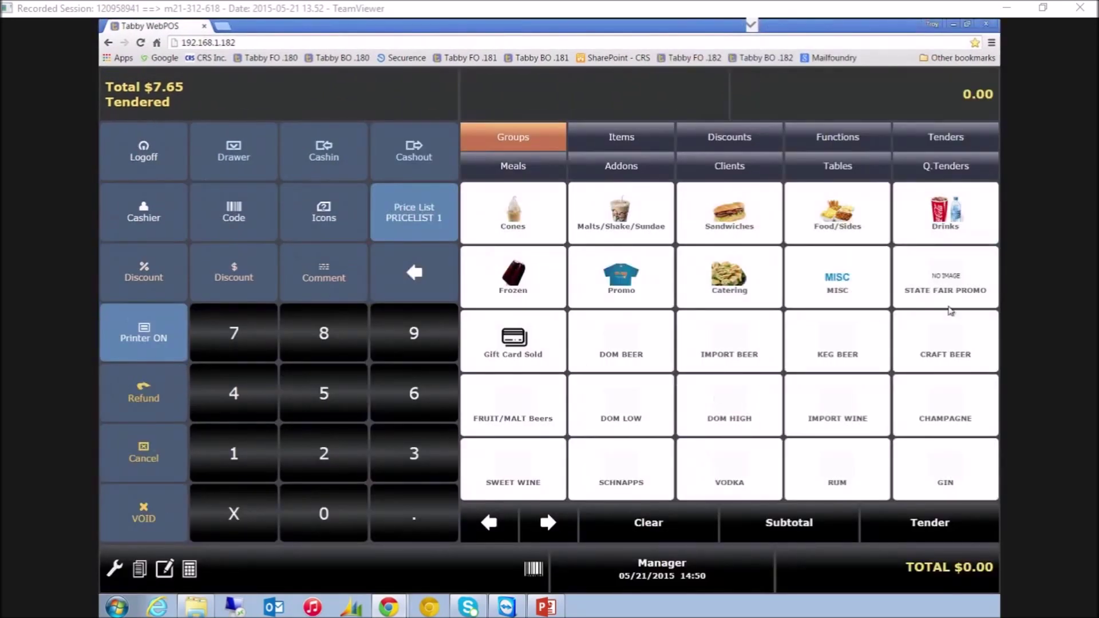
left_click(967, 24)
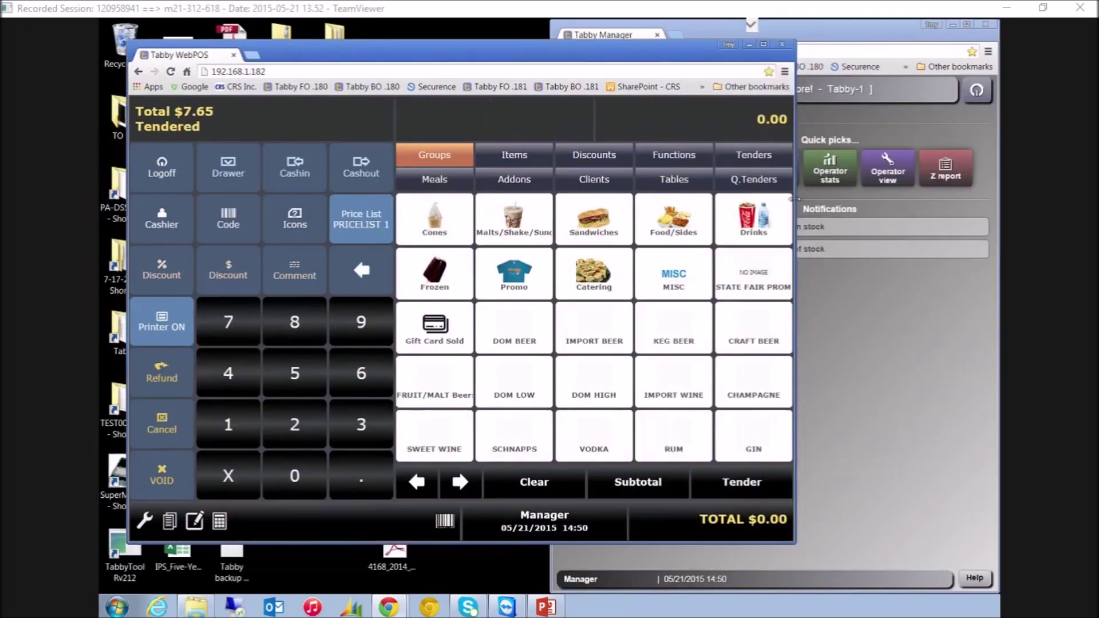
left_click_drag(796, 545, 725, 388)
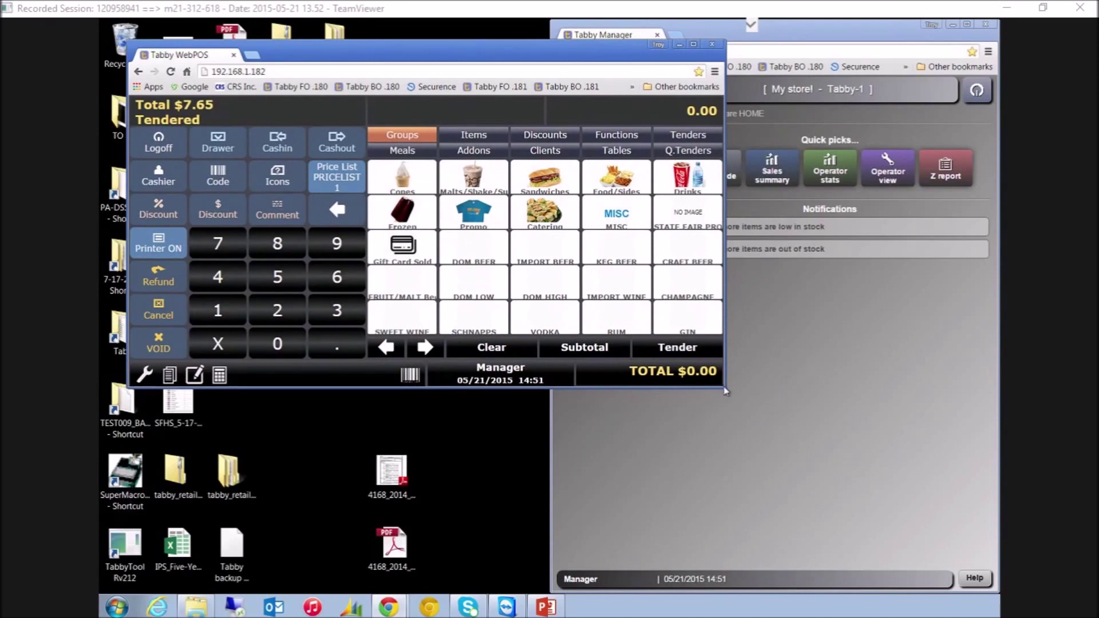
left_click_drag(724, 389, 309, 410)
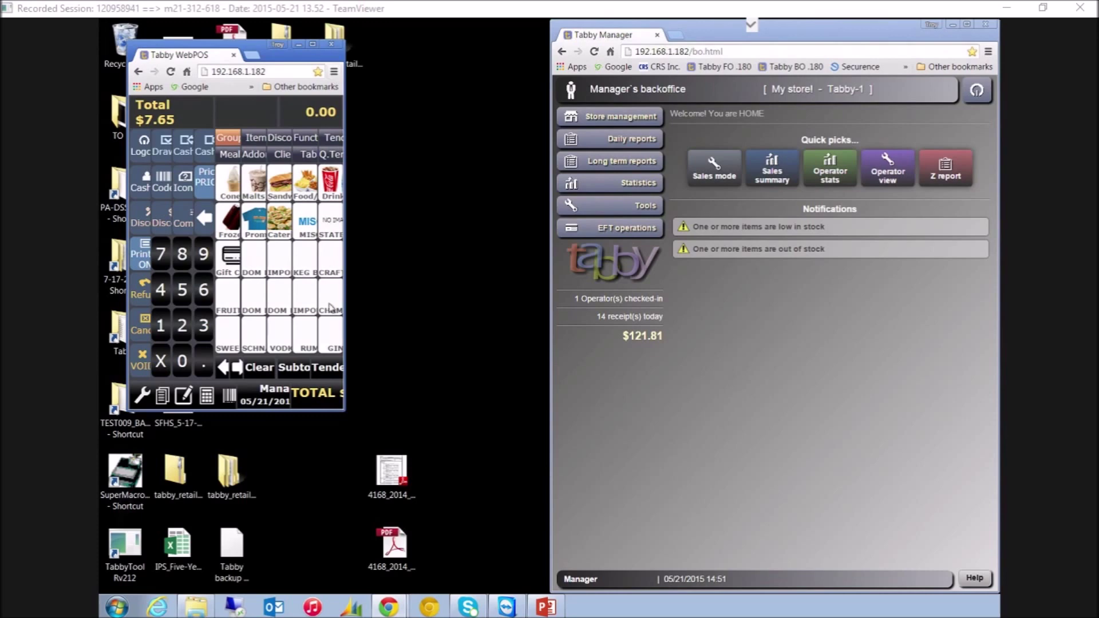
left_click(314, 46)
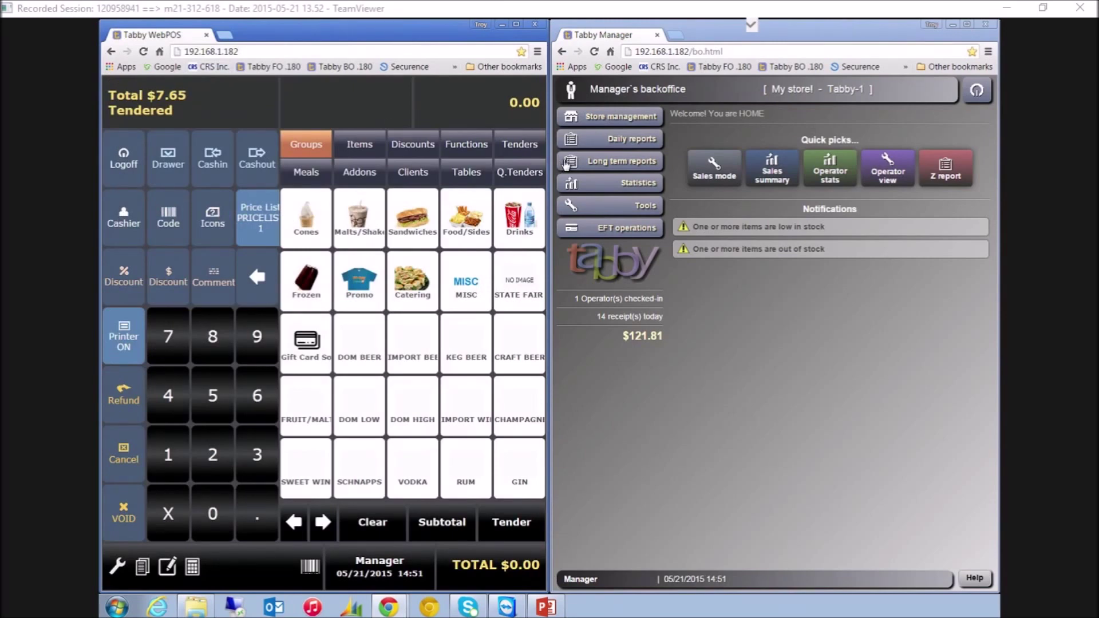
Show the POS receipt panel and view the Manager operator's stats: $121.81 sales, 14 receipts
left_click(226, 104)
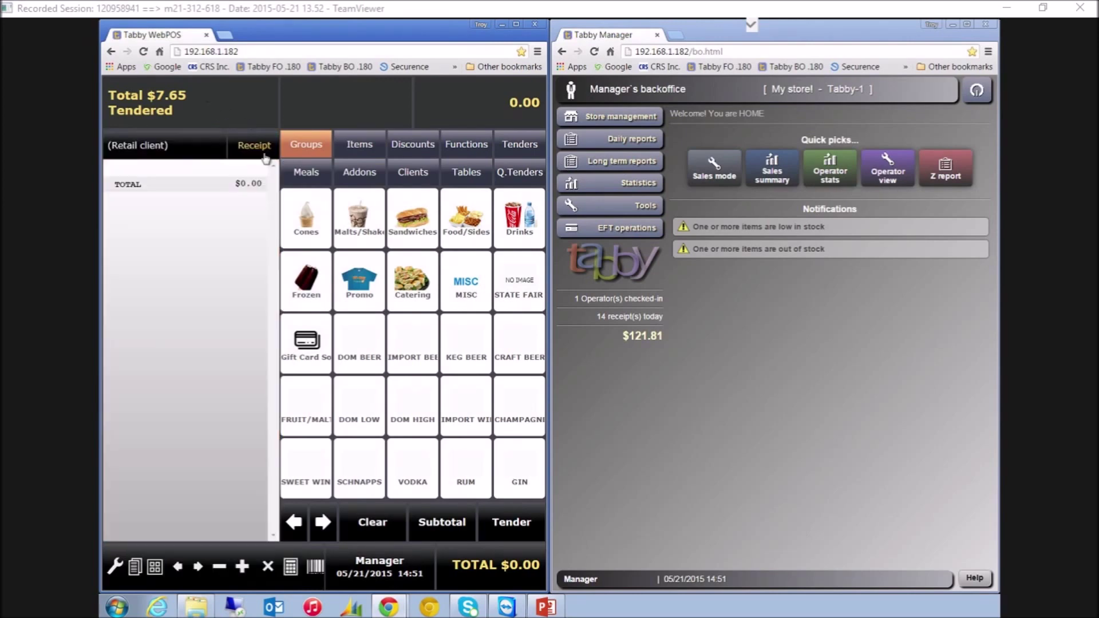
left_click(892, 175)
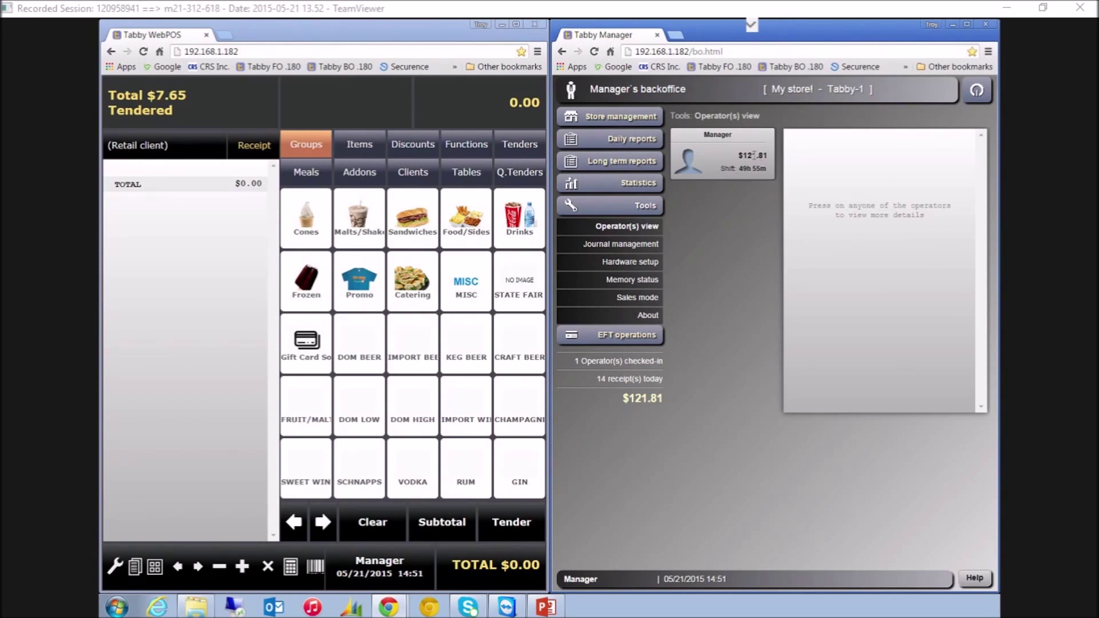
left_click(741, 160)
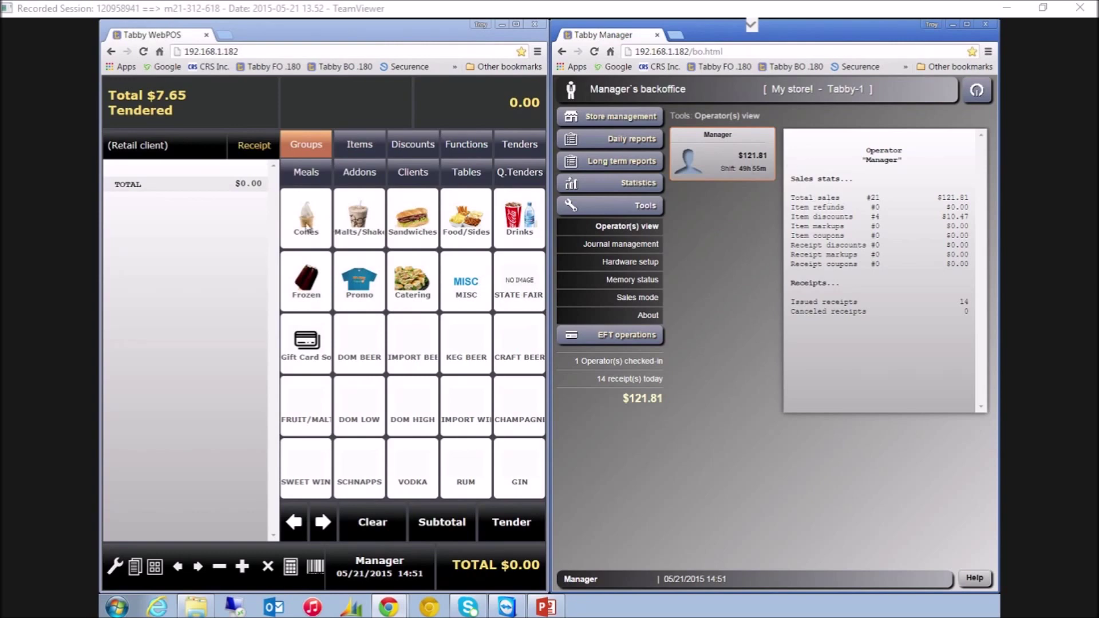
Ring up seven Drinks items, from SM POP to MD SLUSH, and tender the $9.91 sale
left_click(525, 226)
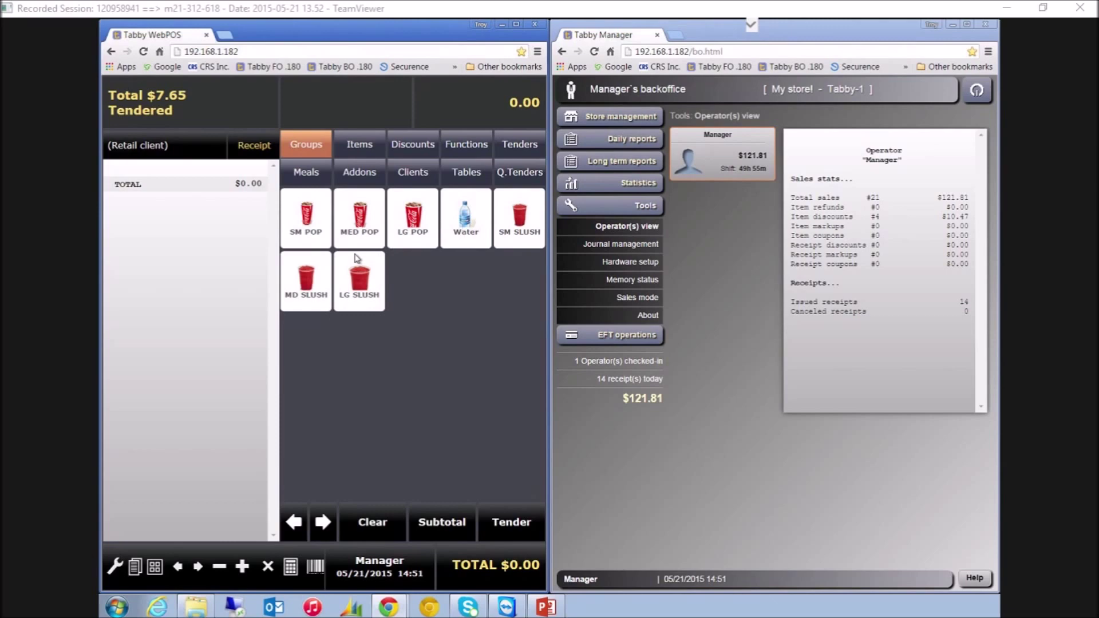
left_click(309, 229)
left_click(362, 222)
left_click(413, 221)
left_click(466, 220)
left_click(519, 220)
left_click(359, 284)
left_click(307, 283)
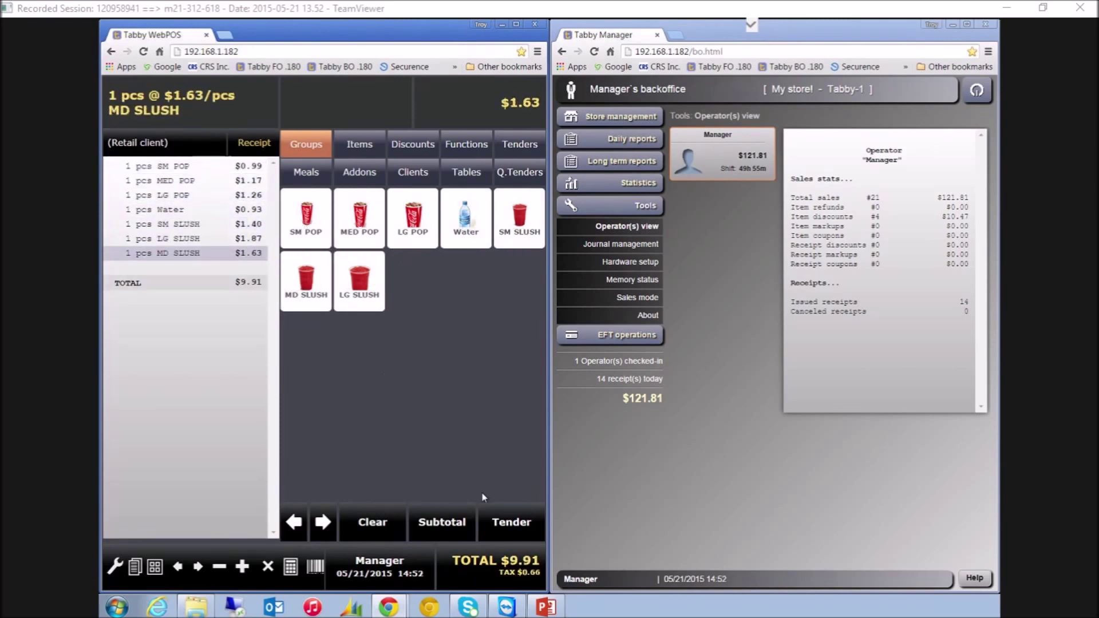
left_click(508, 521)
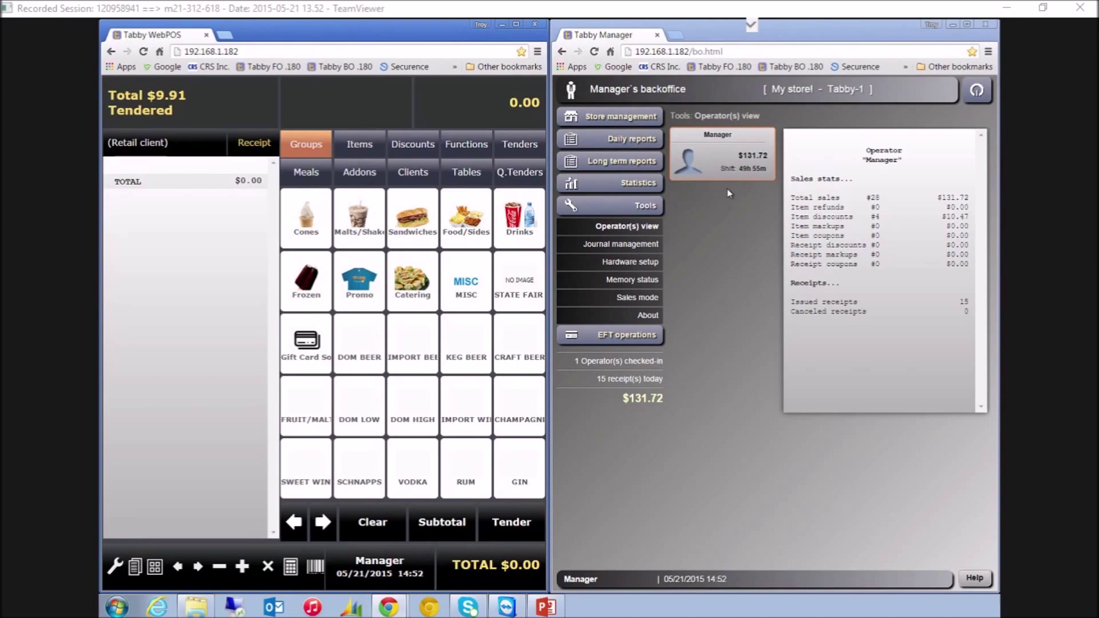
In the store databases, add a new item named 'Mega Cone'
left_click(631, 117)
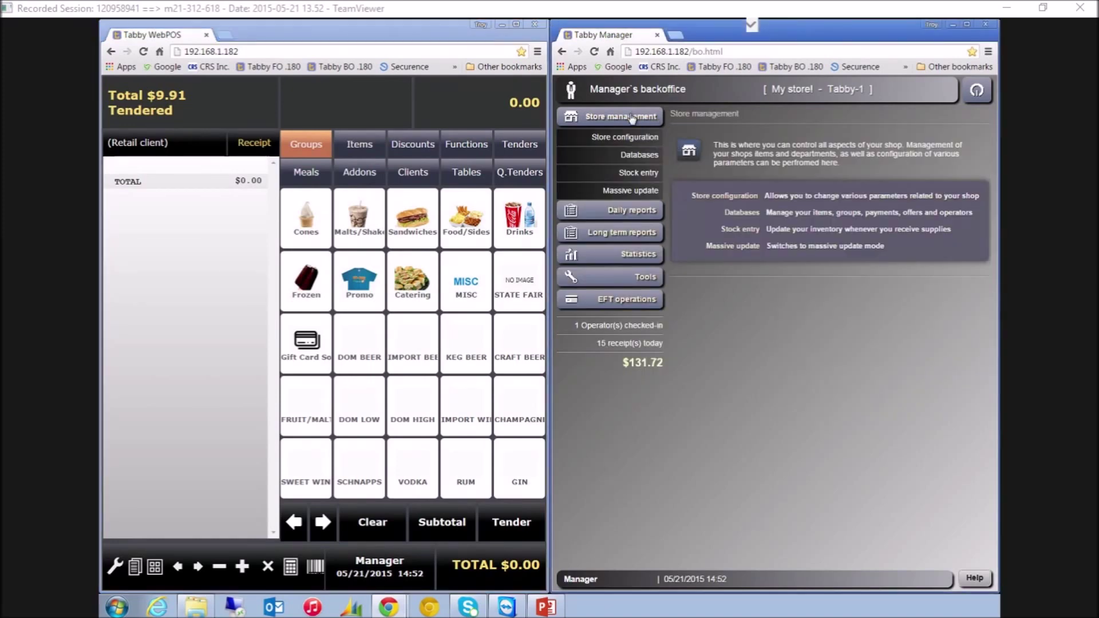
left_click(640, 155)
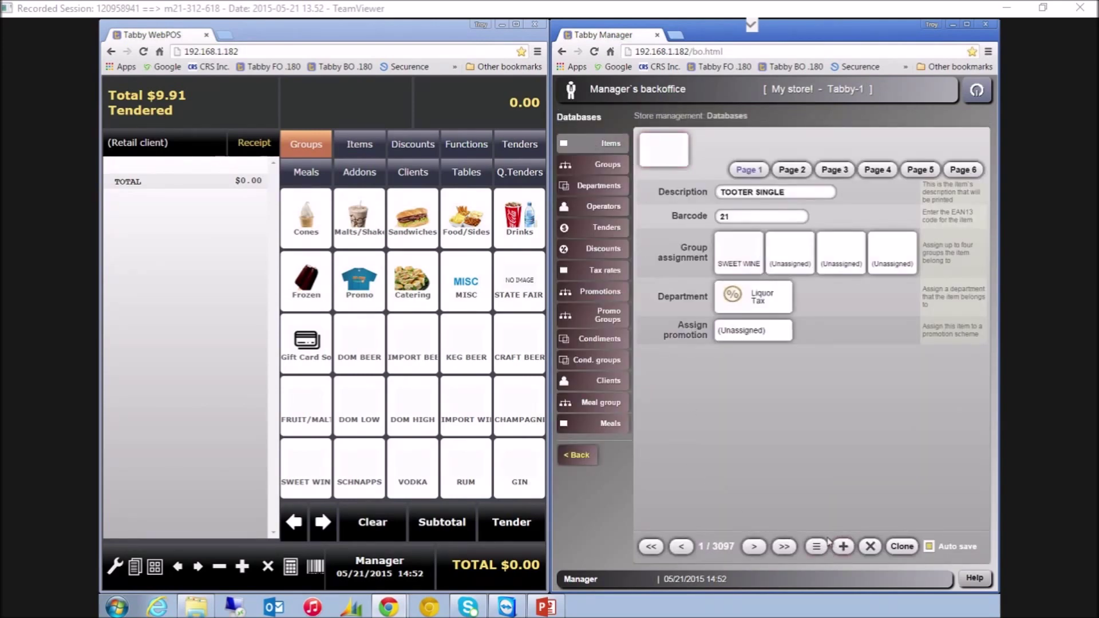
left_click(844, 548)
left_click(759, 193)
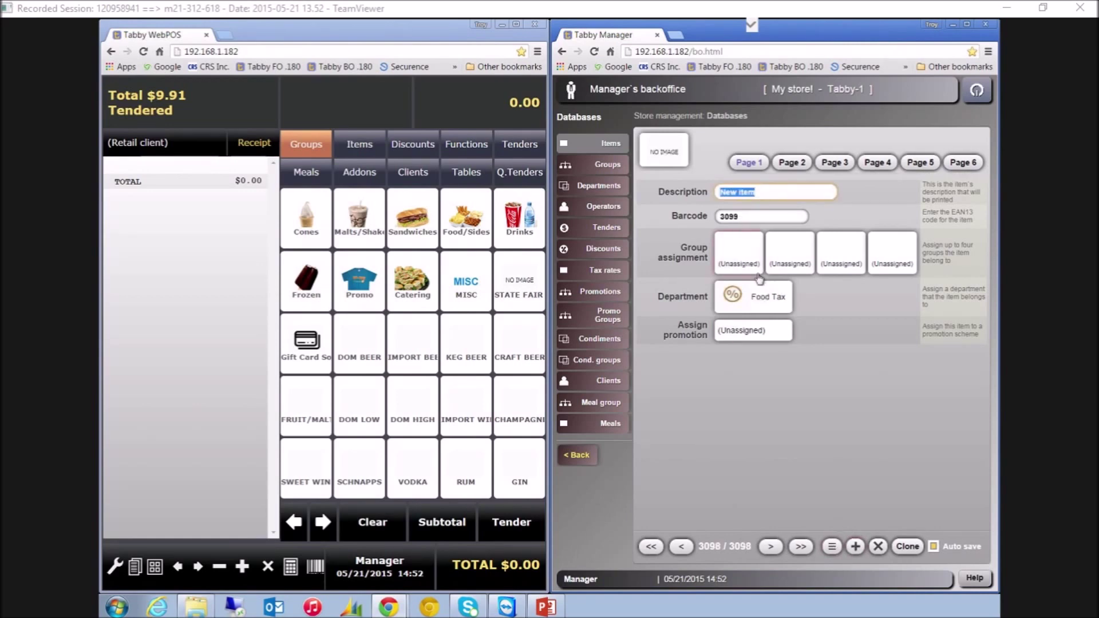
type("Mega Cone")
key("Tab")
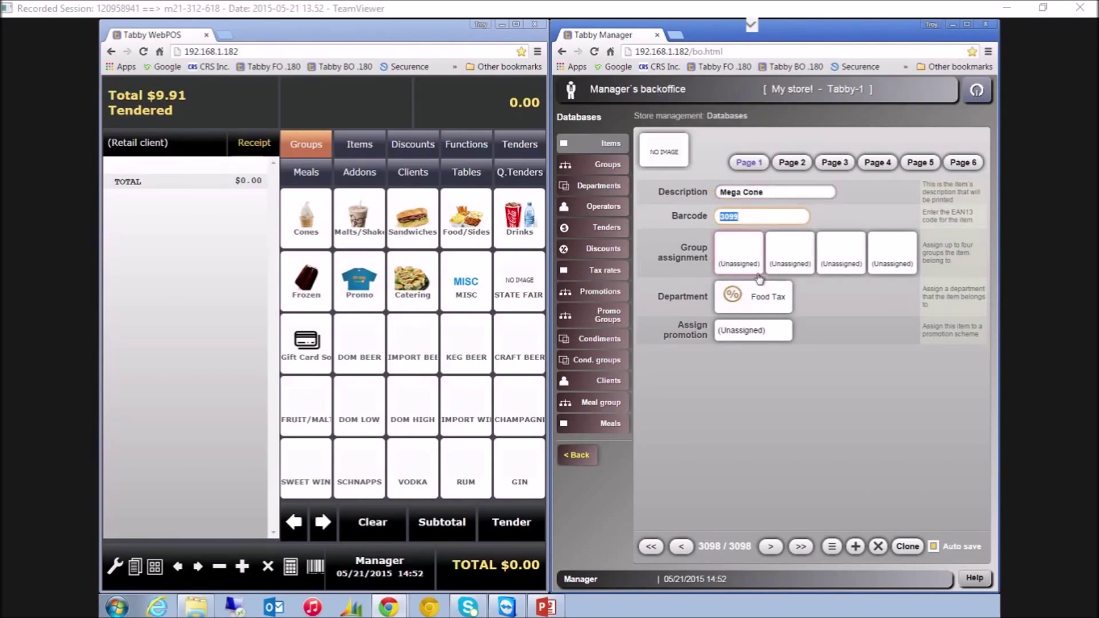
key("ctrl+l")
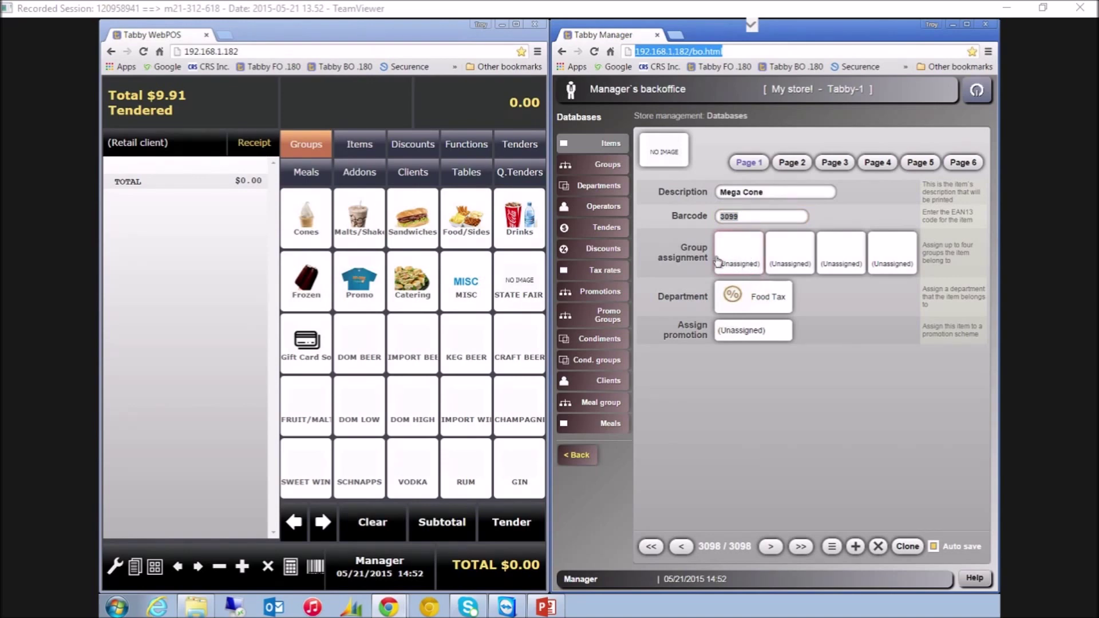
Assign the Mega Cone item to the Cones group
left_click(739, 260)
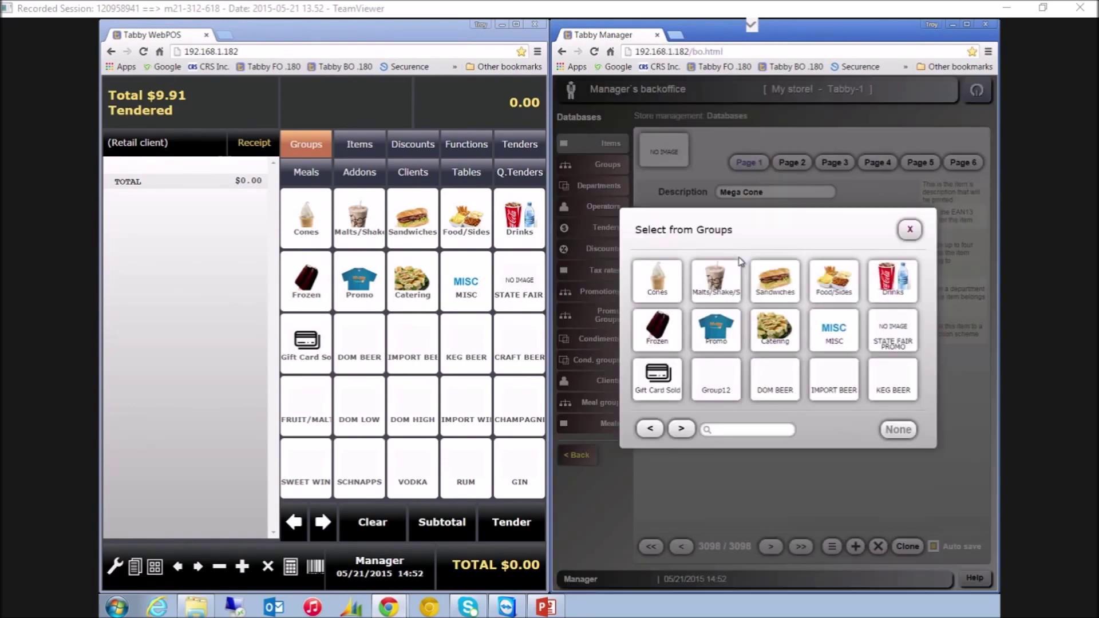
left_click(682, 431)
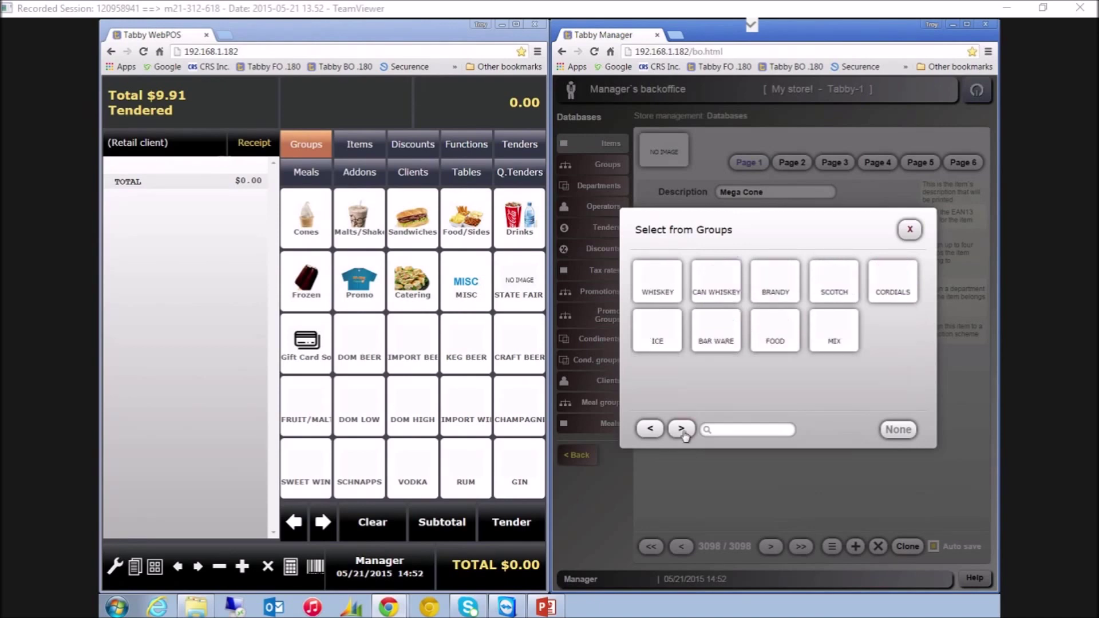
left_click(658, 435)
left_click(659, 436)
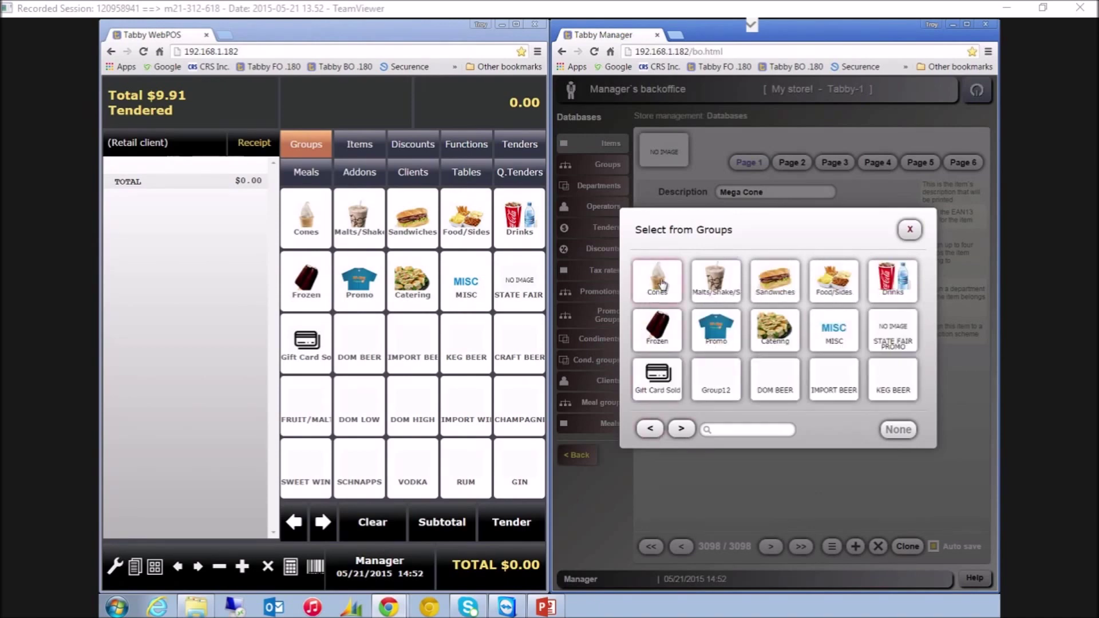
left_click(662, 282)
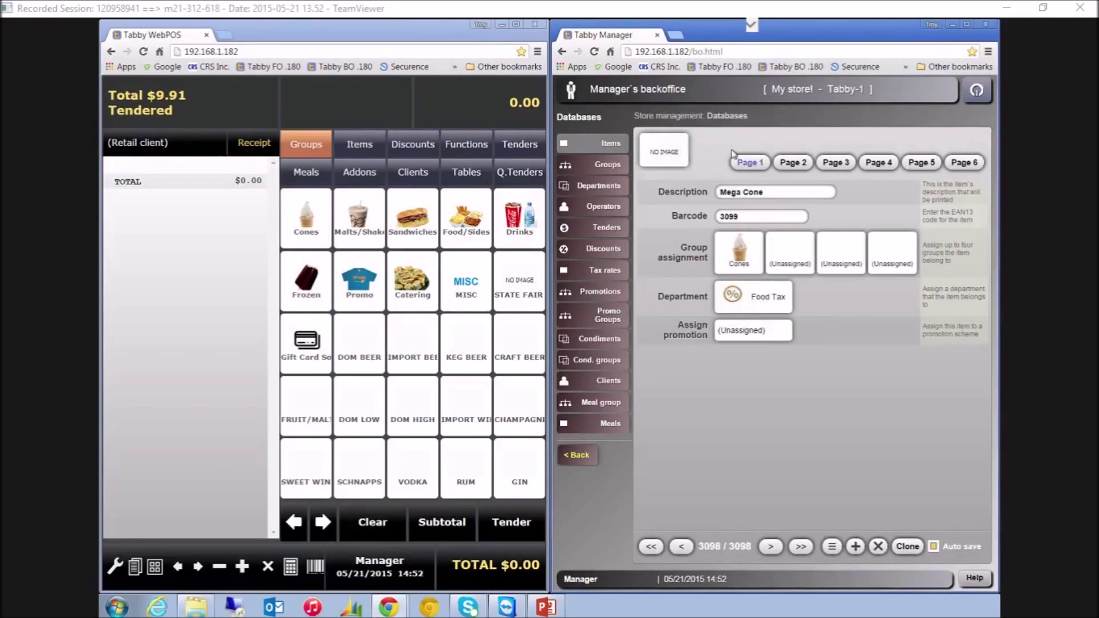
Enter a 9.99 PRICELIST 1 price and open the item's icon chooser
left_click(800, 165)
left_click(835, 193)
type("9.99")
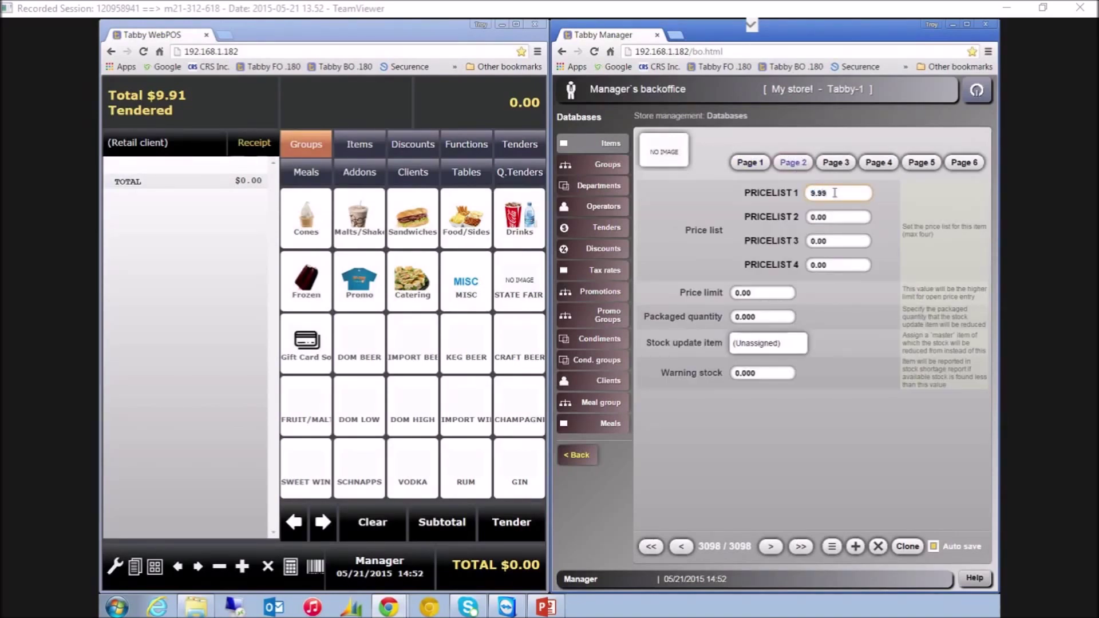
left_click(758, 164)
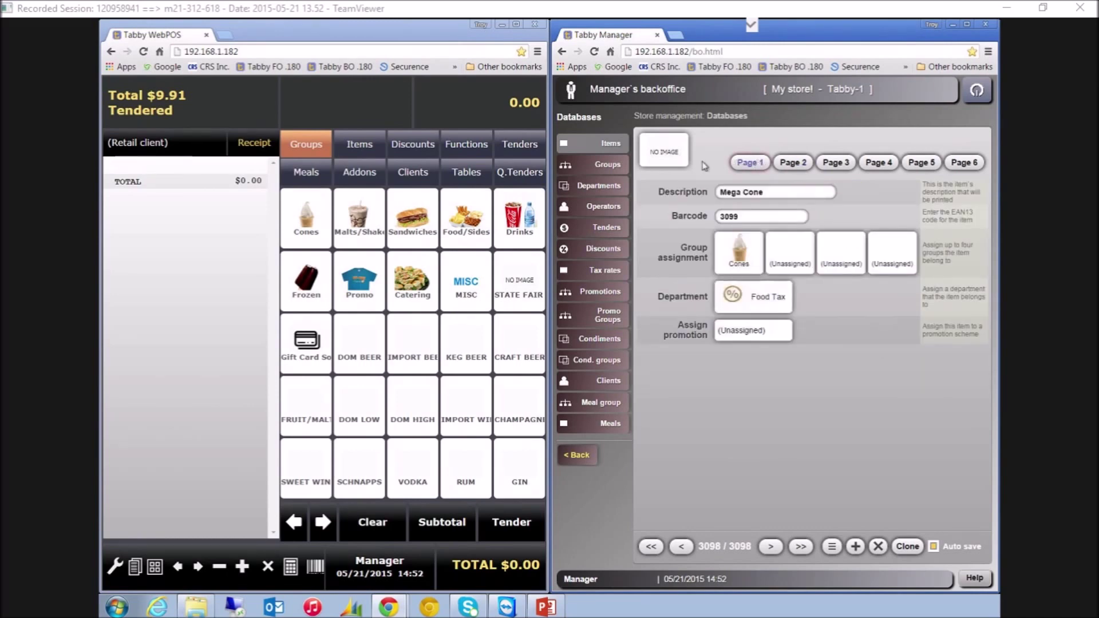
left_click(660, 159)
left_click(875, 185)
Page to the ice cream icons and give Mega Cone the orange cone icon
left_click(875, 185)
left_click(875, 185)
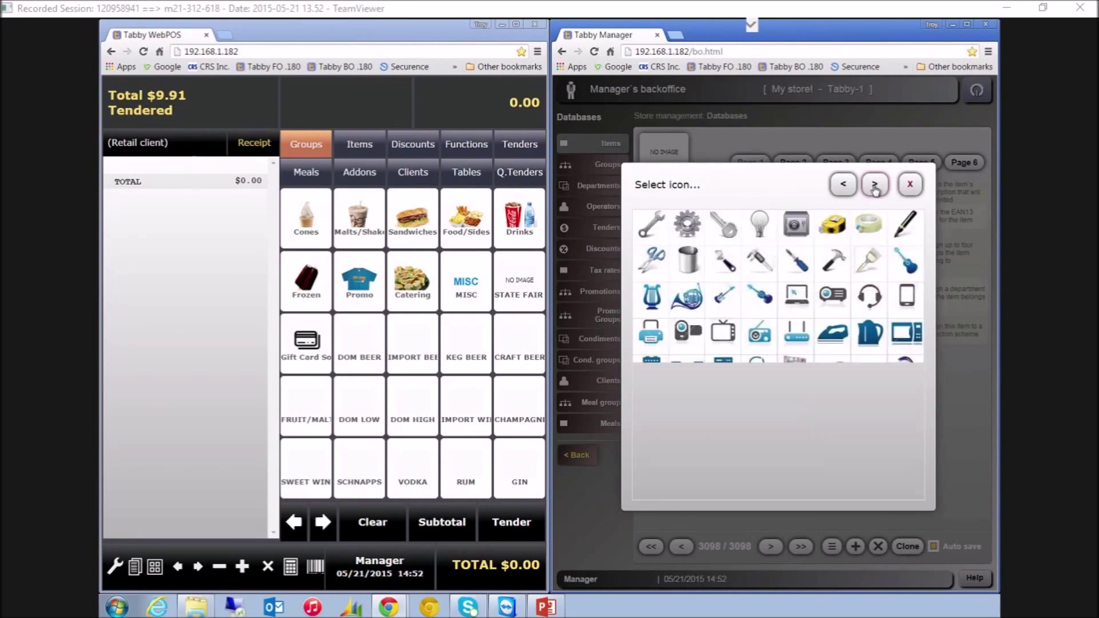
left_click(875, 184)
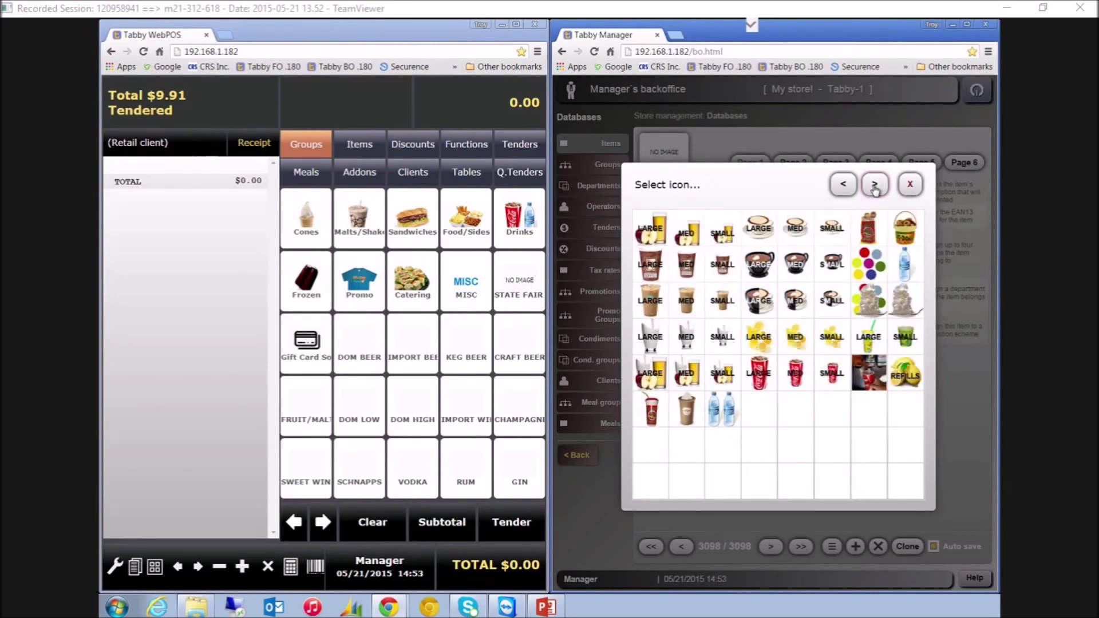
left_click(874, 184)
left_click(728, 478)
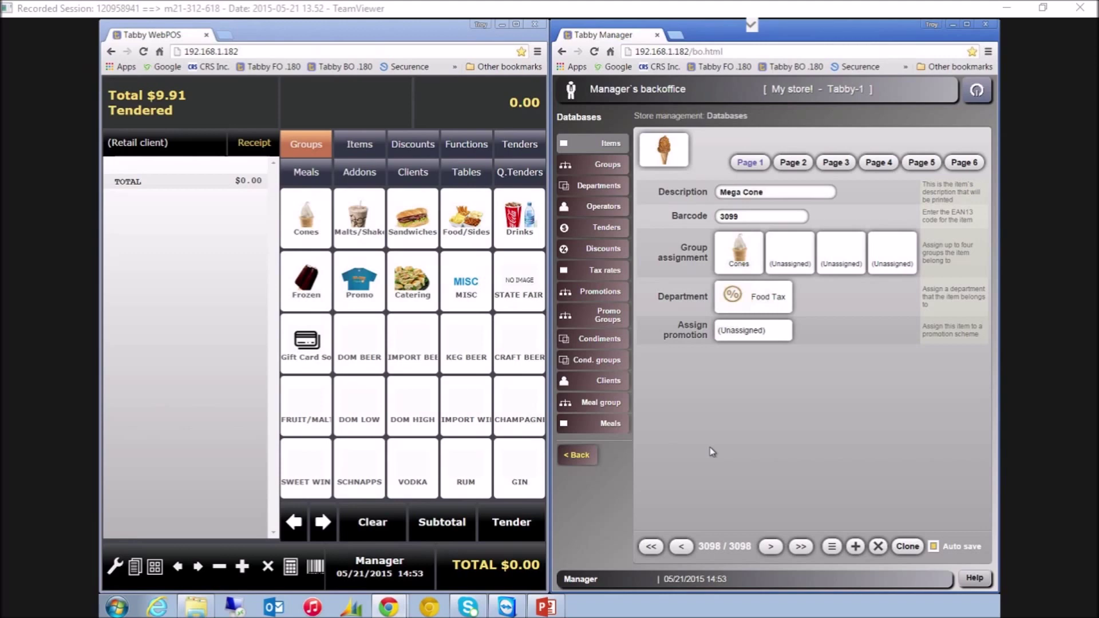
Browse the icons again without changing them, then go to the previous item record
left_click(665, 163)
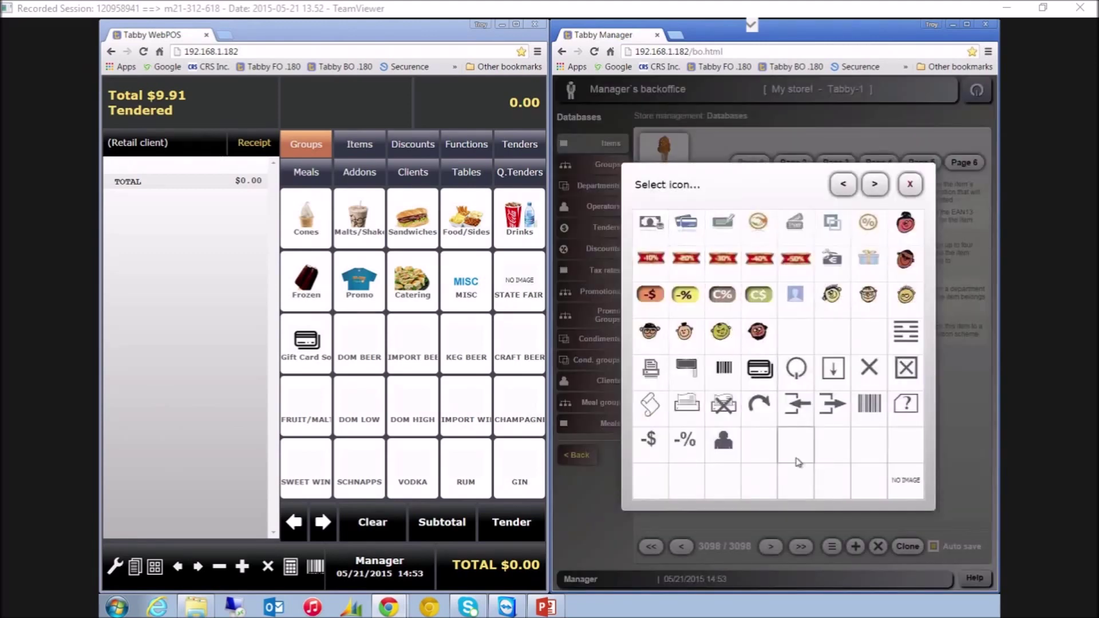
left_click(875, 186)
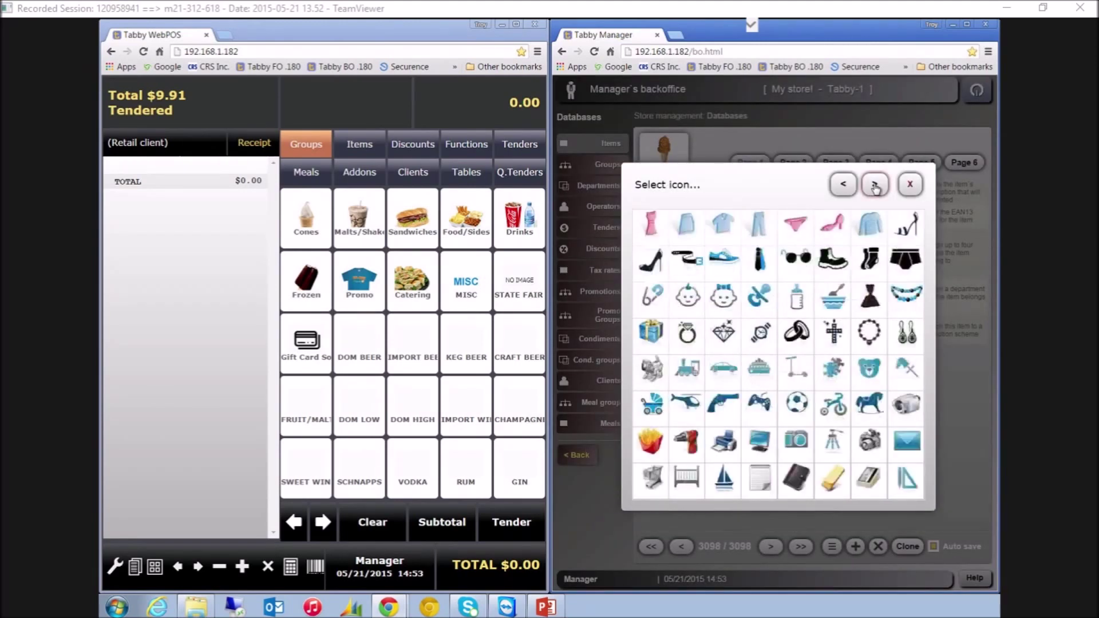
left_click(875, 186)
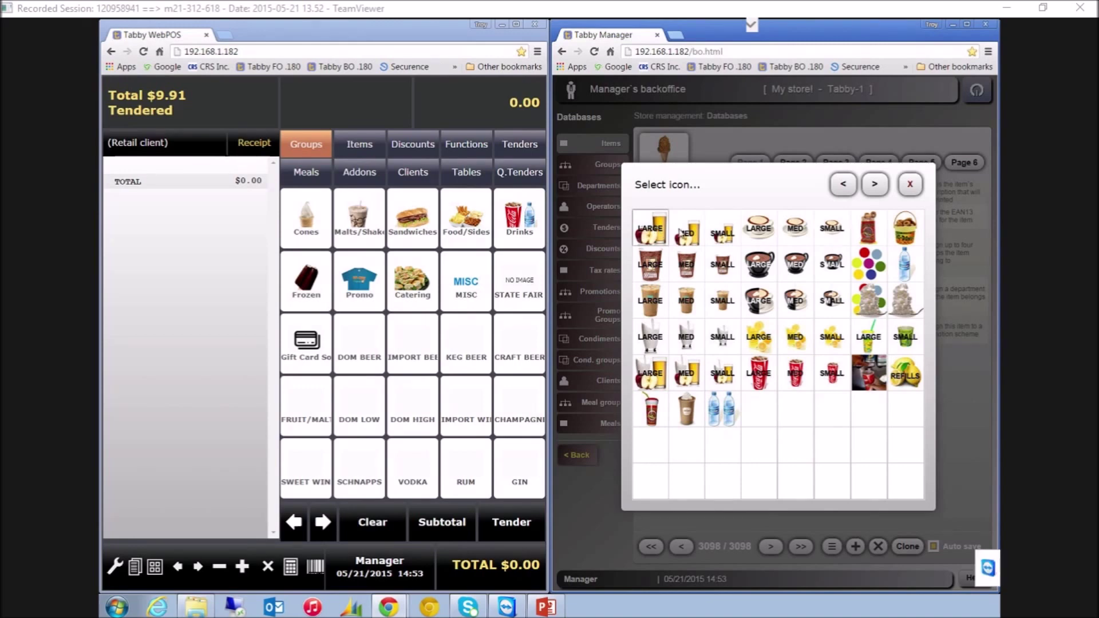
left_click(910, 184)
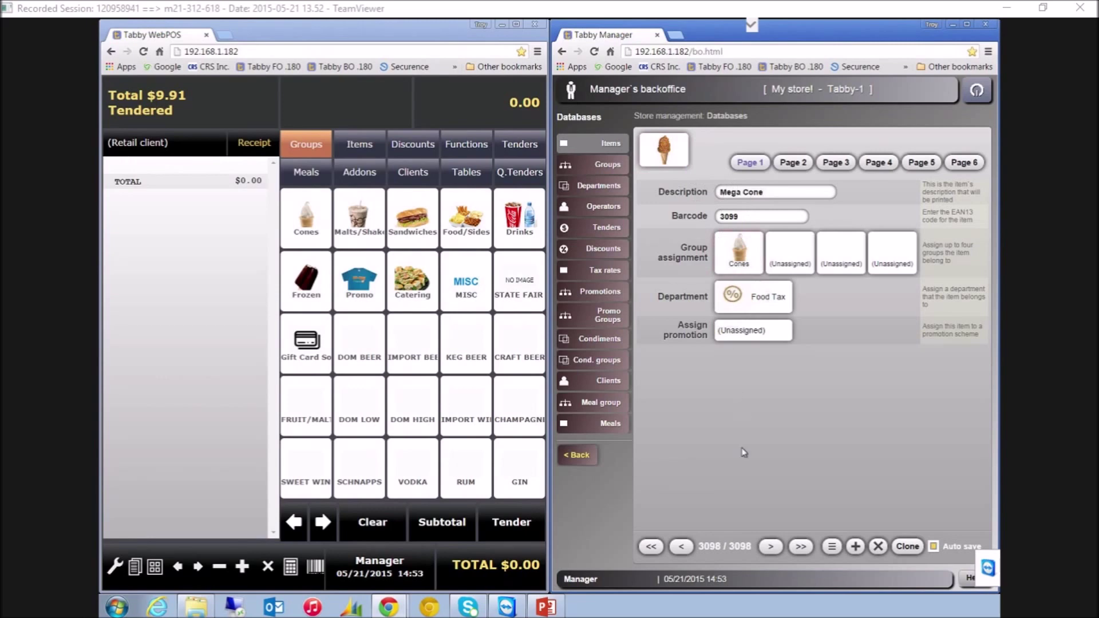
left_click(682, 547)
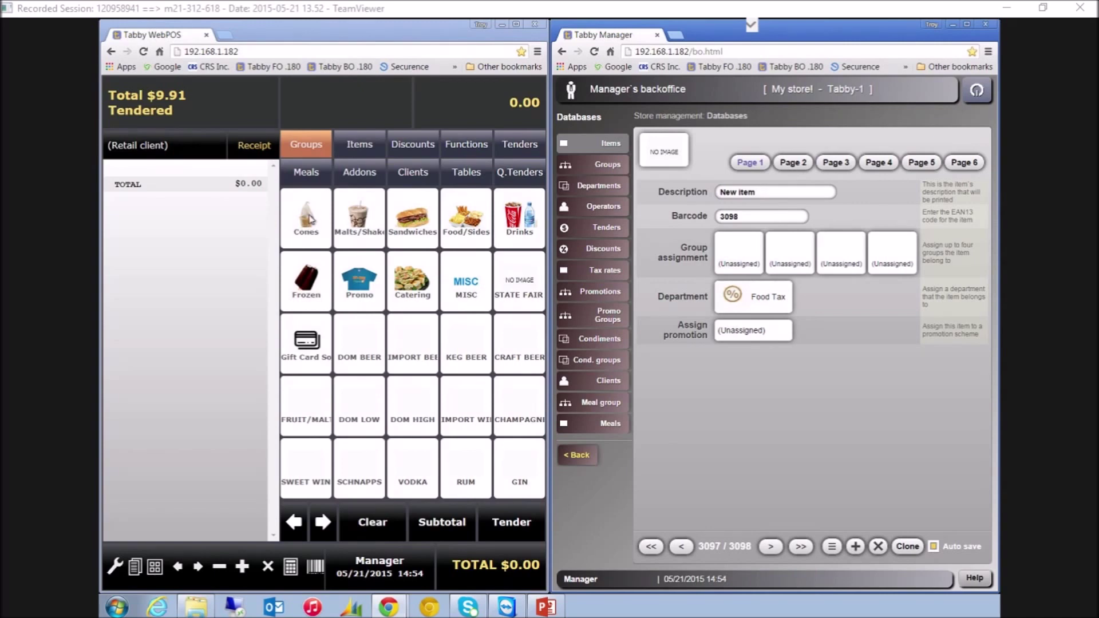
Return to the Mega Cone record, then sell and tender one Mega Cone for $10.70
left_click(771, 546)
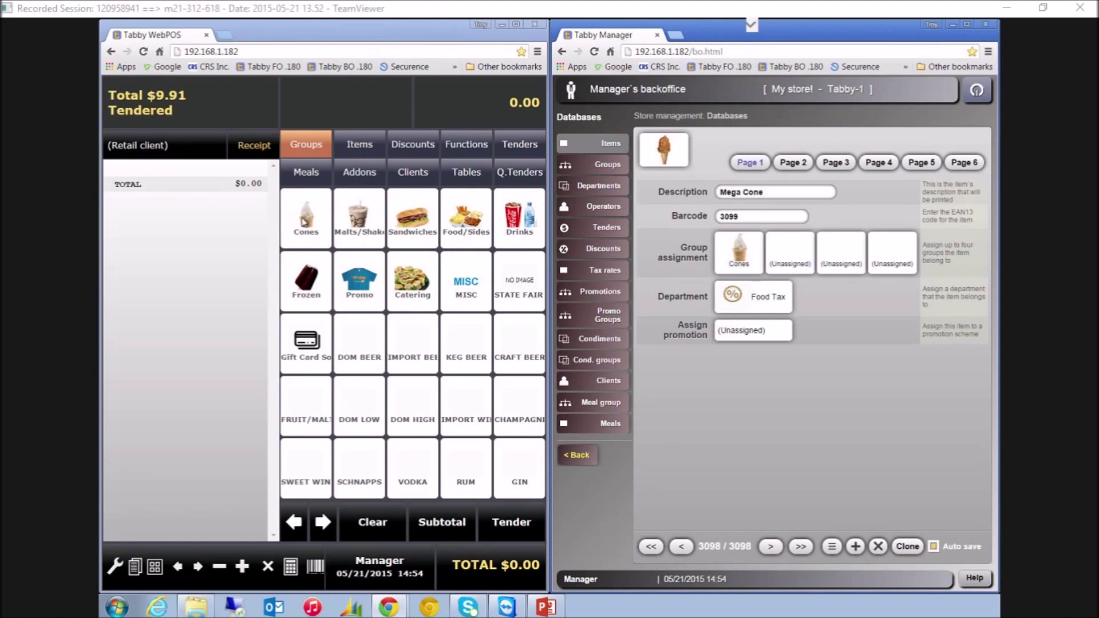
left_click(307, 221)
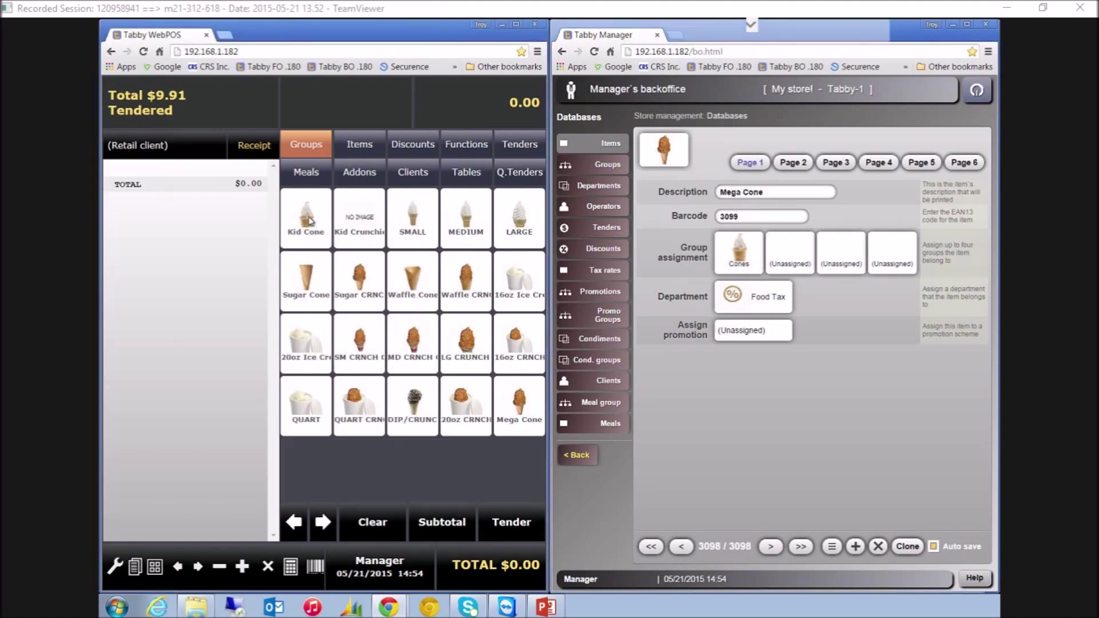
left_click(521, 411)
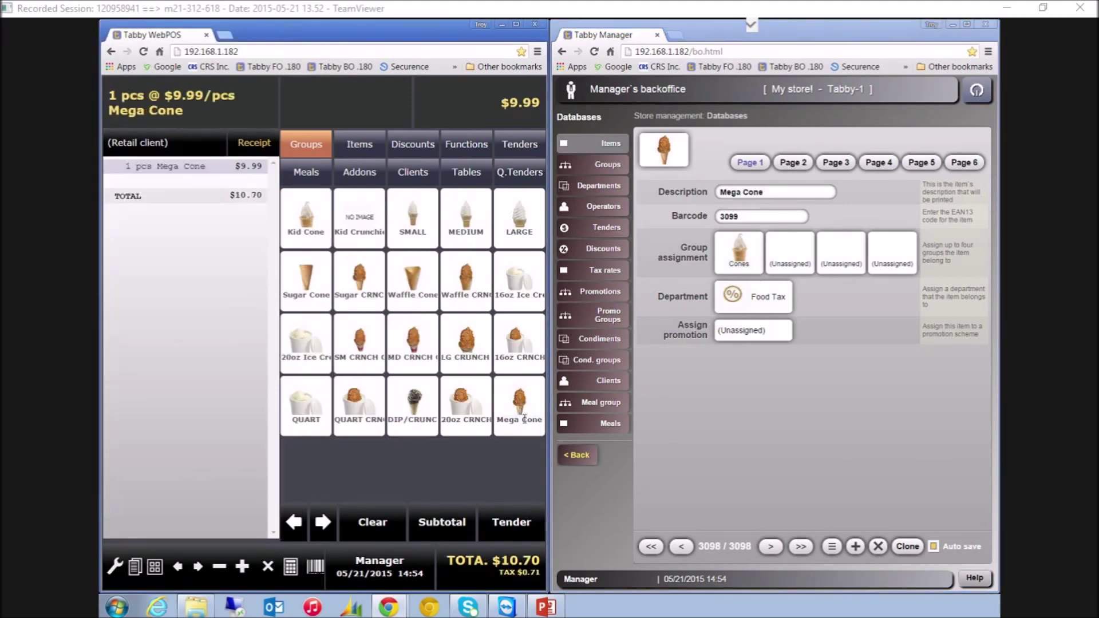
left_click(519, 524)
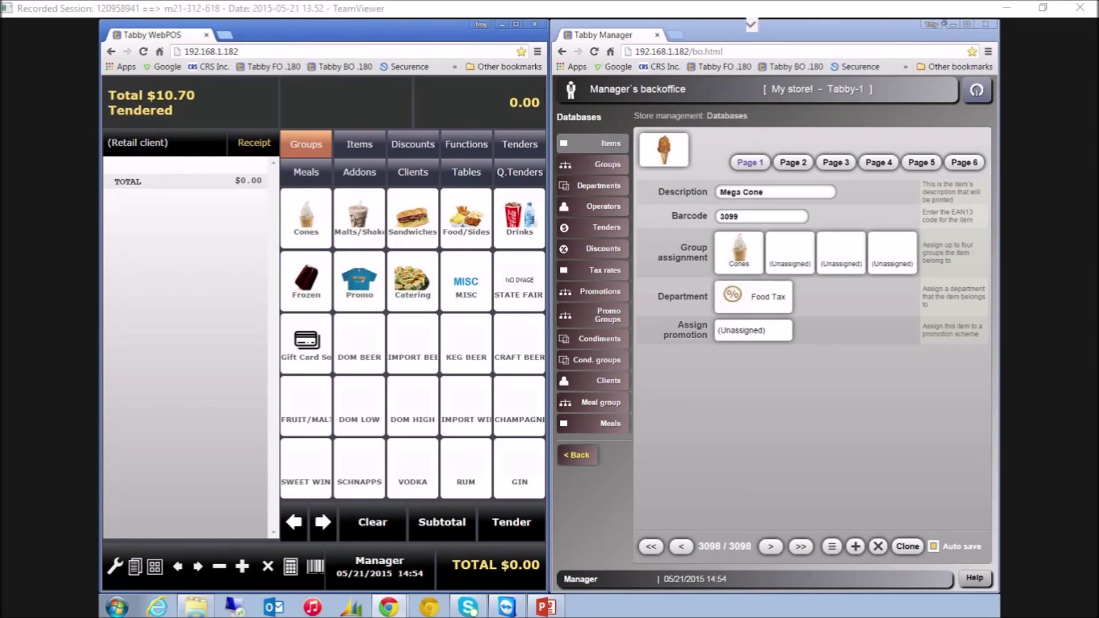
Maximize the manager window and look through the groups, departments and tax rates
left_click(968, 24)
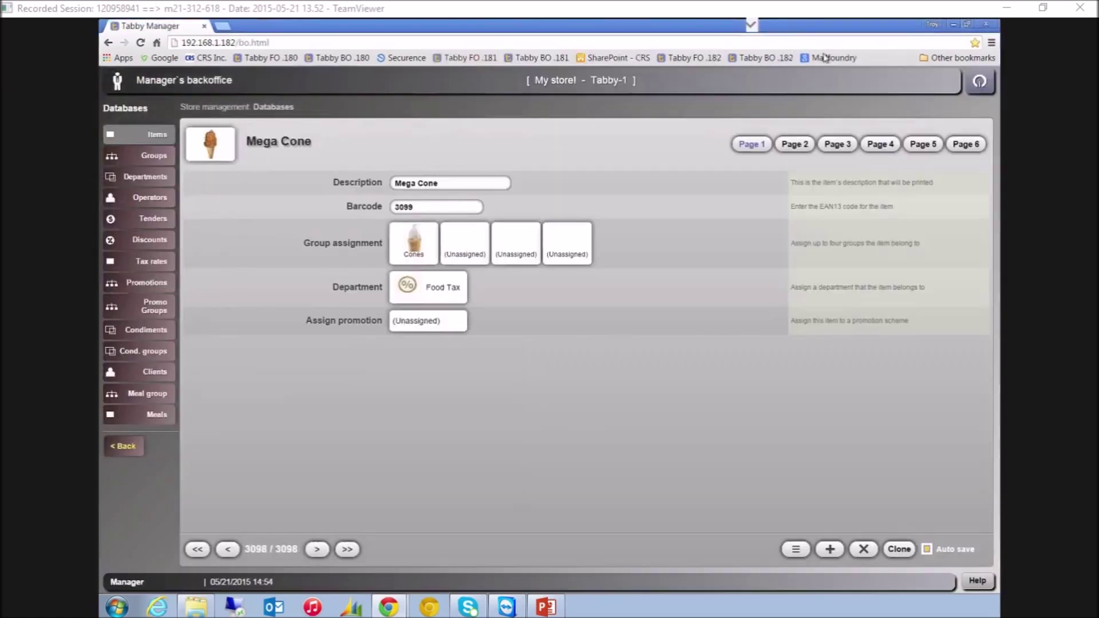
left_click(165, 158)
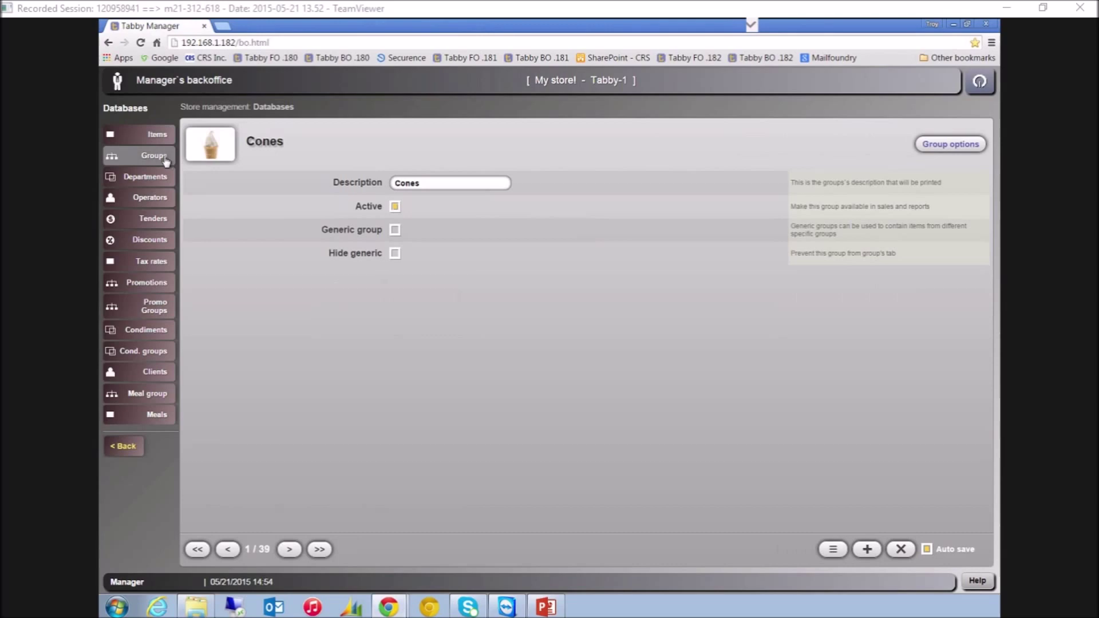
left_click(159, 181)
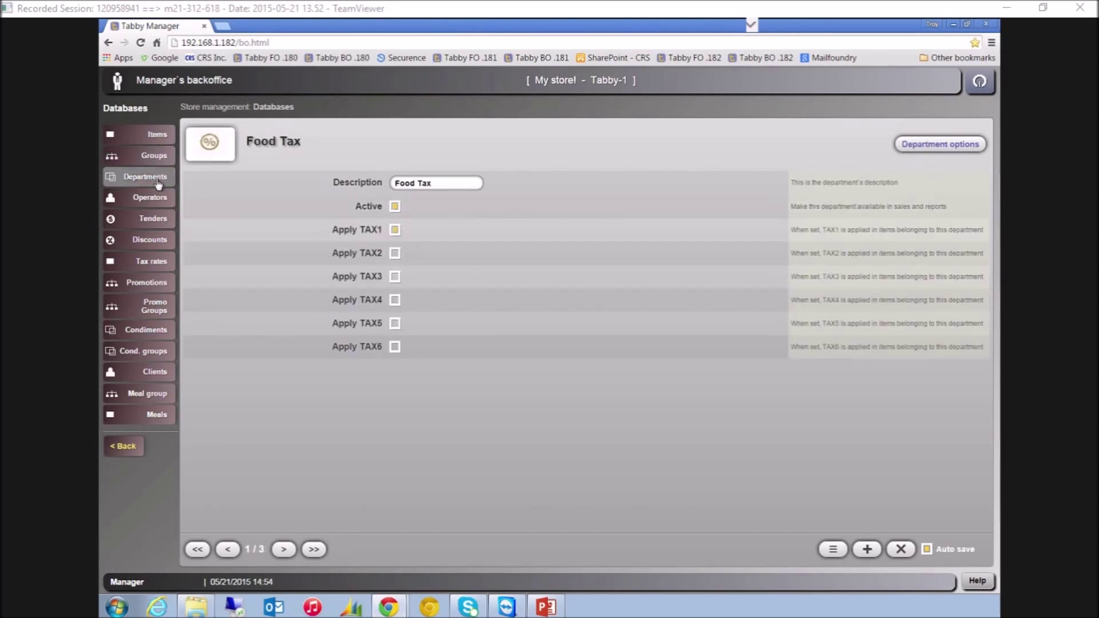
left_click(150, 265)
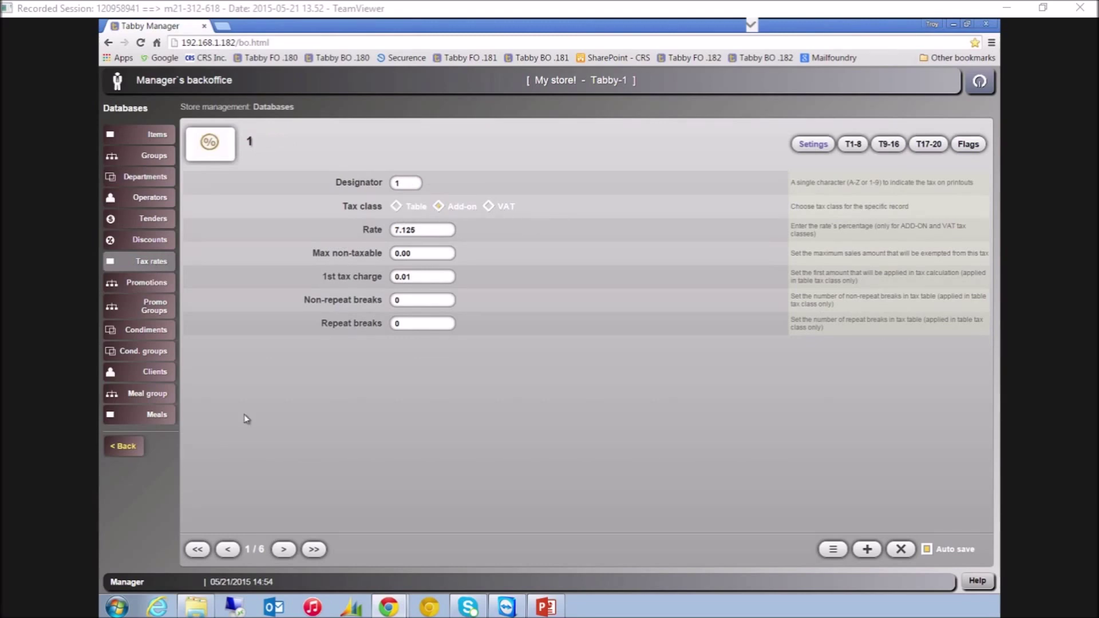
left_click(125, 448)
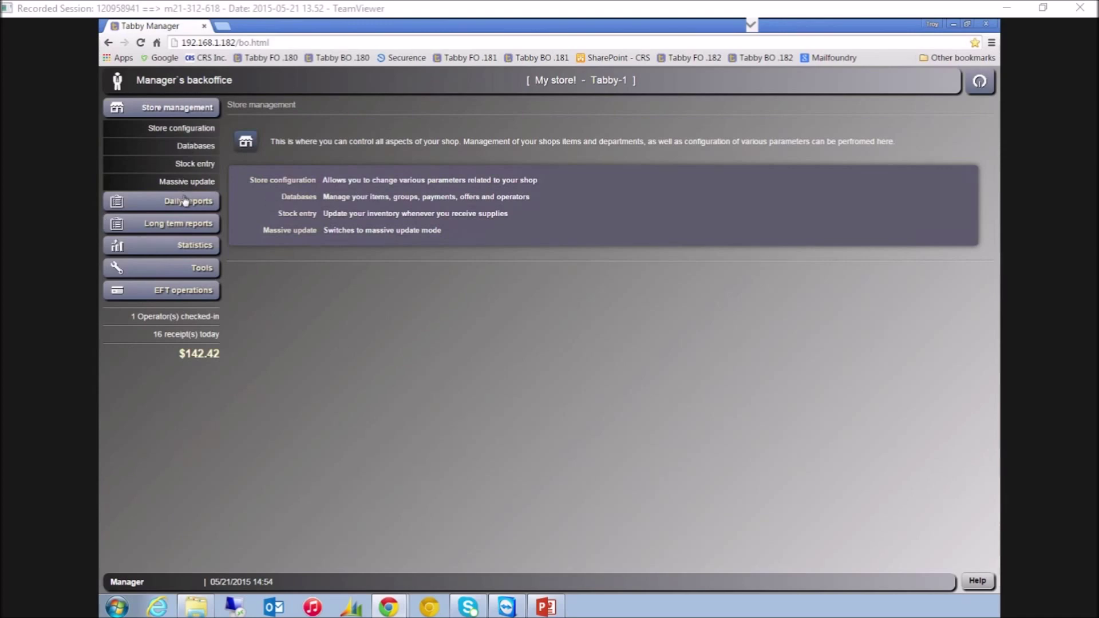
View the Daily X report, then go to Long term reports
left_click(199, 206)
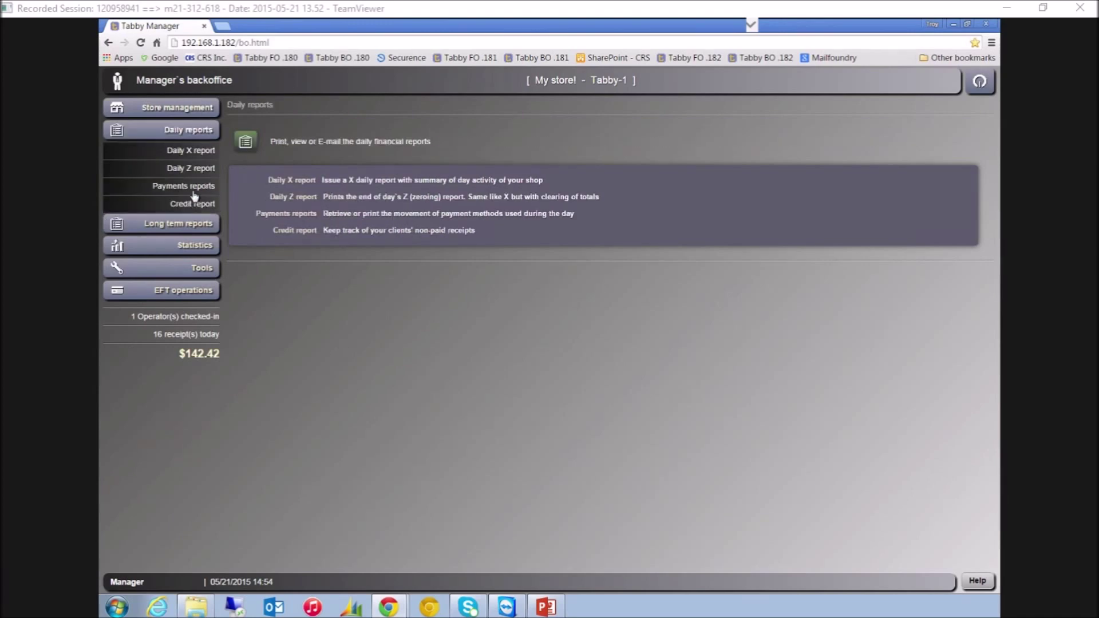
left_click(195, 152)
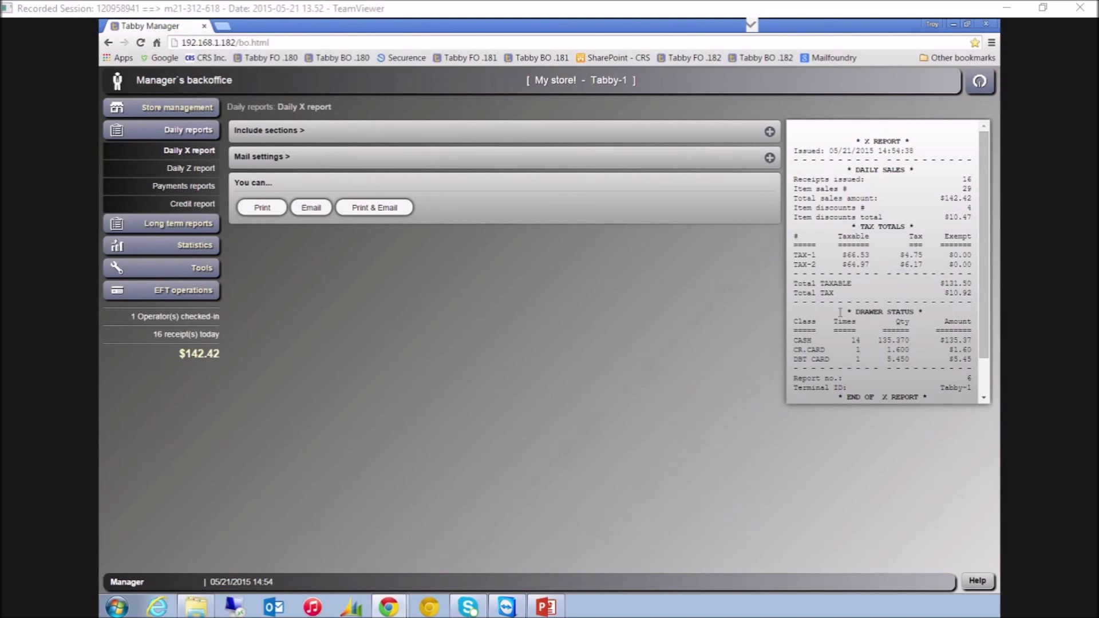
left_click(195, 224)
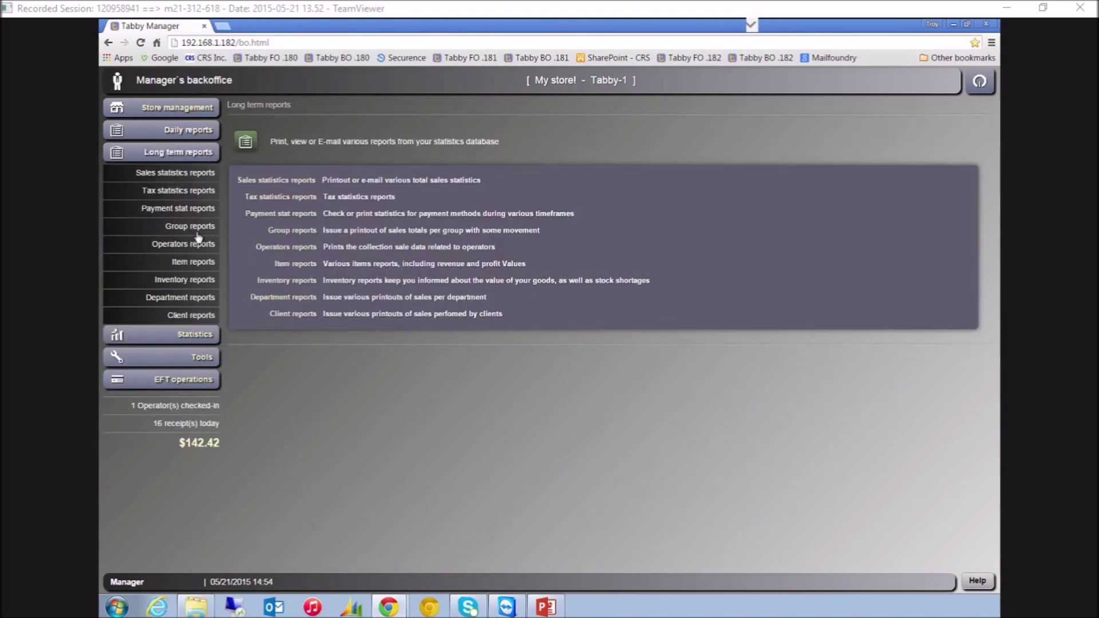
Generate the 05/19/2015 daily group report with sold quantities added beside revenue
left_click(196, 231)
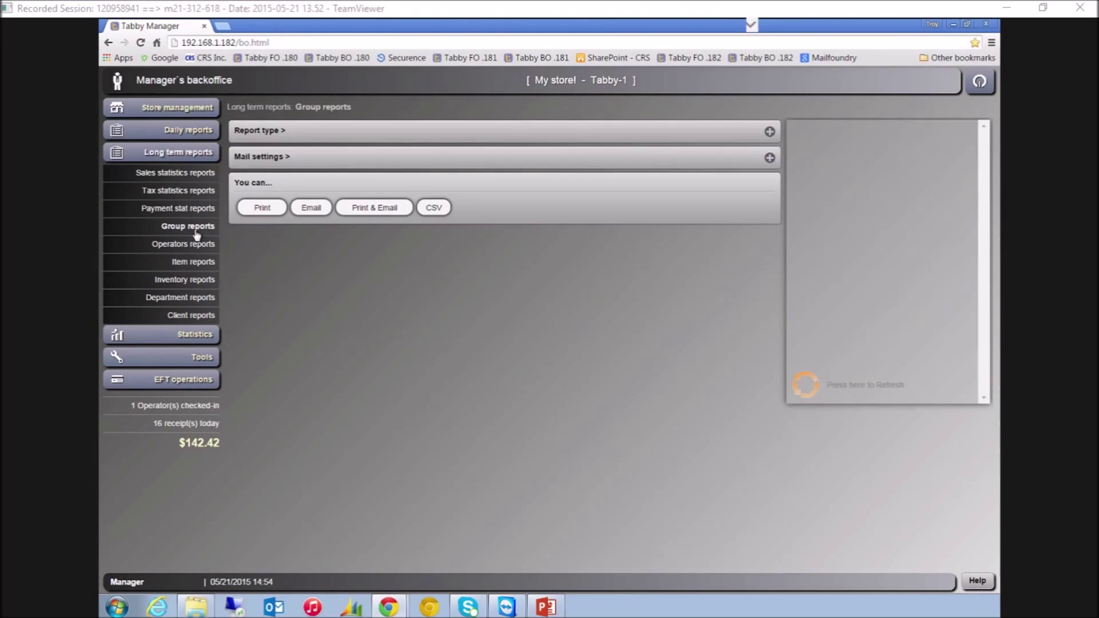
left_click(810, 391)
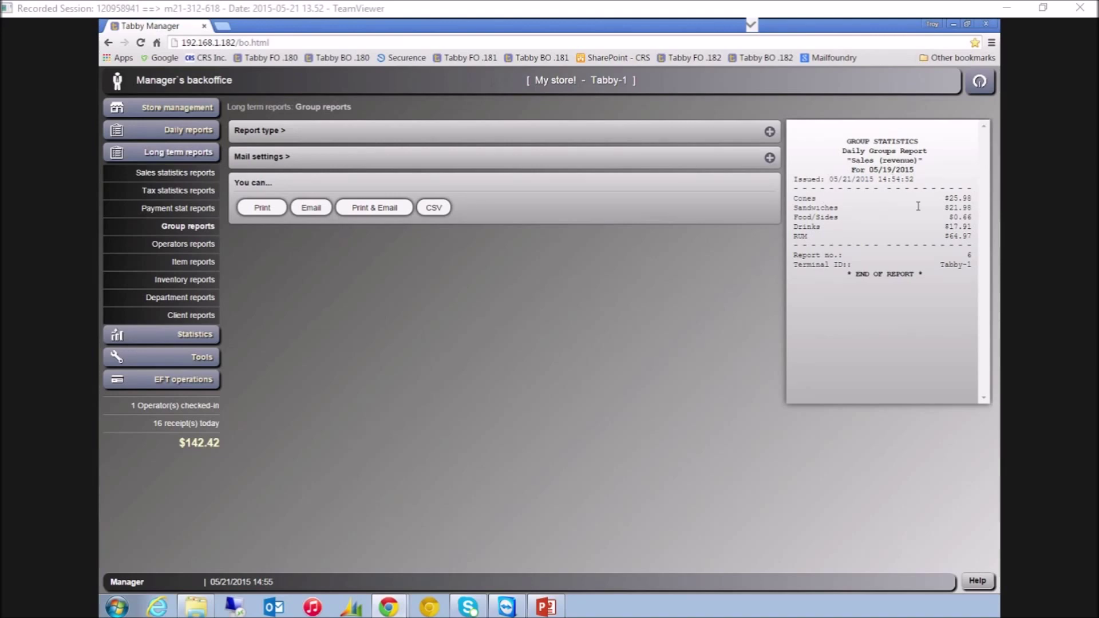
left_click(257, 132)
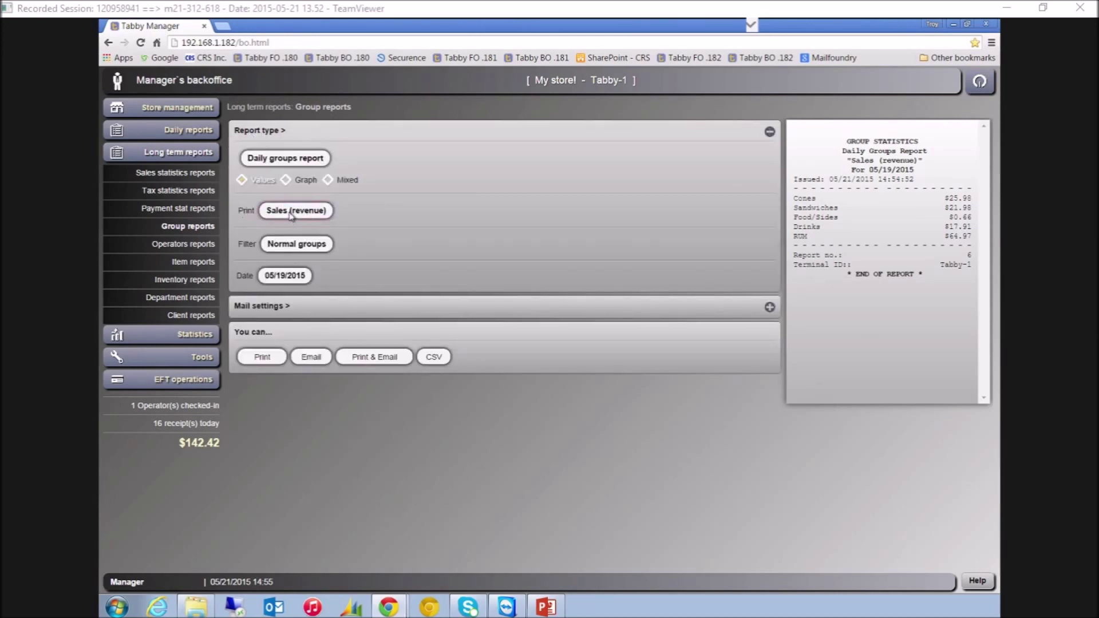
left_click(292, 212)
left_click(444, 317)
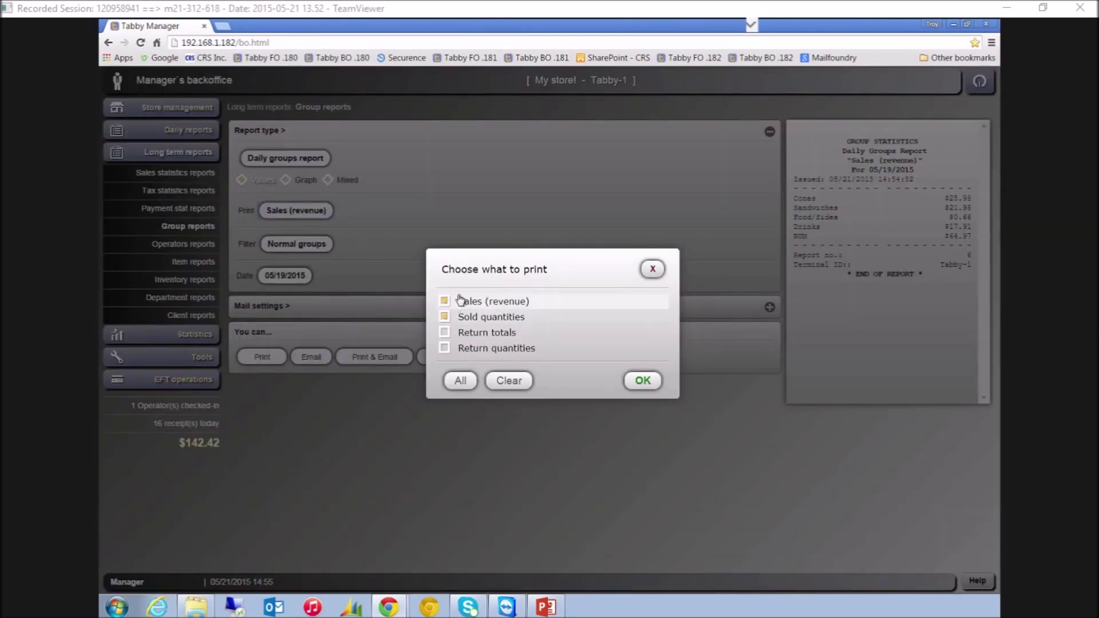
left_click(643, 381)
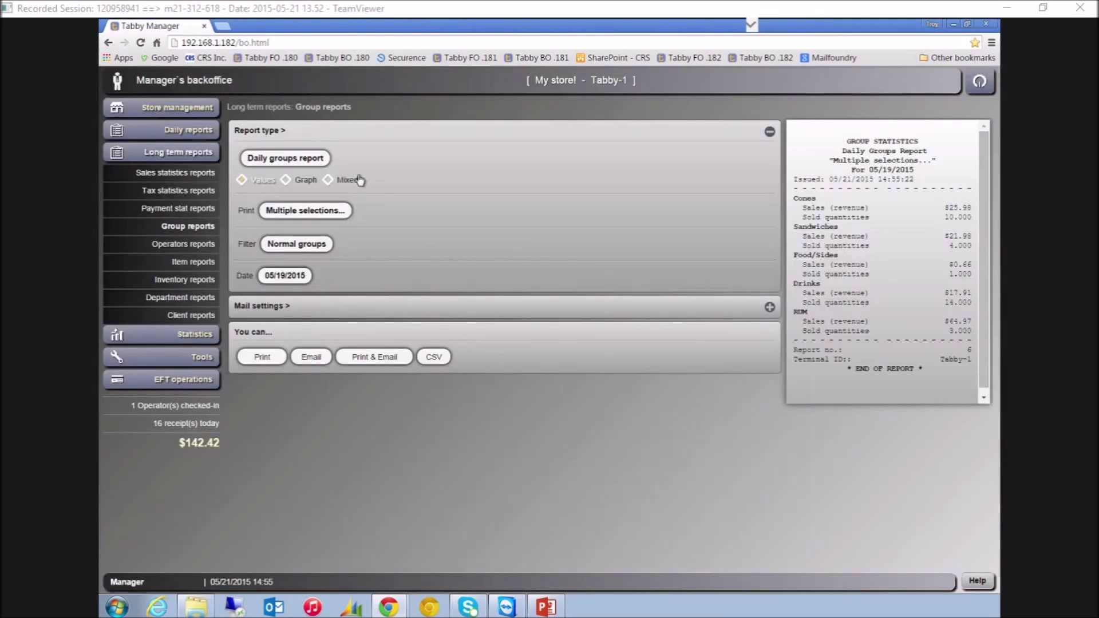
Switch the group report to weekly, preview it, then change it to monthly
left_click(303, 163)
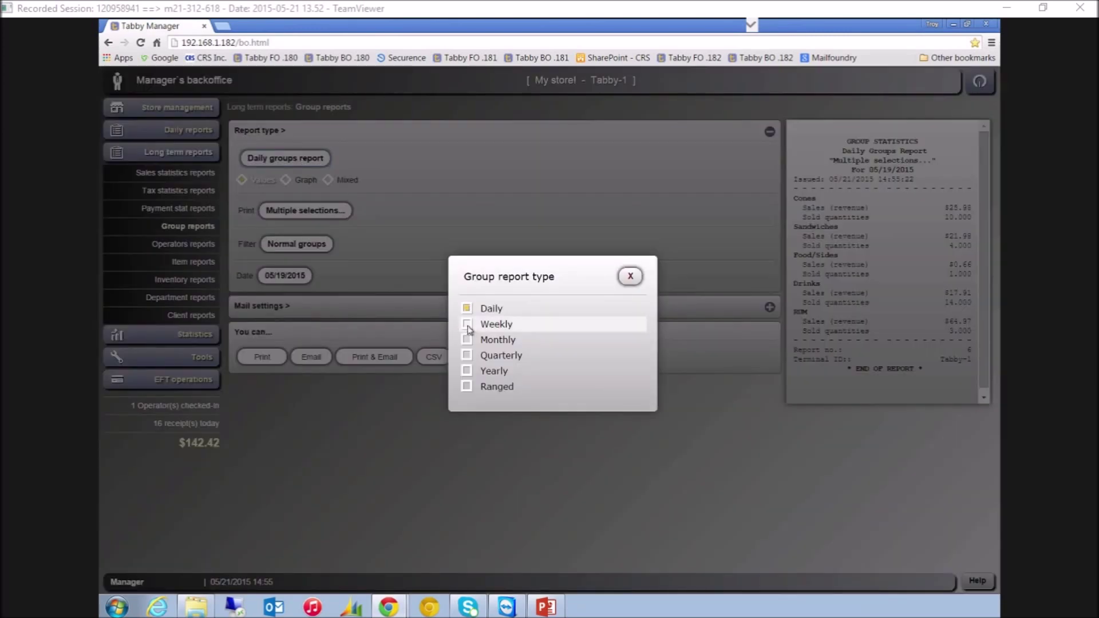
left_click(468, 328)
left_click(805, 386)
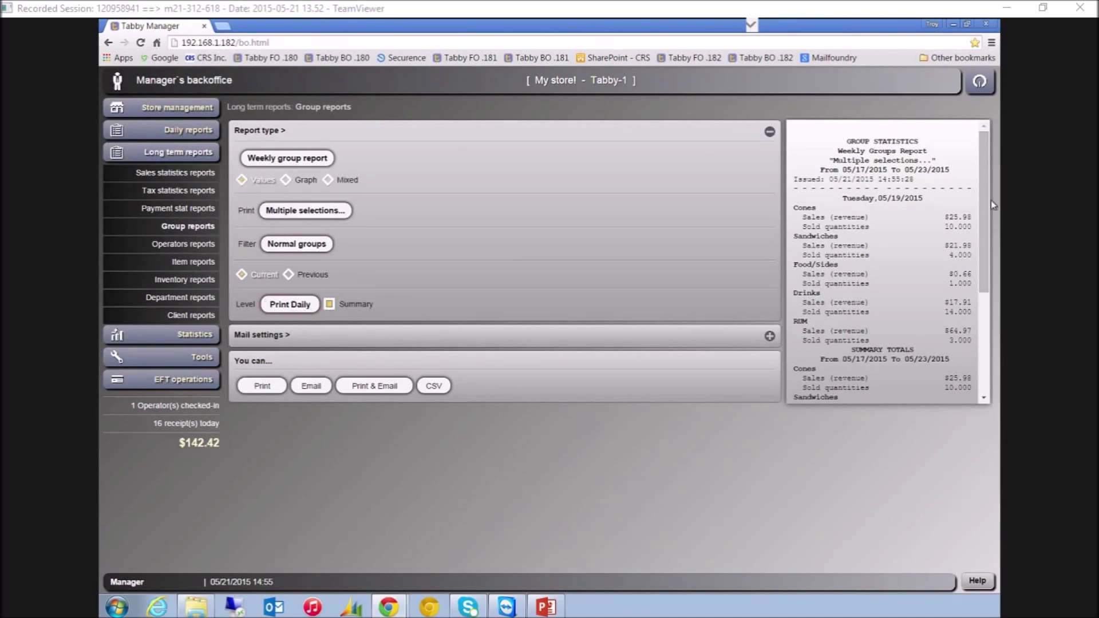
scroll(986, 198, "down", 1)
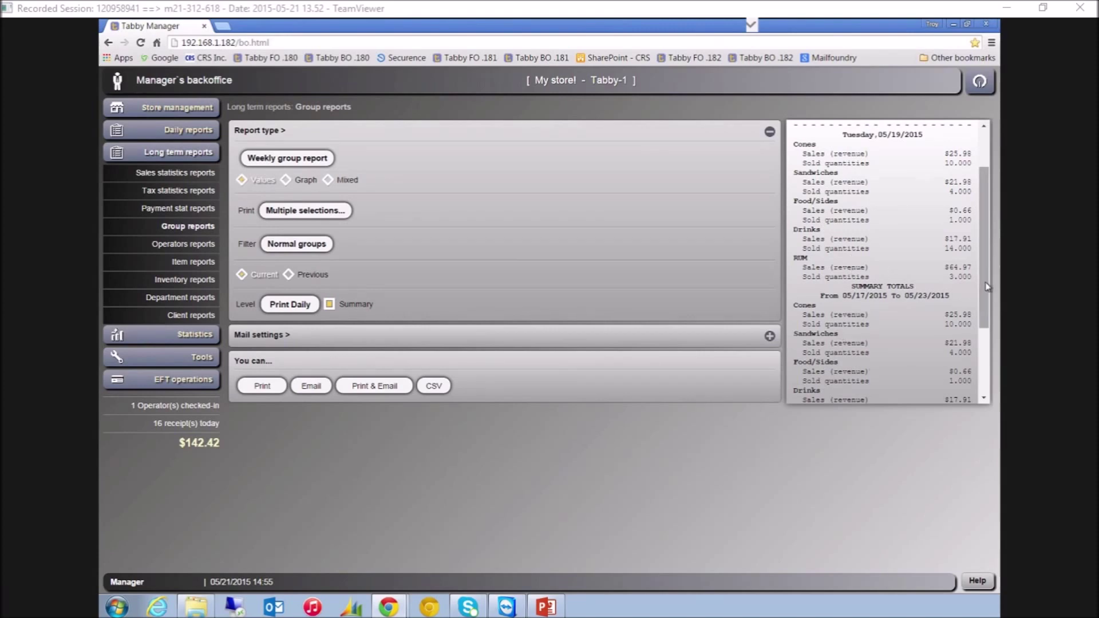
scroll(907, 373, "down", 3)
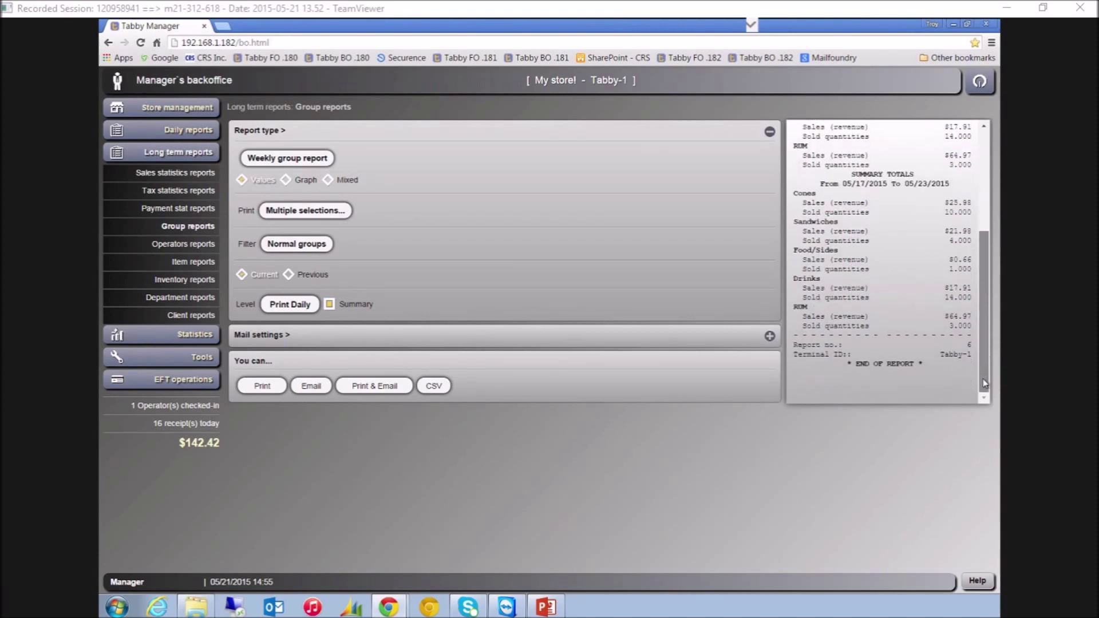
left_click(289, 162)
left_click(468, 337)
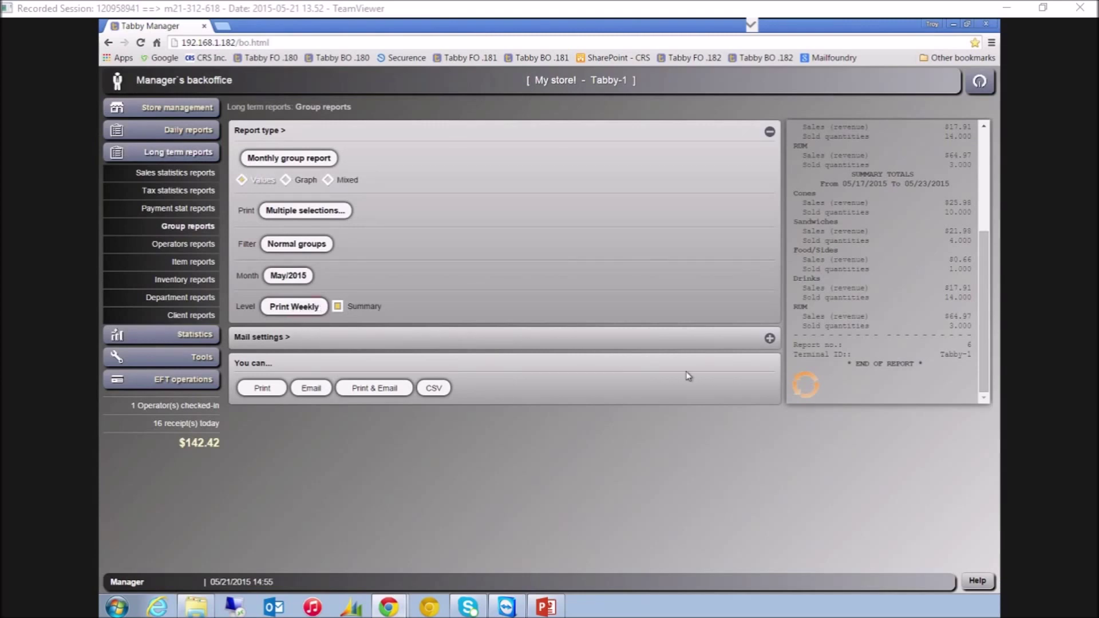
scroll(815, 203, "up", 3)
mouse_move(987, 195)
left_mouse_down()
mouse_move(988, 373)
mouse_move(994, 175)
left_mouse_up()
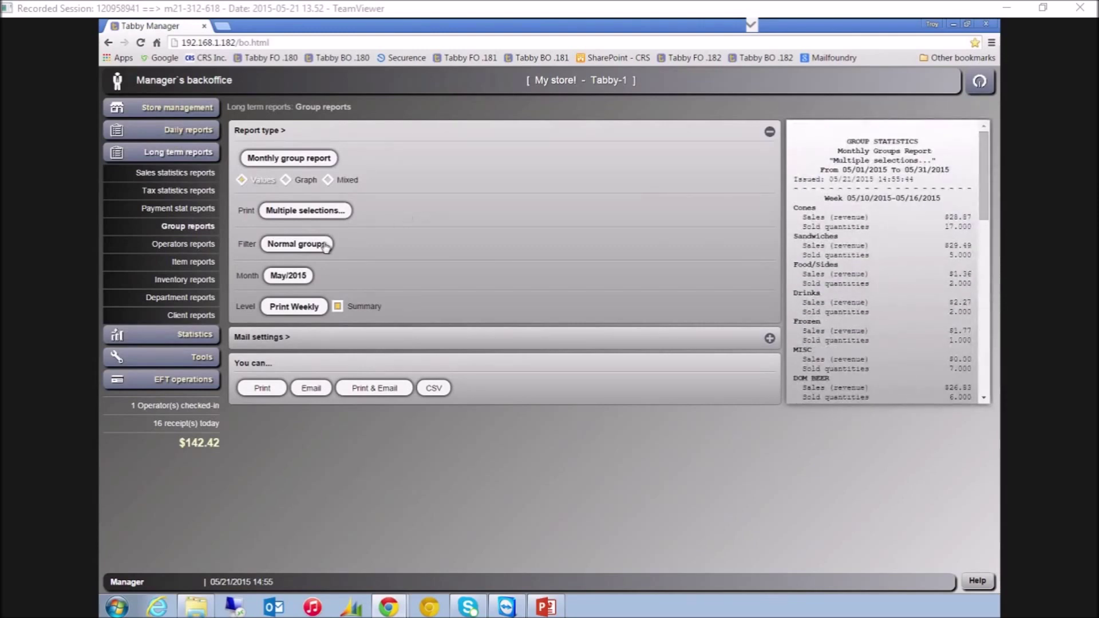
Filter the group report to the Sandwiches group only
left_click(291, 245)
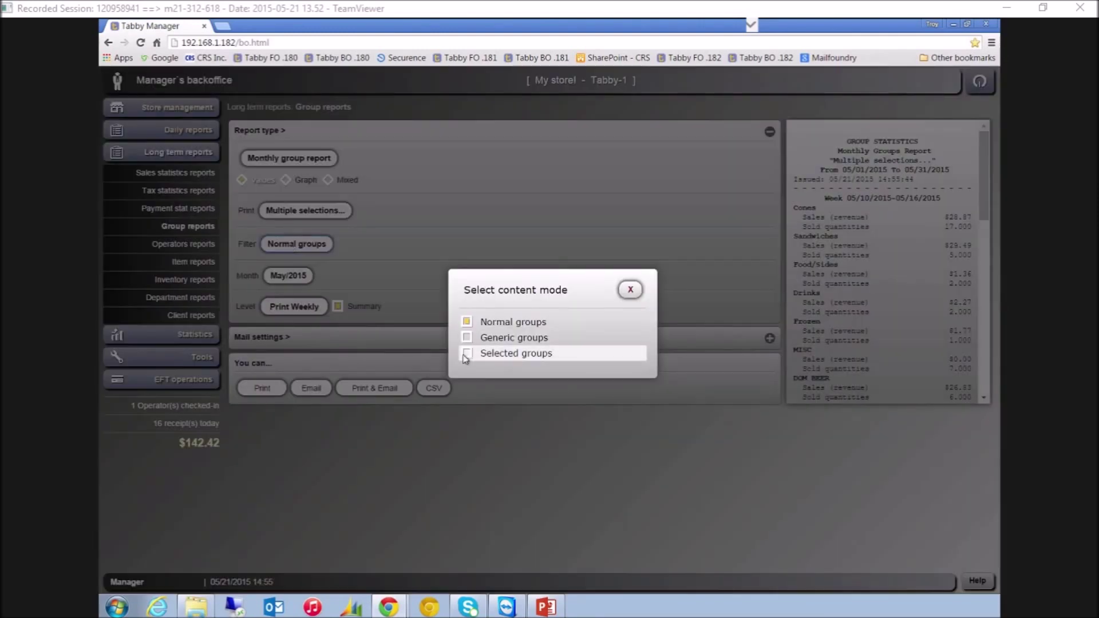
left_click(464, 357)
left_click(370, 242)
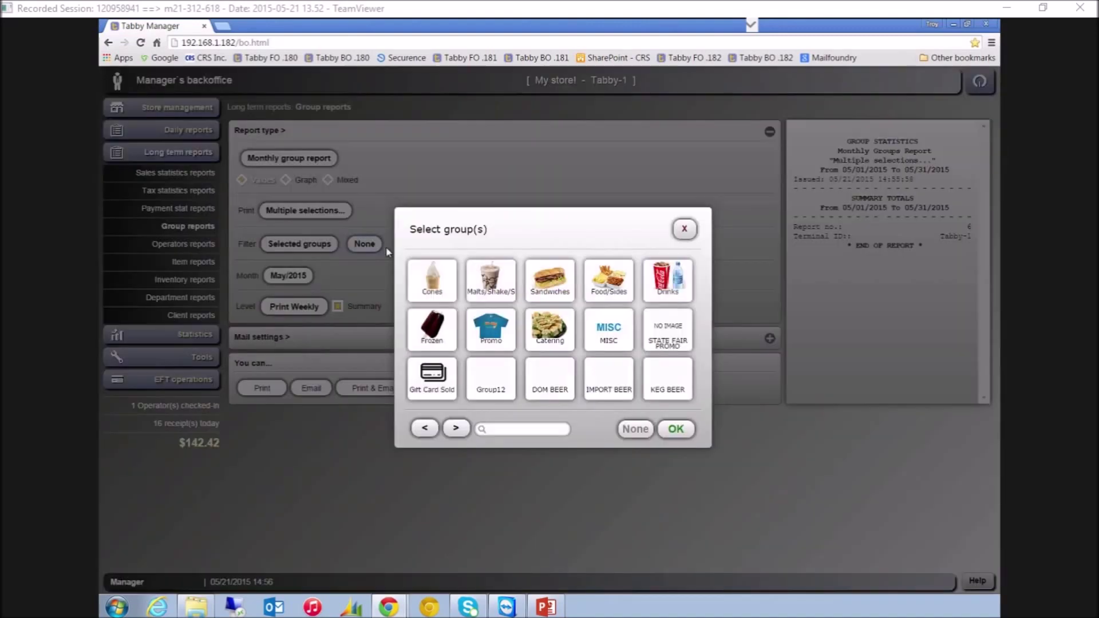
left_click(555, 284)
left_click(678, 430)
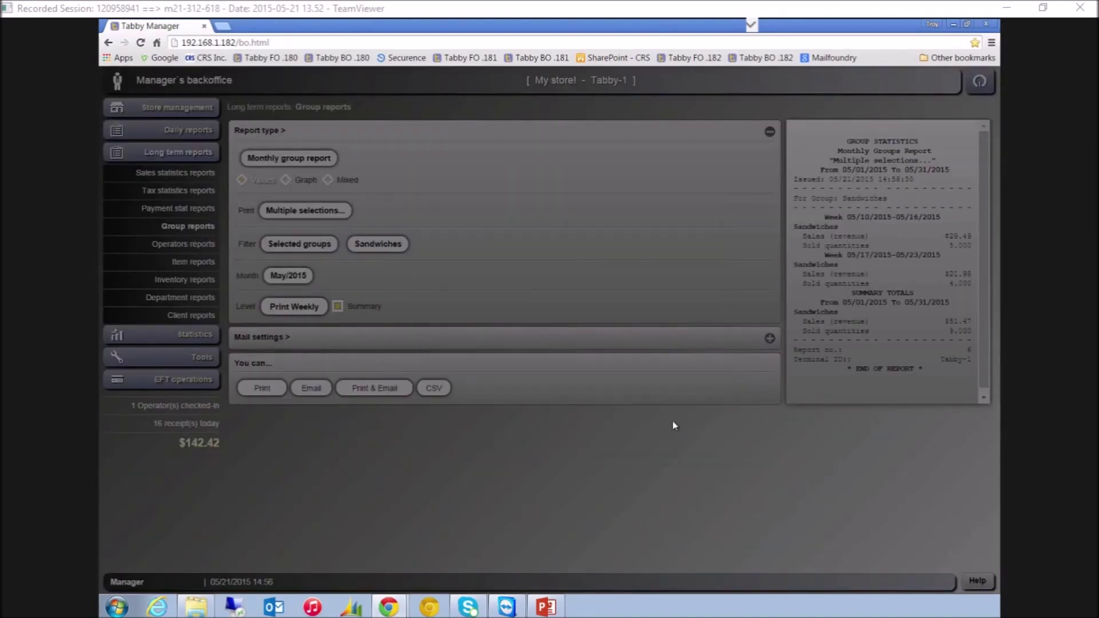
scroll(933, 246, "down", 1)
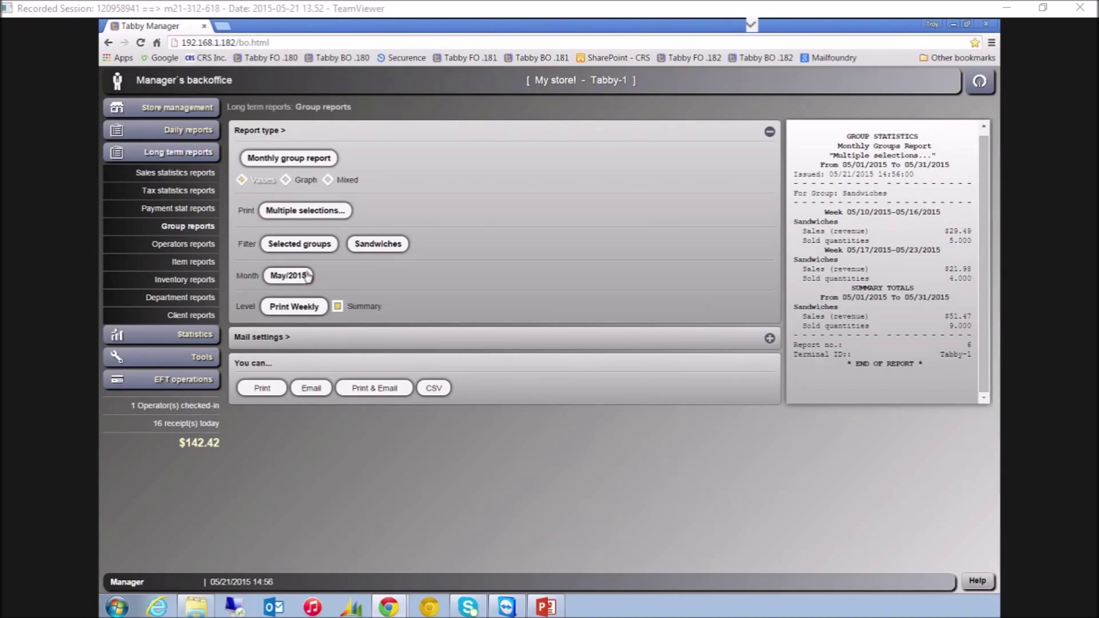
Set the report month to Mar/2013
left_click(290, 277)
left_click_drag(544, 345, 534, 365)
scroll(535, 356, "up", 2)
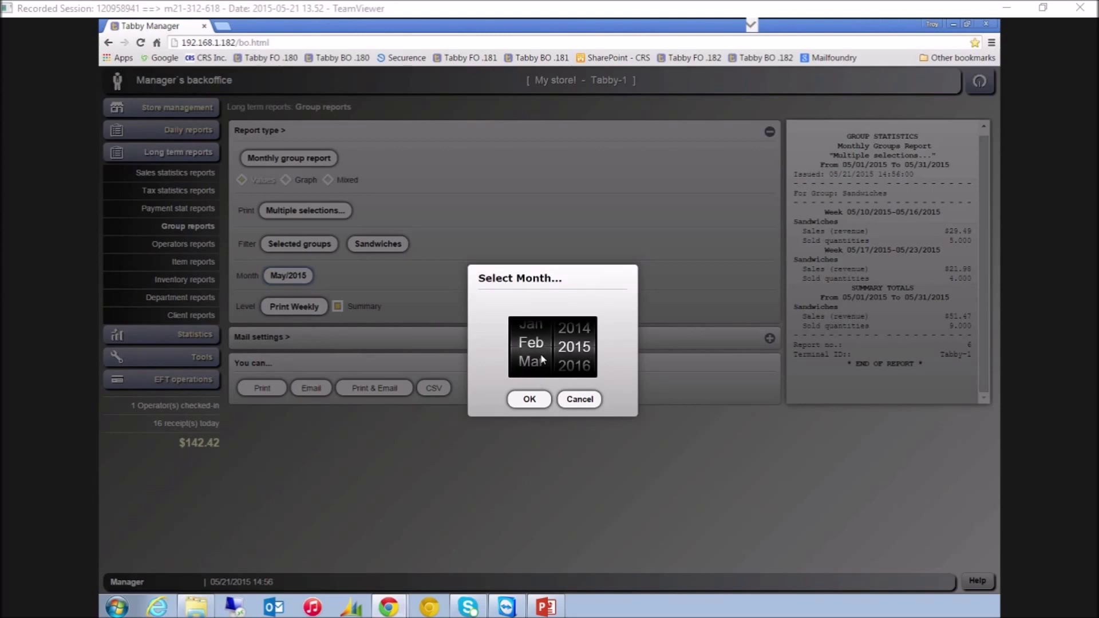
left_click(530, 400)
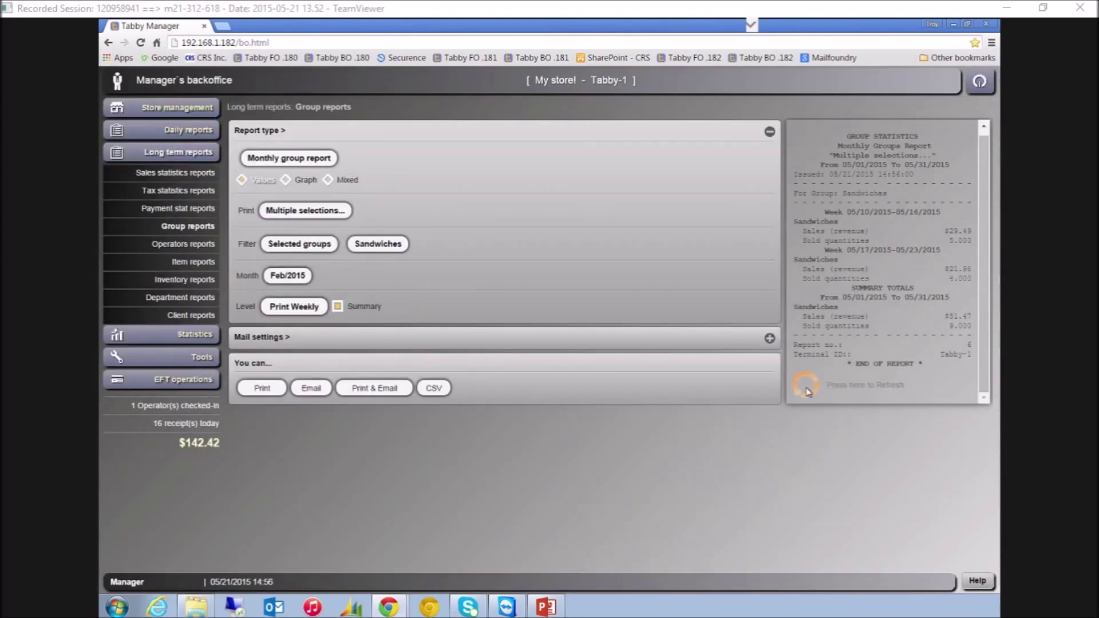
left_click(288, 276)
scroll(541, 329, "down", 3)
scroll(536, 339, "up", 1)
left_click(529, 399)
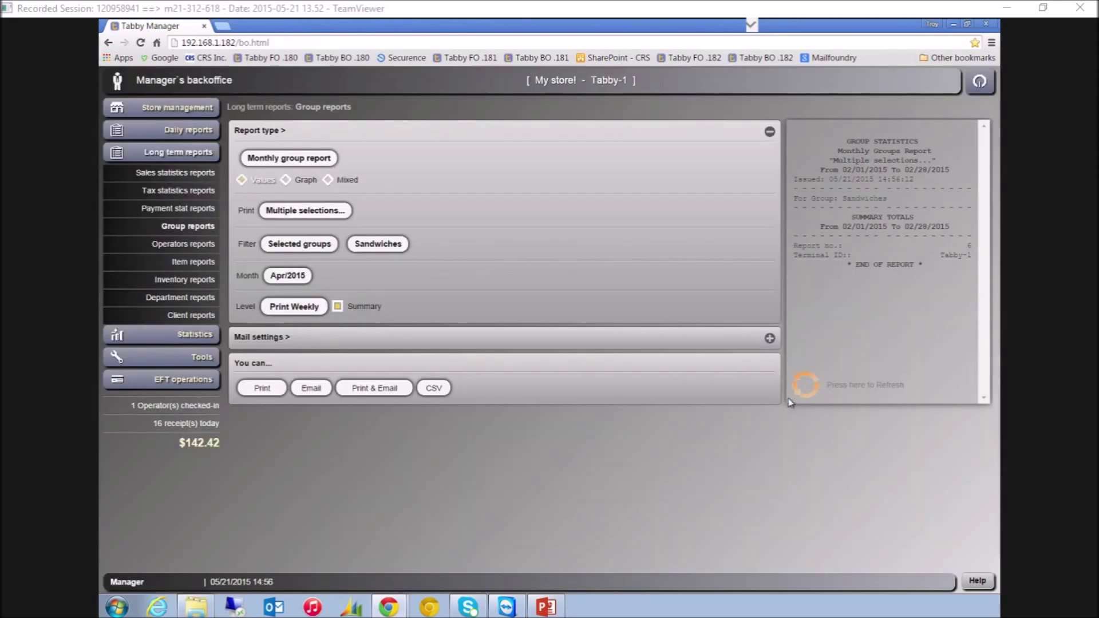
left_click(301, 278)
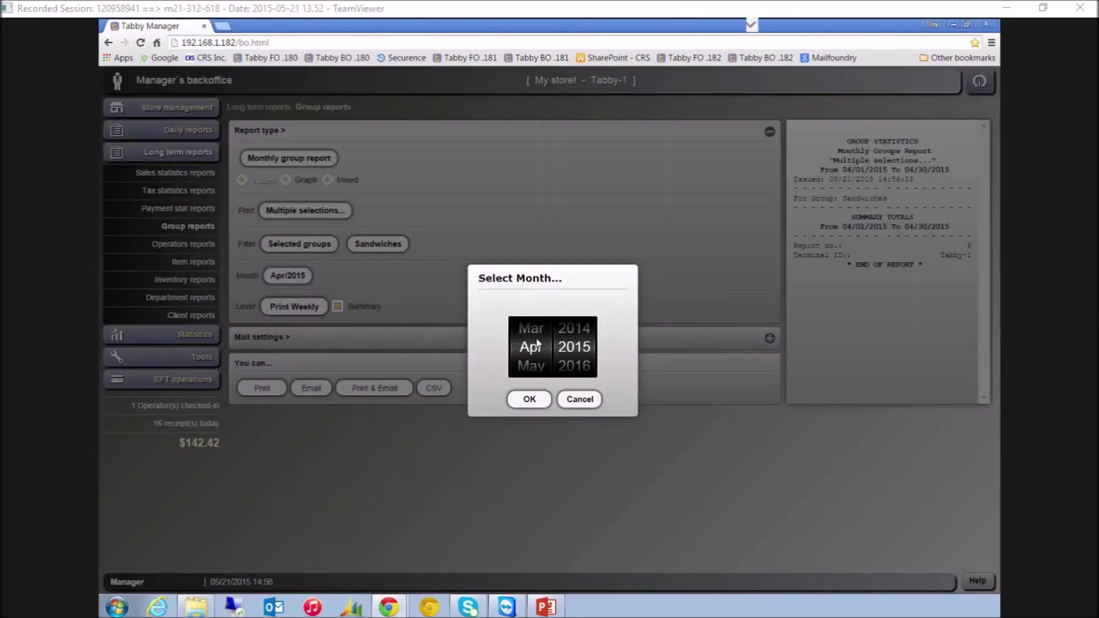
scroll(574, 366, "up", 2)
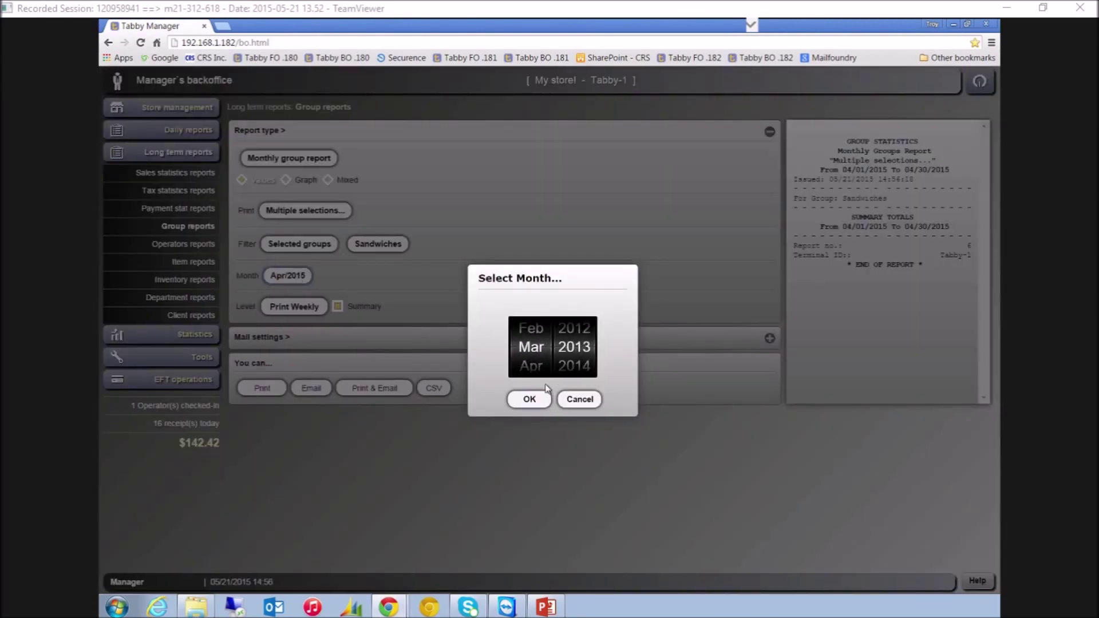
left_click(530, 399)
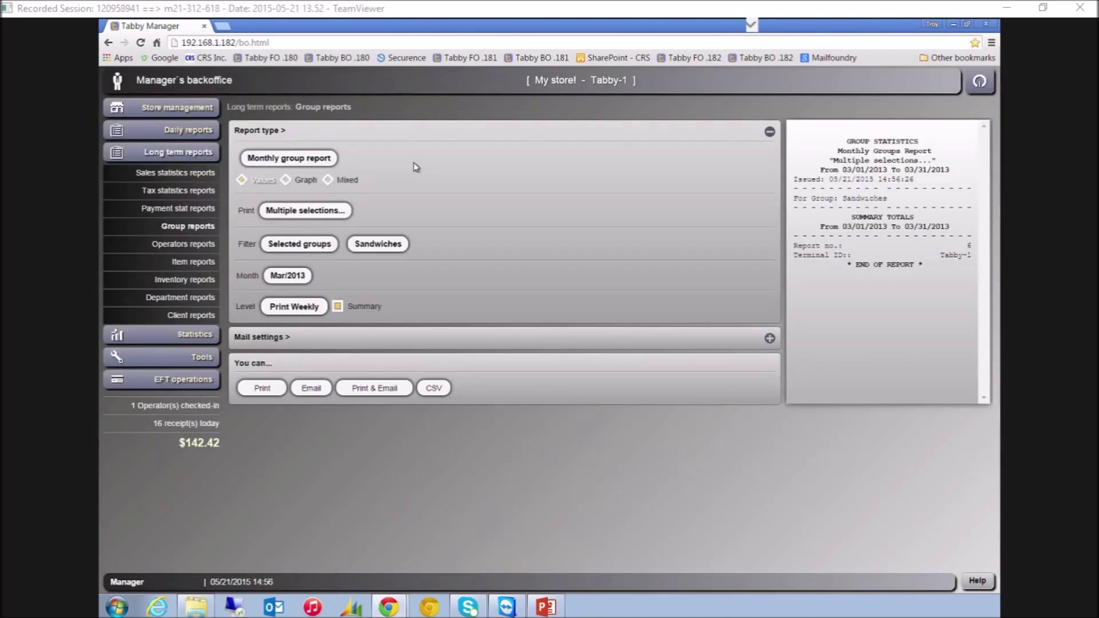
Browse the operators and payment statistics reports, ending on Client reports
left_click(189, 246)
left_click(189, 210)
left_click(201, 319)
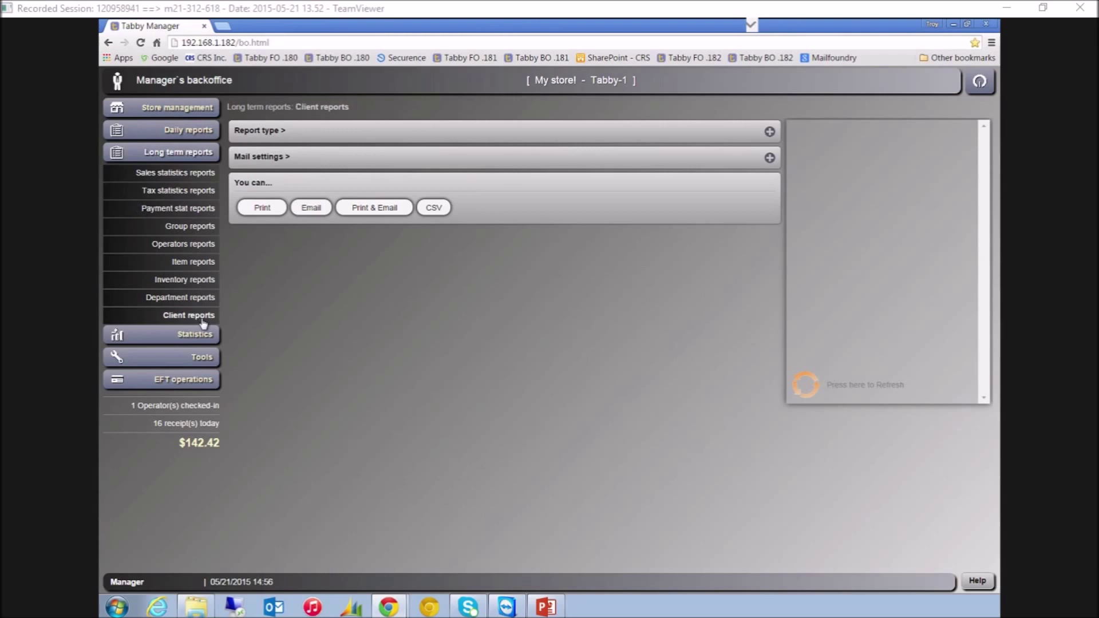
Refresh the client report, then switch Group reports to a ranged report
left_click(817, 382)
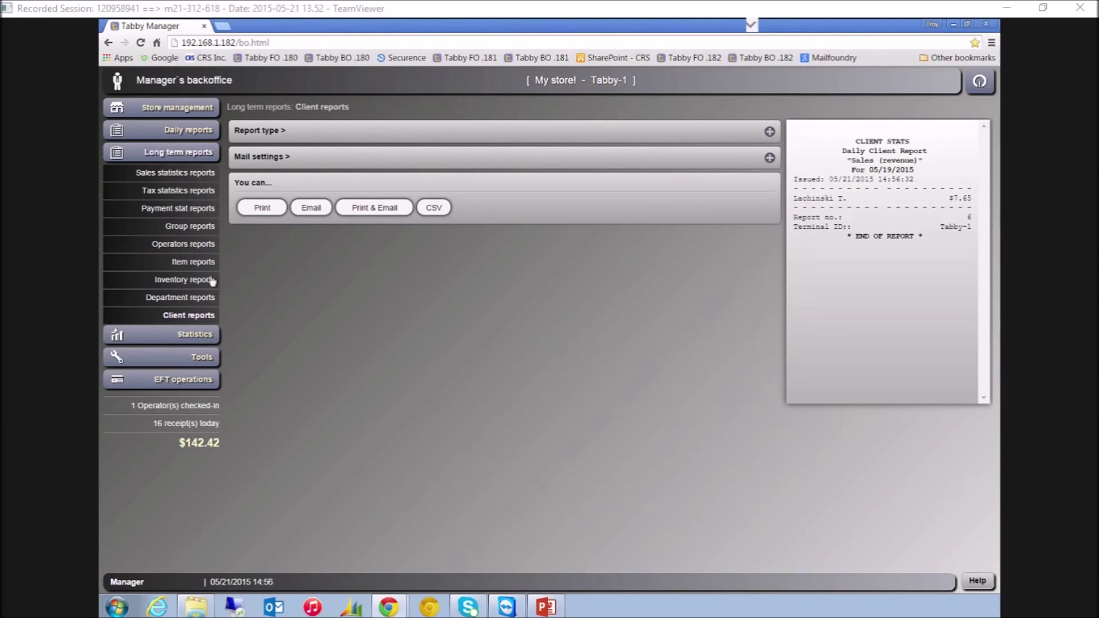
left_click(198, 226)
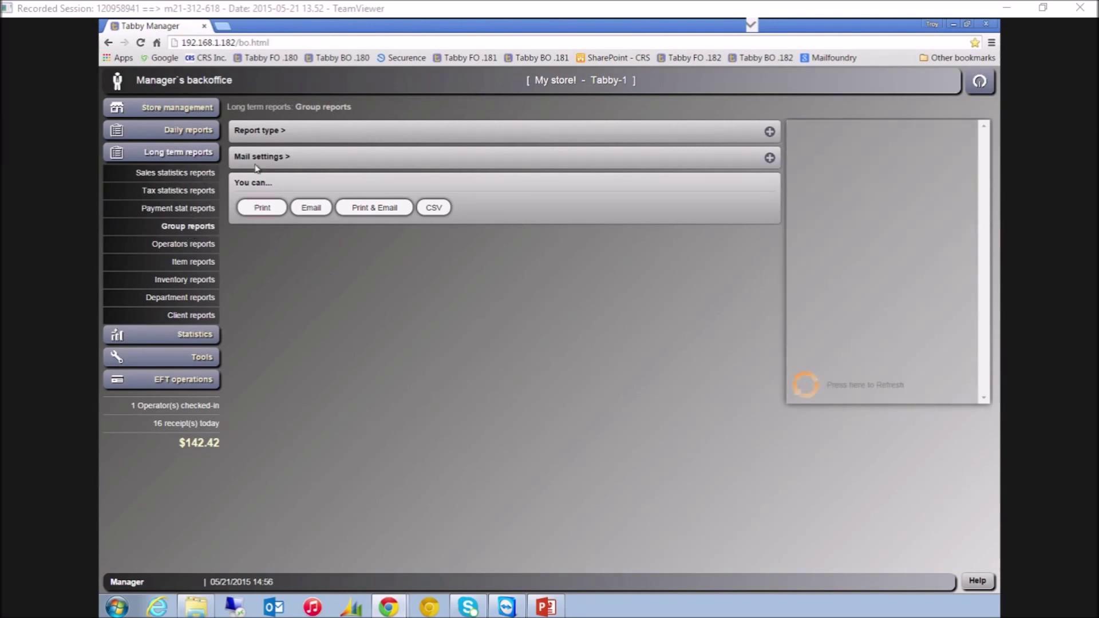
left_click(257, 135)
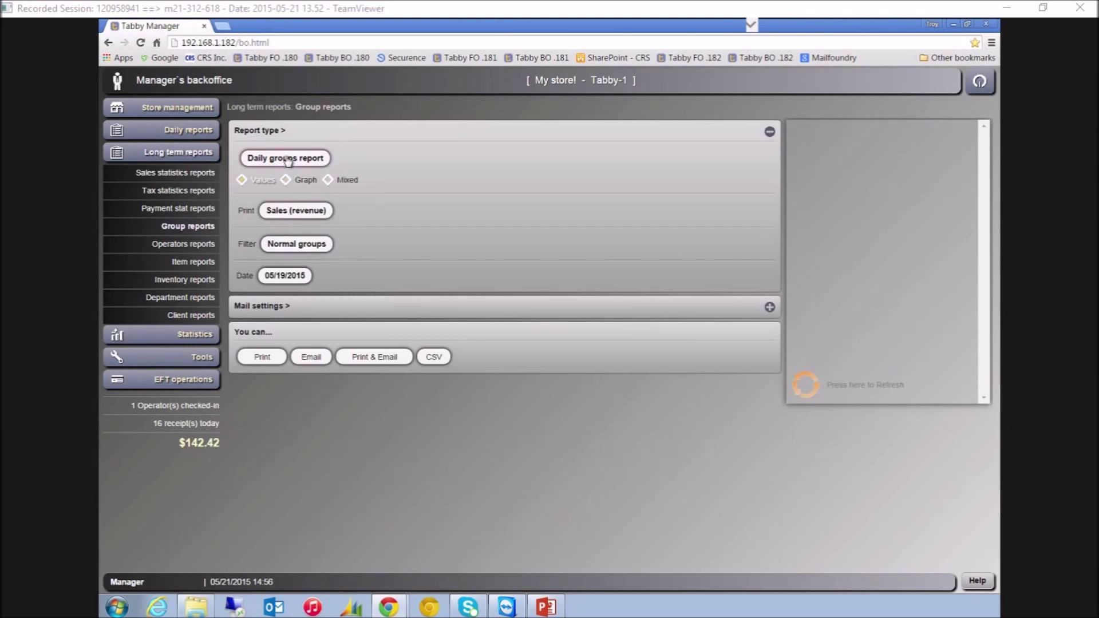
left_click(287, 160)
left_click(473, 387)
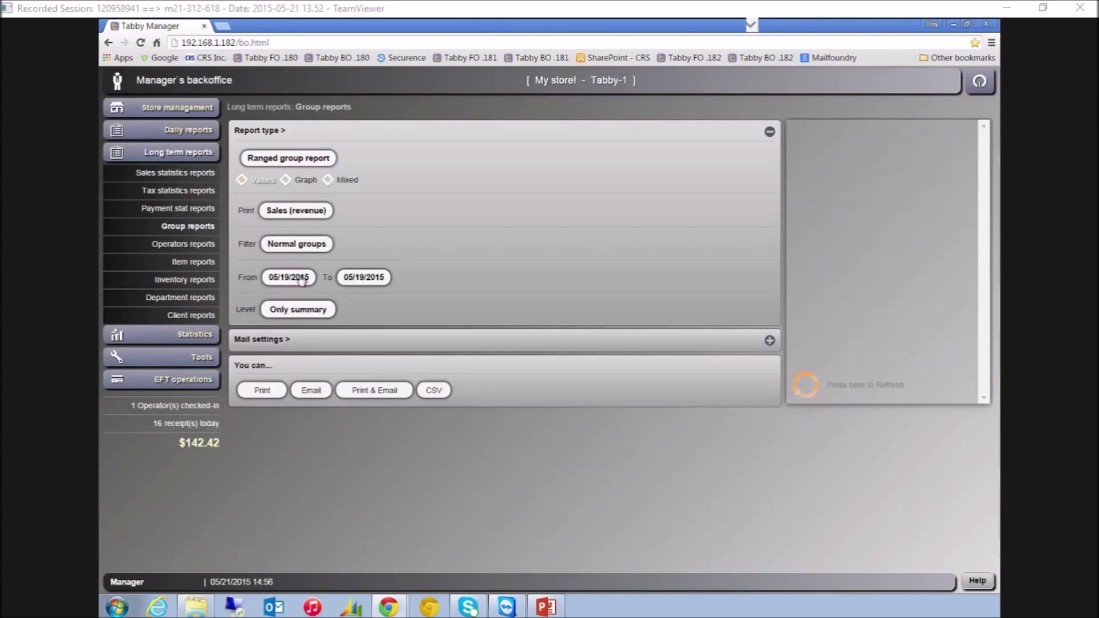
Generate the group report for 04/18/2015 to 05/17/2015, then open Statistics
left_click(294, 278)
left_click(516, 331)
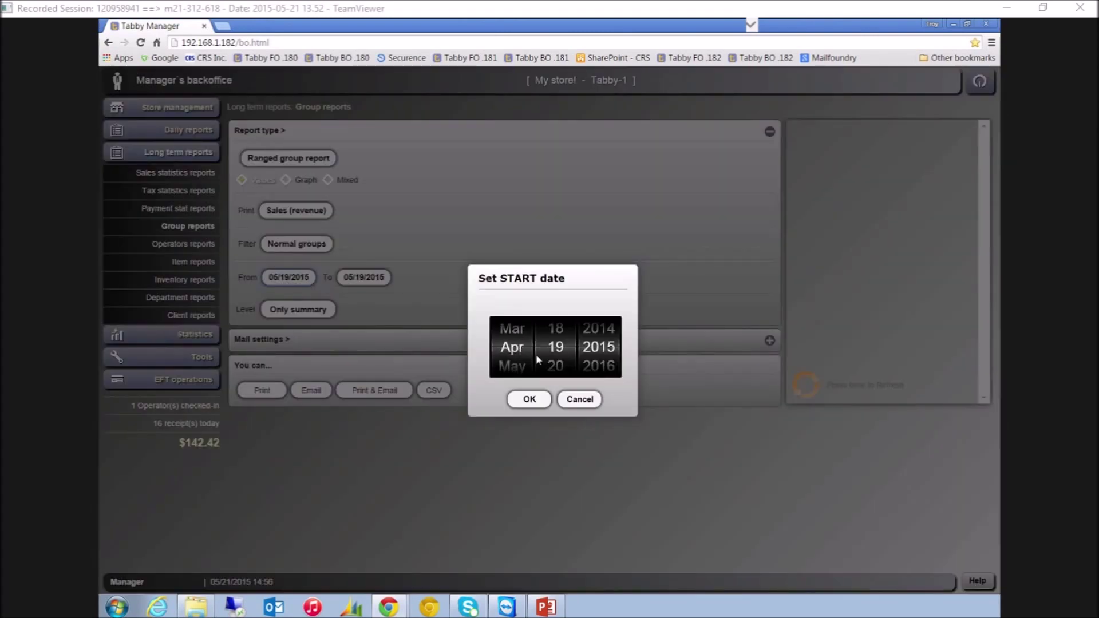
left_click(558, 332)
left_click(537, 400)
left_click(380, 285)
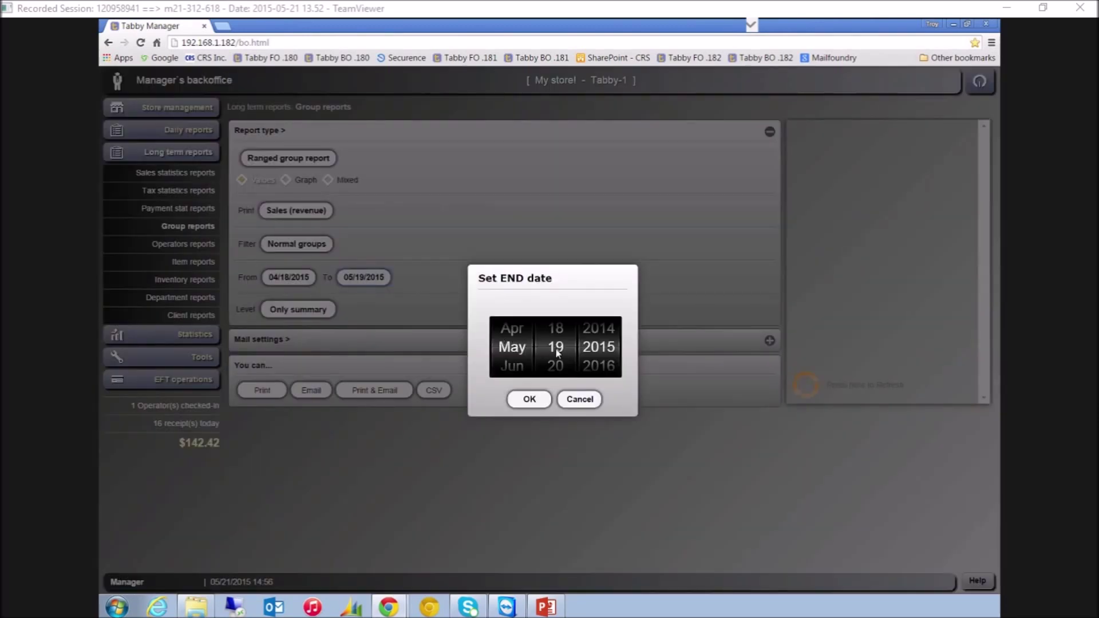
scroll(559, 351, "up", 1)
left_click(531, 401)
left_click(804, 385)
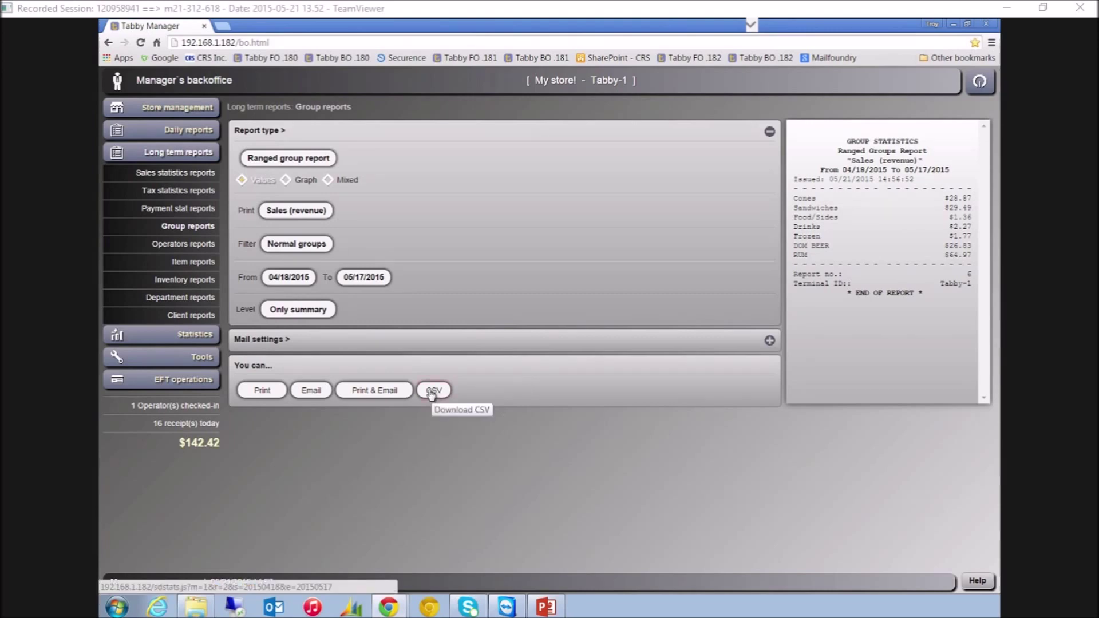
left_click(196, 336)
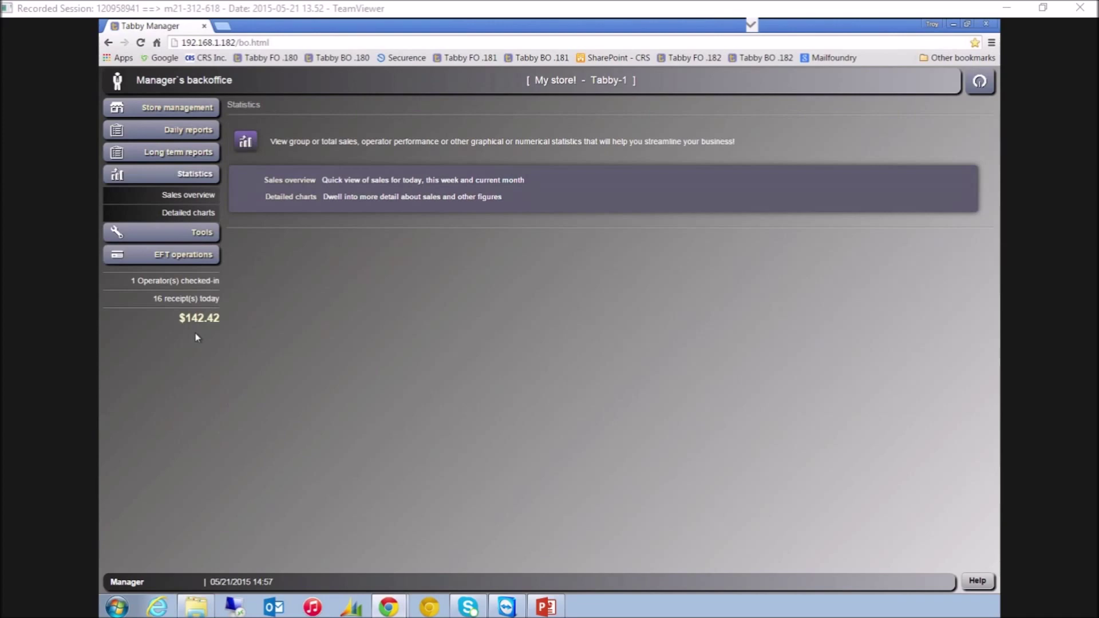
Go from Sales overview to Detailed charts, showing the Hourly Sales chart for 05/19/2015
left_click(192, 210)
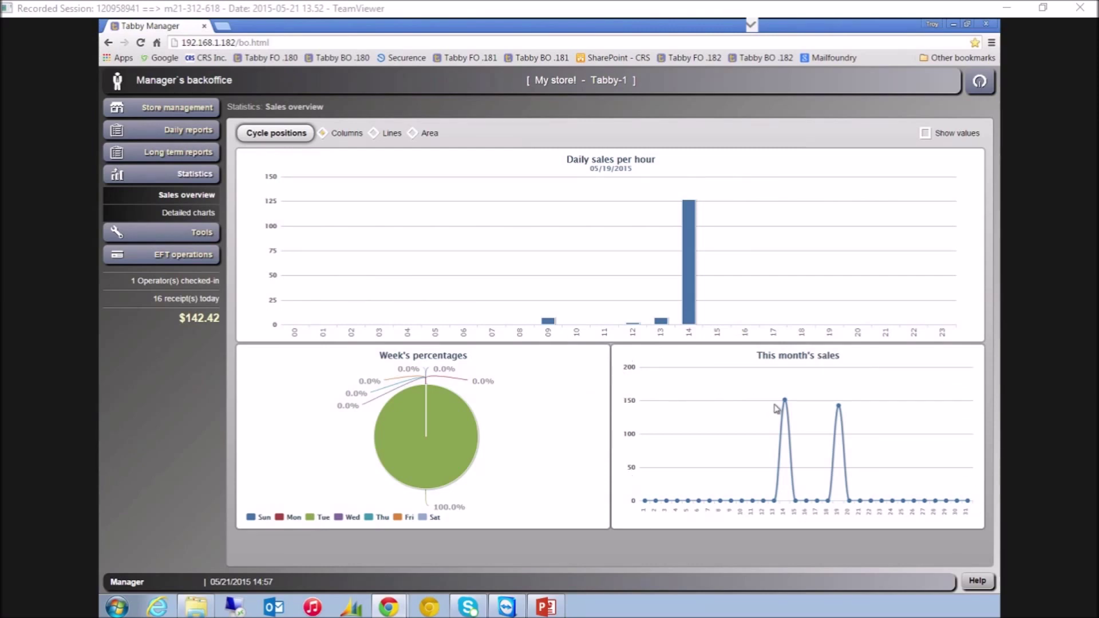
mouse_move(789, 403)
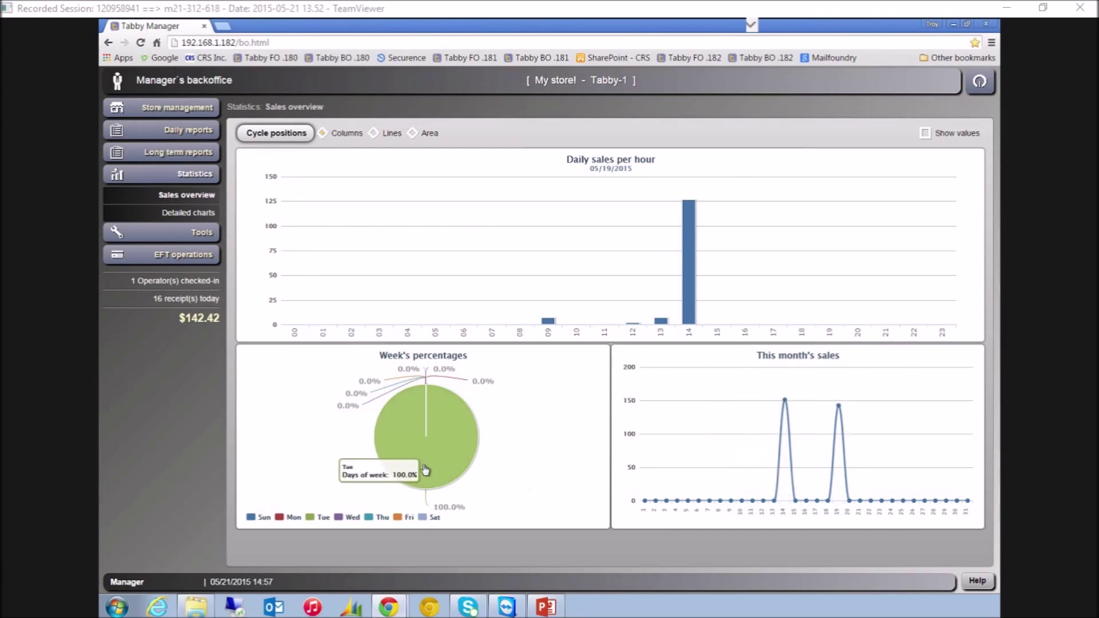
left_click(200, 215)
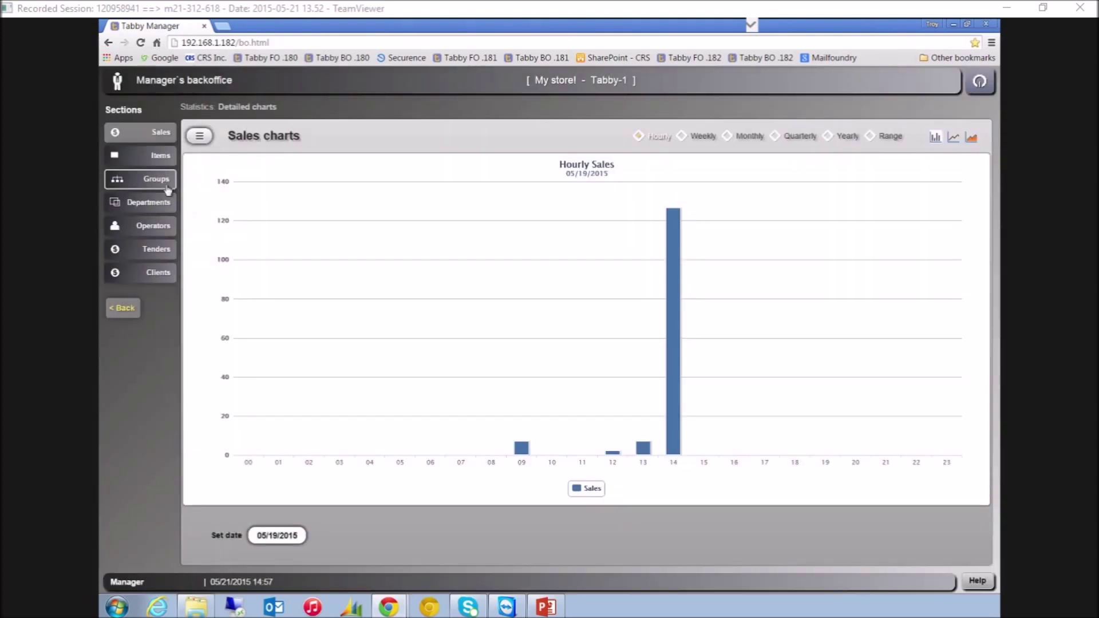
Open the Top groups charts and try the period options, setting a custom start of February 1 2015
left_click(156, 184)
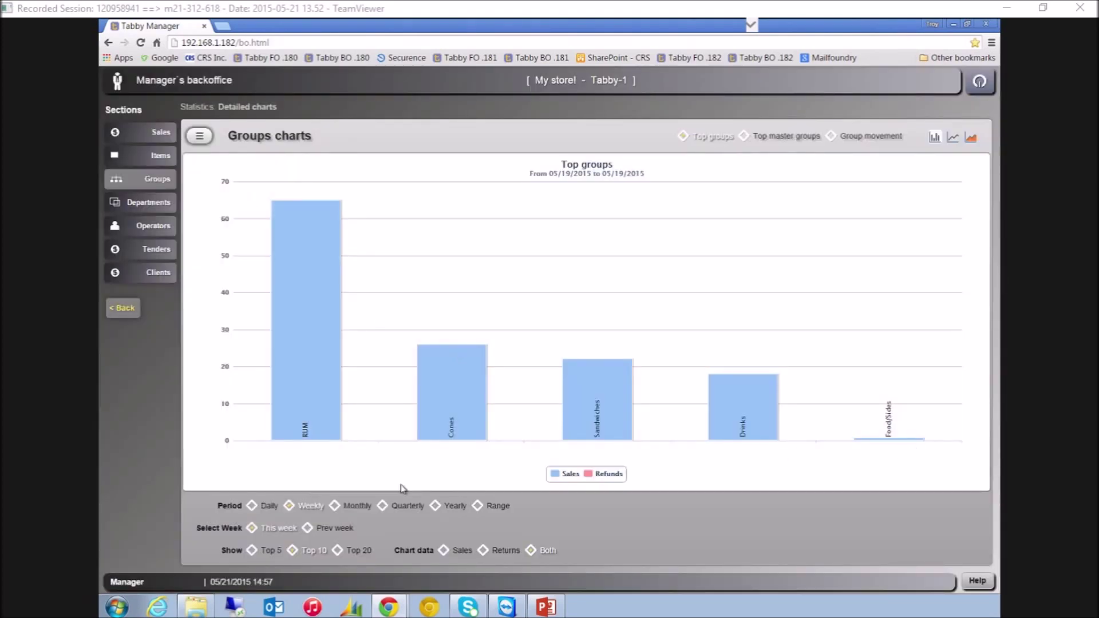
left_click(334, 506)
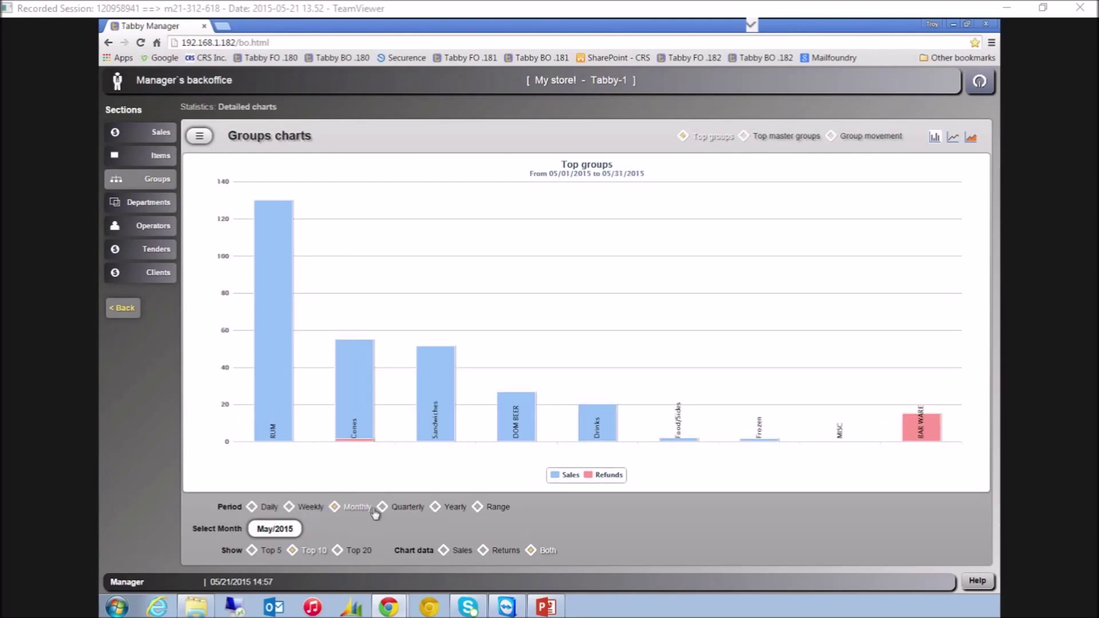
left_click(382, 508)
left_click(436, 507)
left_click(477, 508)
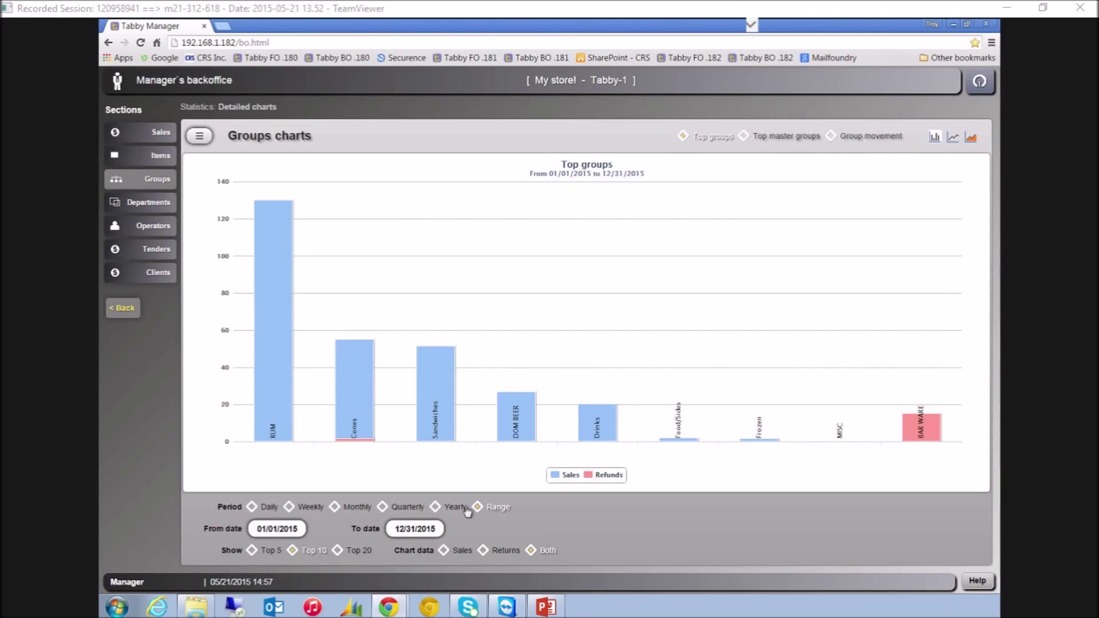
left_click(285, 530)
scroll(491, 367, "down", 1)
scroll(510, 369, "up", 1)
scroll(532, 371, "down", 1)
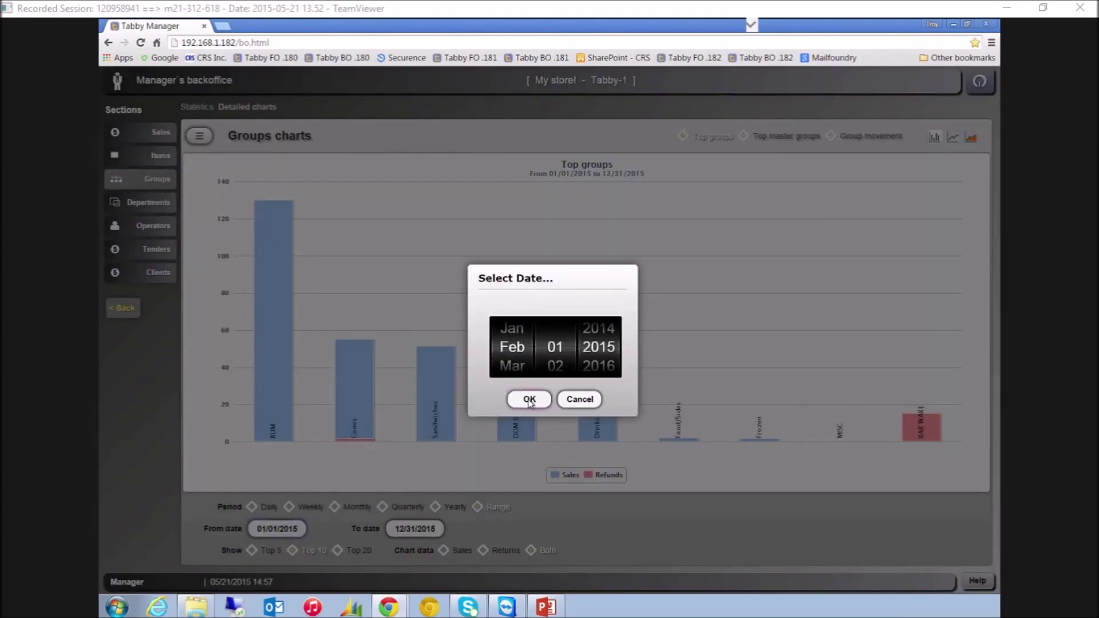
left_click(529, 400)
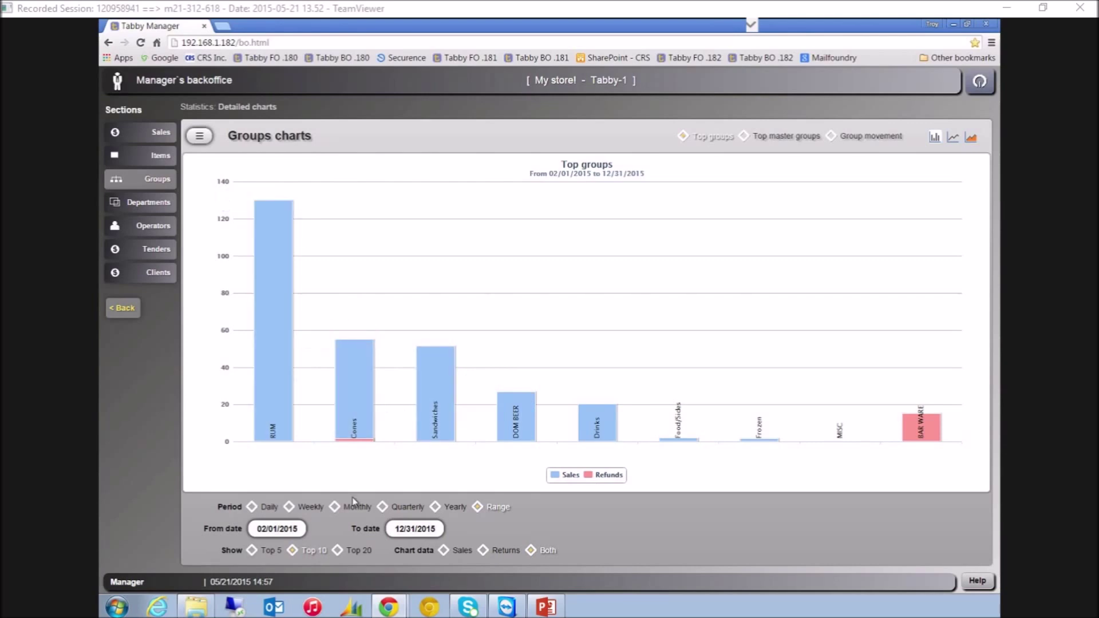
Show May/2015 monthly group sales as a Sales/Refunds table and export it to CSV
left_click(335, 507)
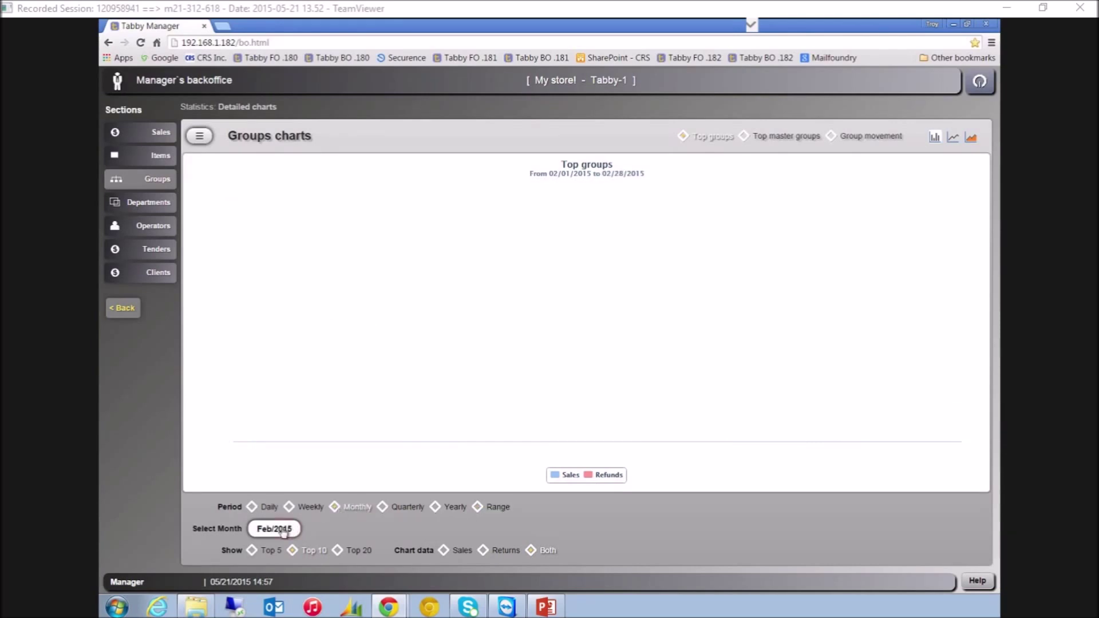
left_click(274, 529)
scroll(544, 343, "down", 2)
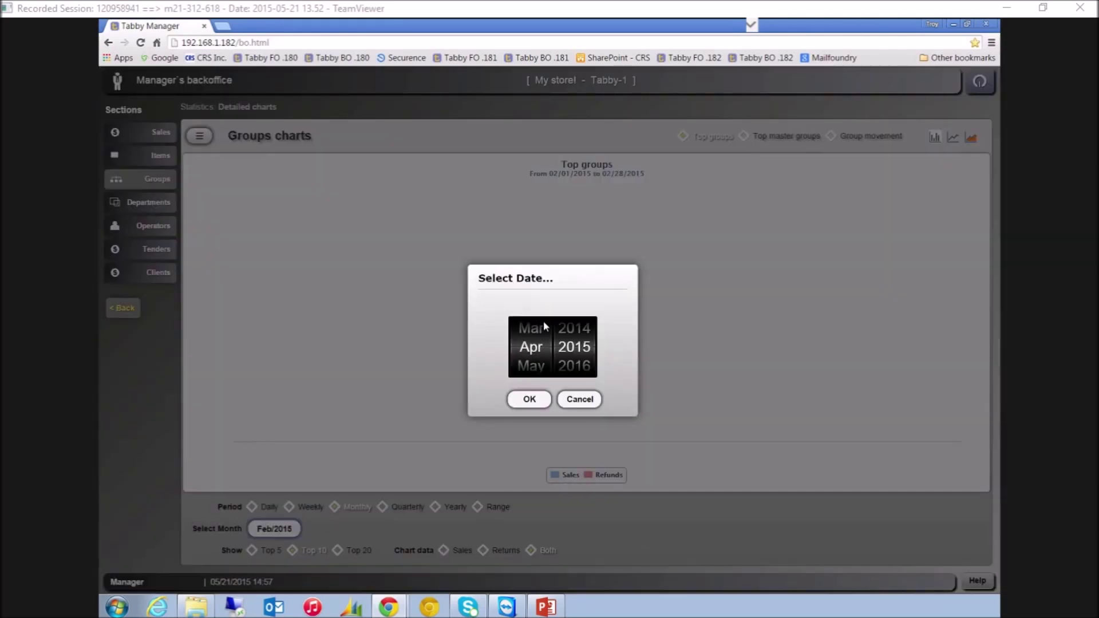
scroll(544, 327, "down", 1)
left_click(529, 399)
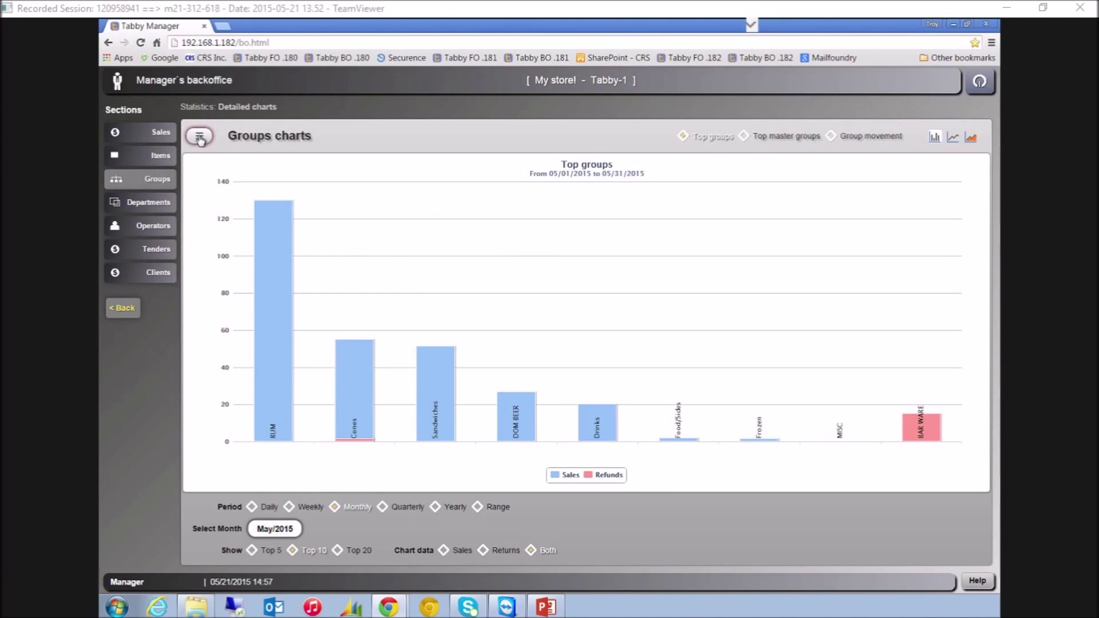
left_click(200, 139)
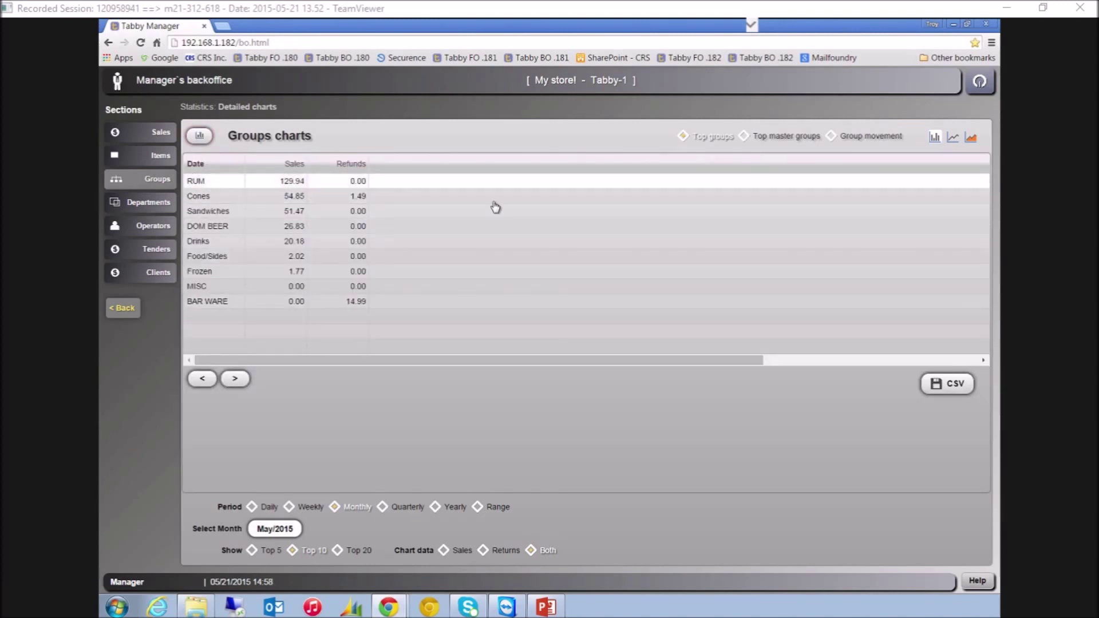
left_click(949, 385)
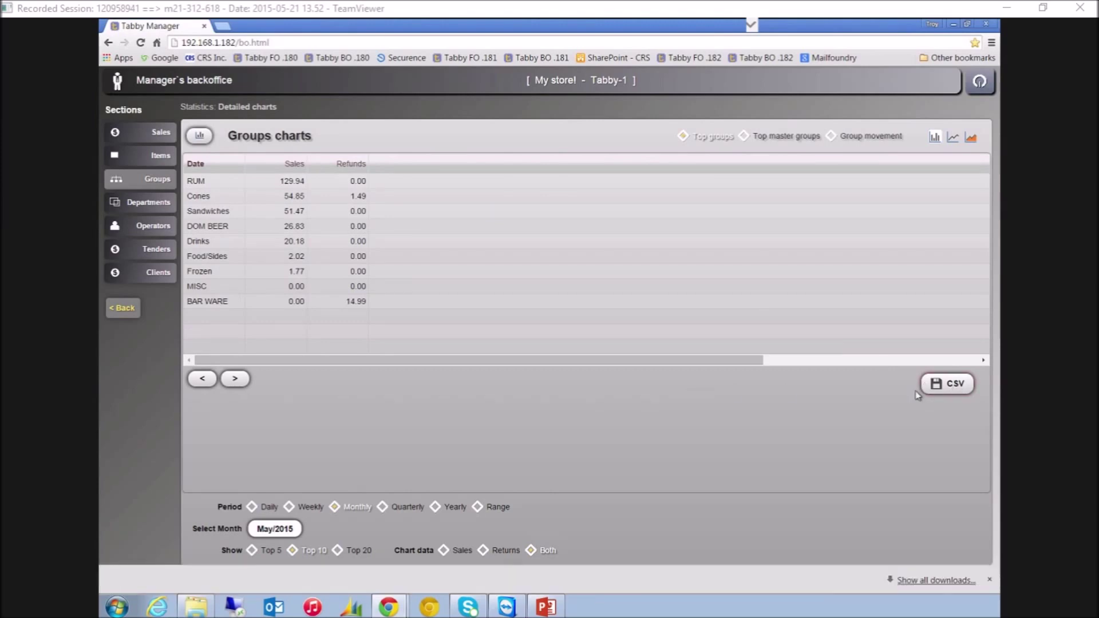
Open Groups_stats (1).csv in Excel, autofit column A, select A2:B9, then minimize Excel
left_click(157, 580)
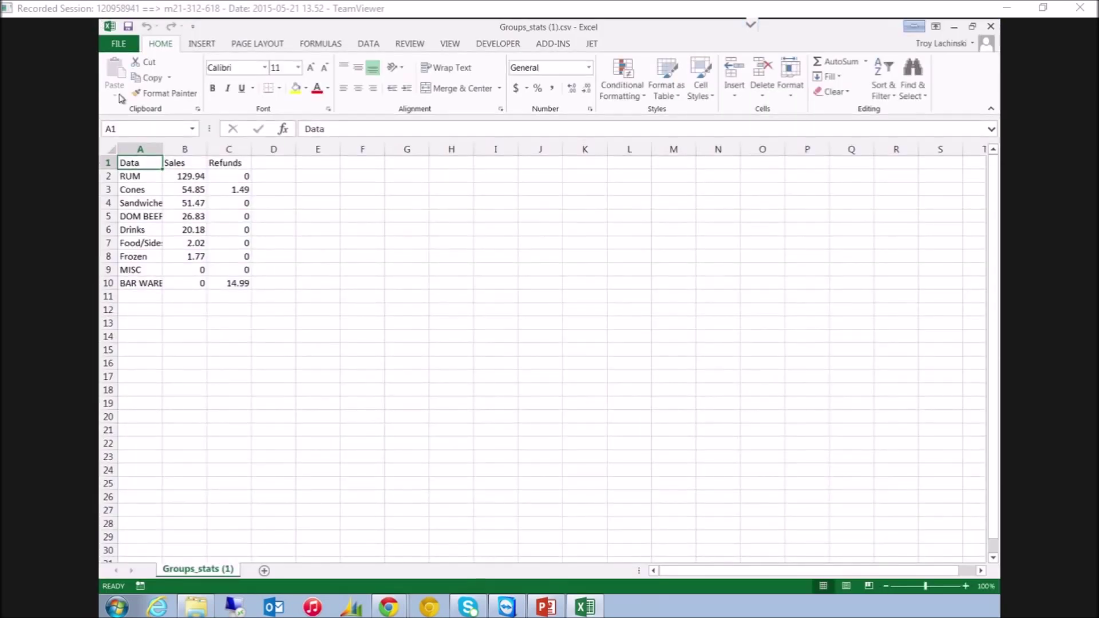
double_click(162, 149)
left_click_drag(133, 176, 217, 265)
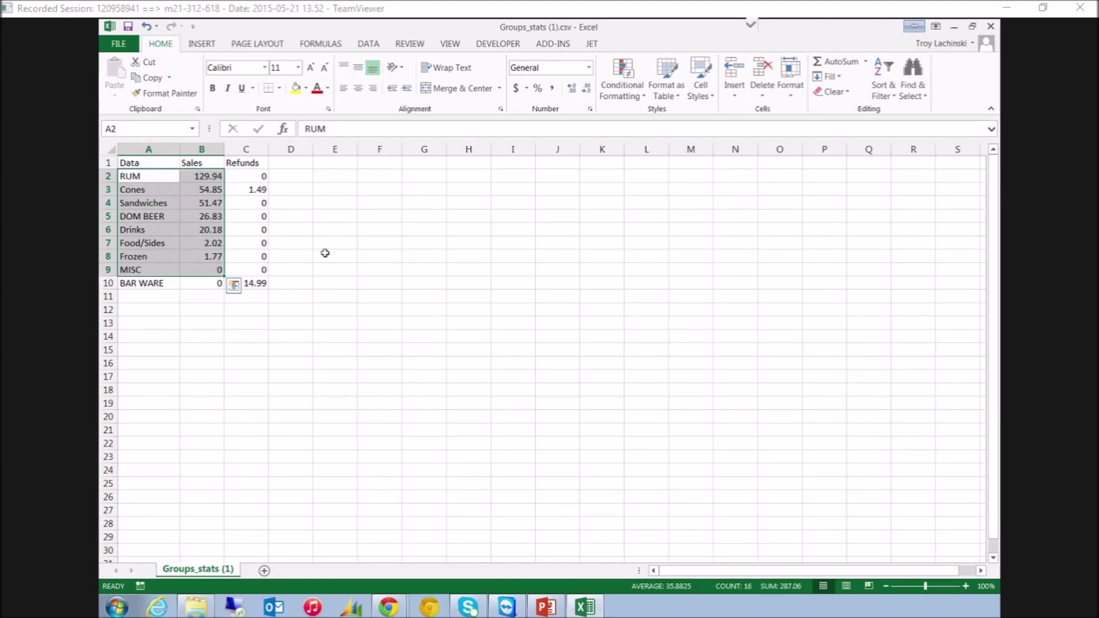
left_click(954, 27)
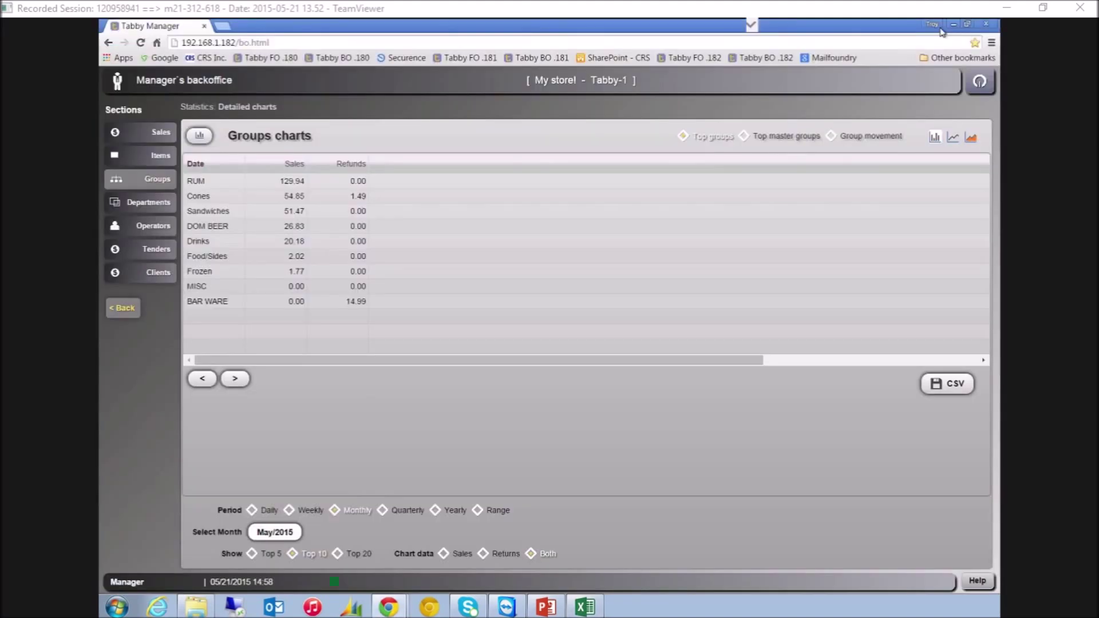
Export the 3098-record Items database list from Store management as Items (3).csv and open it
left_click(127, 308)
left_click(194, 109)
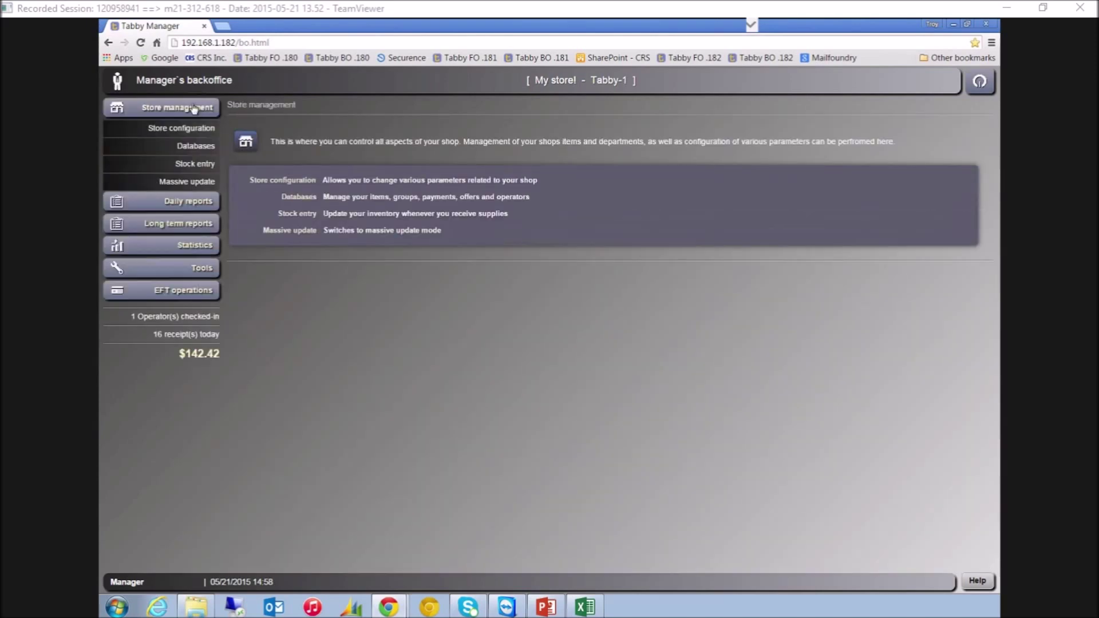
left_click(197, 147)
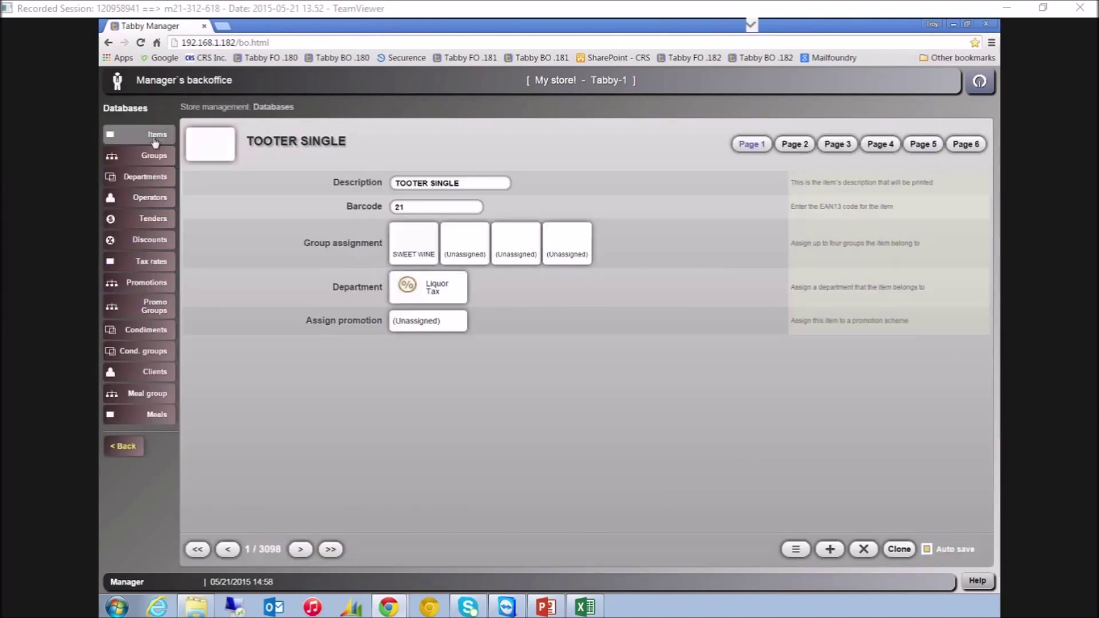
left_click(795, 550)
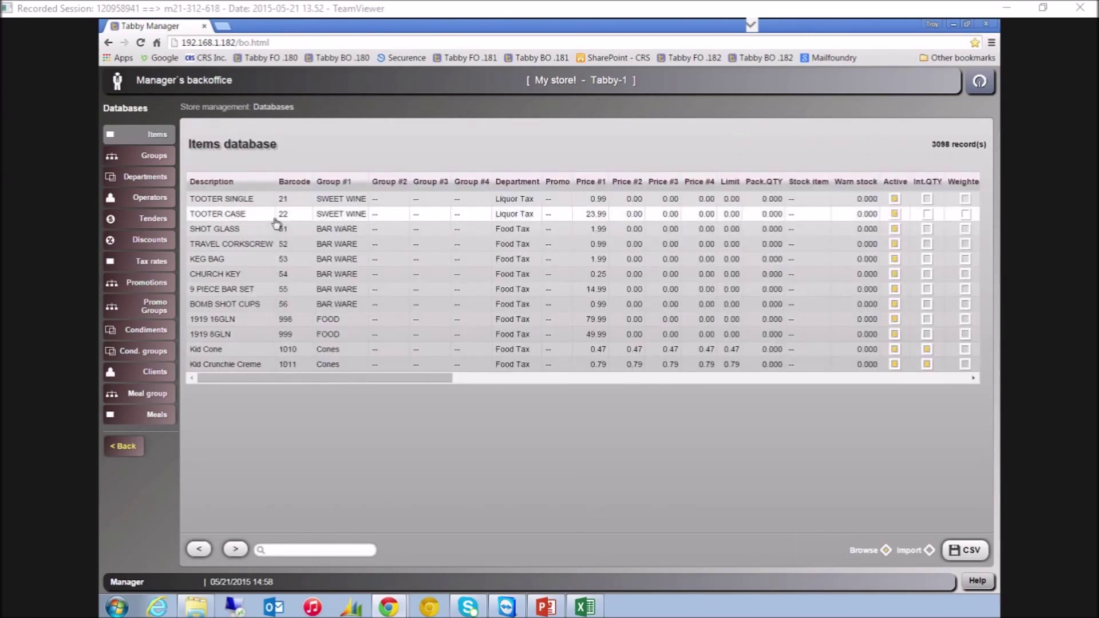
left_click(967, 552)
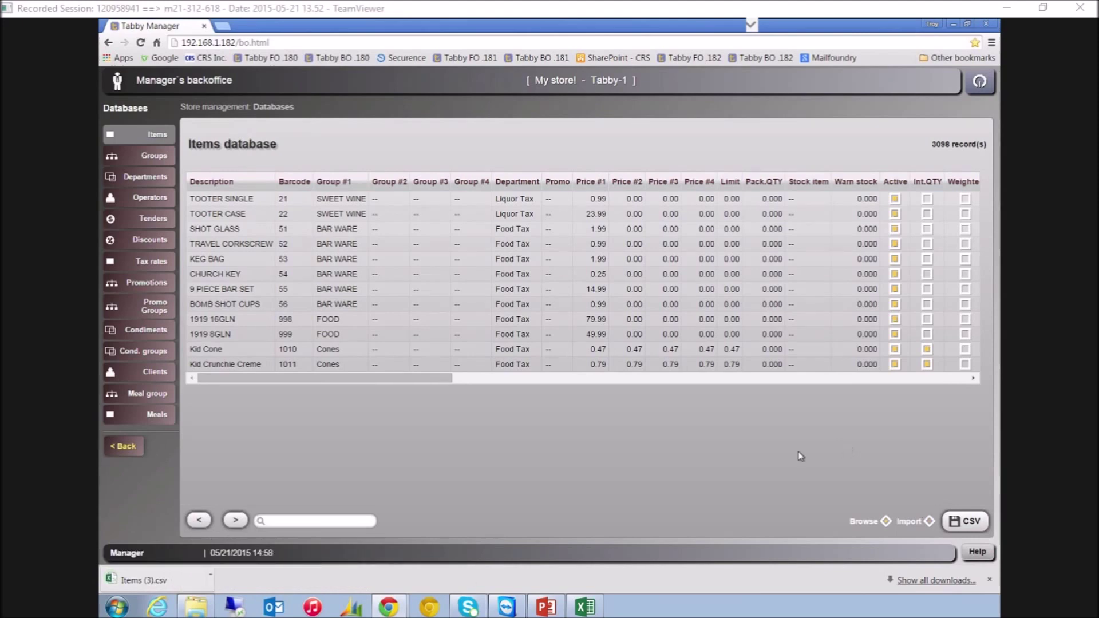
left_click(188, 575)
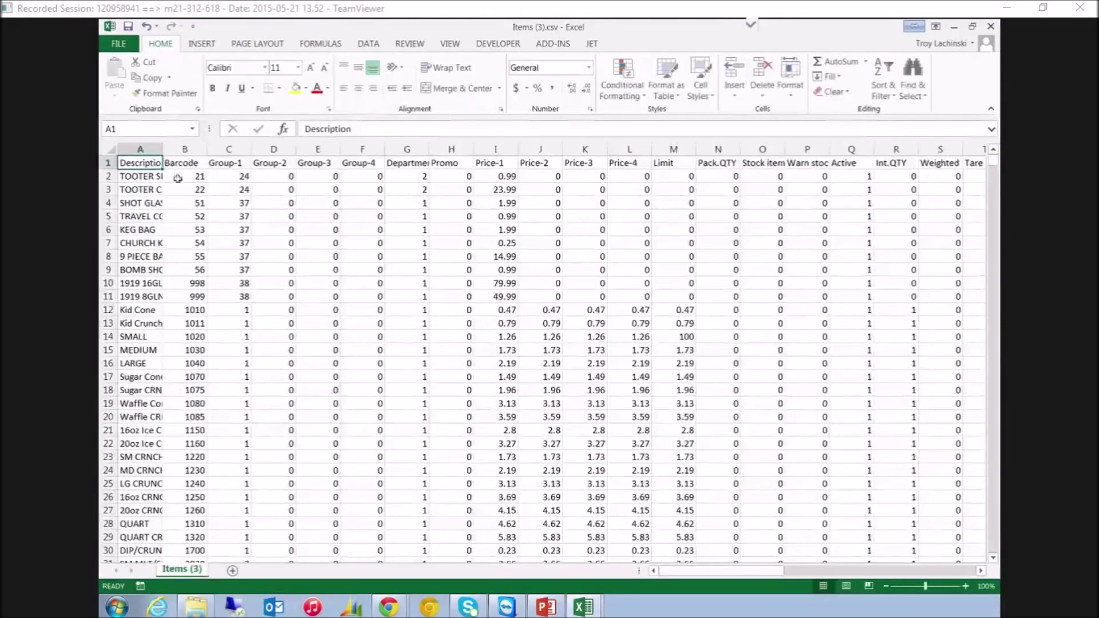
Widen column A for item descriptions and browse the item rows, ending on the first Price-1 value
left_click_drag(163, 149, 190, 149)
left_click(175, 175)
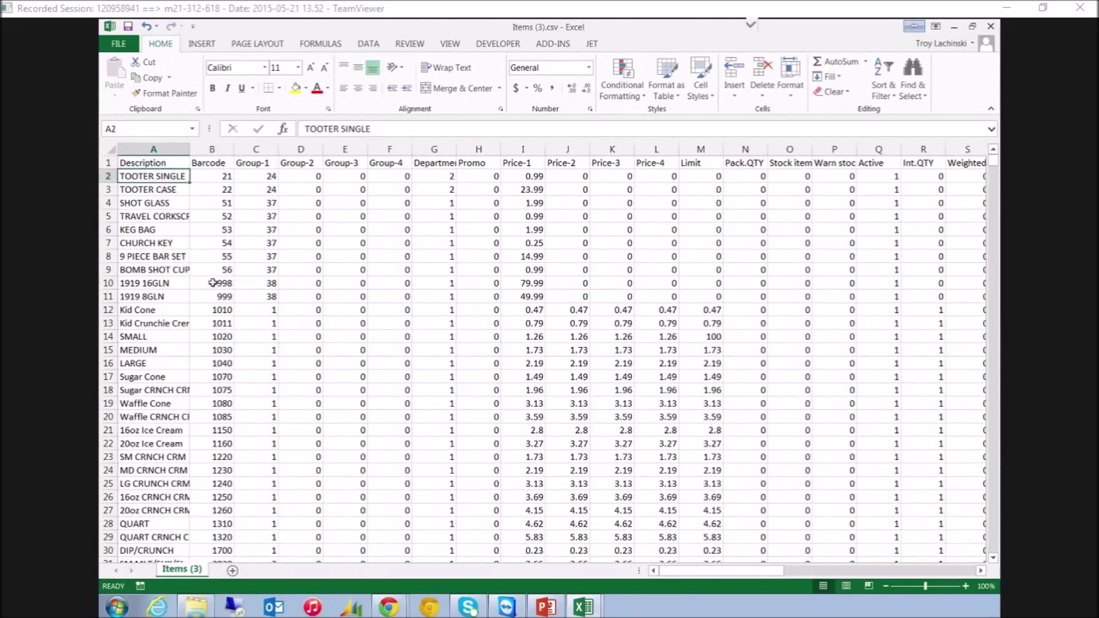
key("Page_Down")
key("Page_Down")
key("Page_Down")
key("Page_Down")
key("Page_Down")
key("Page_Down")
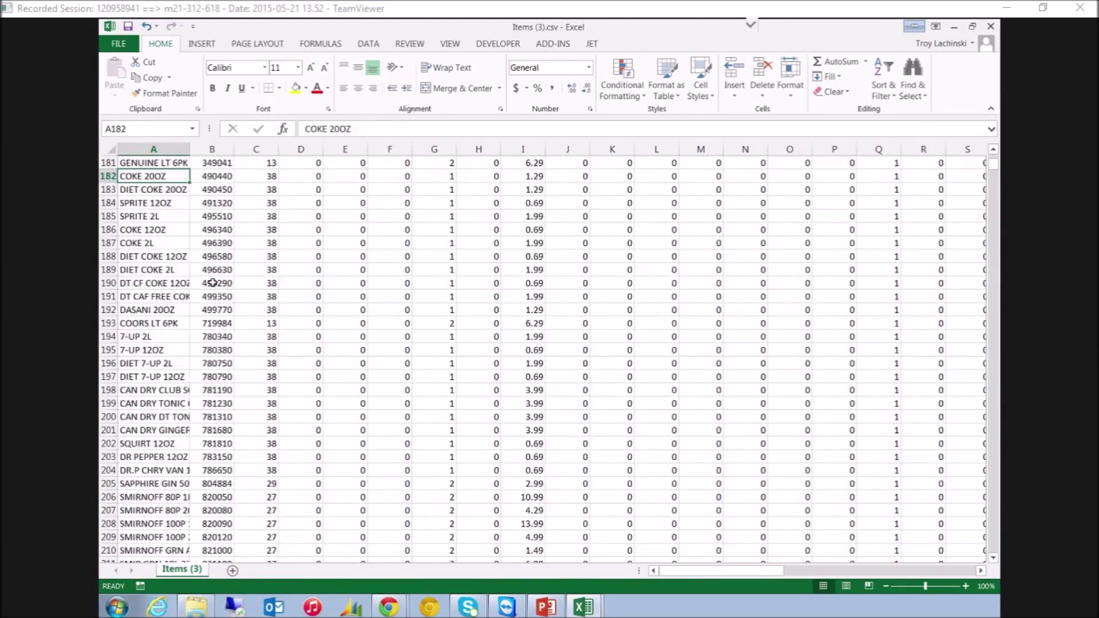
key("Down")
key("Down")
key("Down")
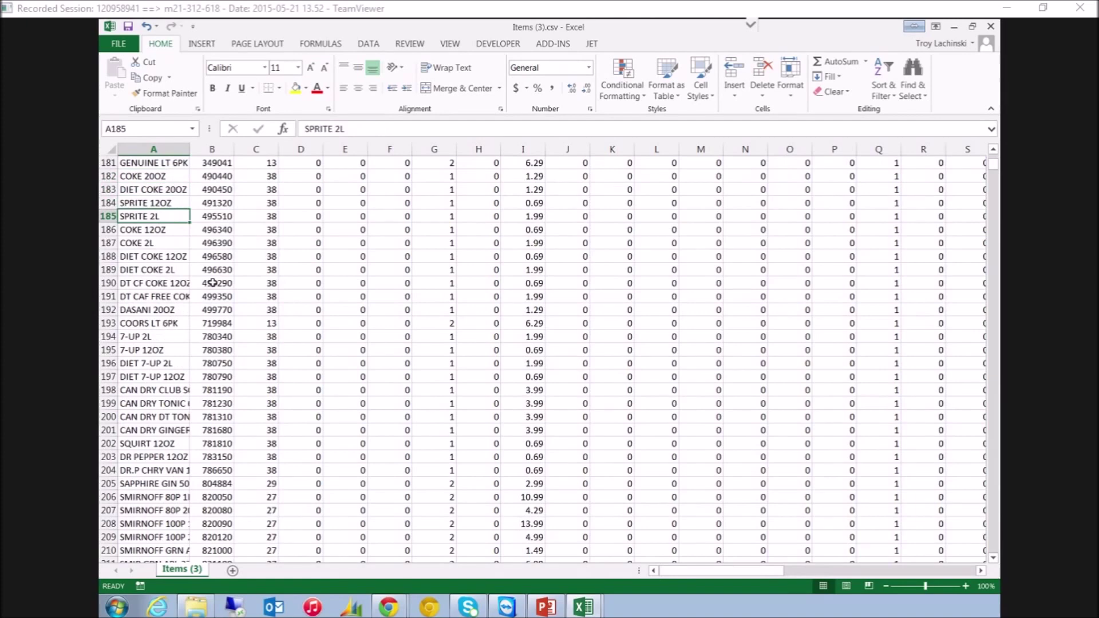
key("Page_Up")
key("Page_Up")
key("Page_Up")
key("Page_Up")
key("Page_Up")
key("Page_Up")
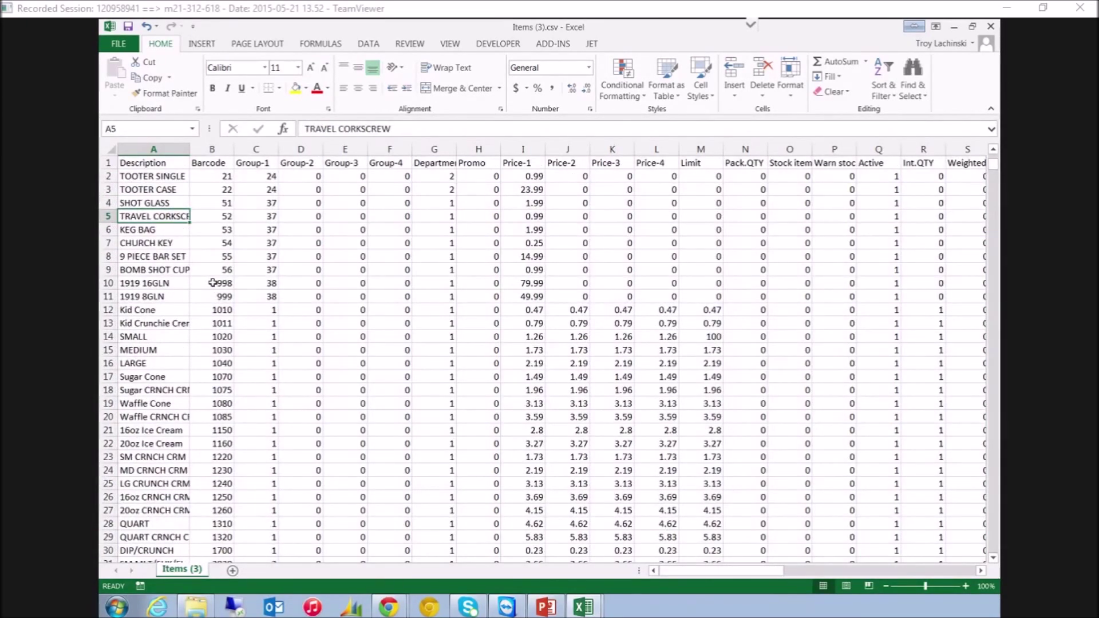
key("Up")
key("Up")
key("Down")
key("Down")
key("Down")
key("Down")
key("Down")
key("Down")
key("Down")
key("Down")
key("Down")
key("Down")
key("Down")
key("Down")
key("Down")
key("Down")
key("Down")
key("Down")
key("Down")
key("Down")
key("Down")
key("Down")
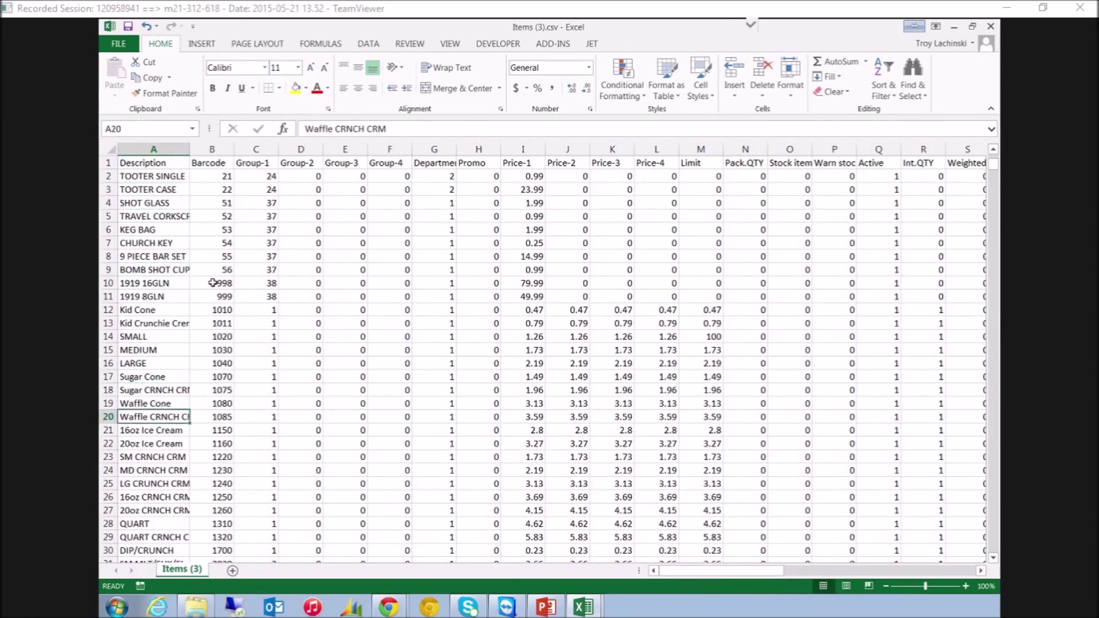
key("Down")
key("Up")
key("Up")
key("Up")
key("Up")
key("Up")
key("Up")
key("Up")
key("Up")
key("Up")
key("Up")
key("Up")
key("Up")
key("Up")
key("Up")
key("Up")
key("Up")
key("Up")
key("Up")
key("Up")
key("Up")
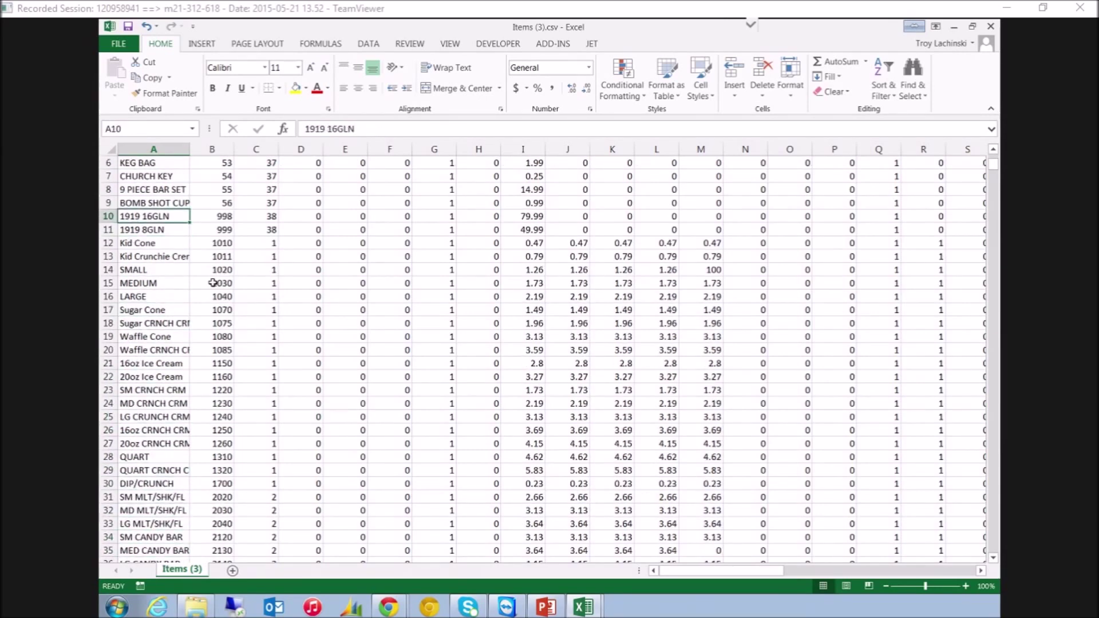
key("Right")
key("Right")
key("Right")
key("Right")
key("Right")
key("Right")
key("Right")
key("Right")
key("Down")
key("Down")
key("Down")
key("Down")
key("Down")
key("Down")
key("Down")
key("Down")
key("Down")
key("Down")
key("Down")
key("Down")
key("Down")
key("Down")
key("Down")
key("Down")
key("Down")
key("Down")
key("Down")
key("Down")
key("Down")
key("Down")
key("Down")
key("Down")
key("Down")
key("Down")
key("Down")
key("Down")
key("Down")
key("Down")
key("Down")
key("Down")
key("Down")
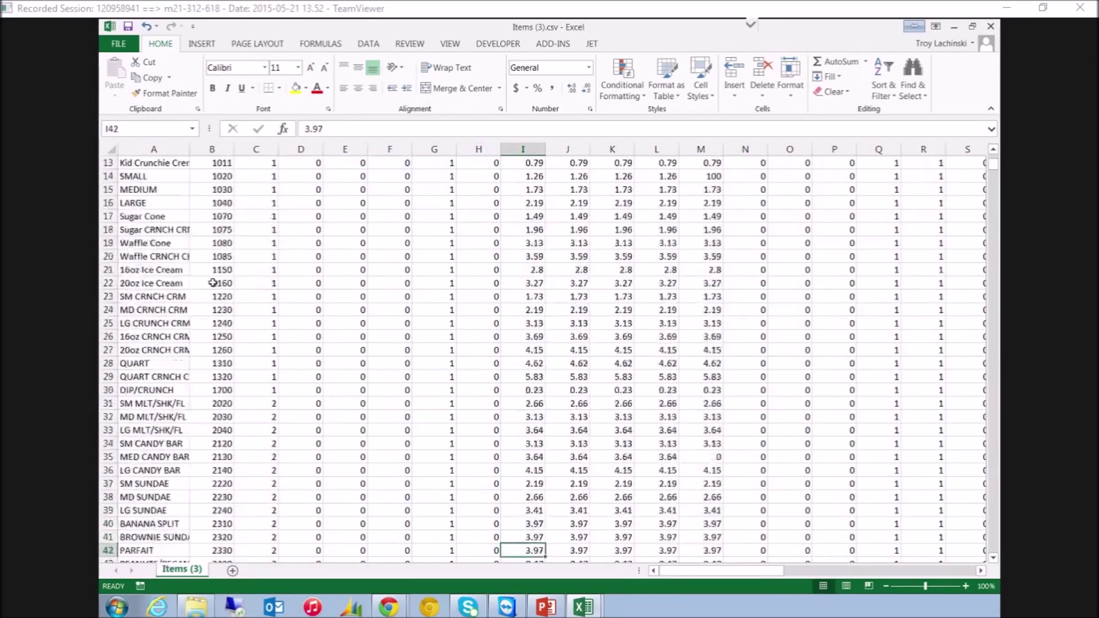
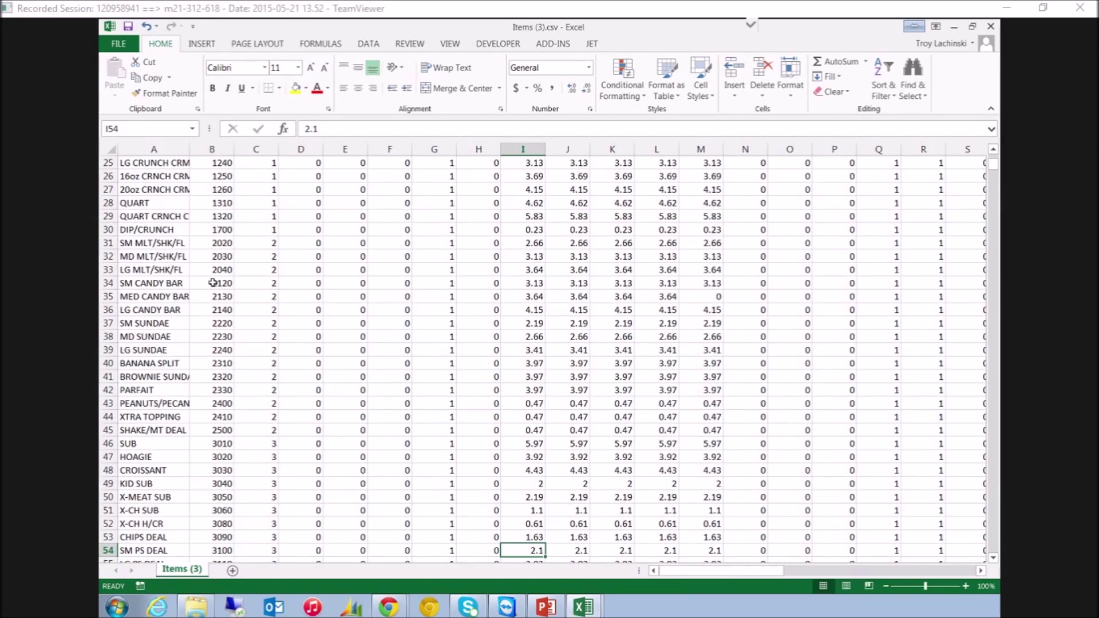
Copy the two E&J XO BRANDY item rows (359–360)
left_click(165, 219)
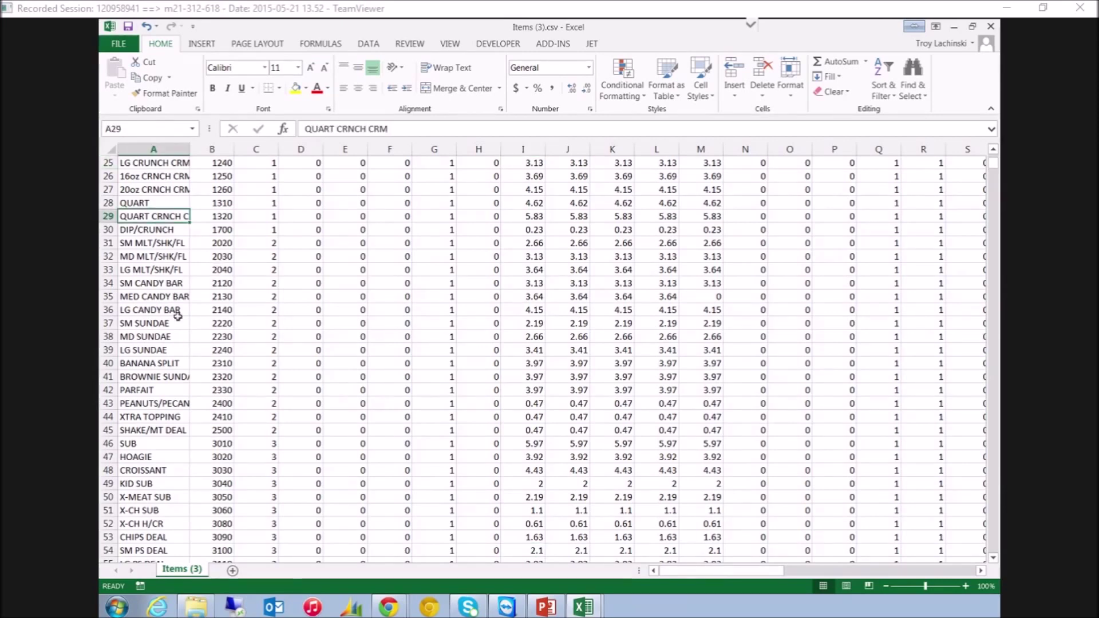
key("Page_Down")
key("Page_Down")
key("Page_Down")
key("Page_Down")
key("Page_Down")
key("Page_Down")
key("Page_Down")
key("Page_Down")
key("Page_Down")
key("Page_Down")
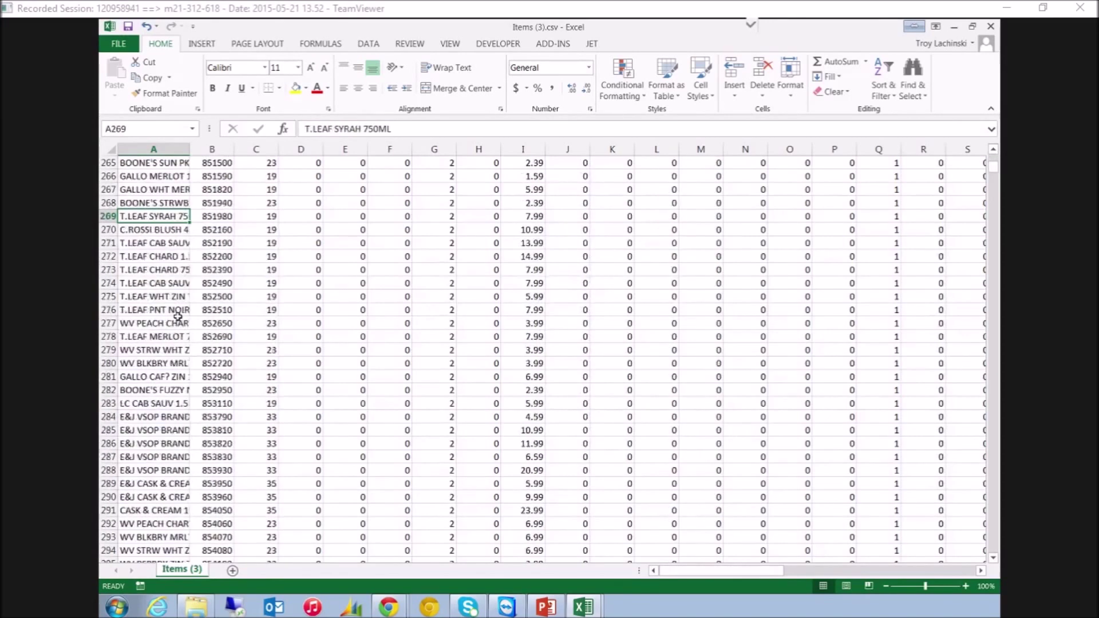
key("Page_Down")
key("shift+Down")
key("shift+Right")
key("shift+Right")
key("shift+Right")
key("shift+Right")
key("shift+Right")
key("shift+Right")
key("shift+Right")
key("shift+Right")
key("shift+Right")
key("shift+Right")
key("shift+Right")
key("shift+Right")
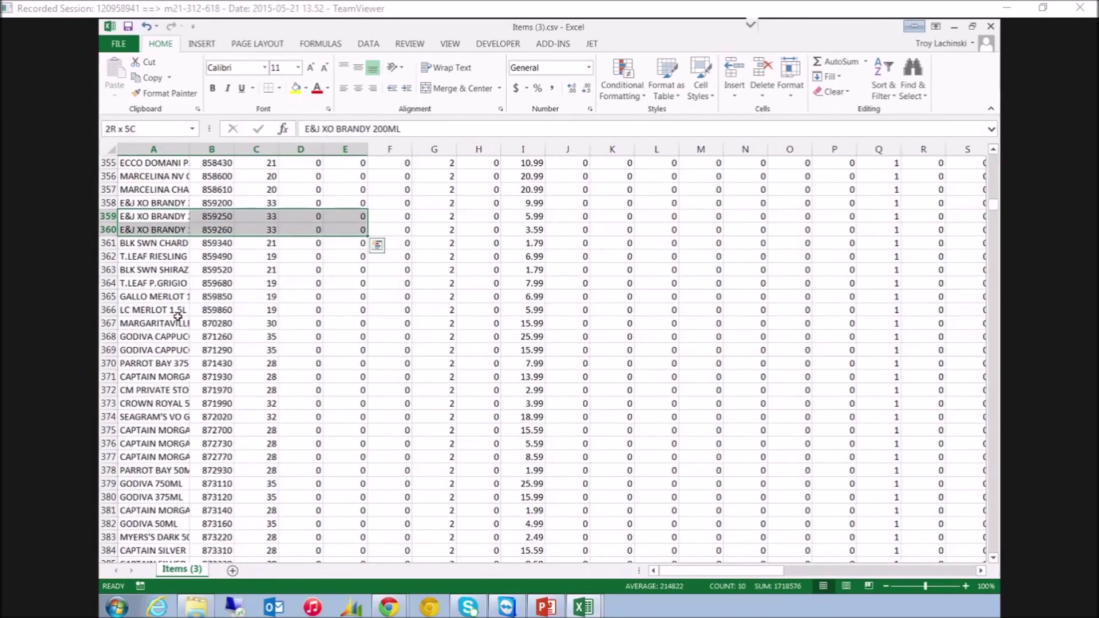
key("shift+Right")
key("shift+Left")
key("ctrl+c")
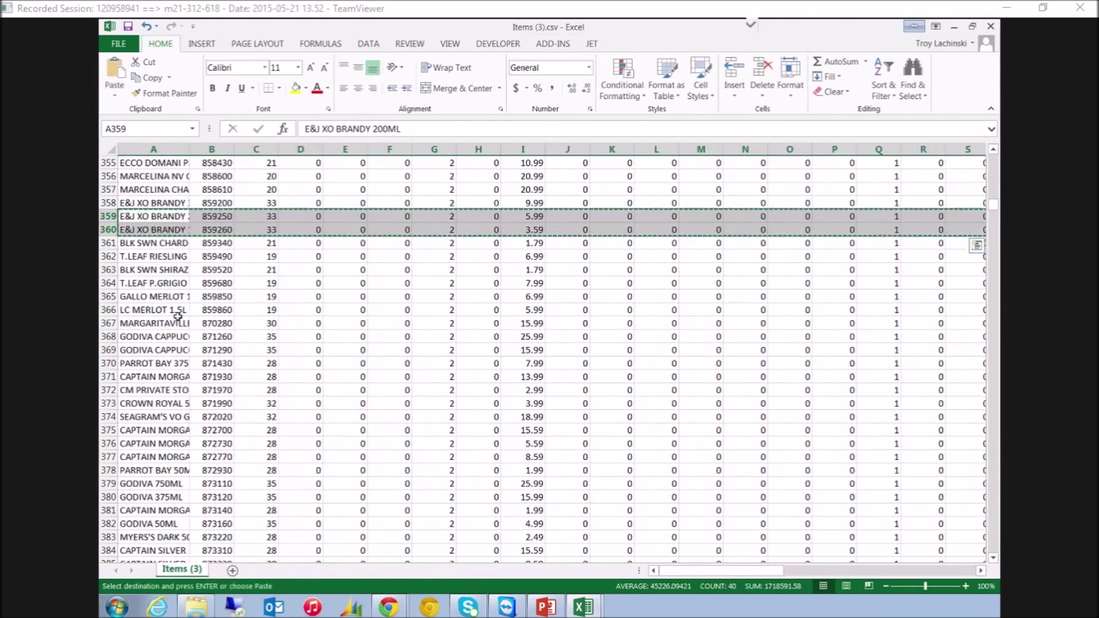
Paste the brandy rows into row 3100, the first empty row below Mega Cone
key("Page_Down")
key("Page_Down")
key("Page_Down")
key("Page_Down")
key("Page_Down")
key("Page_Down")
key("Page_Down")
key("Page_Down")
key("Page_Down")
key("Page_Down")
key("Page_Down")
key("Page_Down")
key("Page_Down")
key("Page_Down")
key("Page_Down")
key("Page_Down")
key("Page_Down")
key("Page_Down")
key("Page_Down")
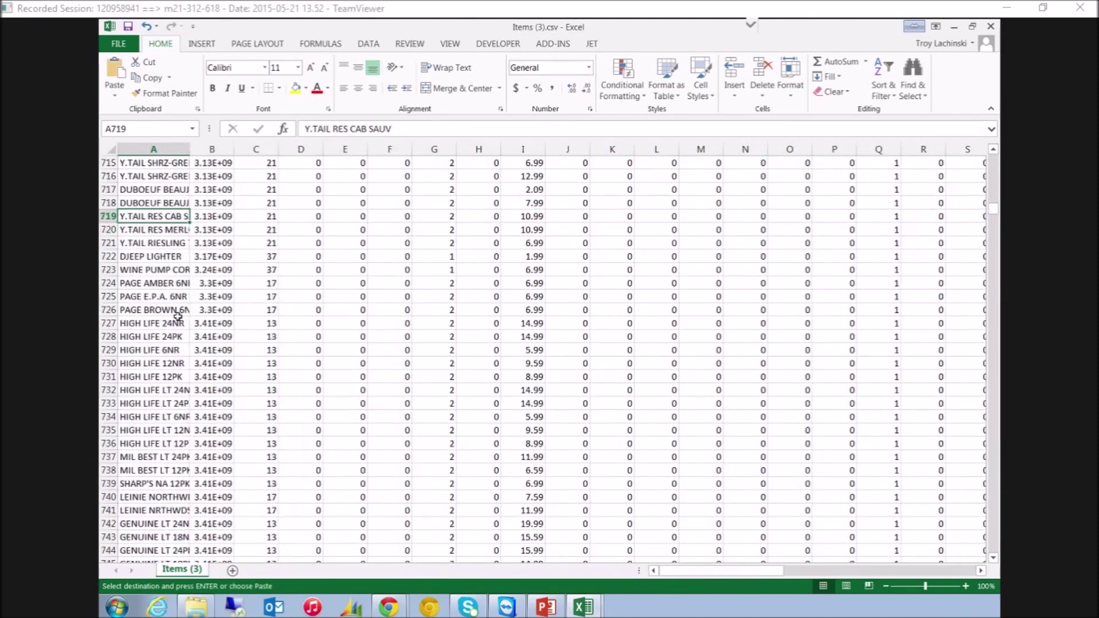
key("Page_Down")
key("Page_Down")
key("Page_Down")
key("Page_Down")
key("Page_Down")
key("Page_Down")
key("Page_Down")
key("Page_Down")
key("Page_Down")
key("Page_Down")
key("Page_Down")
key("Page_Down")
key("Page_Down")
key("Page_Down")
key("Page_Down")
key("Page_Down")
key("Page_Down")
key("Page_Down")
key("Page_Down")
key("Page_Down")
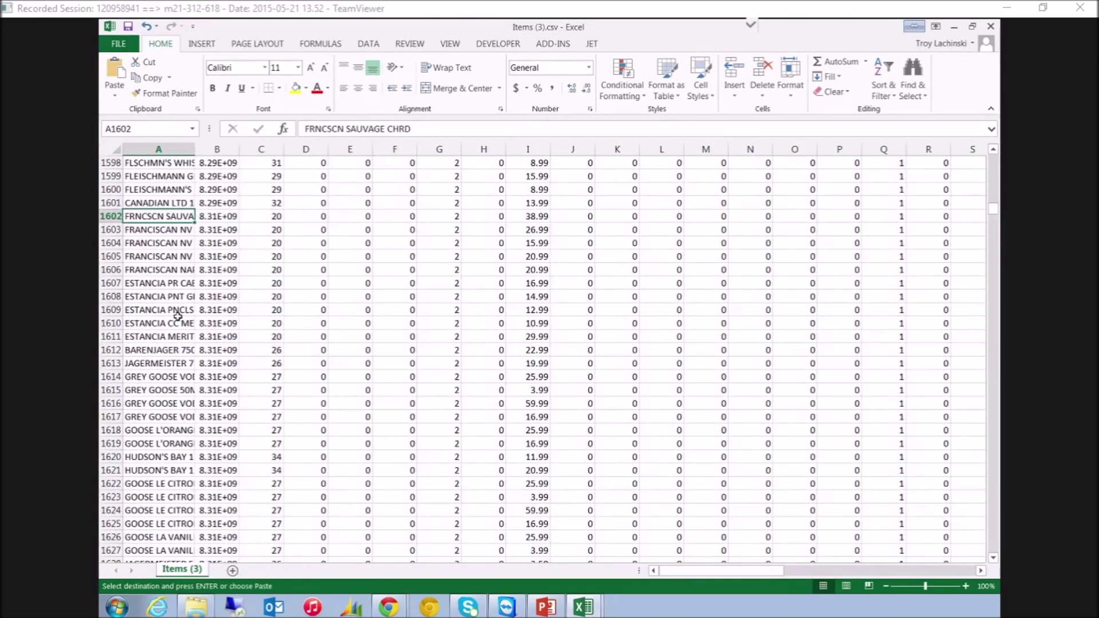
key("ctrl+Down")
key("Down")
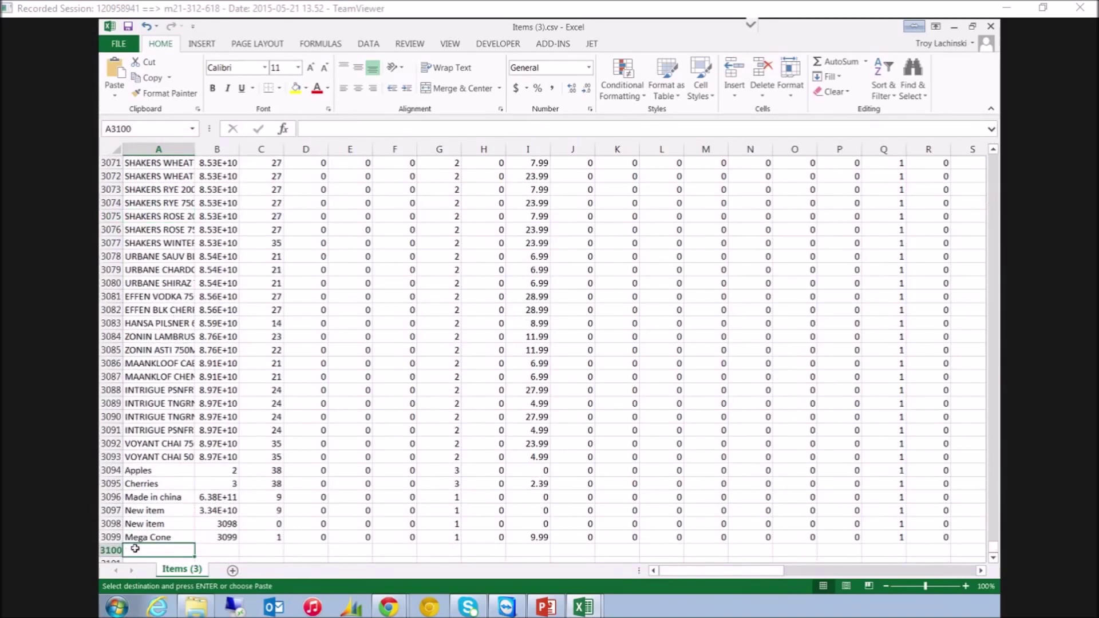
left_click(115, 69)
key("Up")
key("Up")
key("Up")
key("Up")
key("Up")
key("Up")
key("Up")
key("Up")
key("Up")
key("Up")
key("Up")
key("Up")
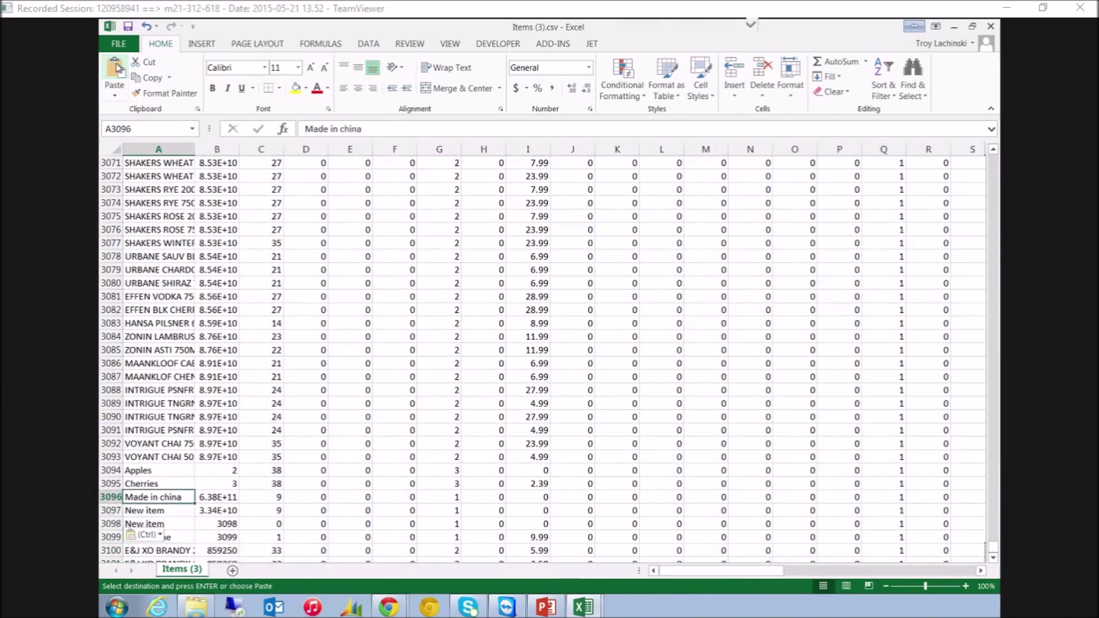
key("Down")
key("Down")
key("Down")
key("Down")
key("Down")
key("Down")
key("Down")
key("Down")
key("Down")
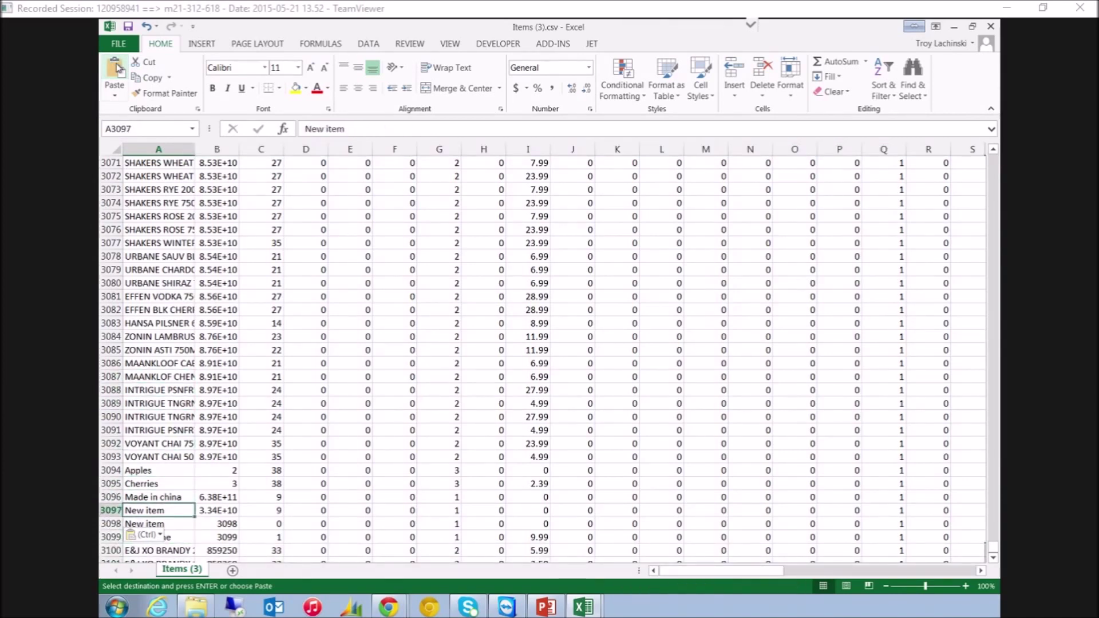
Widen column B so the full barcode numbers show
double_click(240, 149)
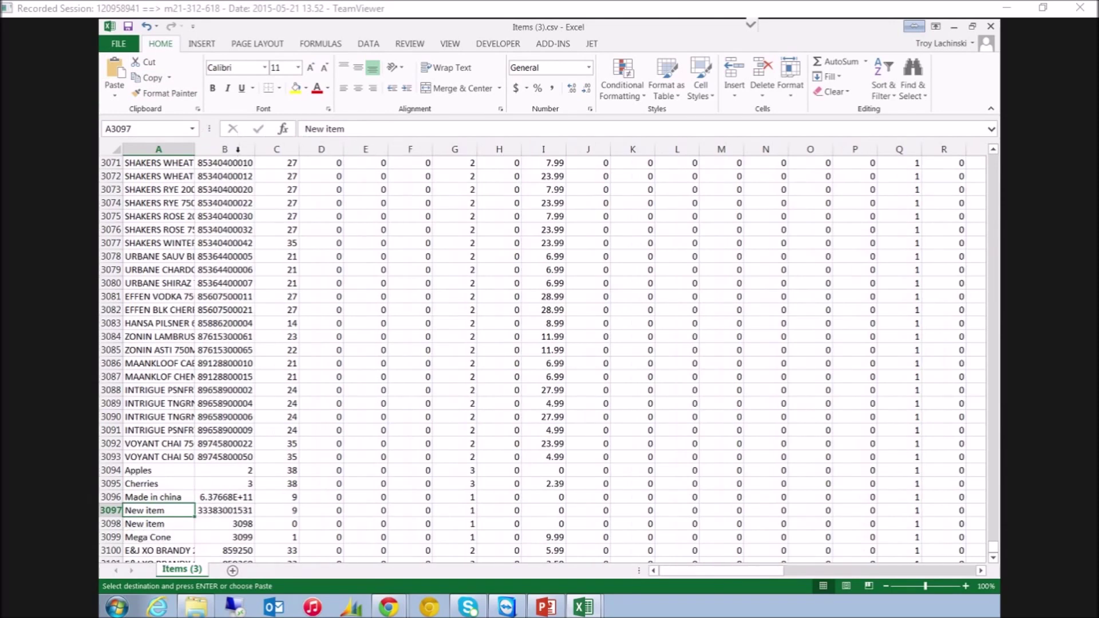
scroll(390, 327, "down", 3)
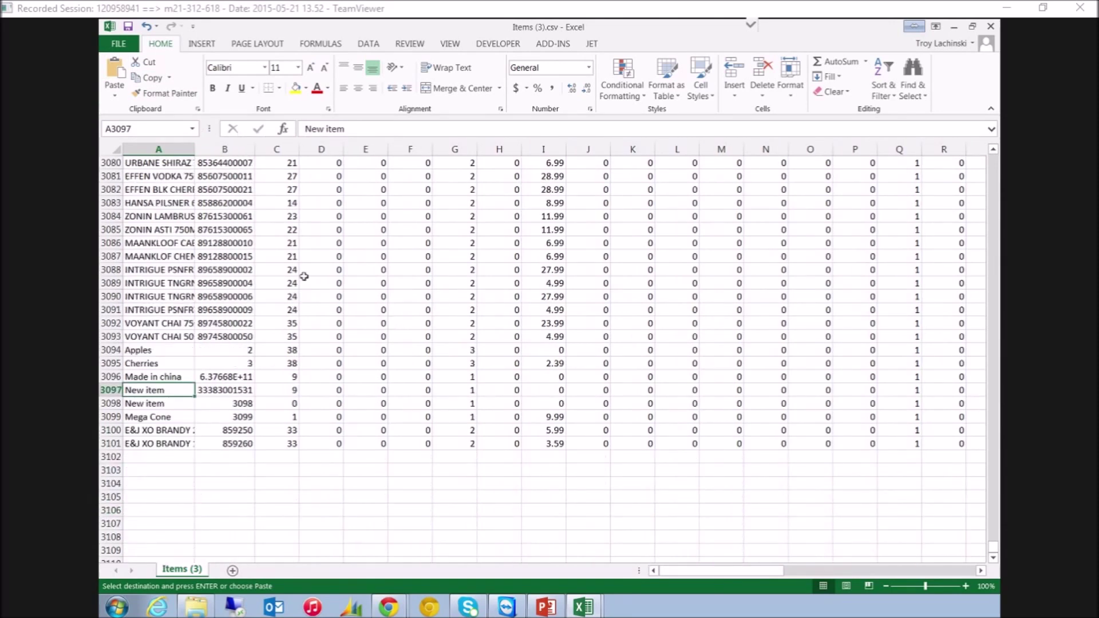
left_click_drag(254, 149, 274, 148)
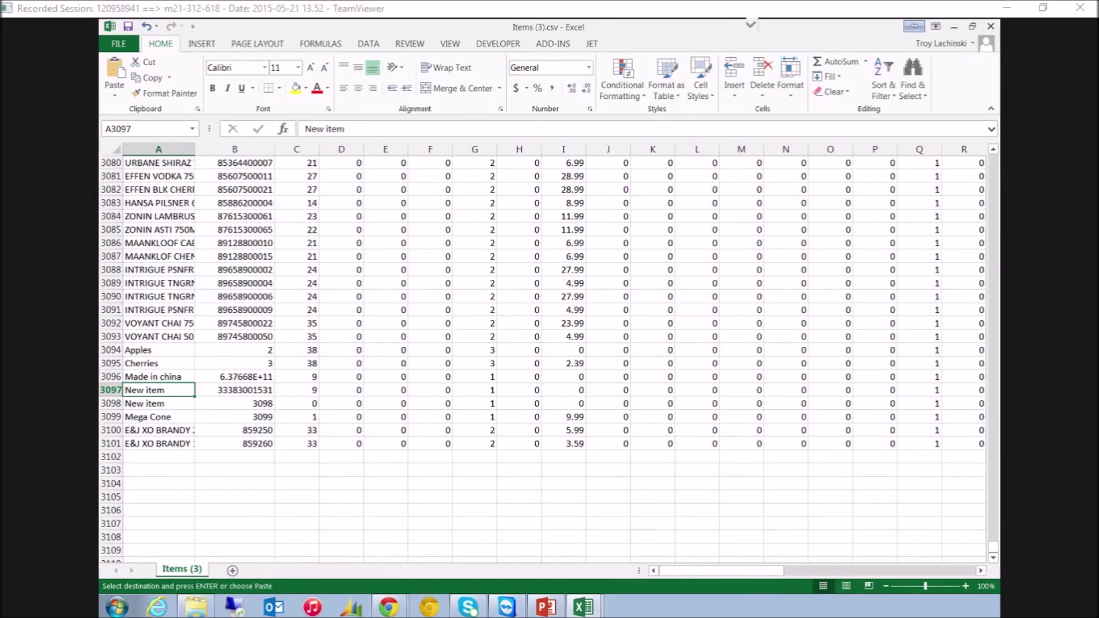
Minimize Excel and visit the items Import page, cancelling the file picker
left_click(954, 27)
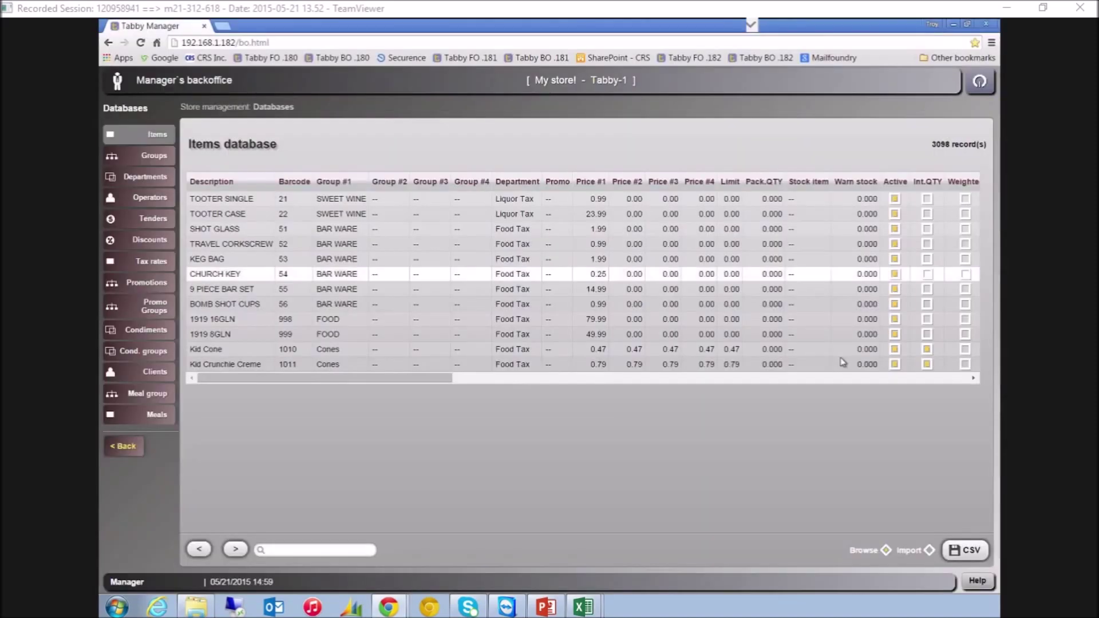
left_click(927, 551)
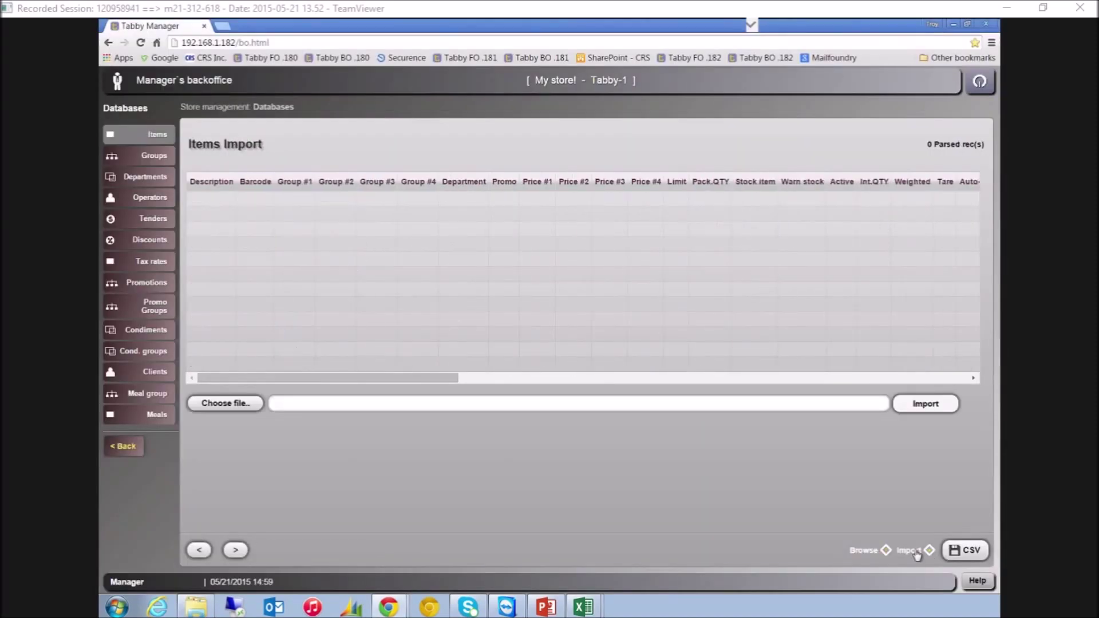
left_click(225, 403)
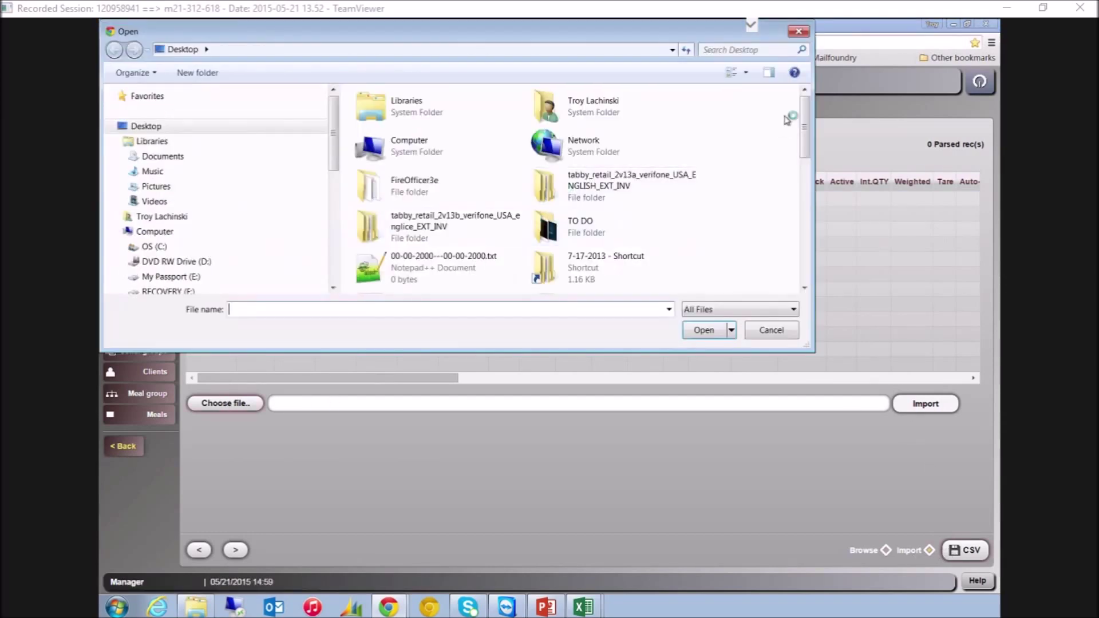
left_click(805, 34)
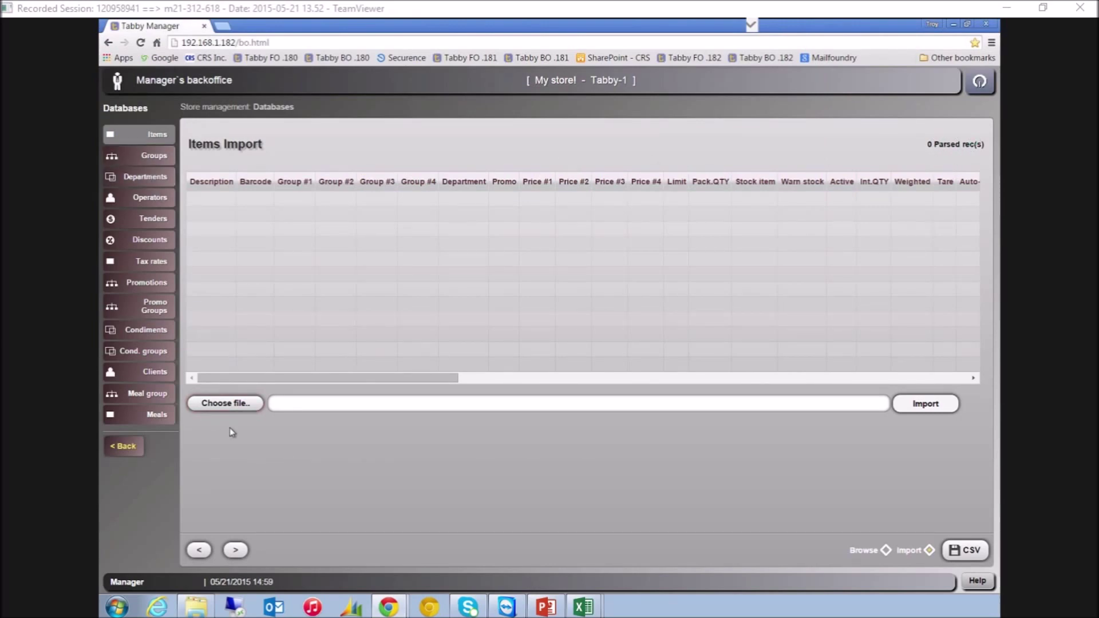
Browse the Groups, Departments and Operators databases, then go to the Tools section
left_click(160, 160)
left_click(158, 178)
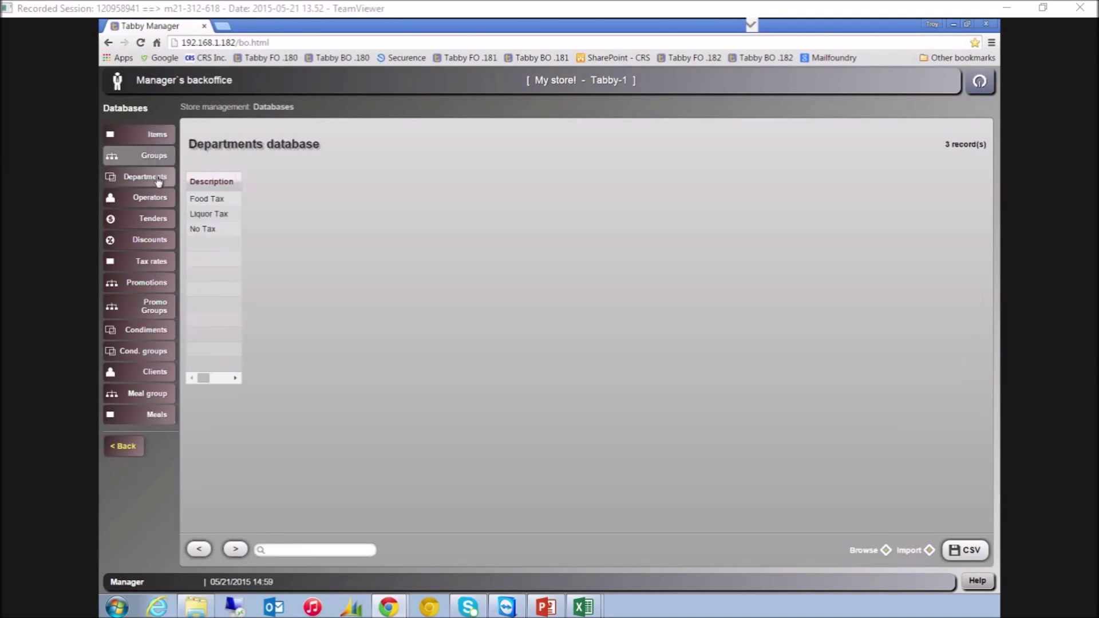
left_click(160, 201)
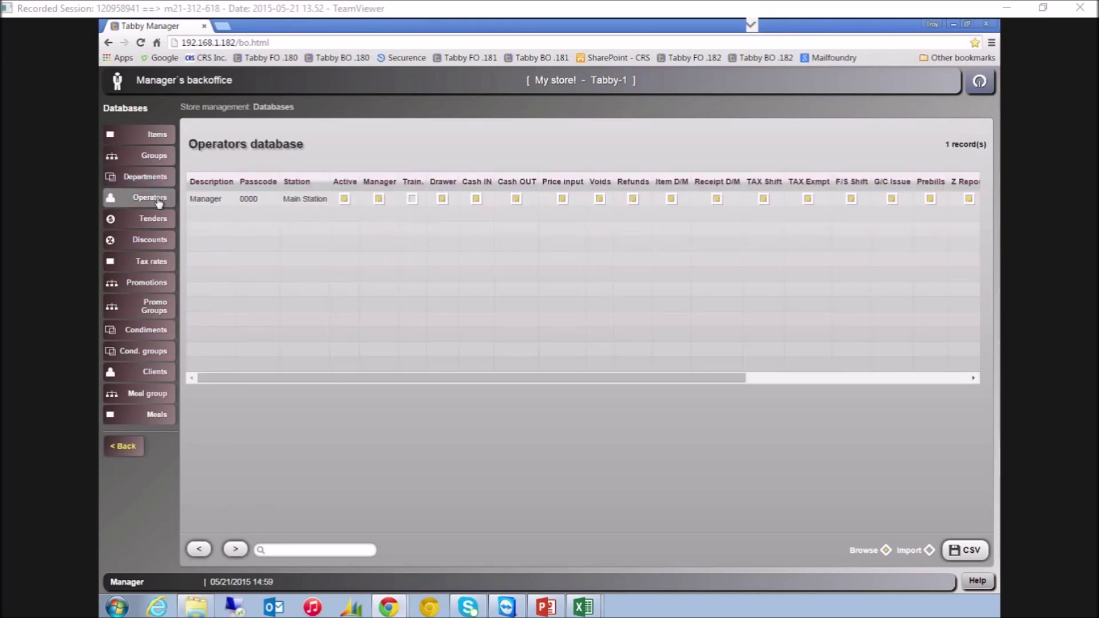
left_click(125, 449)
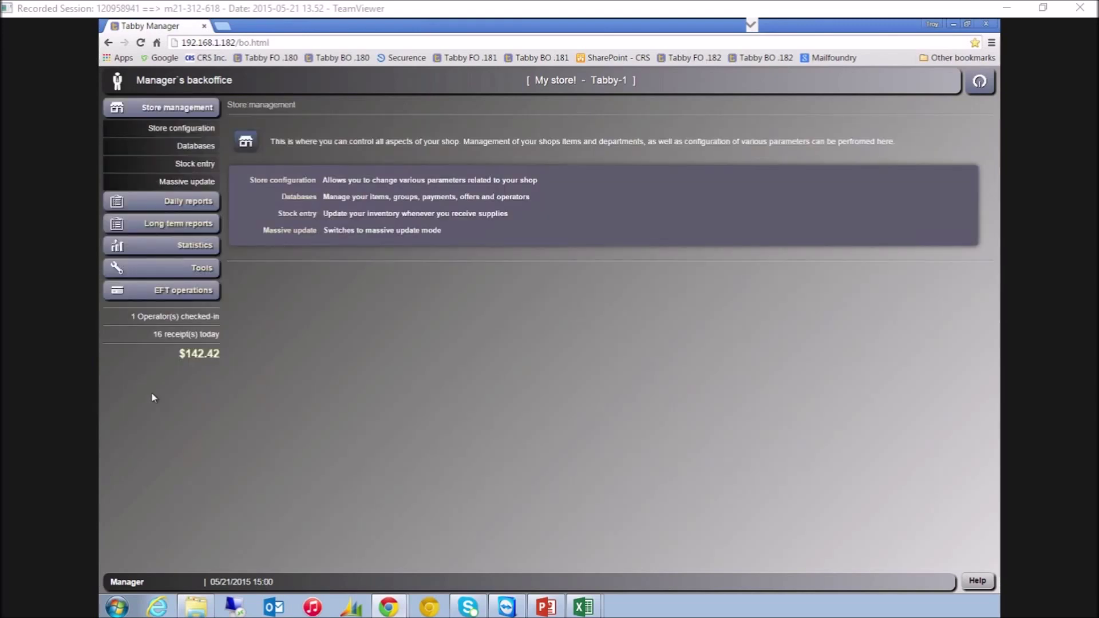
left_click(204, 271)
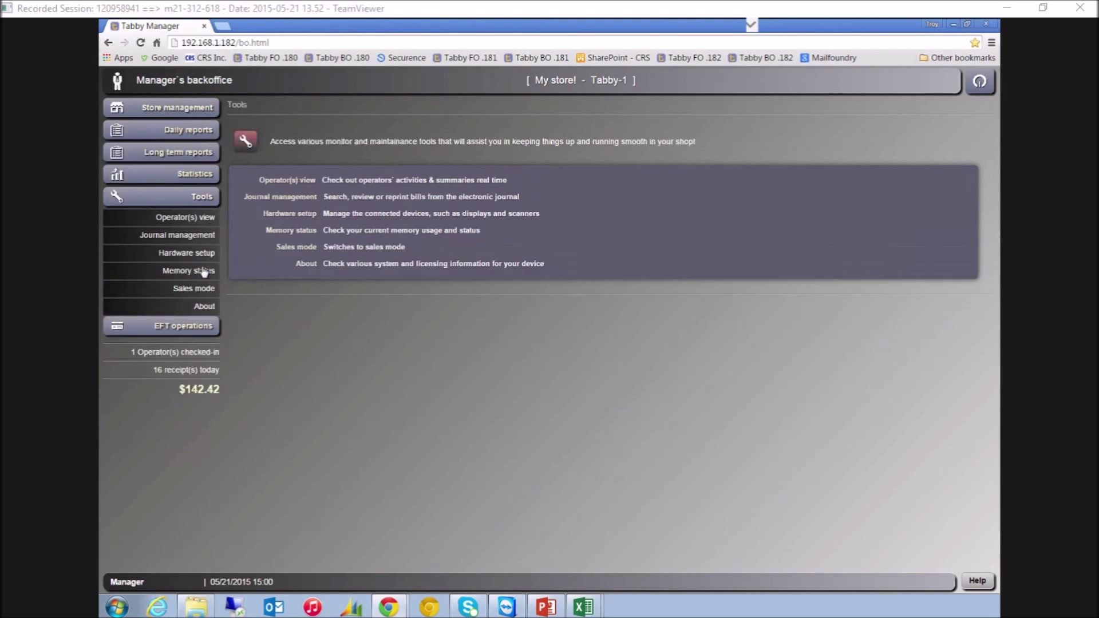
In Journal management, dismiss the read error, refresh, and run a keyword search
left_click(195, 236)
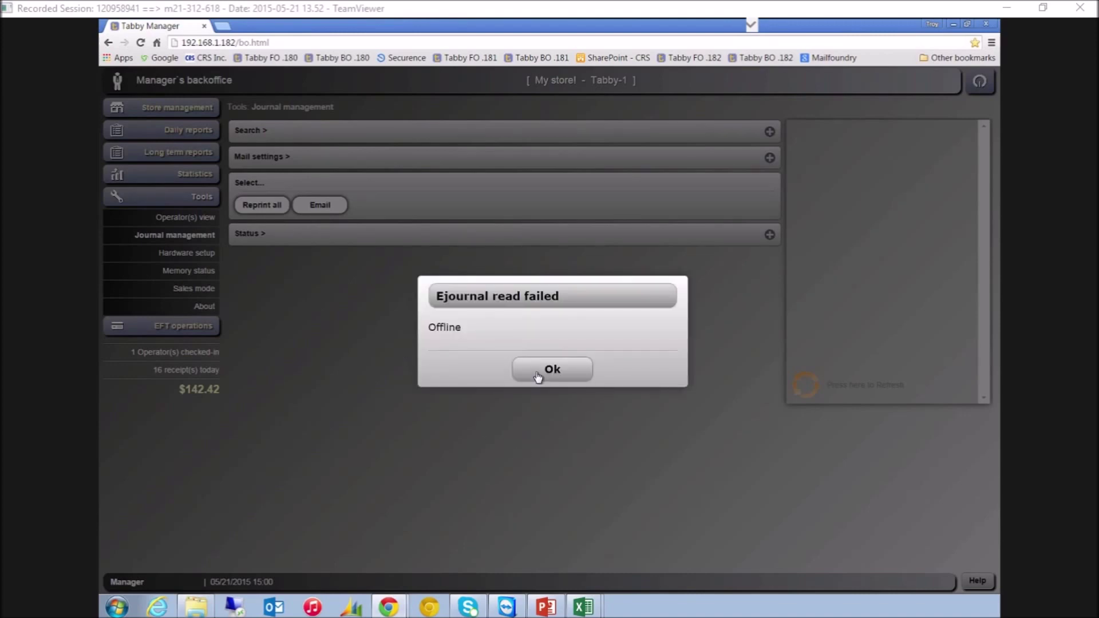
left_click(537, 376)
left_click(810, 384)
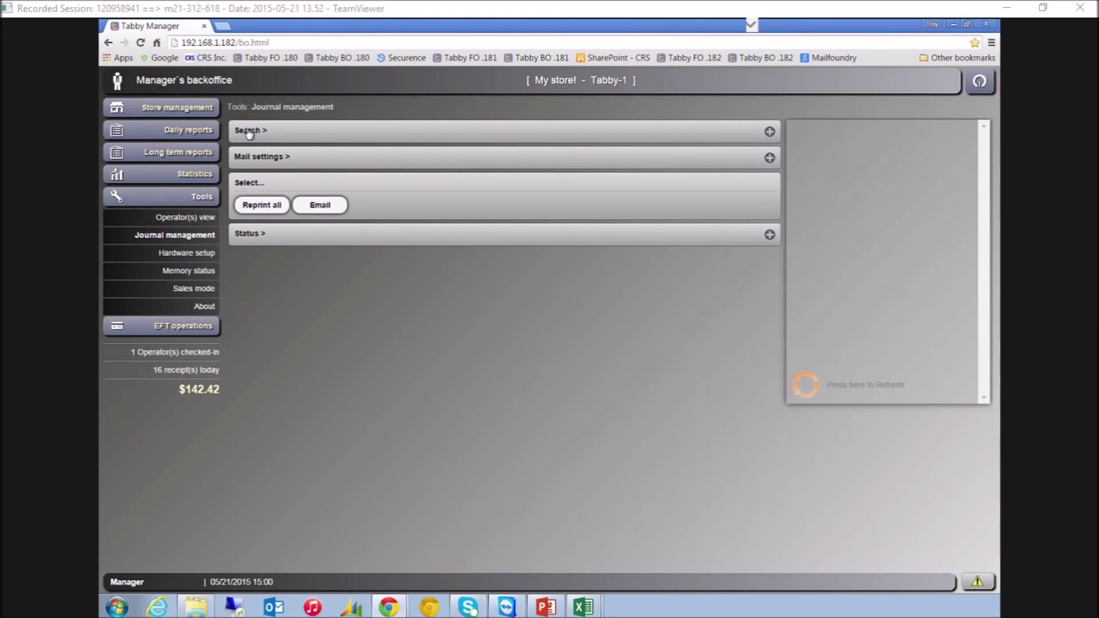
left_click(249, 132)
left_click(338, 209)
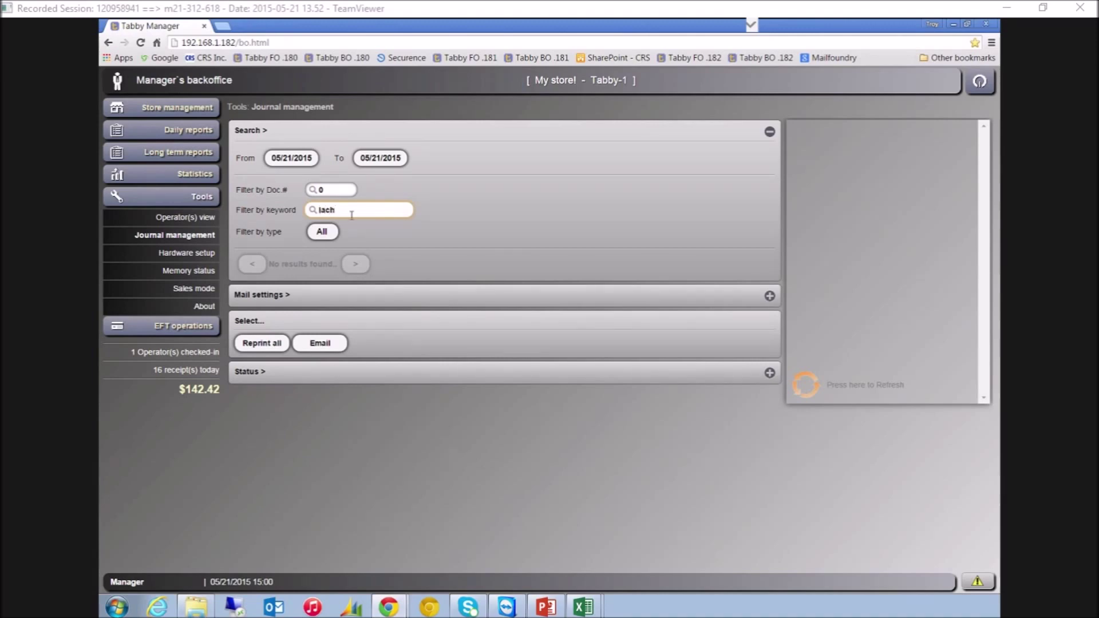
left_click(810, 389)
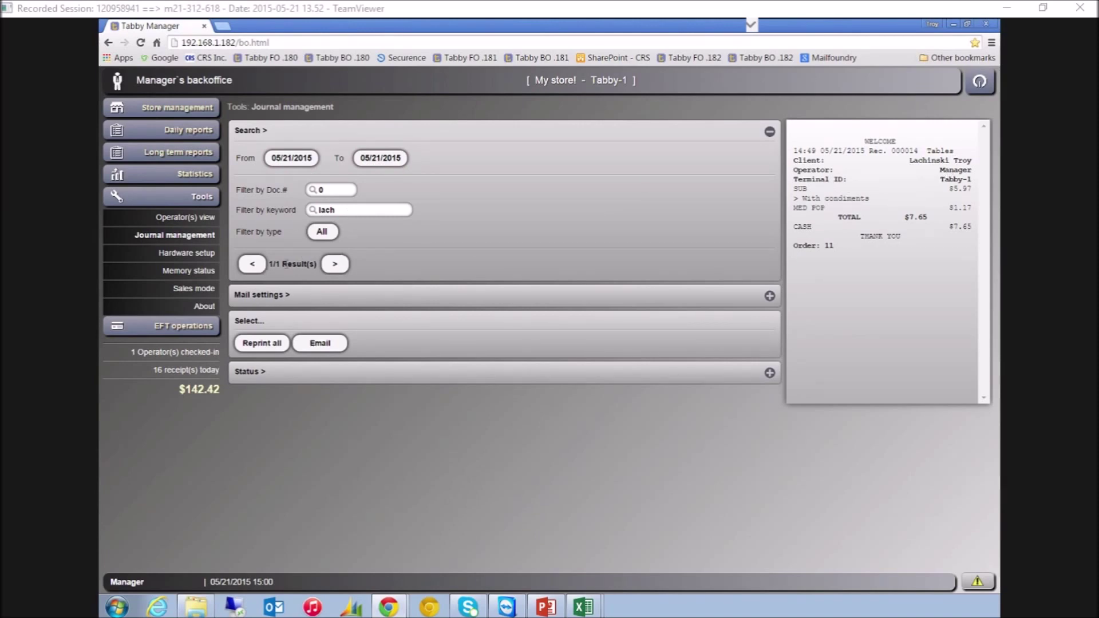
Replace the keyword 'lach' with 'cone' and step through the 4 matching receipts
left_click_drag(342, 208, 283, 209)
type("cone")
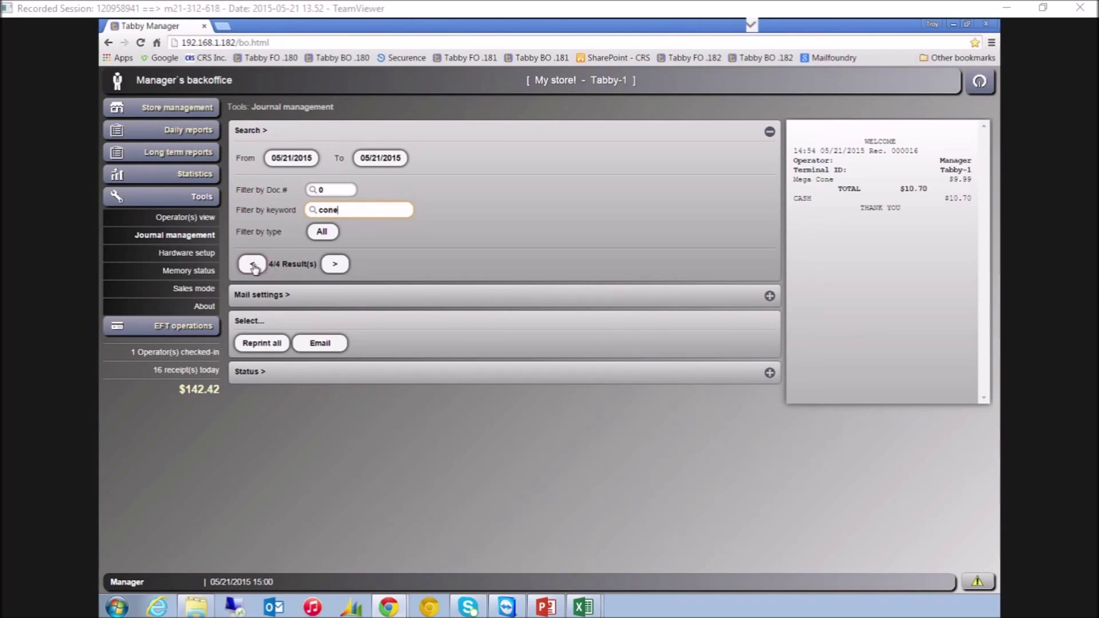
left_click(259, 268)
left_click(260, 269)
left_click(262, 272)
left_click(336, 265)
left_click(336, 265)
left_click(336, 266)
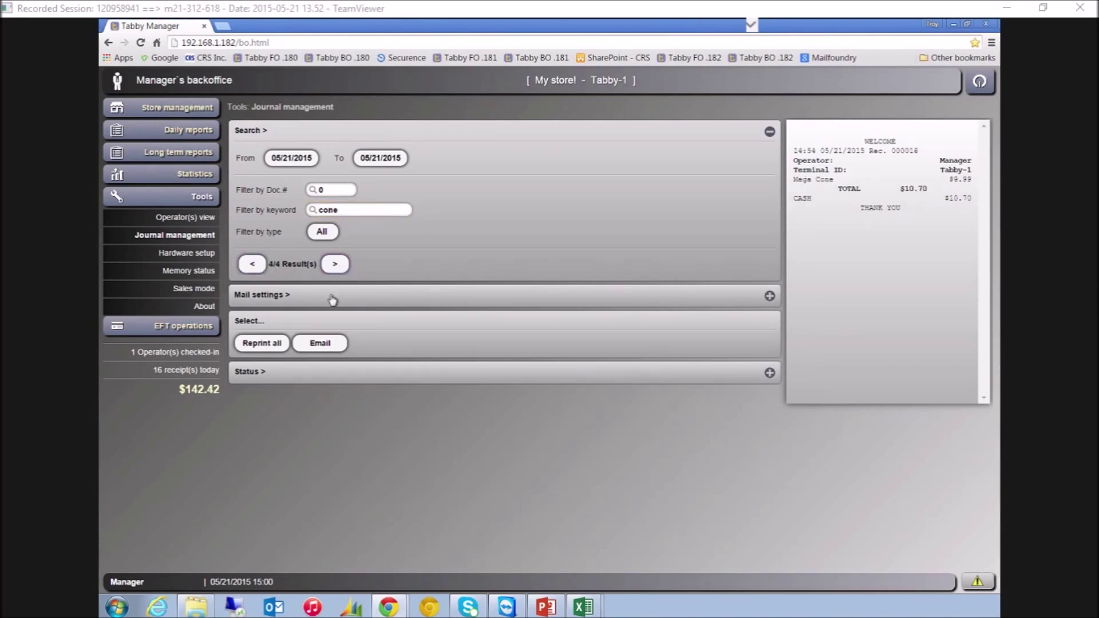
left_click(252, 267)
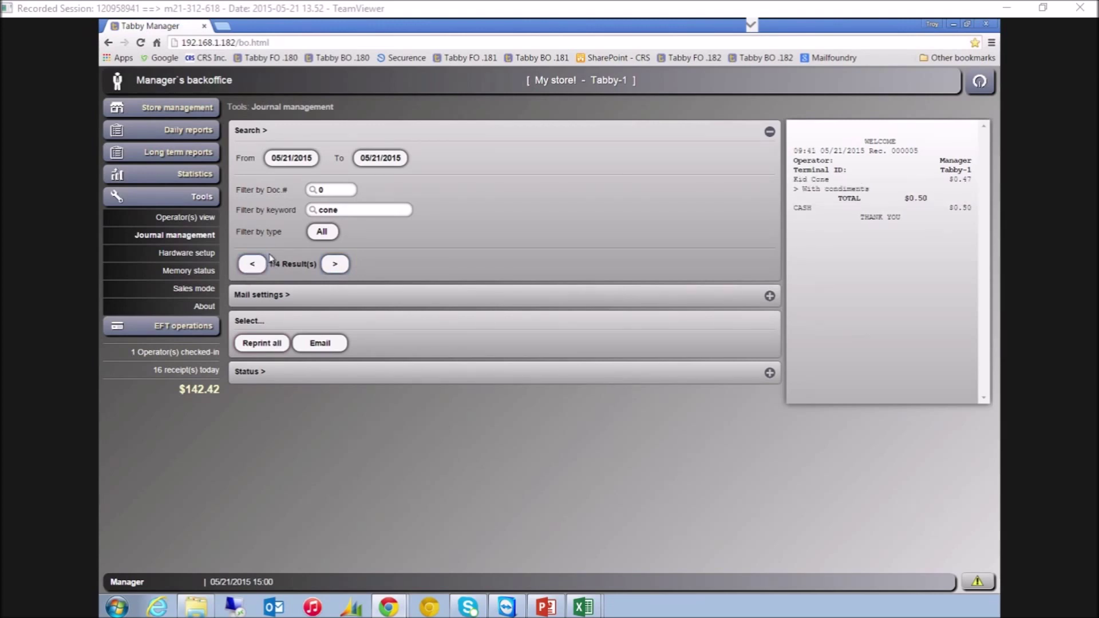
In a new tab, go to CRS Inc. and log in as a dealer with the saved account number and state
left_click(222, 26)
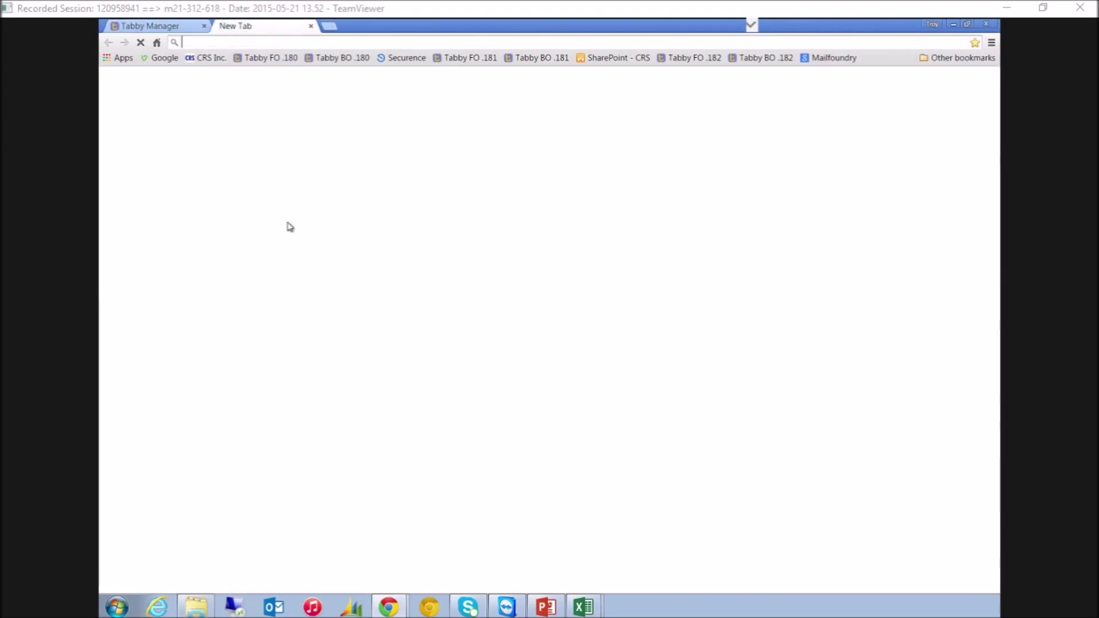
left_click(206, 58)
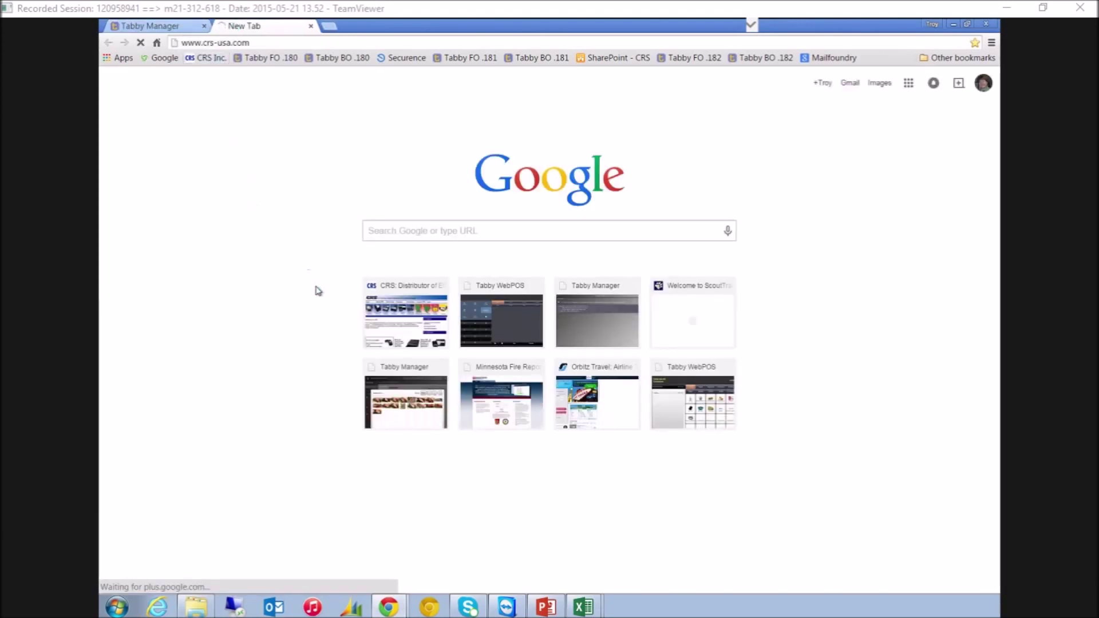
left_click(649, 218)
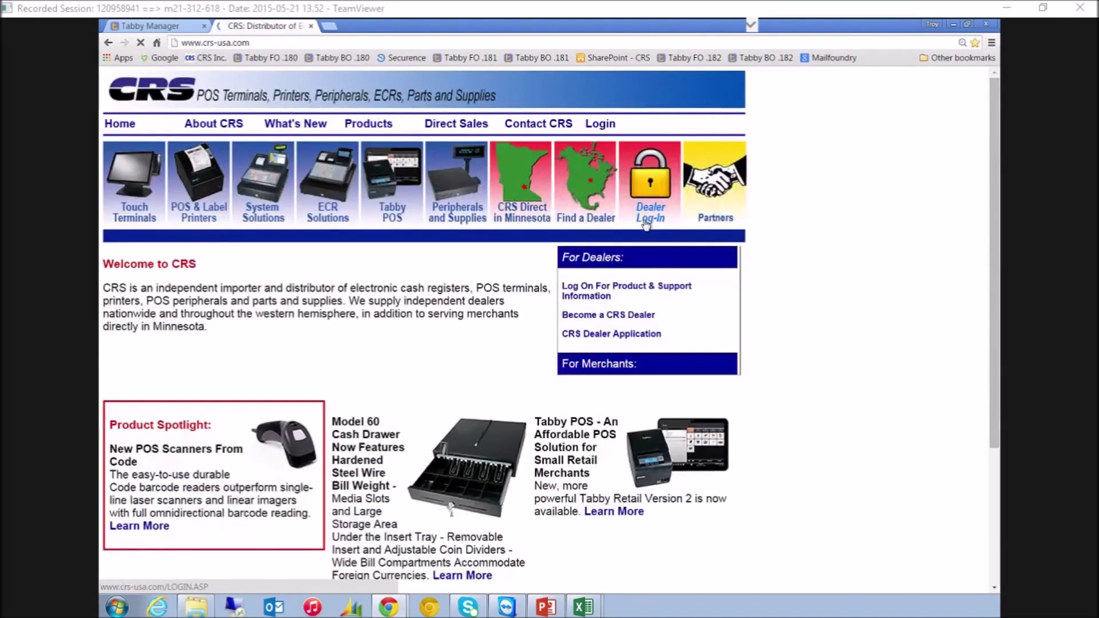
left_click(255, 386)
key("Down")
key("Return")
key("Tab")
type("MN")
key("Return")
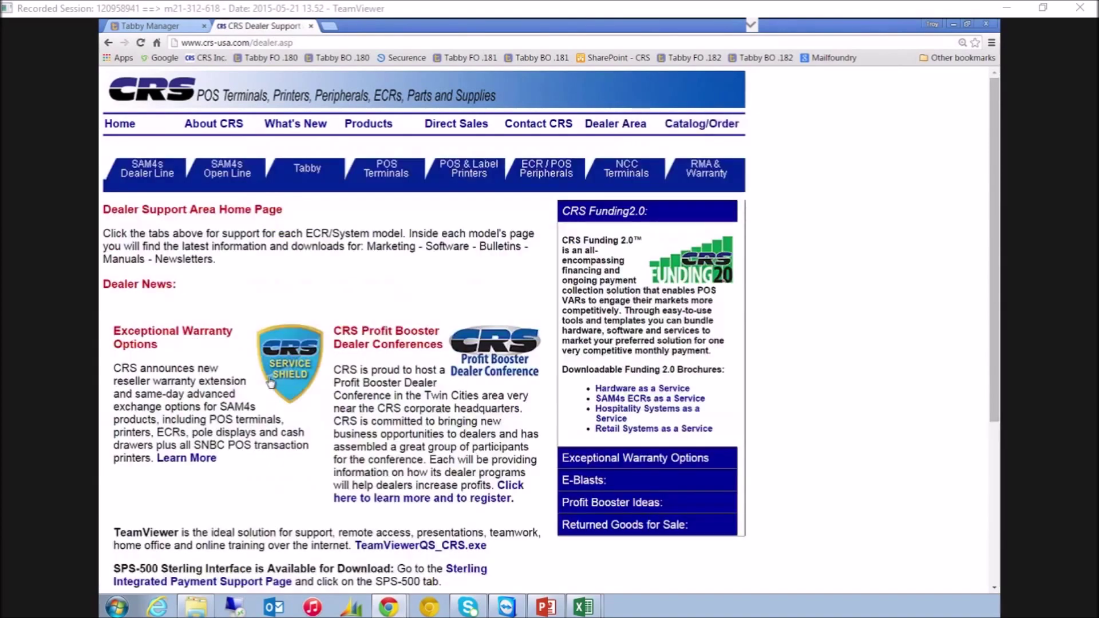
Open the Tabby catalog and price book PDF, scroll through it, and return to the Tabby page
left_click(307, 172)
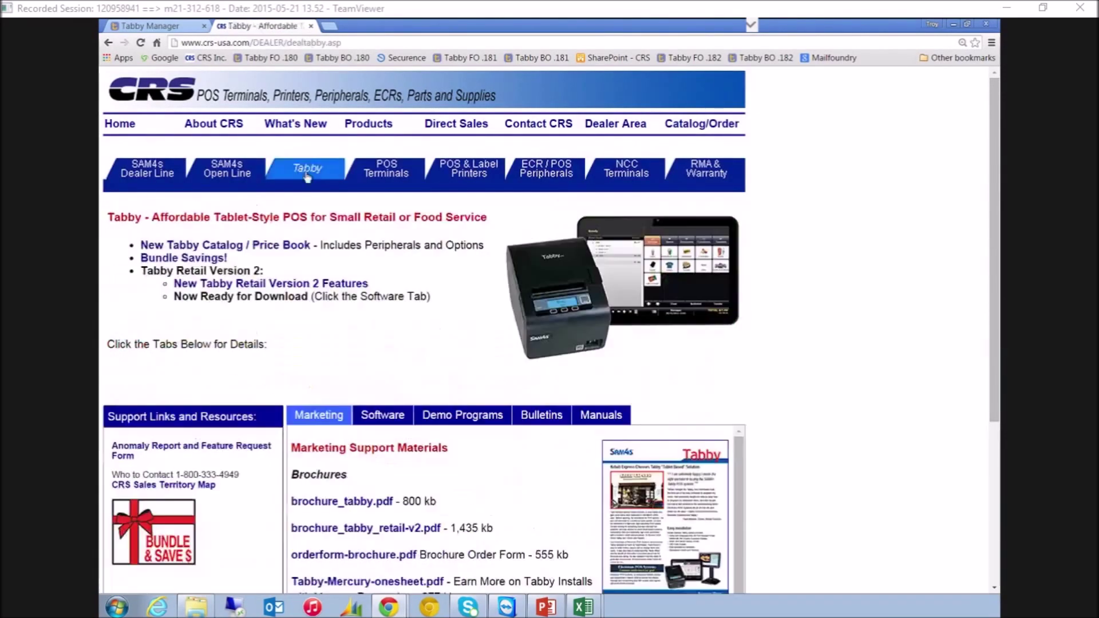
scroll(704, 315, "down", 3)
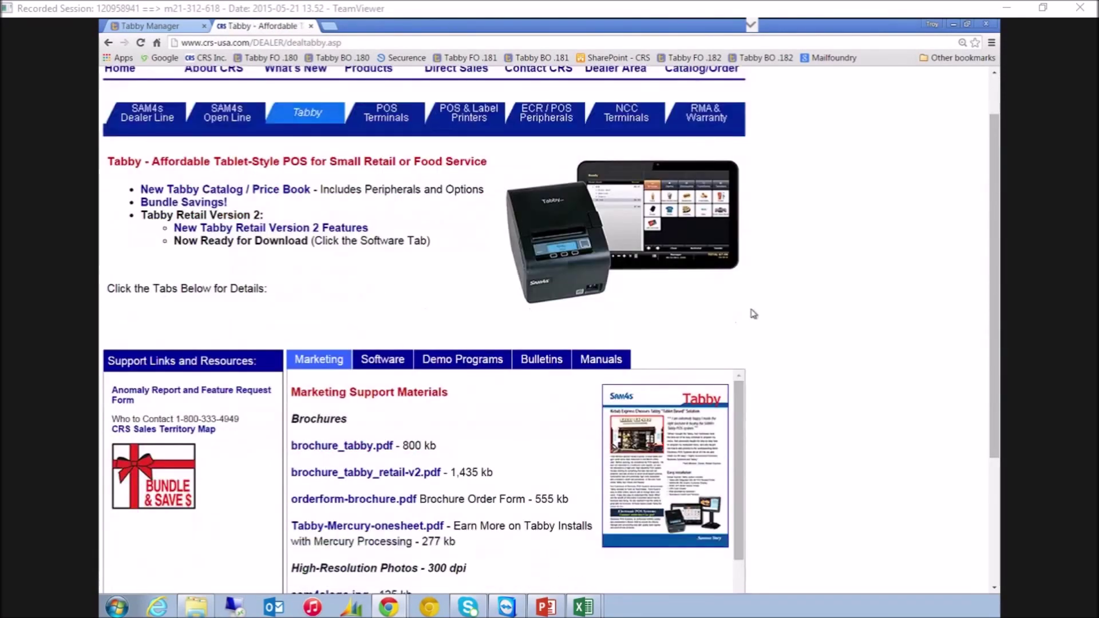
scroll(243, 175, "up", 1)
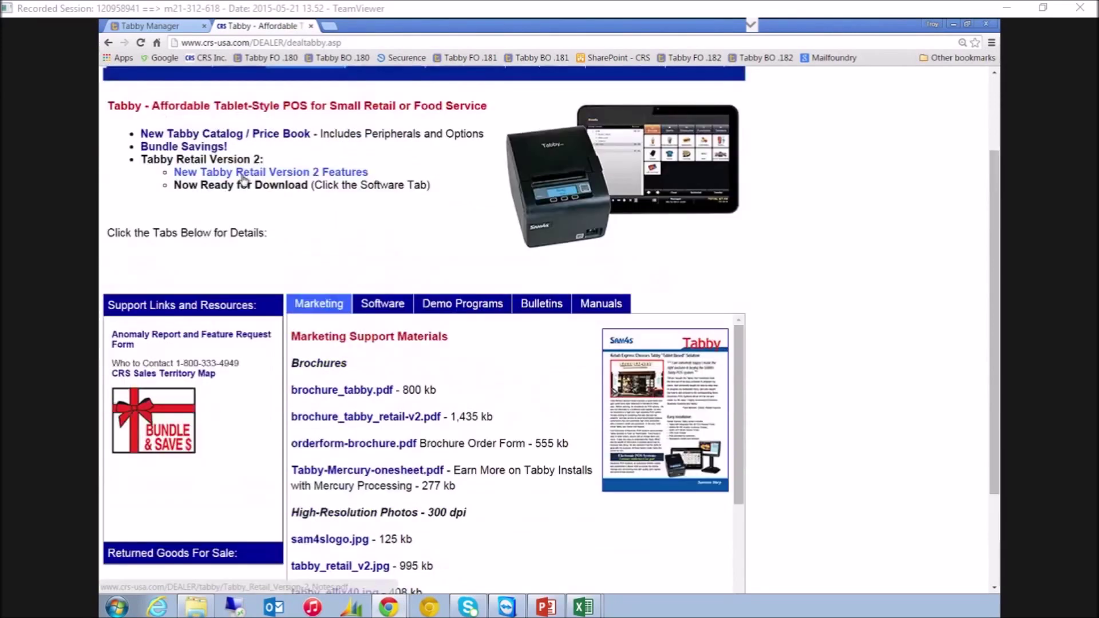
left_click(282, 139)
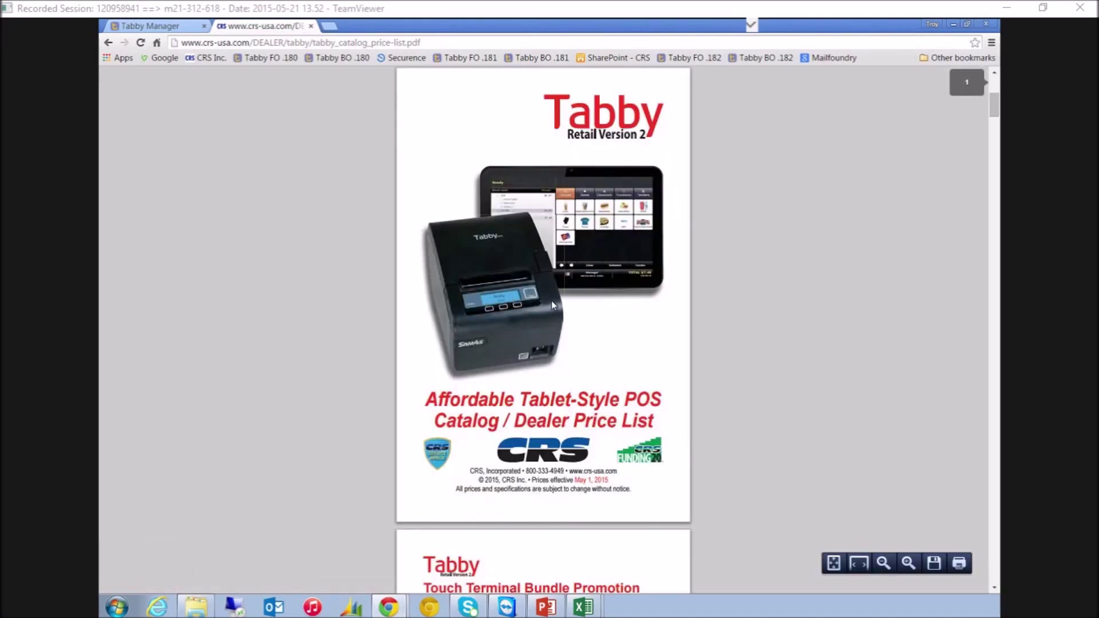
scroll(552, 301, "down", 10)
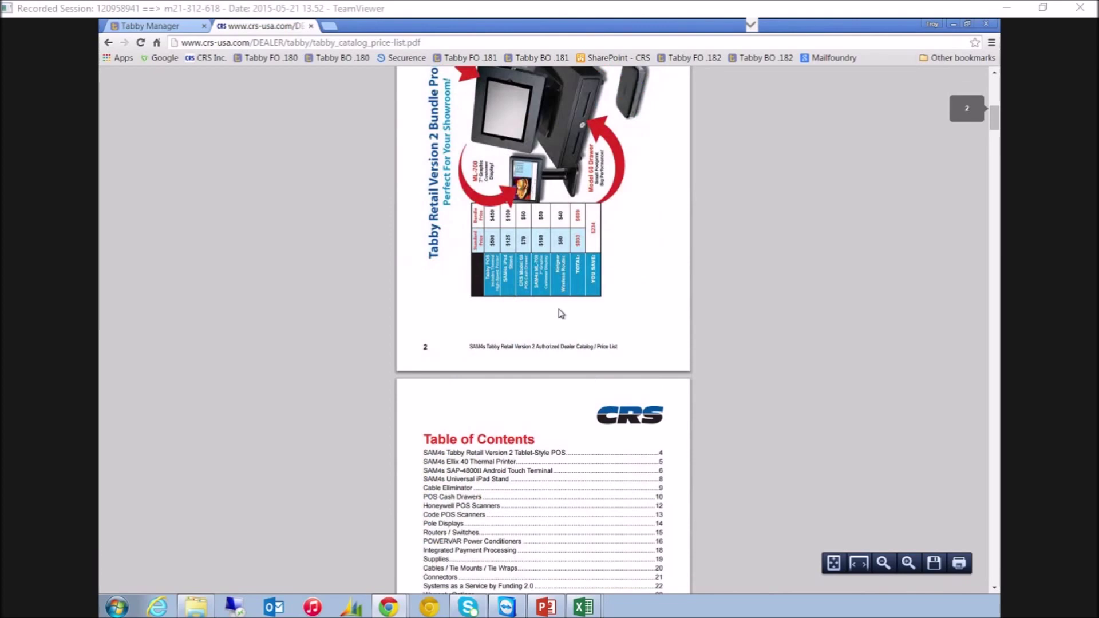
scroll(558, 309, "down", 20)
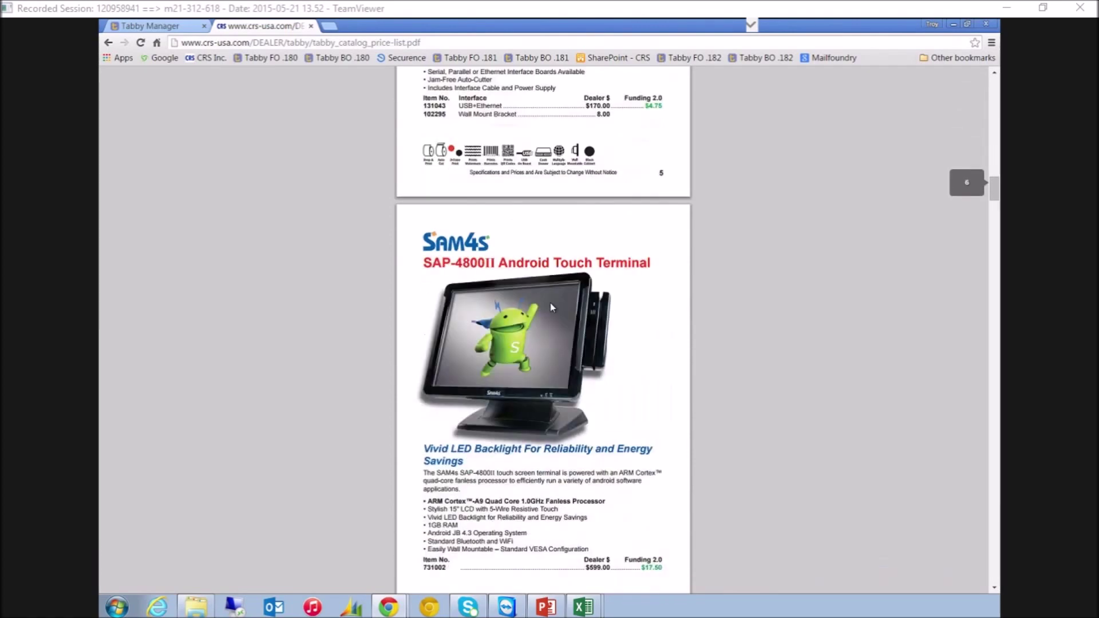
scroll(553, 308, "down", 10)
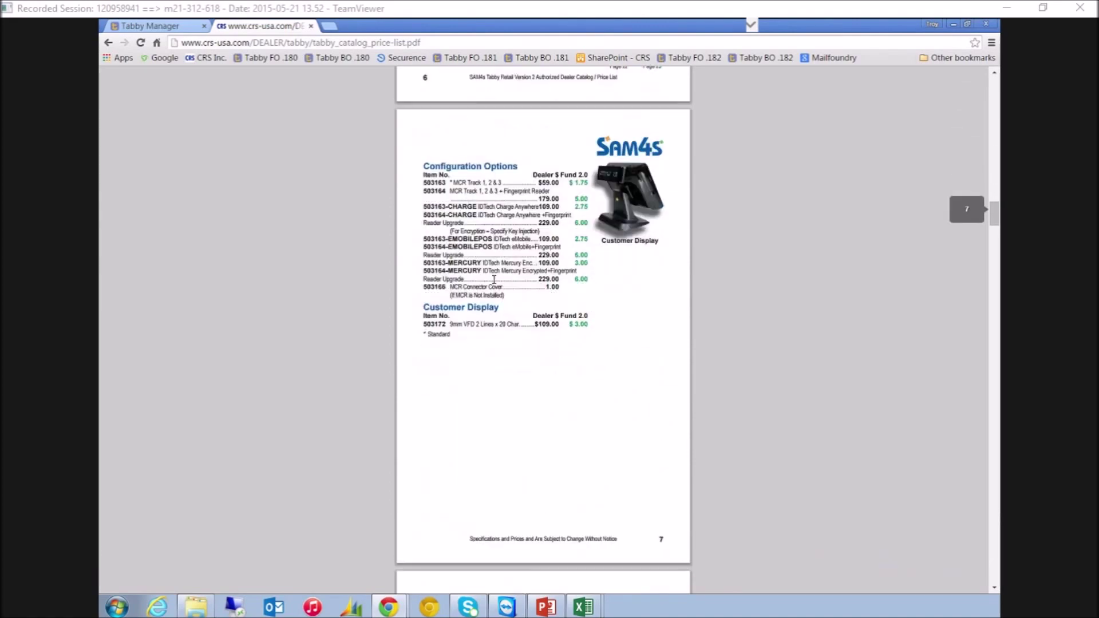
scroll(499, 292, "down", 10)
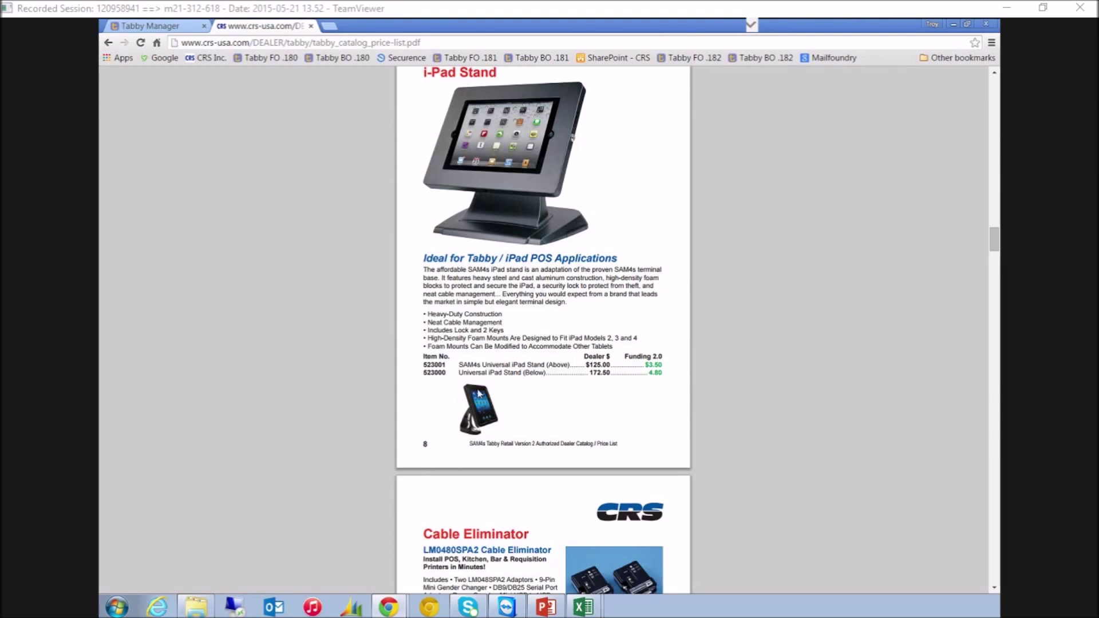
scroll(573, 394, "down", 12)
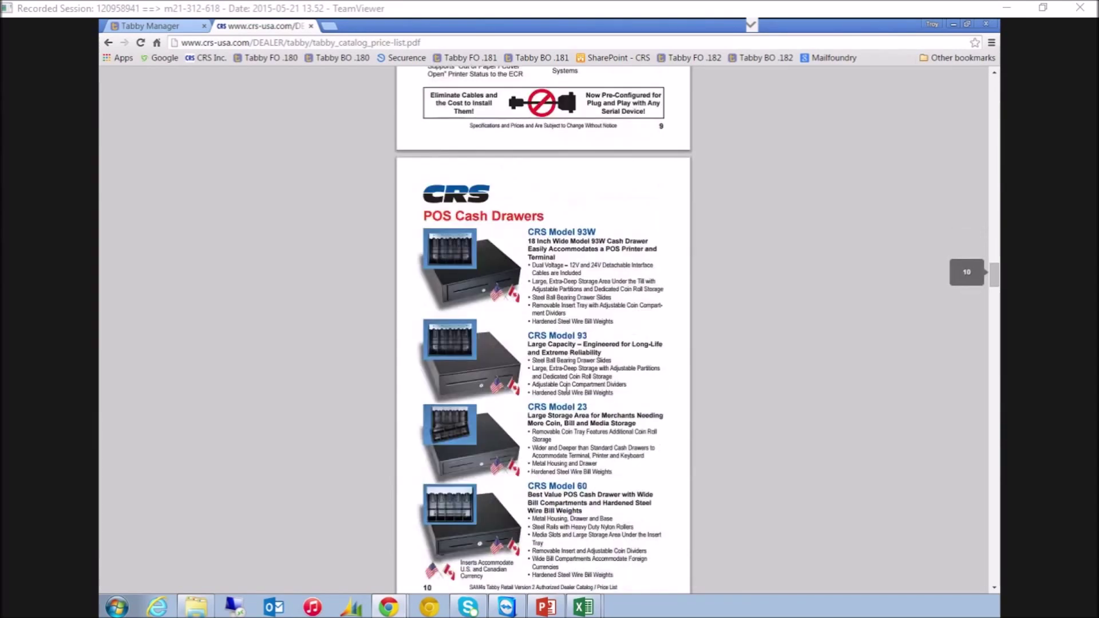
scroll(566, 388, "down", 4)
scroll(522, 342, "down", 13)
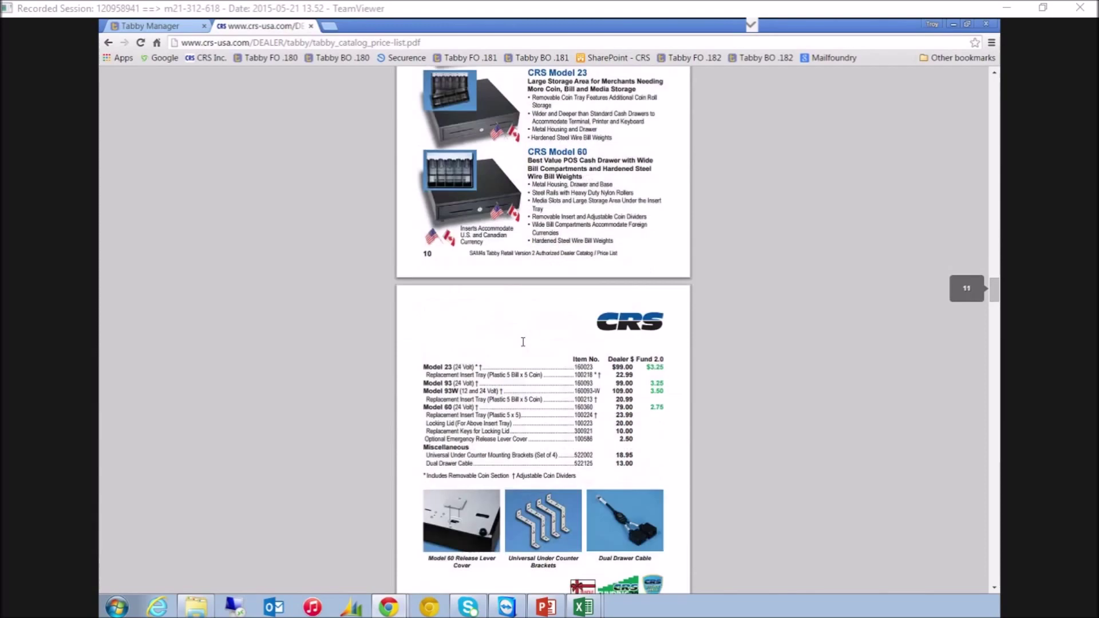
scroll(523, 367, "down", 16)
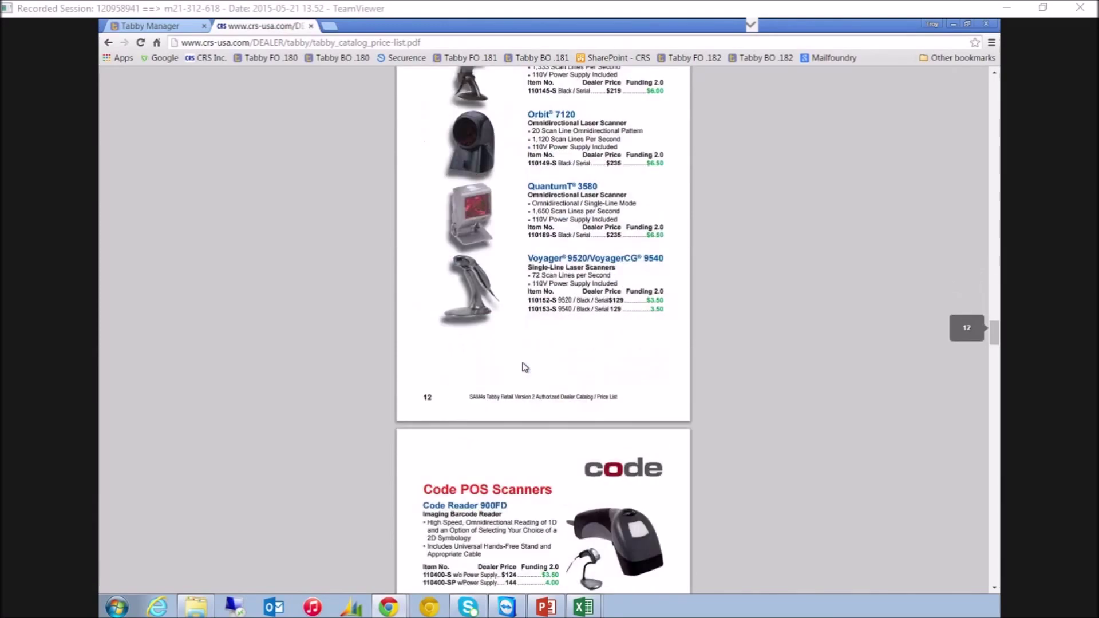
scroll(523, 367, "down", 11)
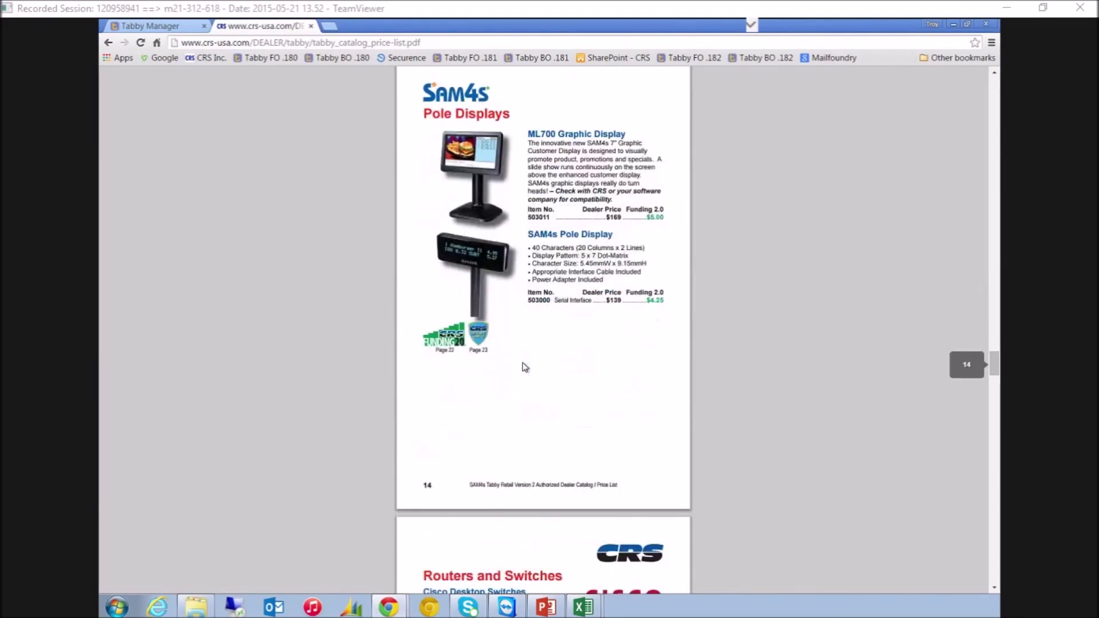
left_click(108, 42)
Review Tabby_Configuration_Diagrams_5-15-2015.pdf configurations and parts tables, then go back to the Tabby page
scroll(591, 336, "down", 7)
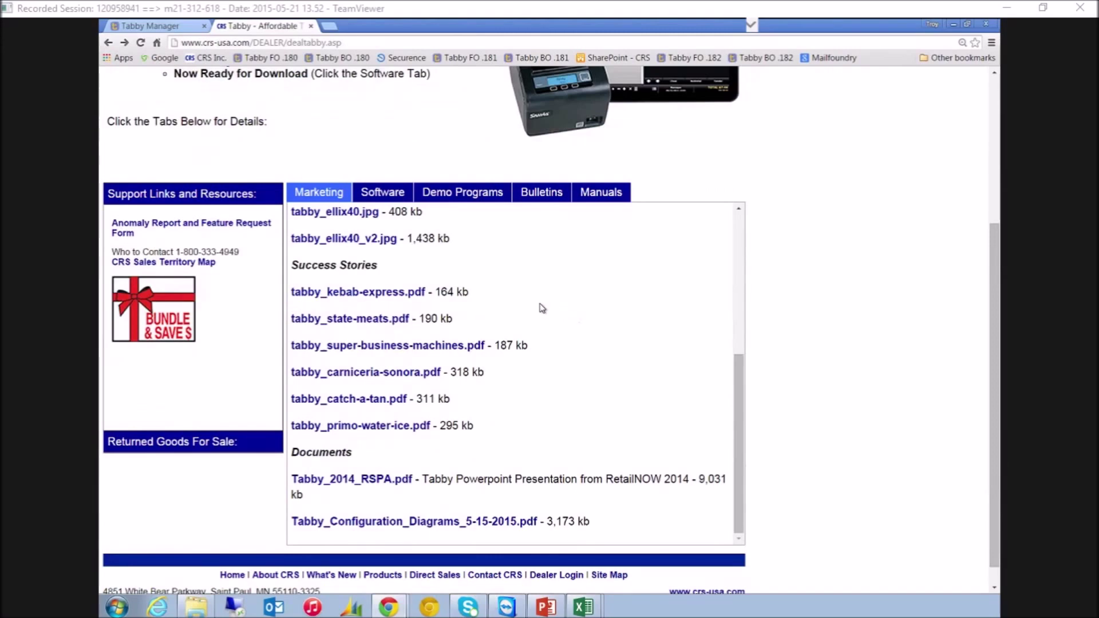
left_click(433, 528)
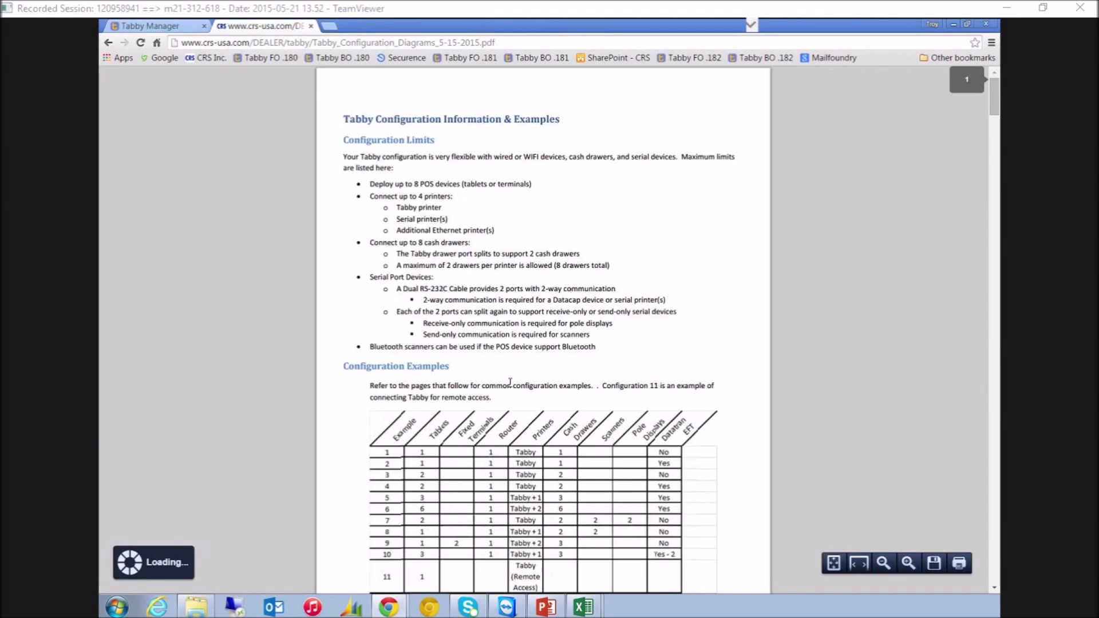
scroll(510, 382, "down", 2)
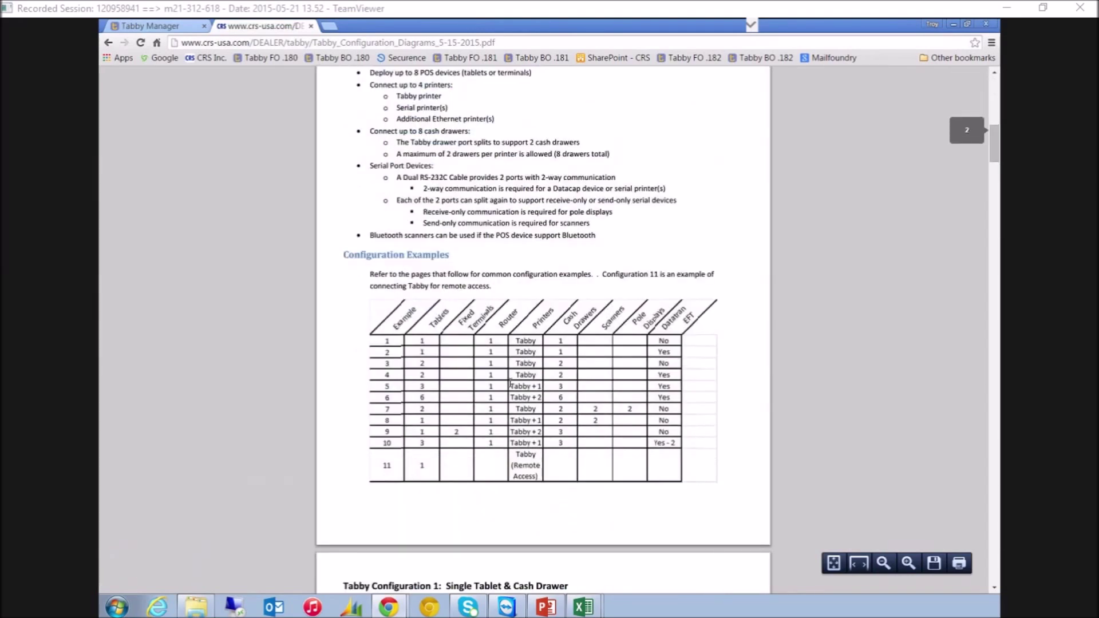
left_click(995, 514)
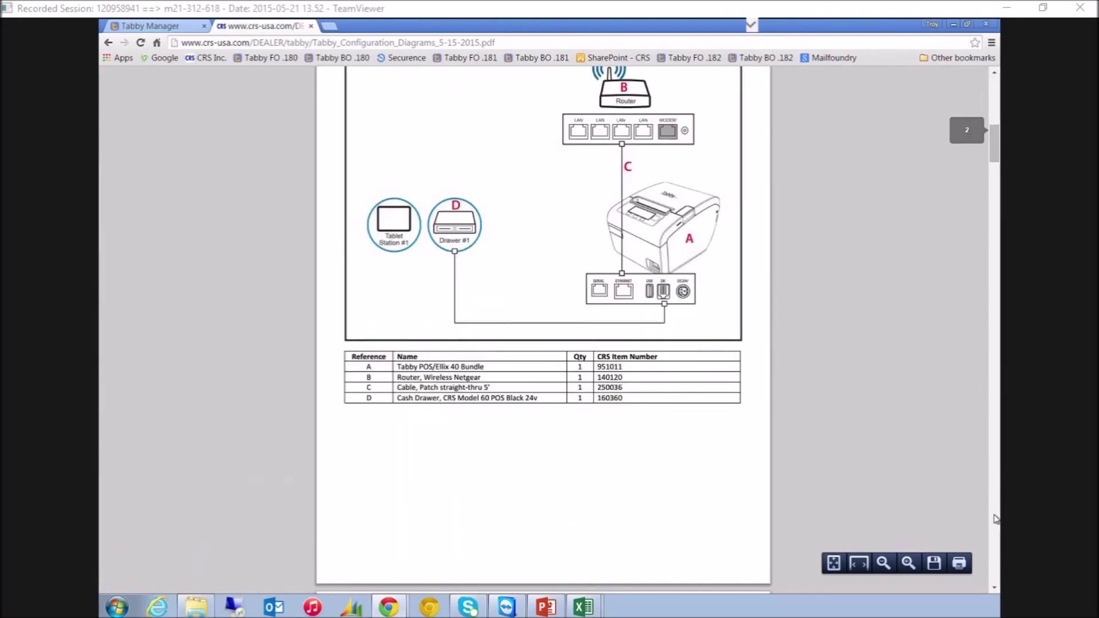
left_click(995, 516)
left_click(995, 517)
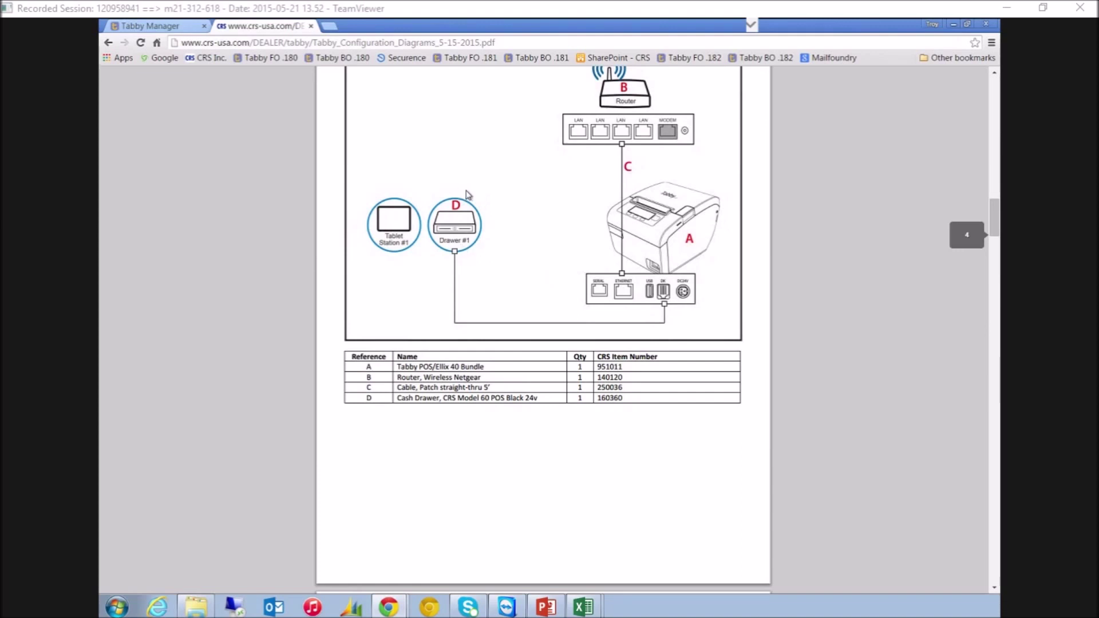
scroll(468, 195, "down", 8)
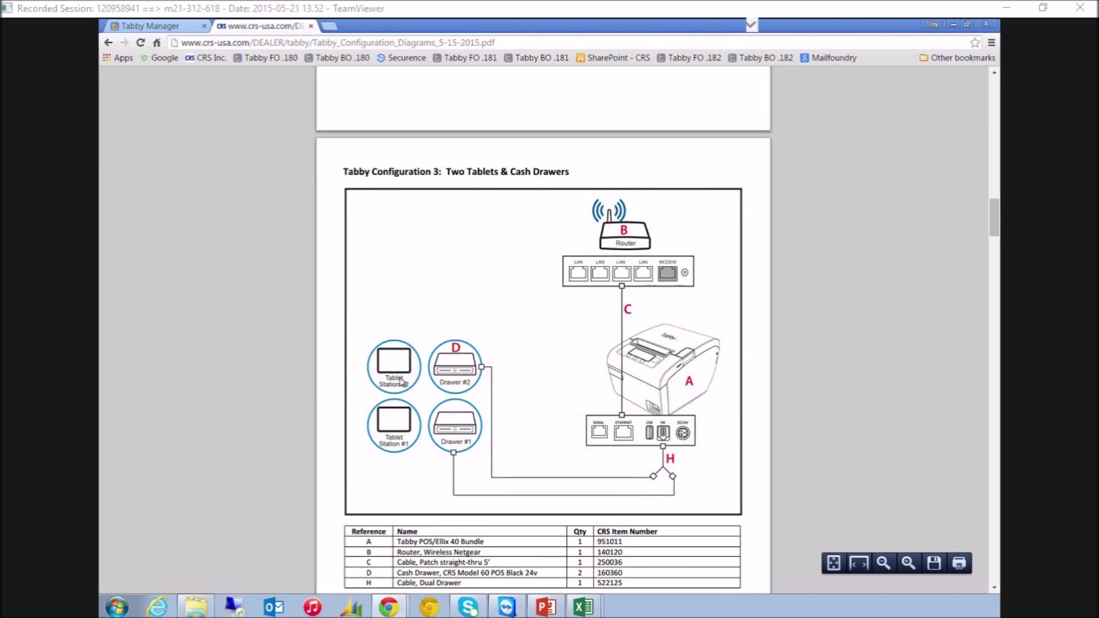
scroll(498, 435, "down", 3)
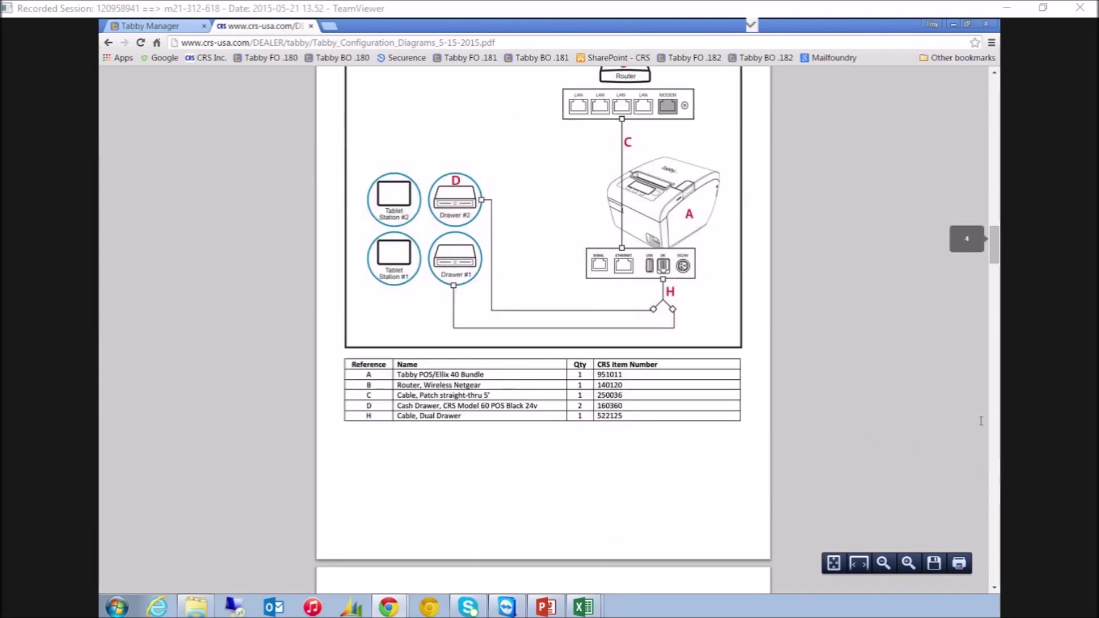
scroll(561, 409, "down", 2)
left_click(996, 529)
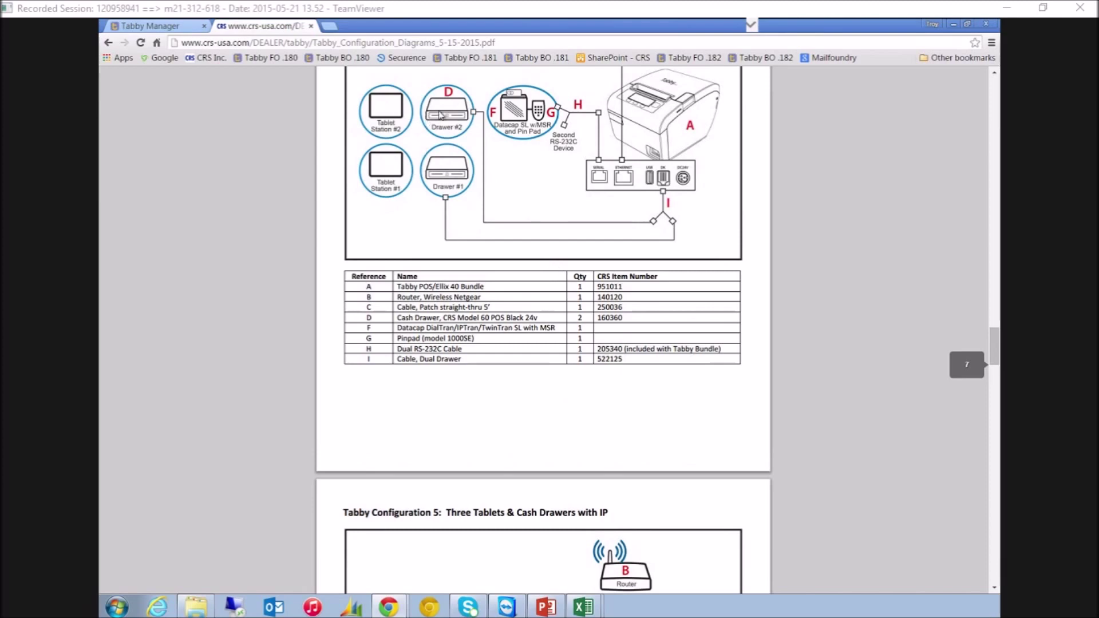
scroll(542, 110, "down", 10)
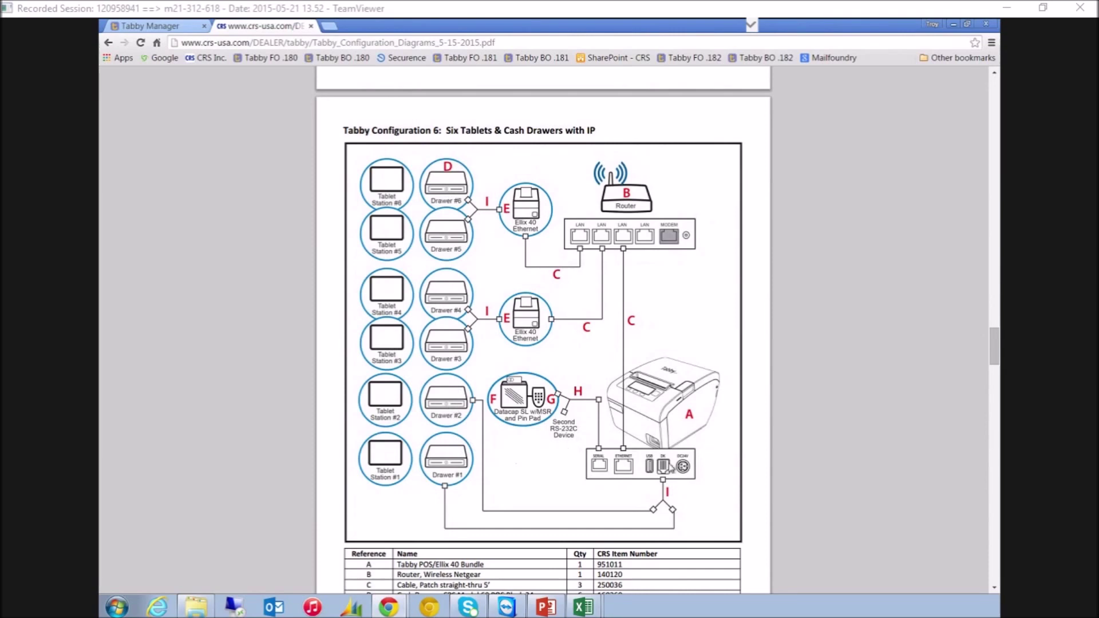
left_click(106, 43)
scroll(354, 302, "down", 5)
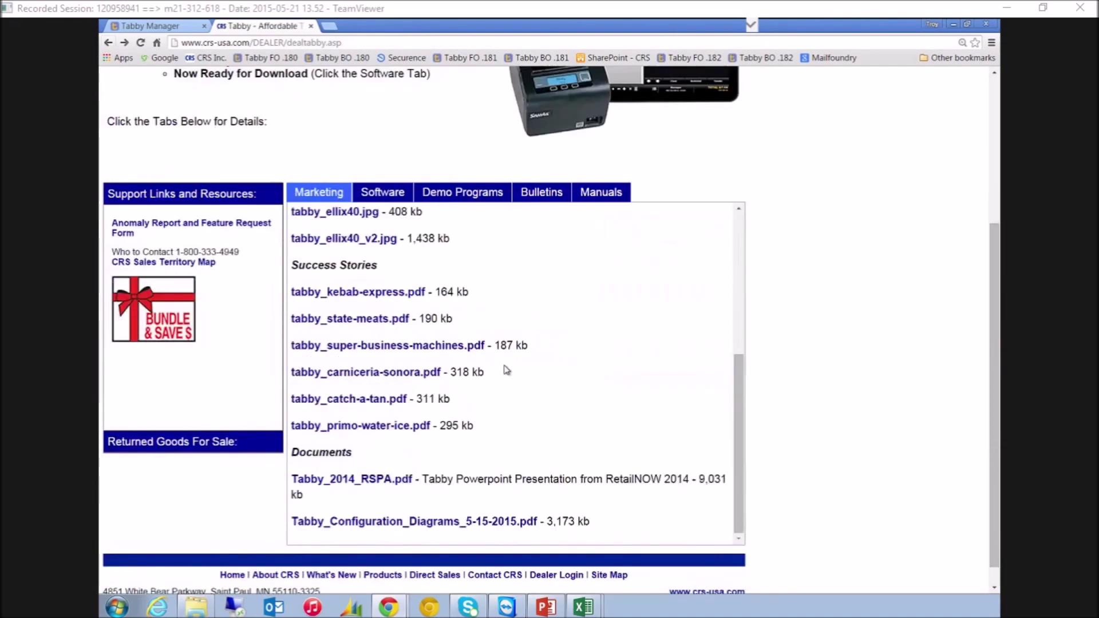
left_click(354, 299)
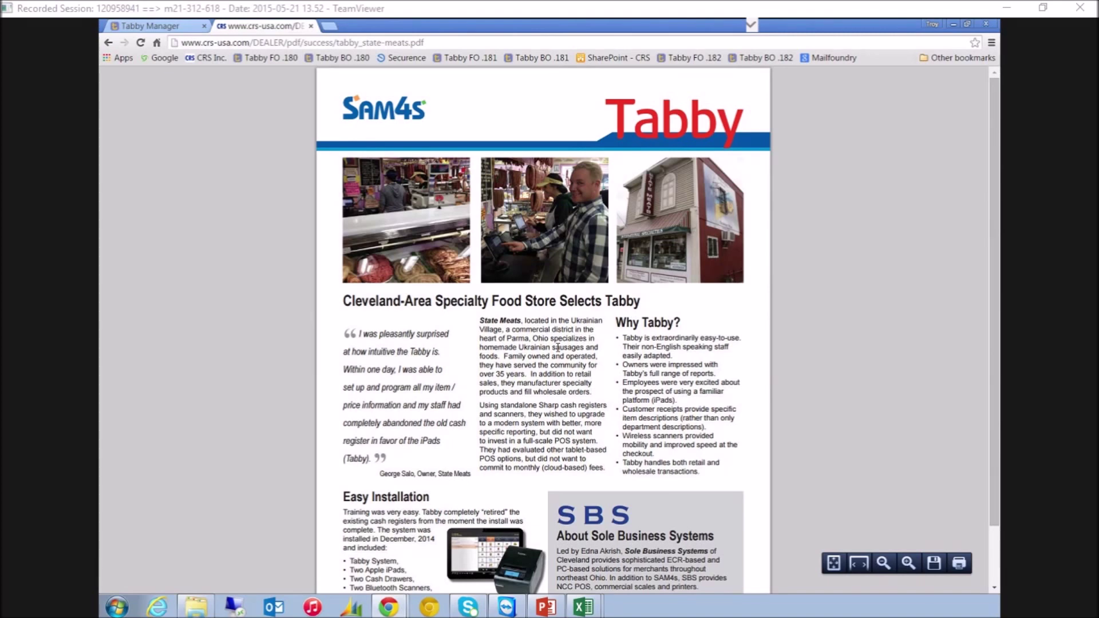
scroll(558, 347, "down", 1)
left_click(107, 43)
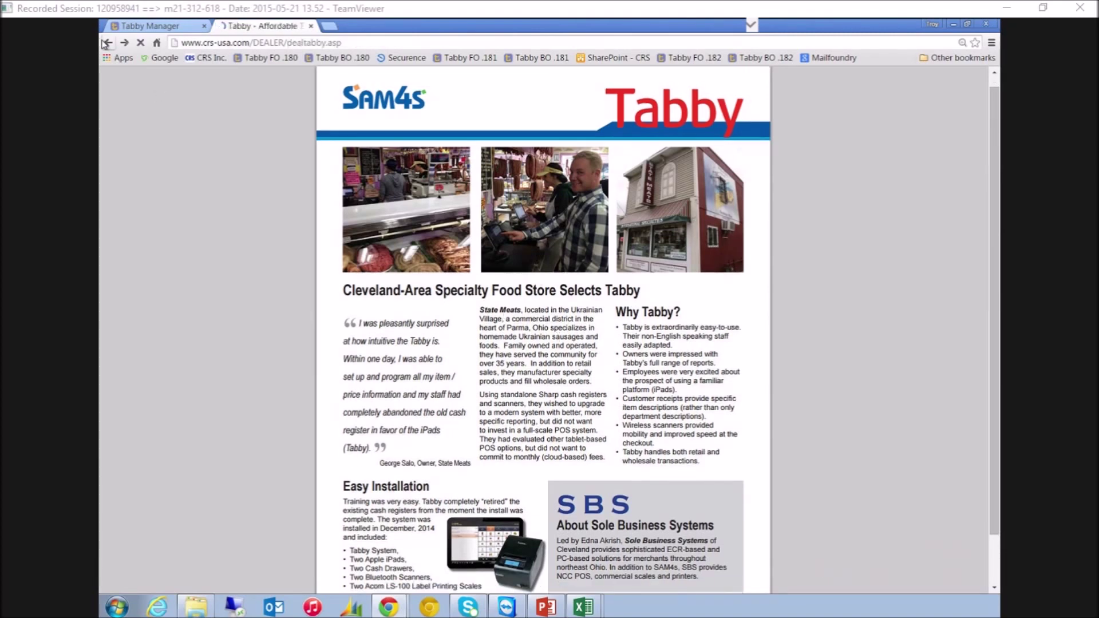
scroll(544, 349, "down", 6)
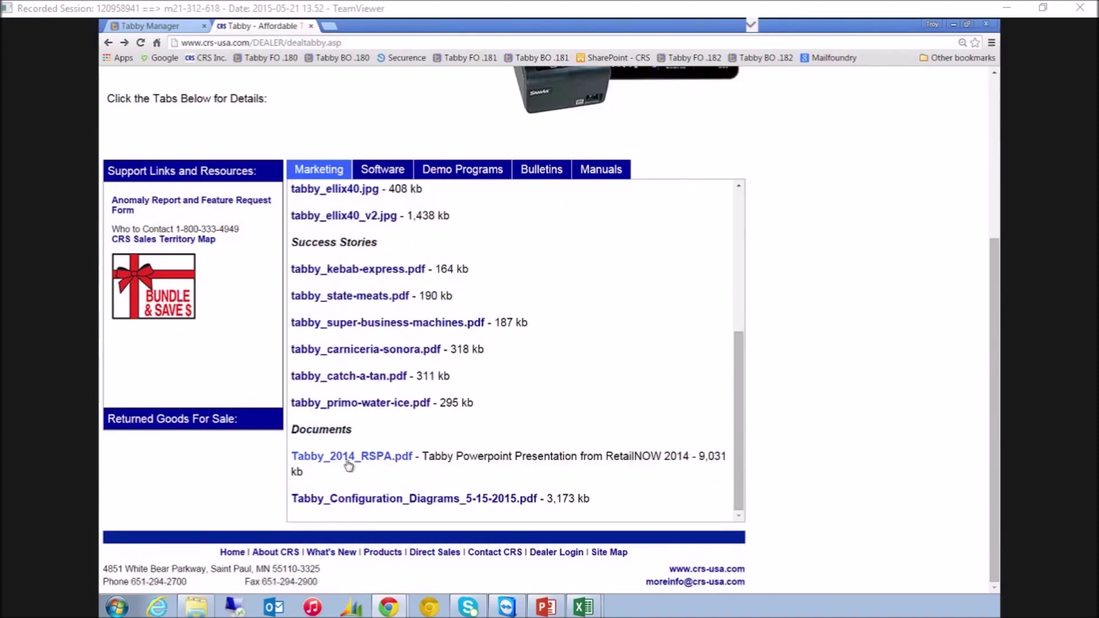
scroll(541, 424, "up", 3)
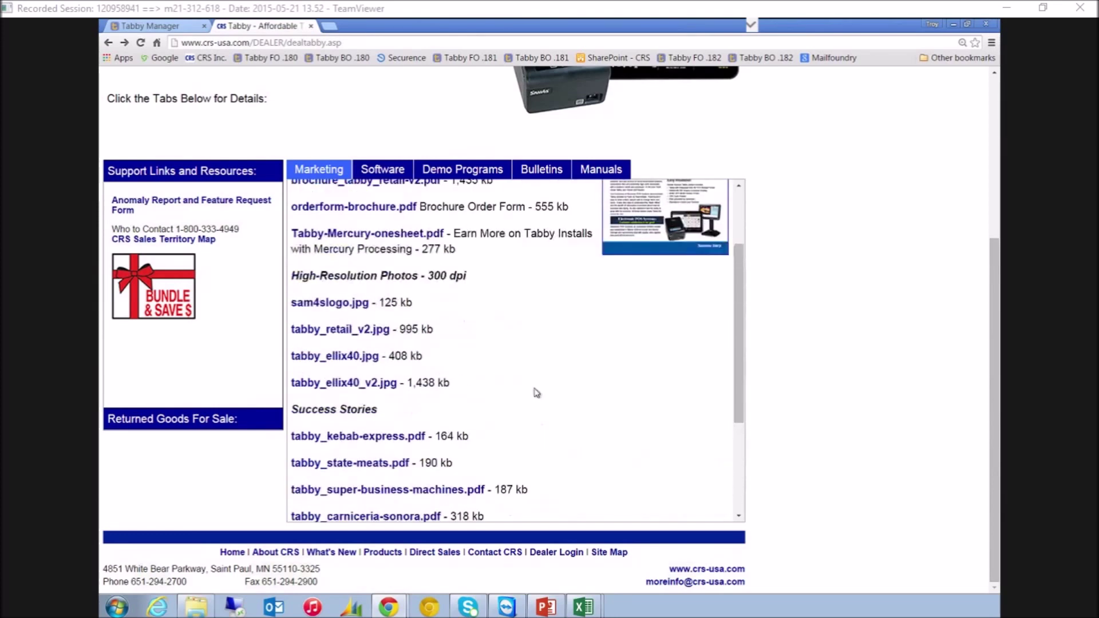
left_click(601, 170)
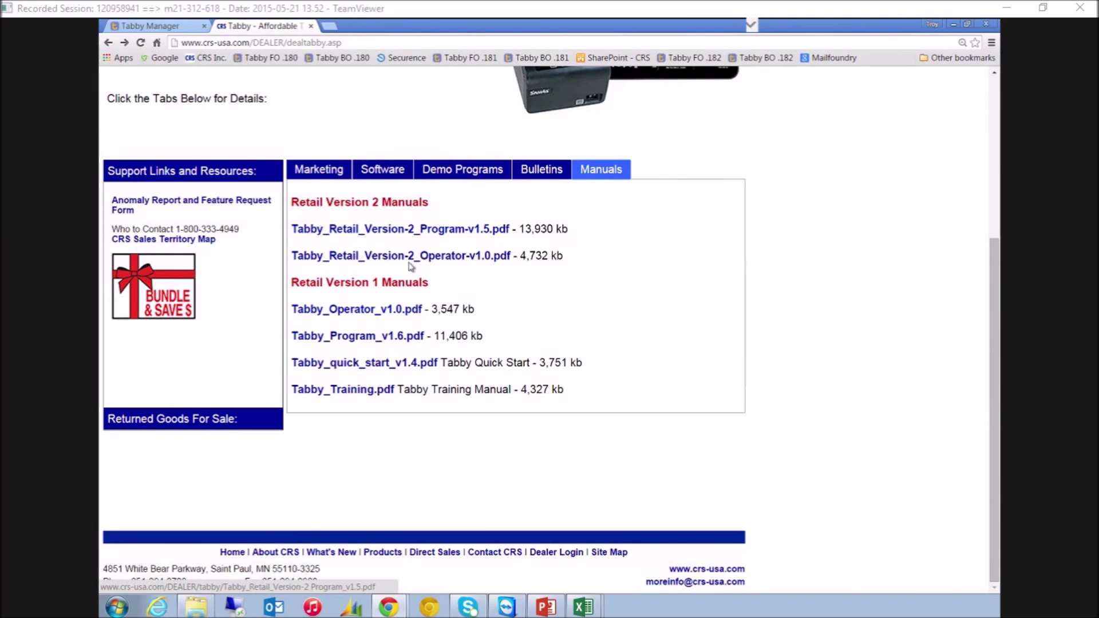
left_click(355, 392)
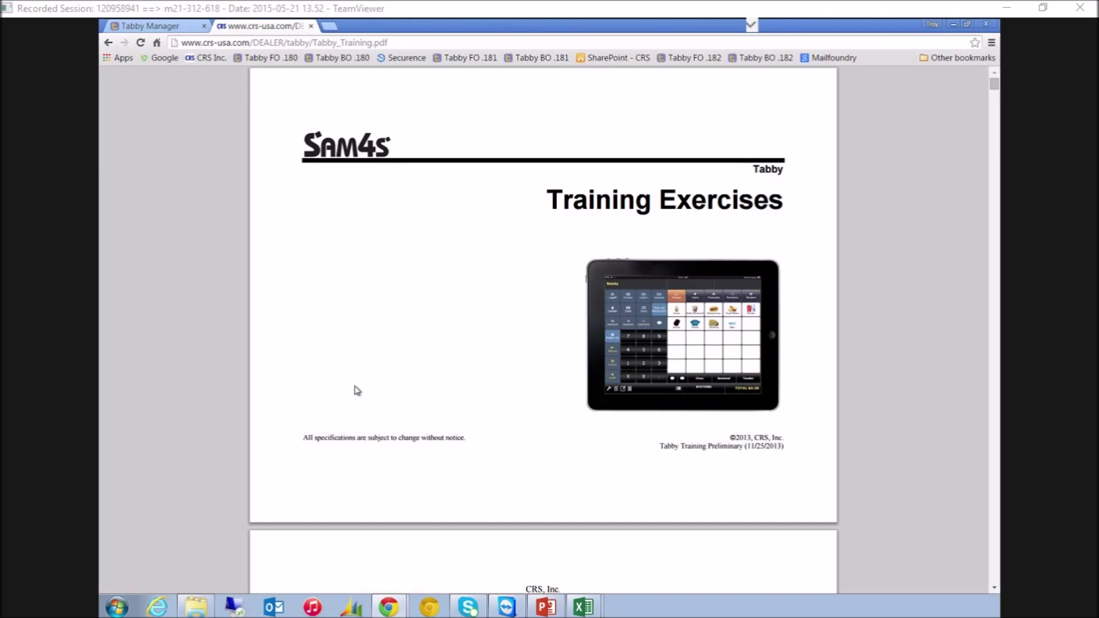
scroll(357, 390, "down", 20)
scroll(355, 400, "down", 20)
scroll(355, 401, "down", 20)
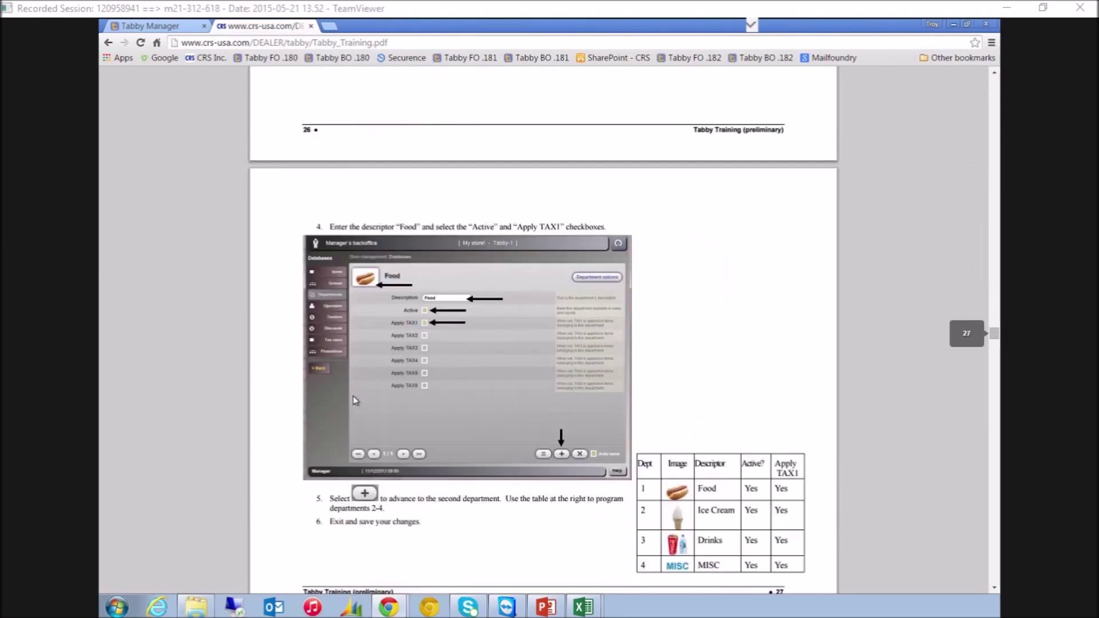
scroll(355, 400, "down", 20)
scroll(355, 400, "down", 20)
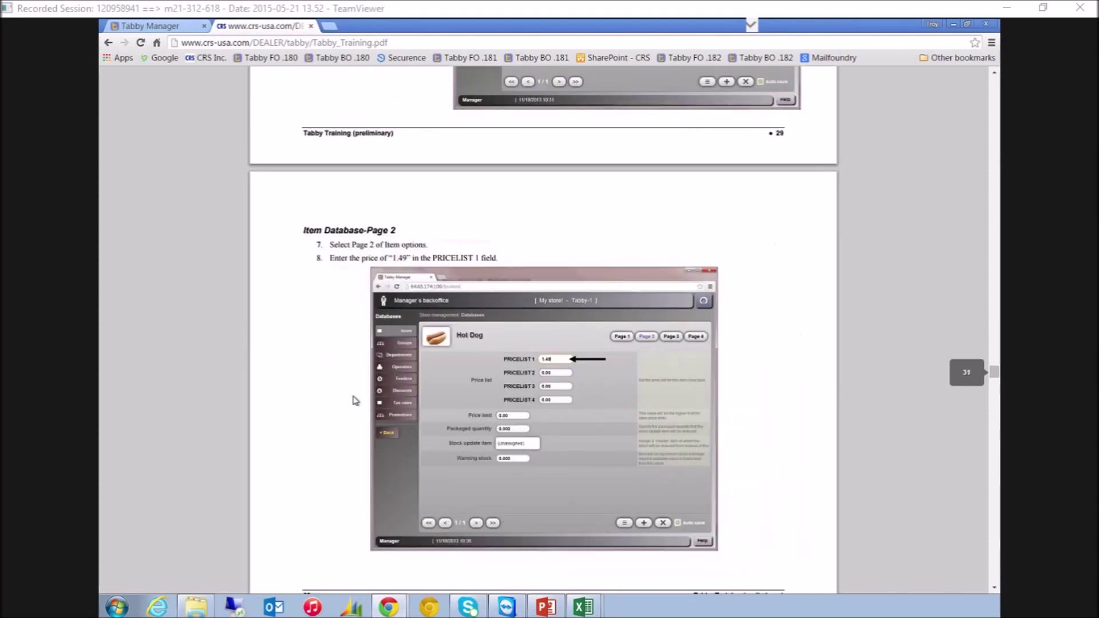
scroll(355, 401, "down", 15)
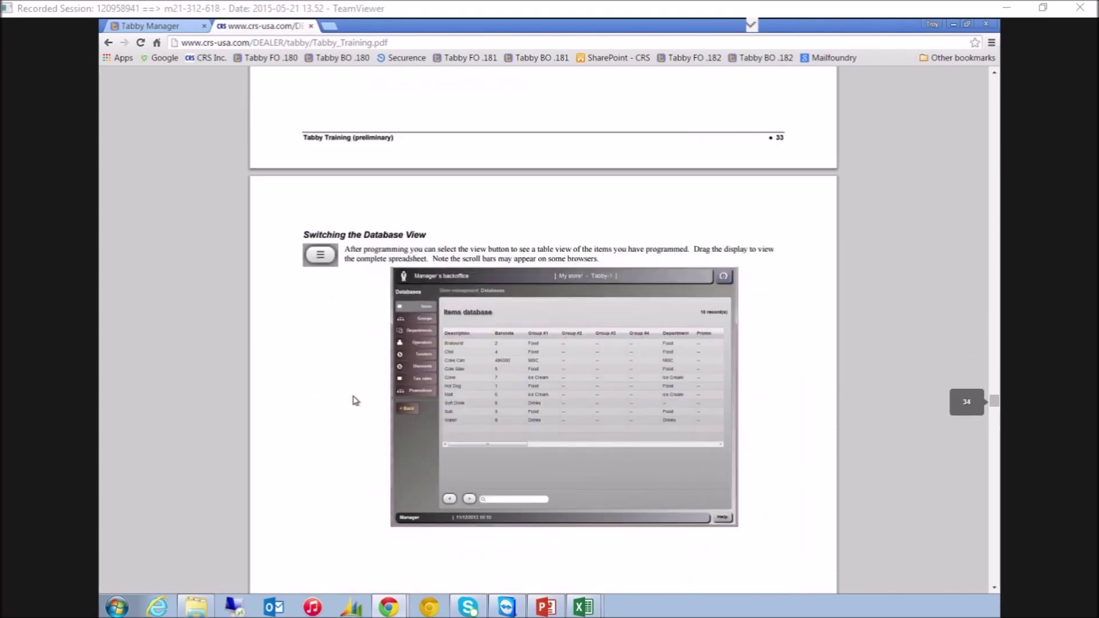
left_click(108, 42)
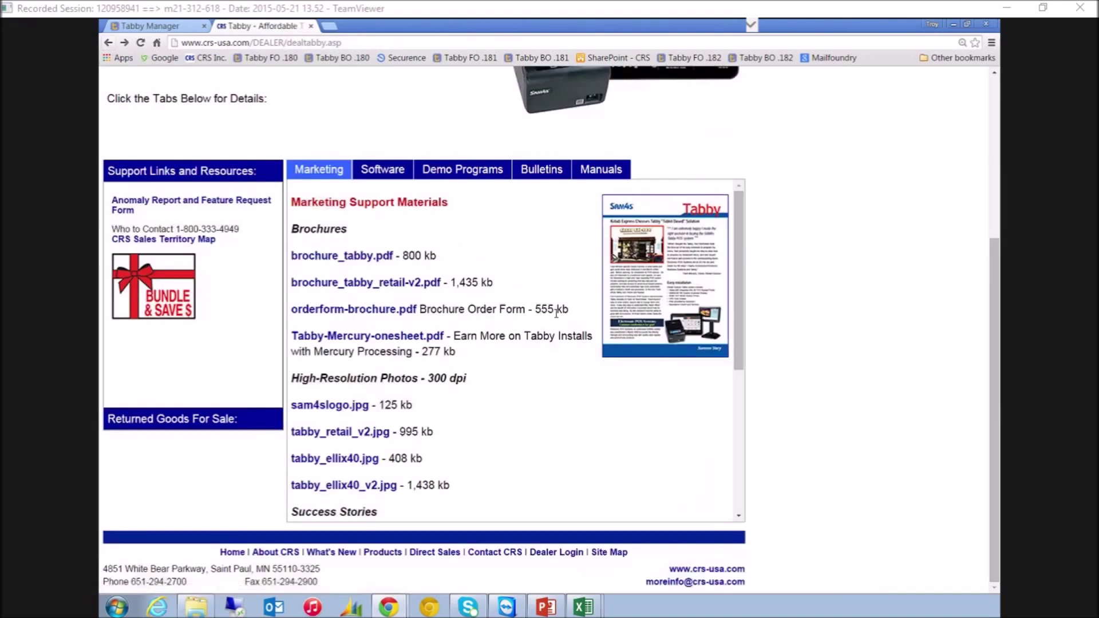
scroll(555, 313, "up", 2)
scroll(556, 318, "up", 2)
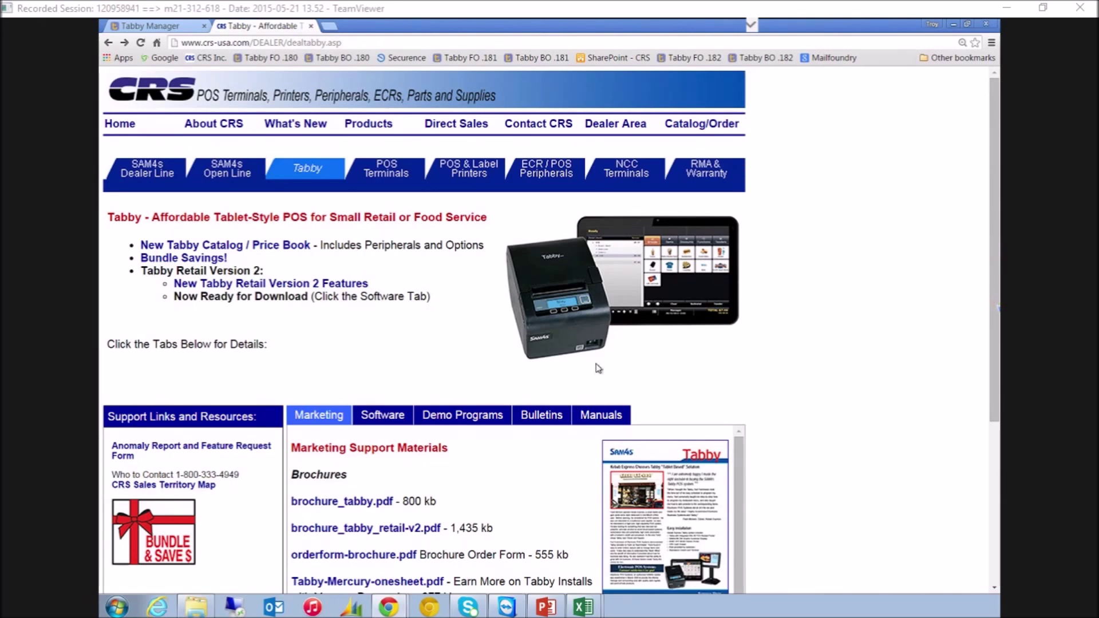
scroll(815, 373, "down", 4)
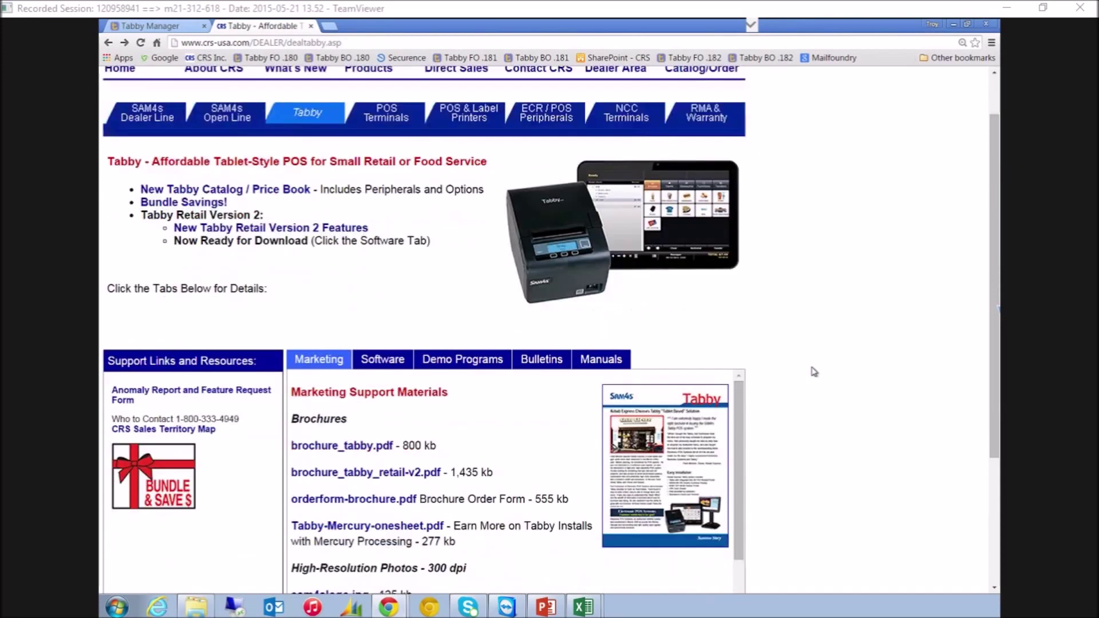
scroll(814, 371, "up", 4)
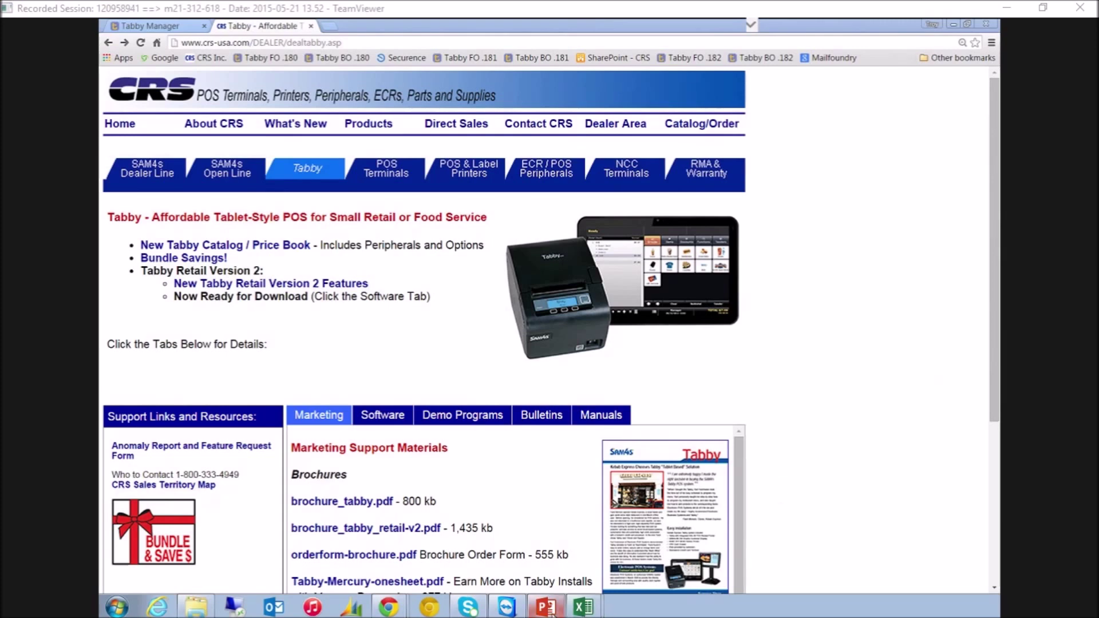
mouse_move(486, 616)
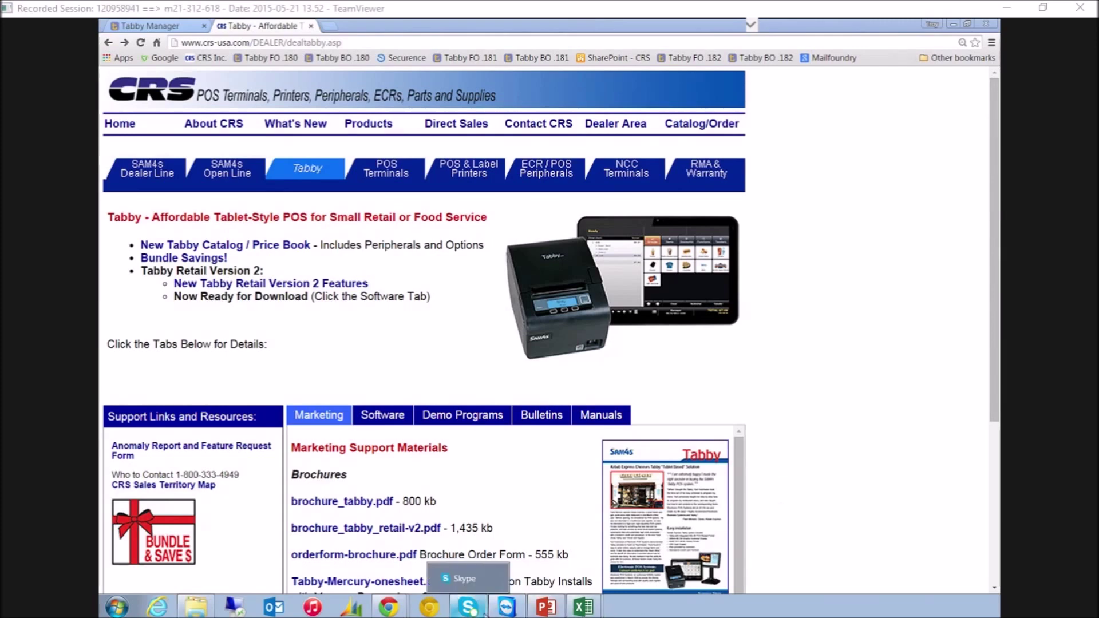
Show slide 13, "Scalability—Printers", of Tabby_2015_3-18-2015.pptx in PowerPoint
left_click(544, 609)
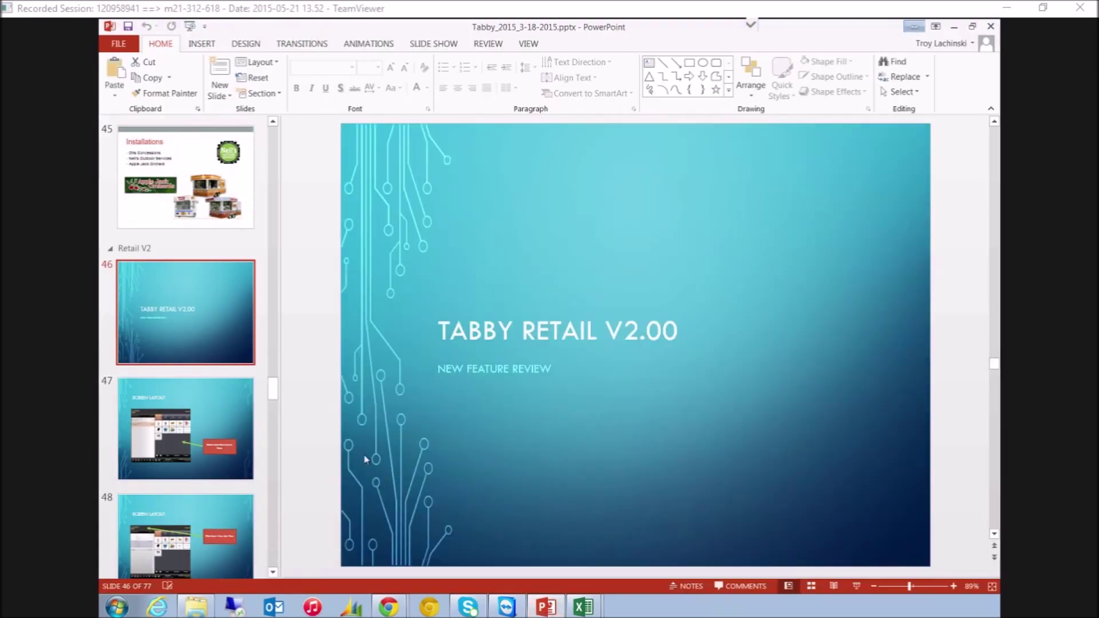
scroll(275, 192, "up", 5)
scroll(275, 192, "up", 10)
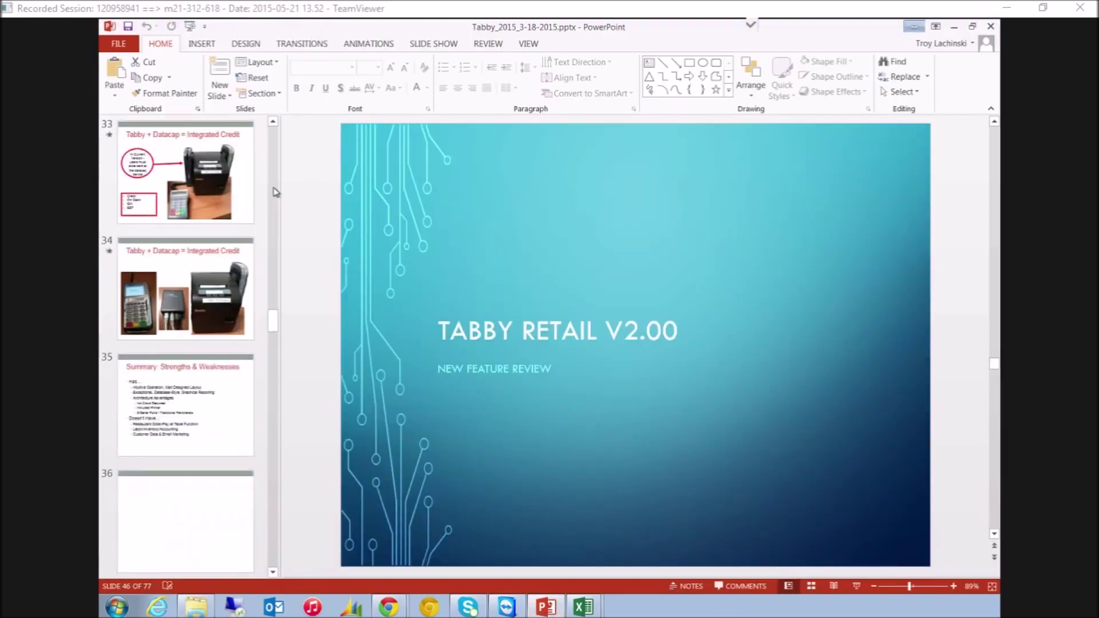
scroll(275, 191, "up", 5)
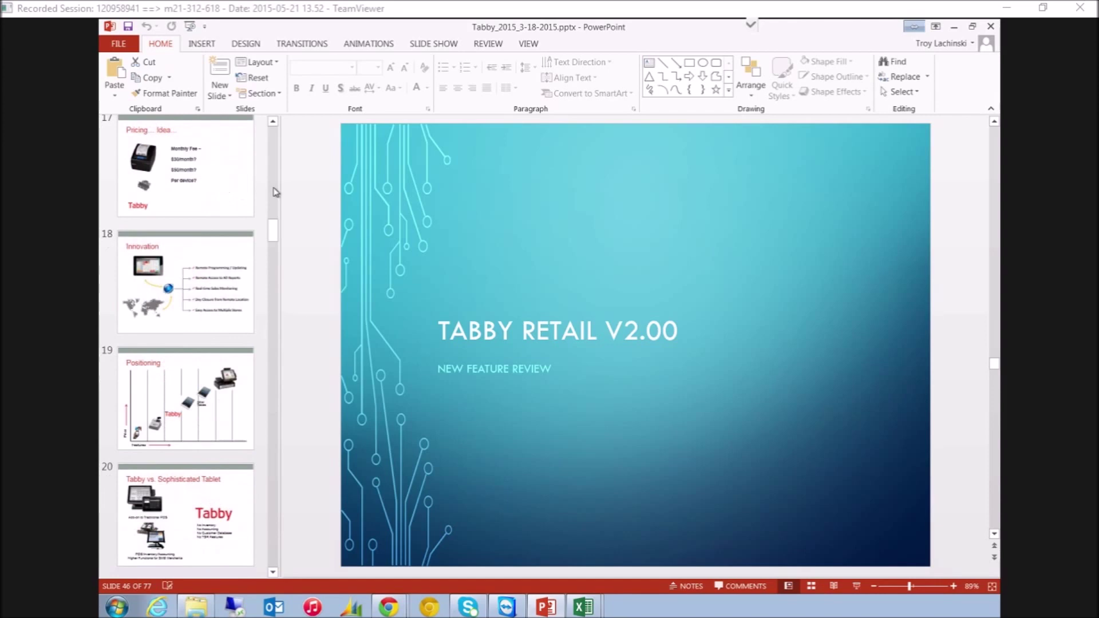
left_click(243, 169)
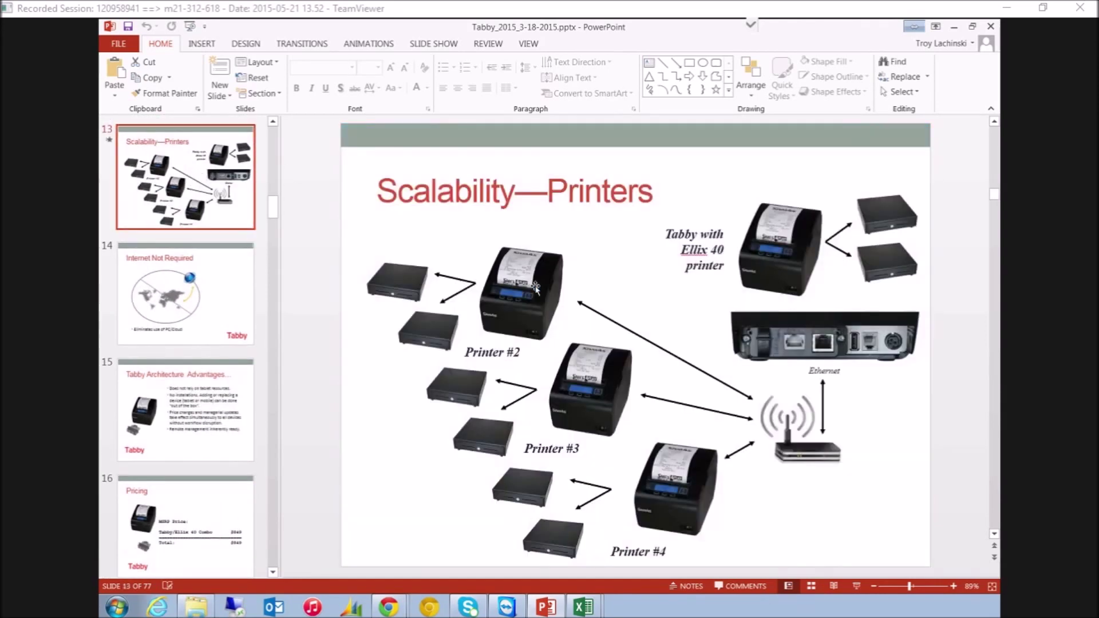
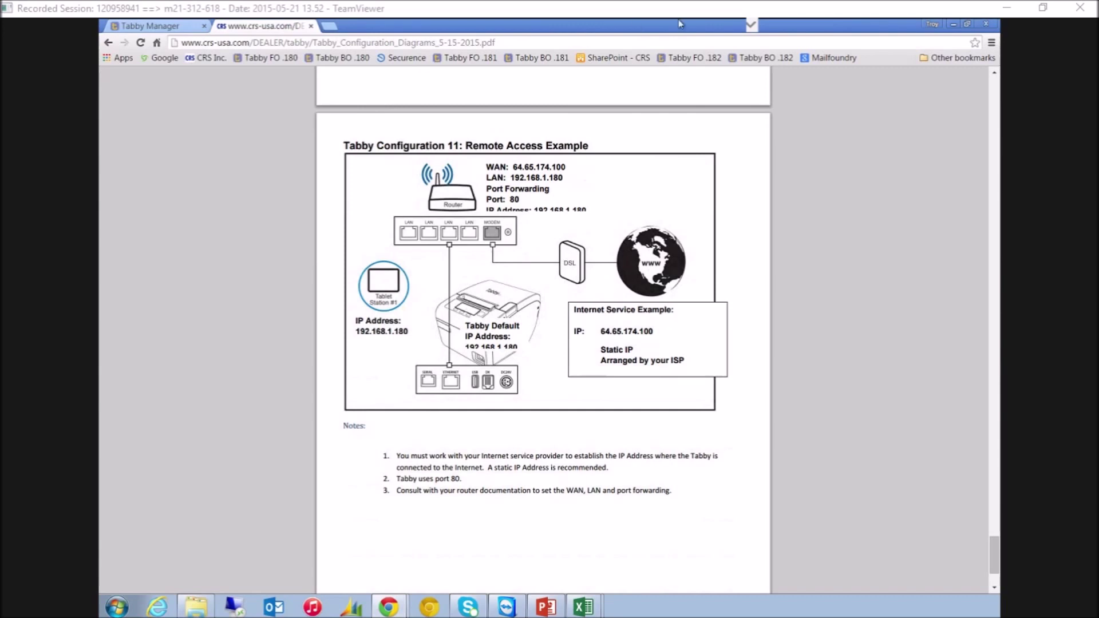
Switch from the configuration diagrams PDF to the Tabby Manager journal page showing 'cone' results
left_click(150, 25)
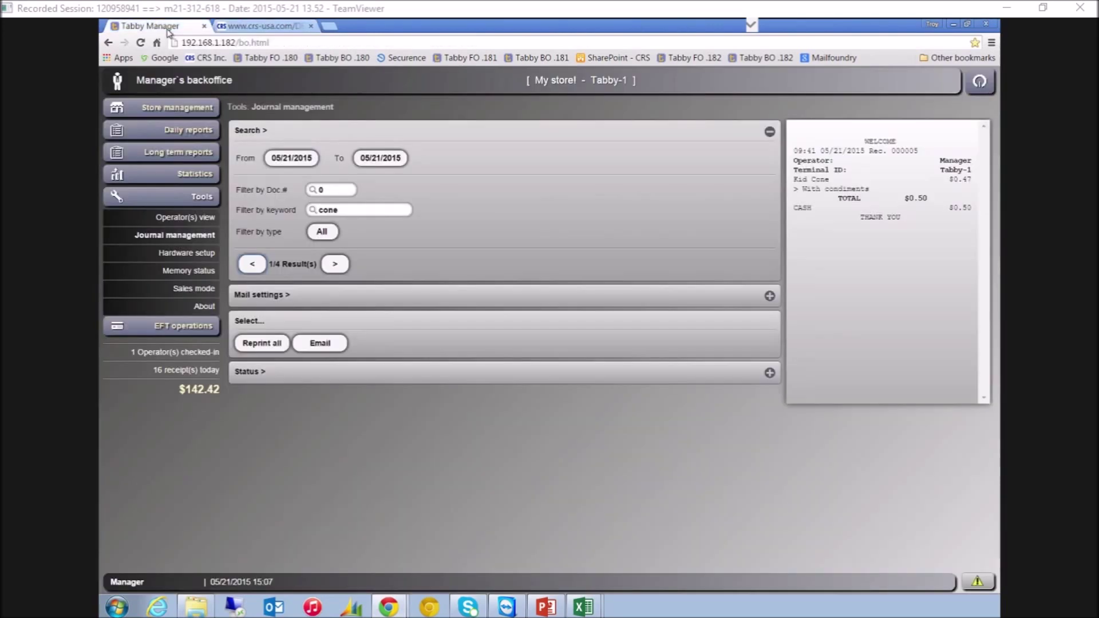
Review the Hardware setup mail server and LAN network settings, then go back to Store management's Stock entry
left_click(197, 256)
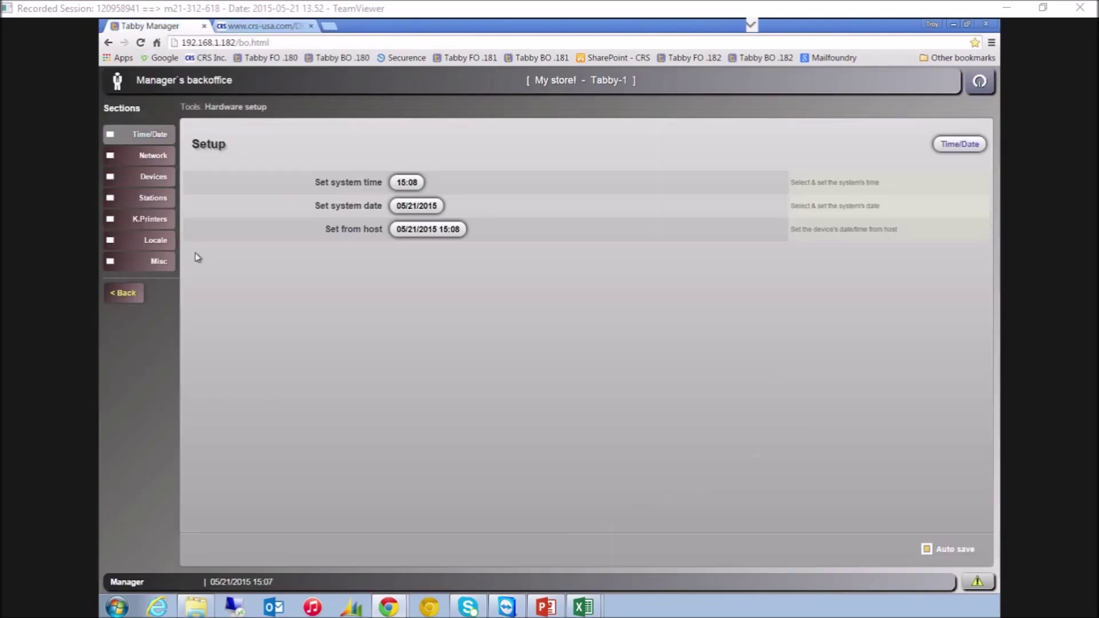
left_click(155, 157)
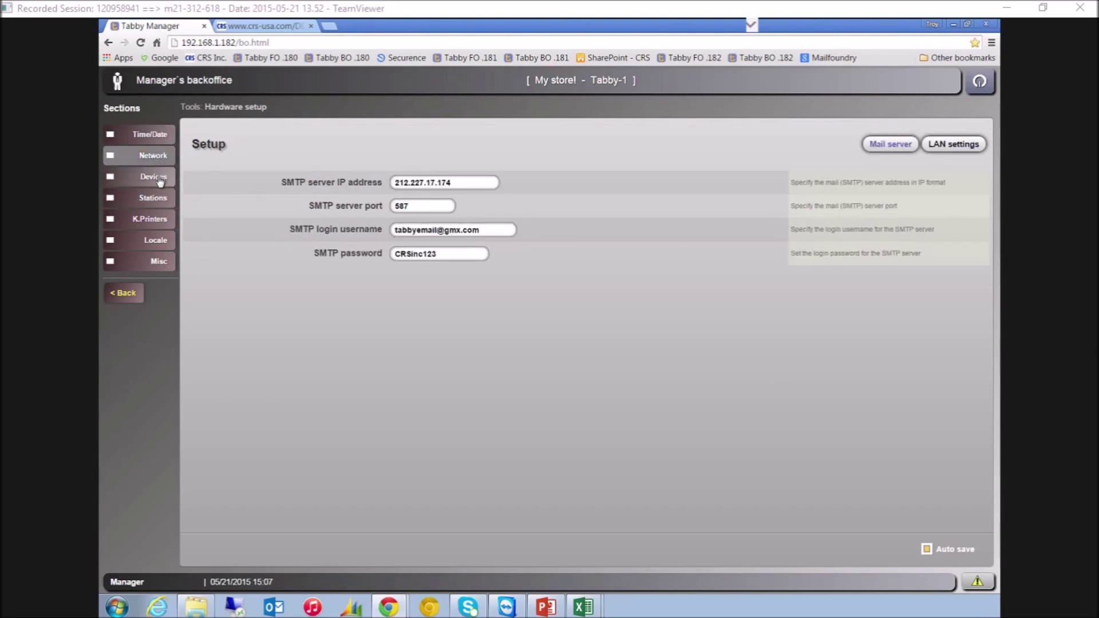
left_click(931, 148)
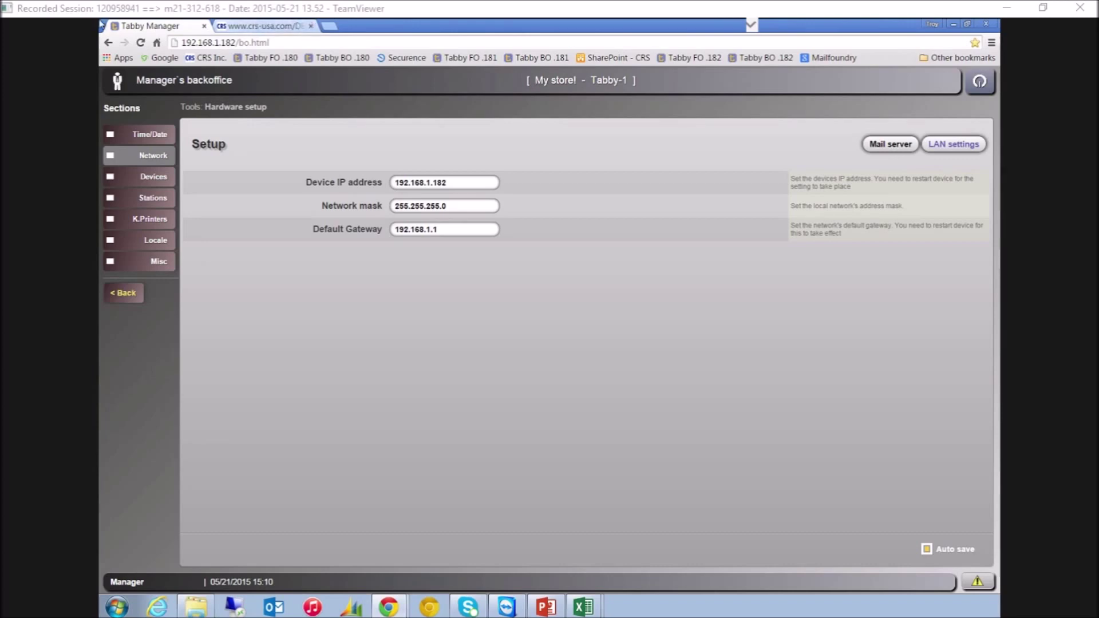
left_click(123, 292)
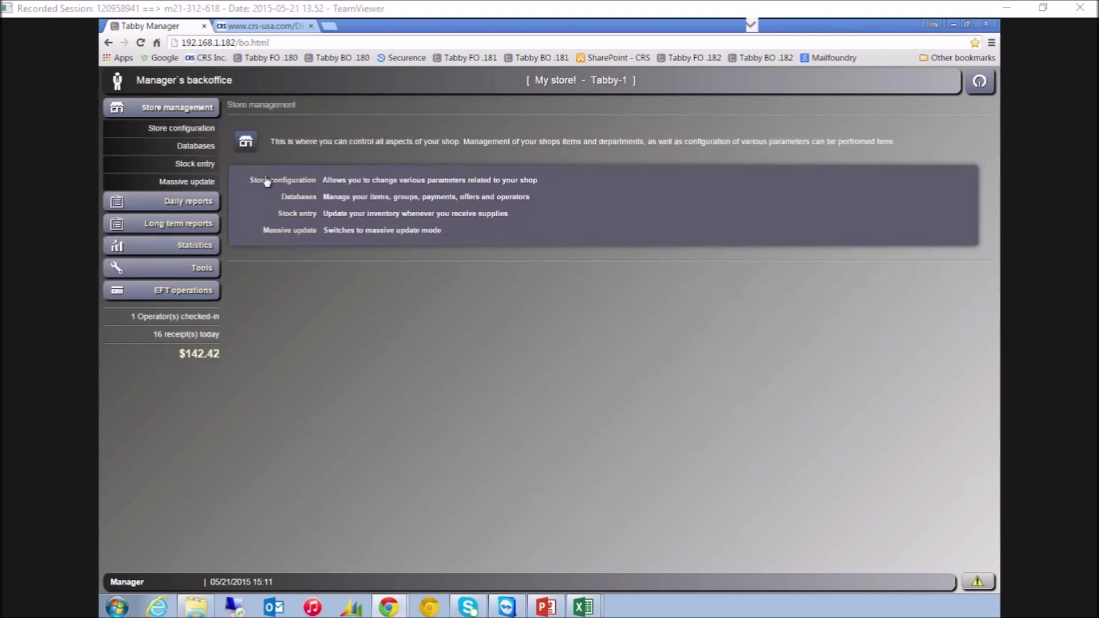
left_click(202, 166)
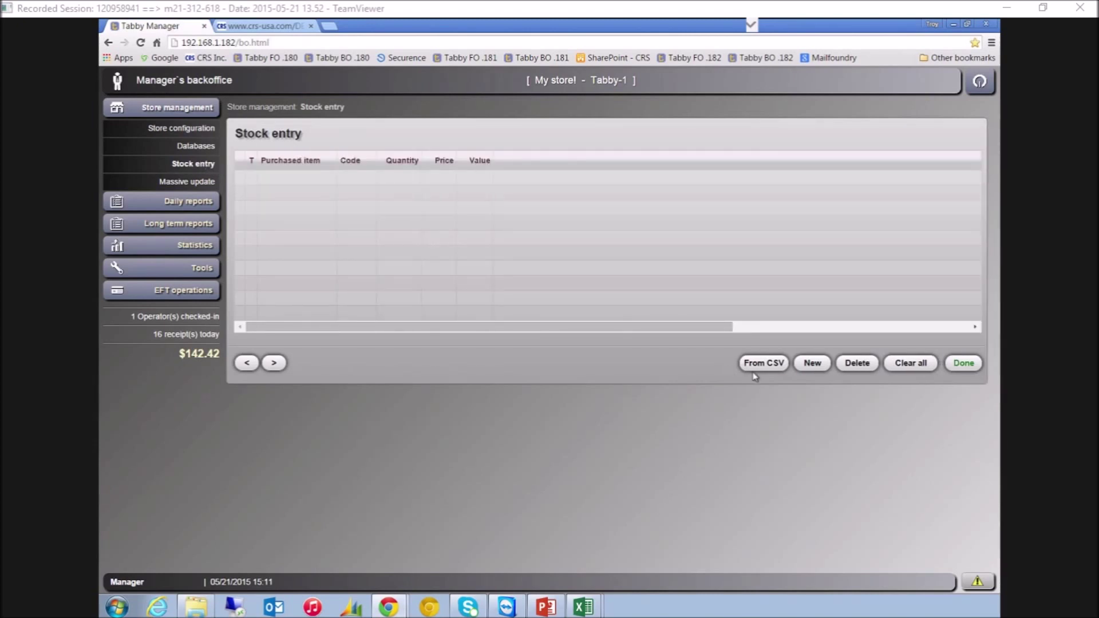
Add a stock entry of 100 Kid Cone (code 1010) at 5.00 each, totalling 500.00
left_click(771, 369)
left_click(813, 366)
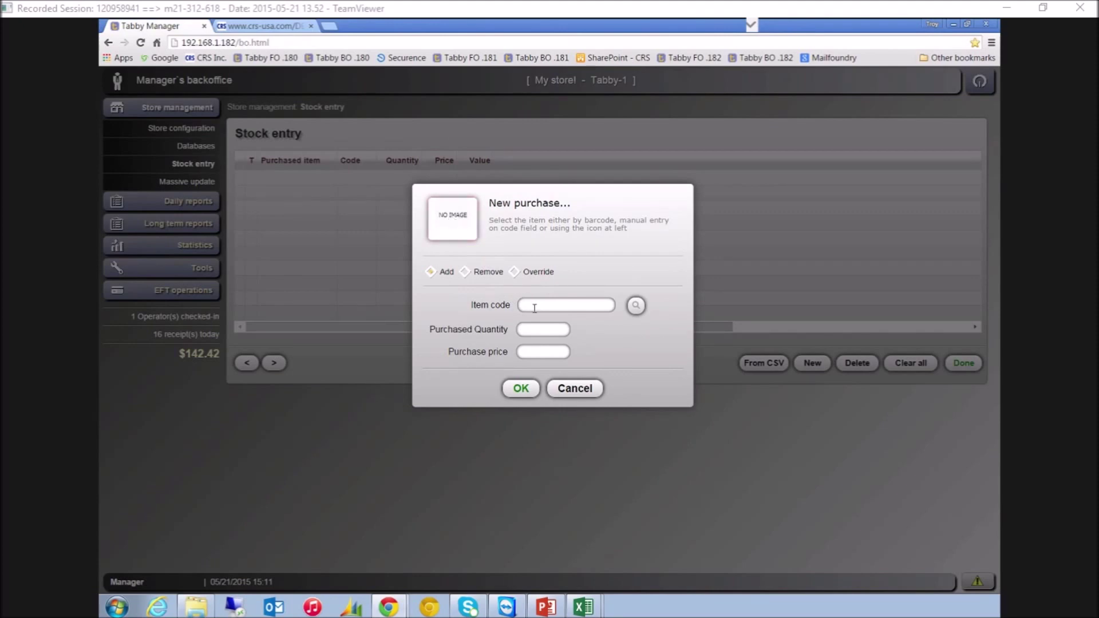
left_click(471, 224)
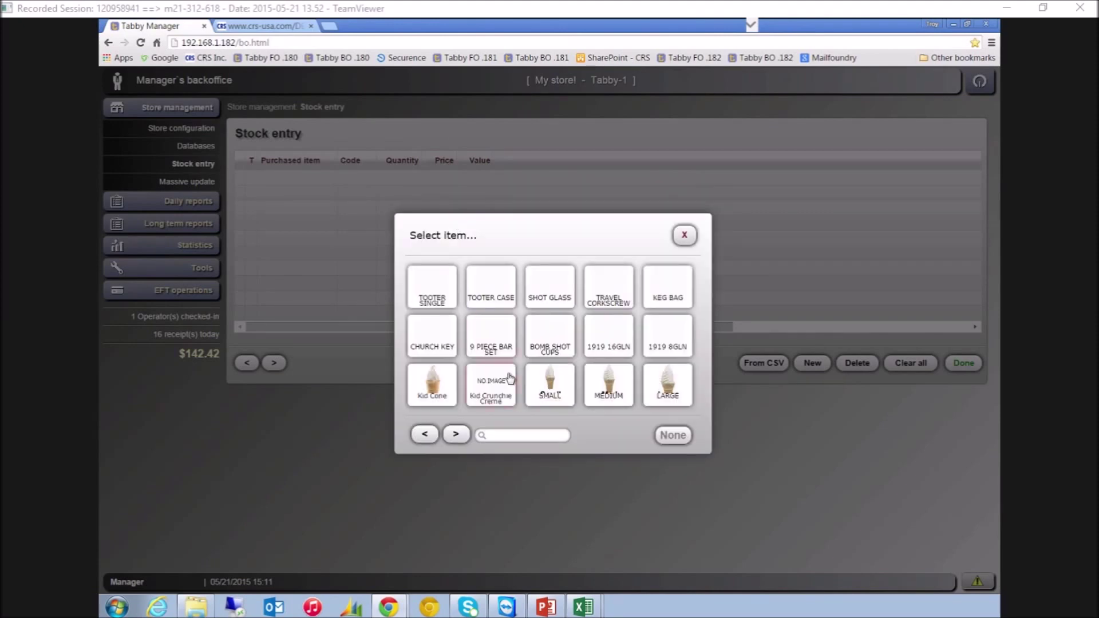
left_click(432, 388)
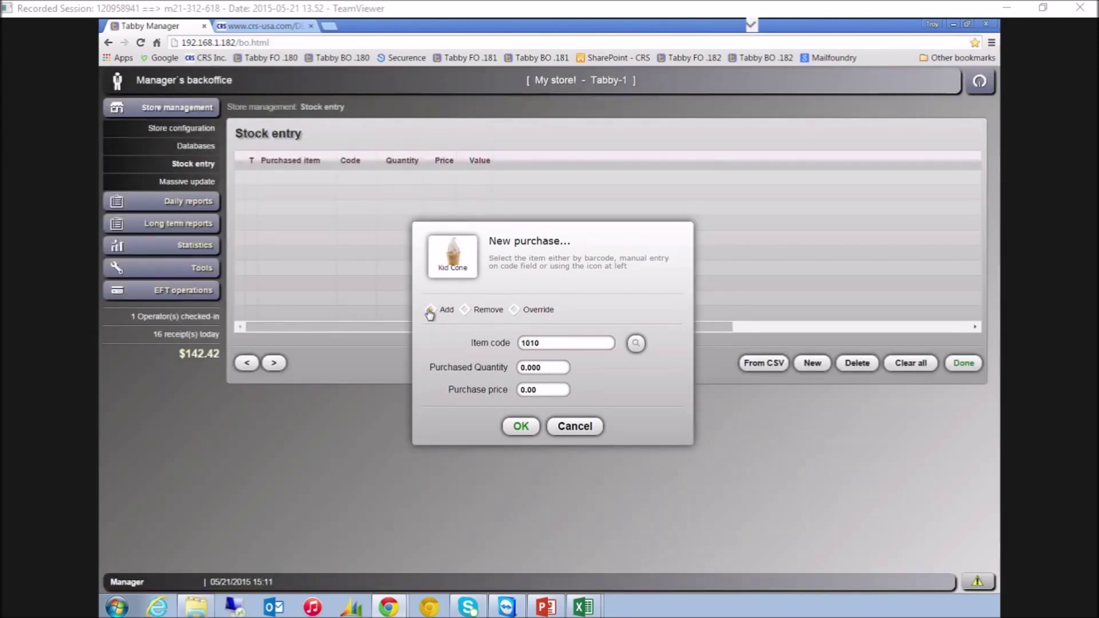
left_click(499, 368)
key("ctrl+a")
type("100")
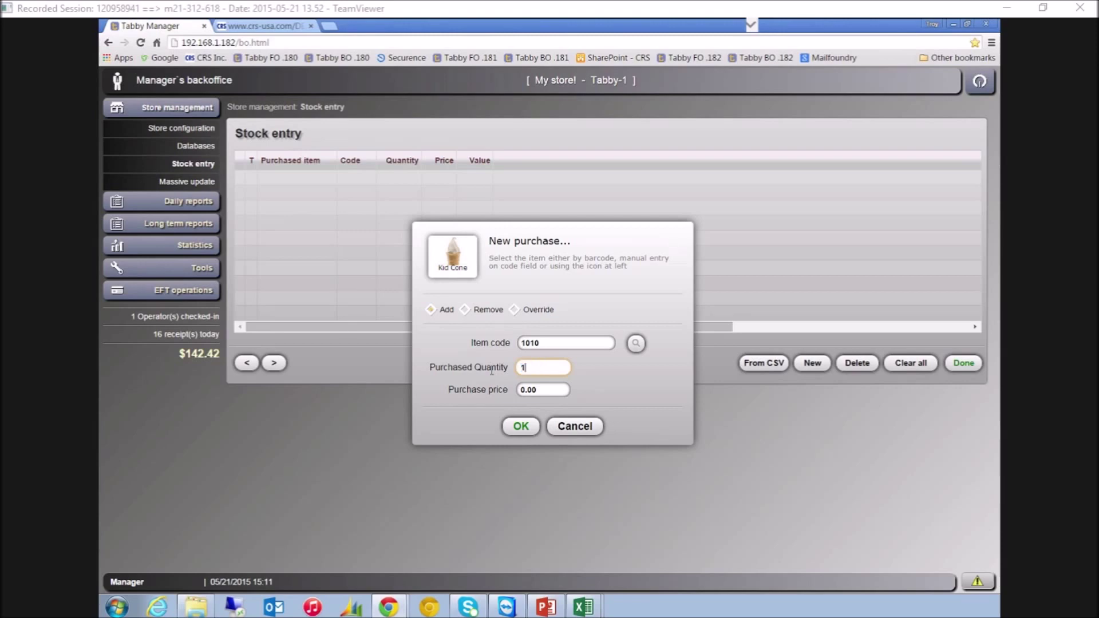
left_click(552, 392)
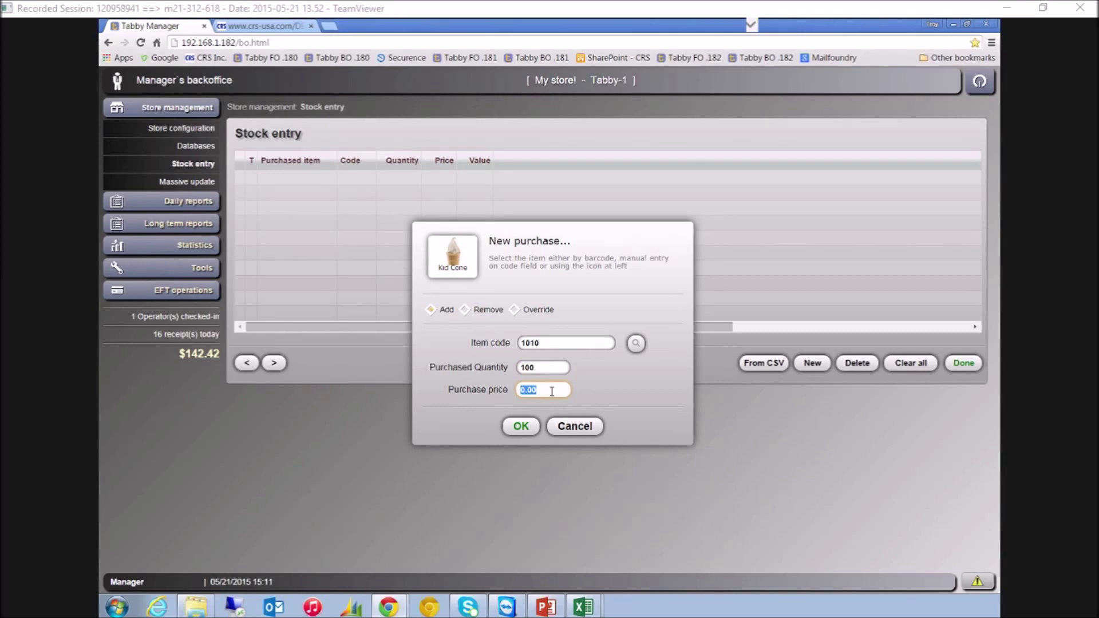
type("5")
left_click(522, 426)
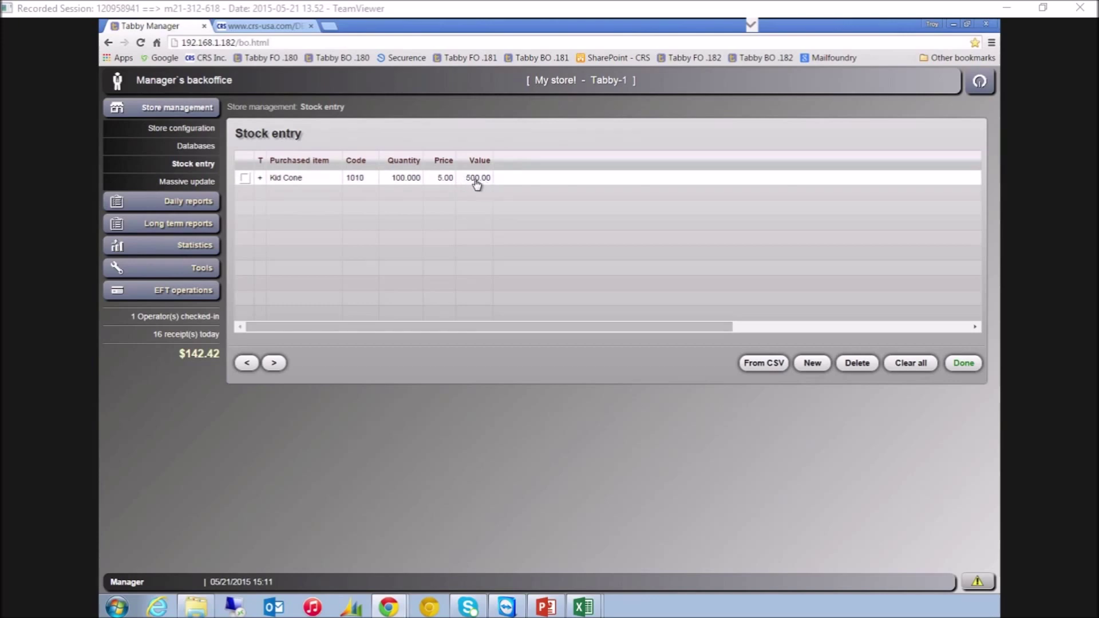
Add 200 MEDIUM (code 1030) at 0.75, then finish and confirm the stock update
left_click(816, 365)
left_click(463, 261)
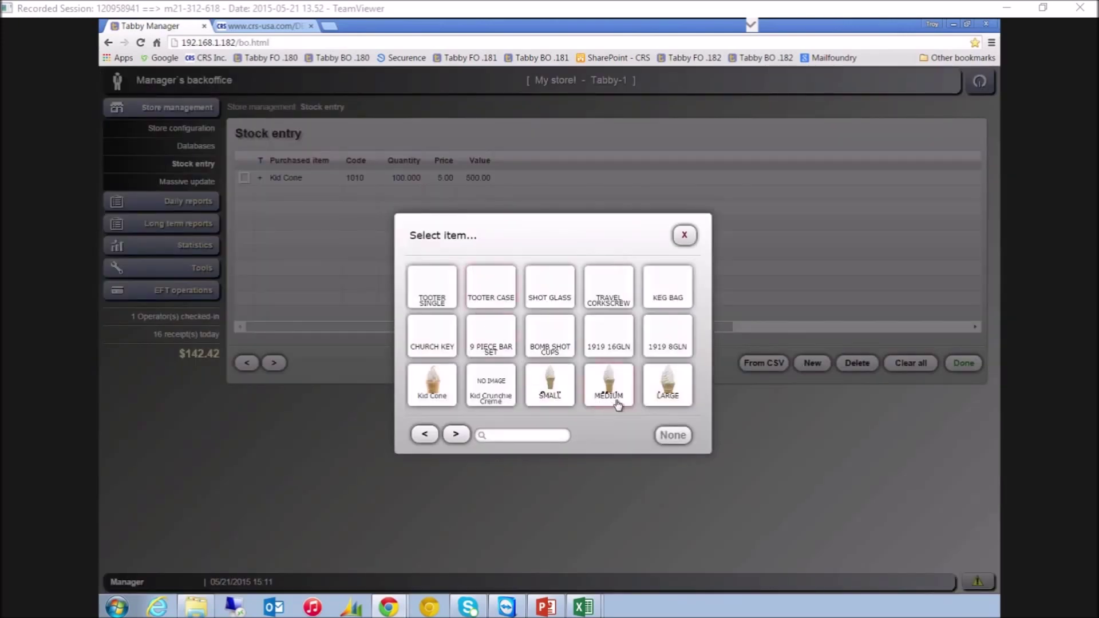
left_click(617, 395)
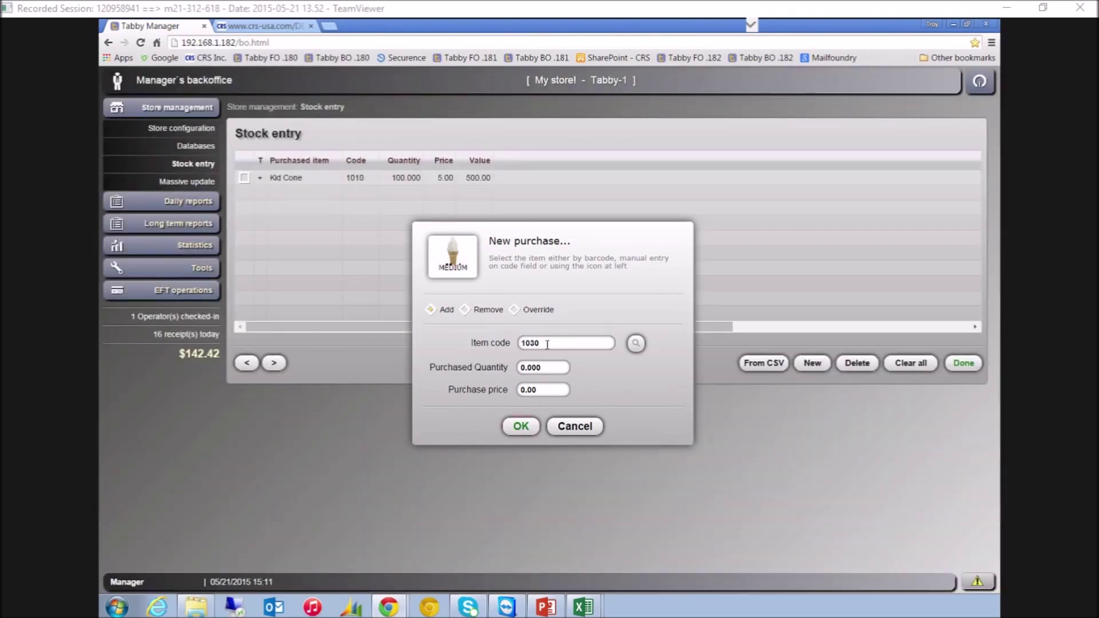
left_click(545, 366)
type("200")
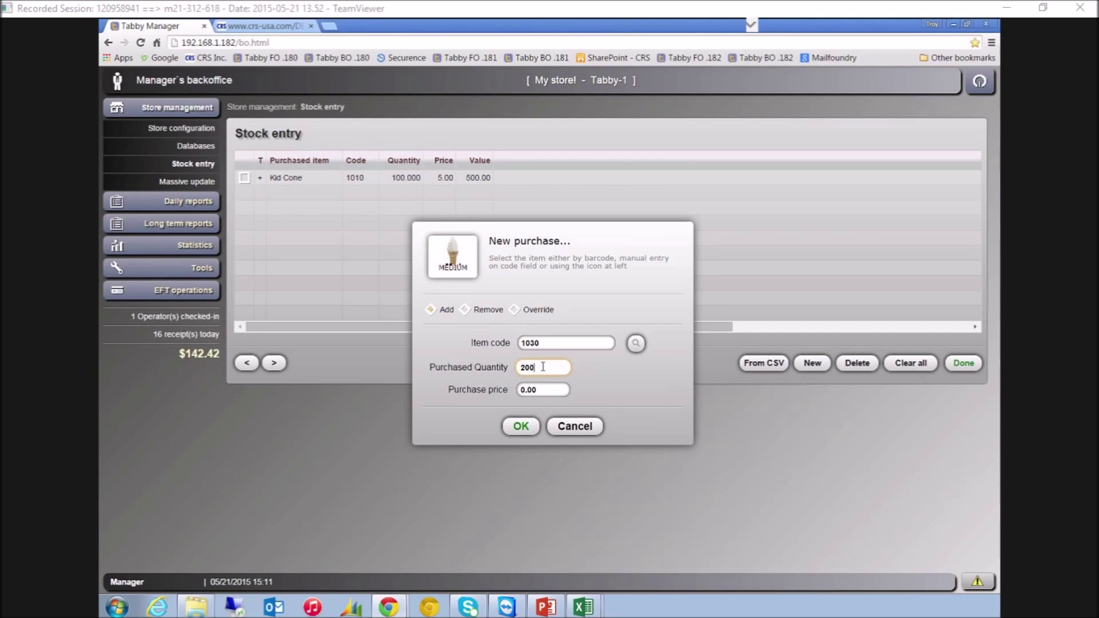
left_click(541, 390)
type(".75")
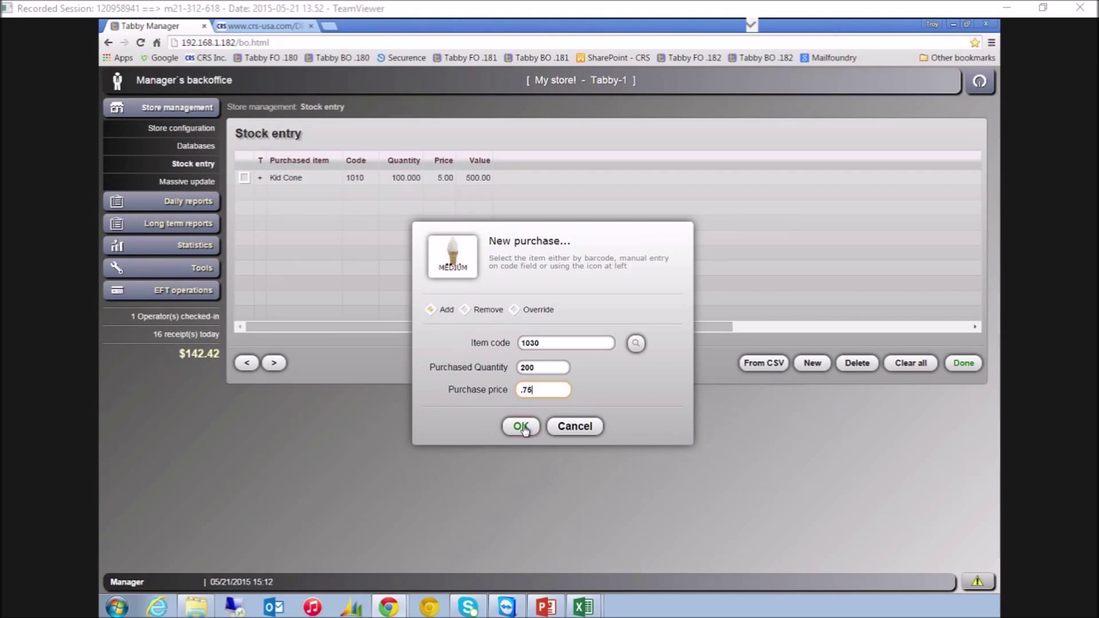
left_click(522, 427)
left_click(965, 364)
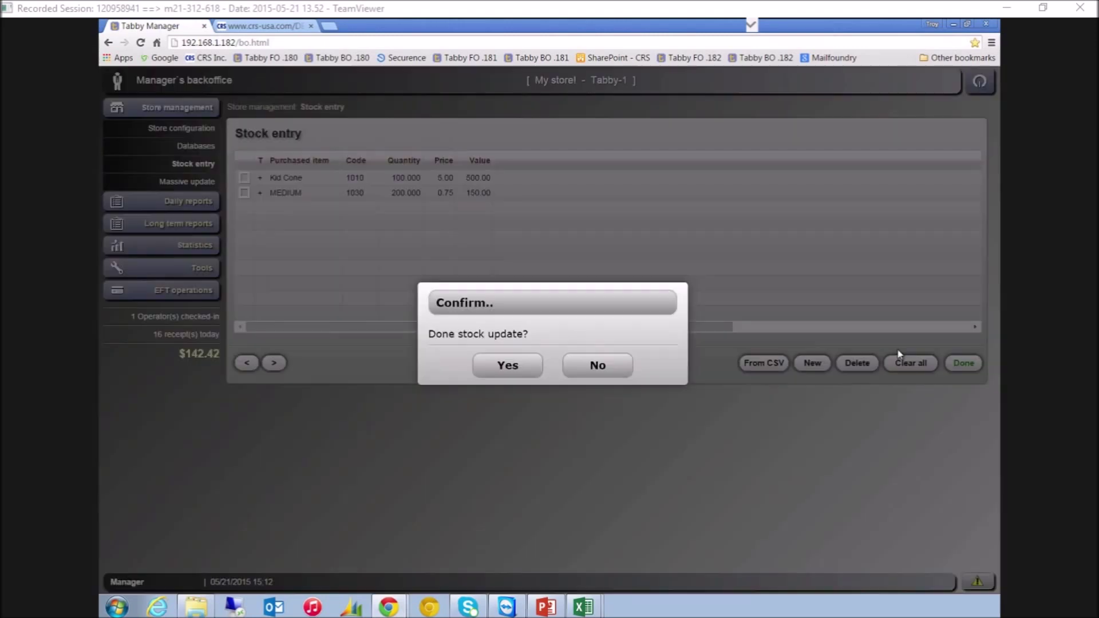
left_click(515, 365)
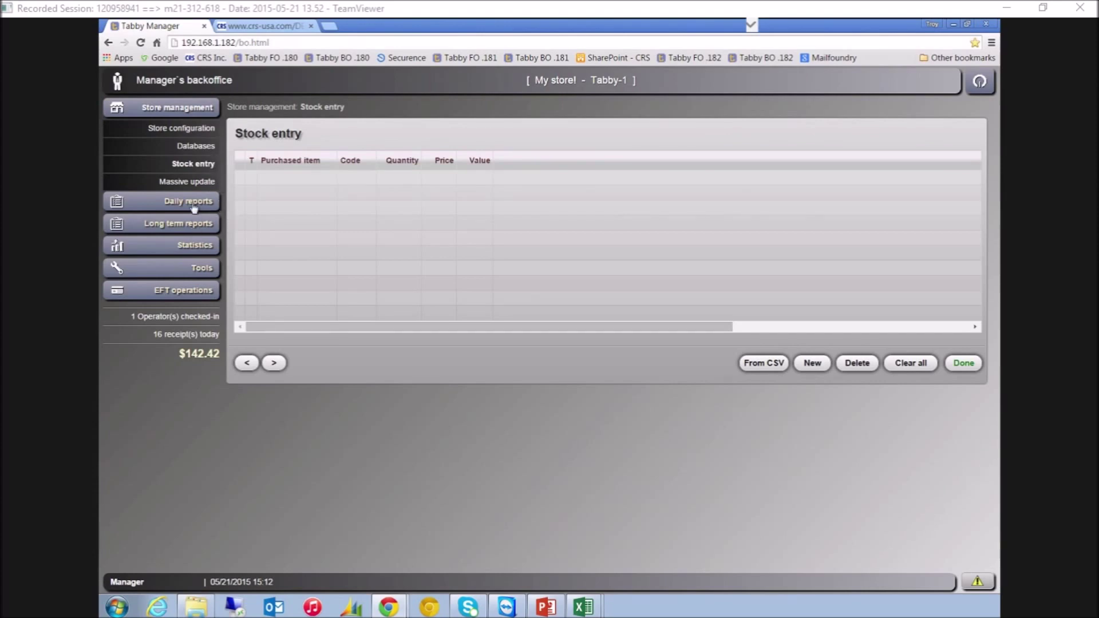
Preview the inventory shortage report under Long term reports, then open the item database on TOOTER SINGLE
left_click(195, 205)
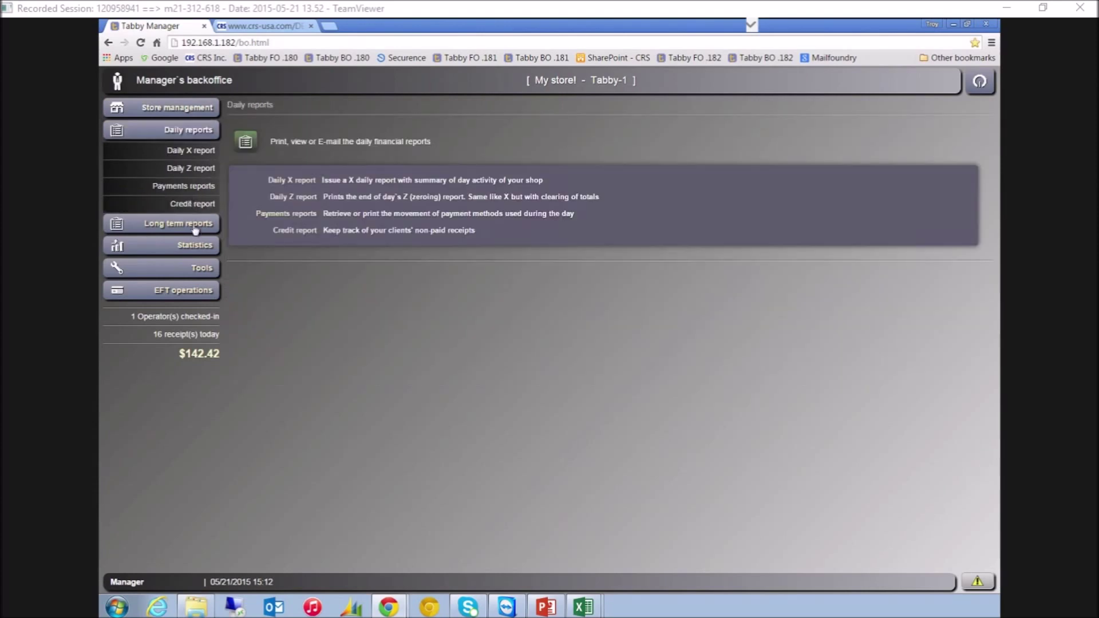
left_click(195, 229)
left_click(194, 281)
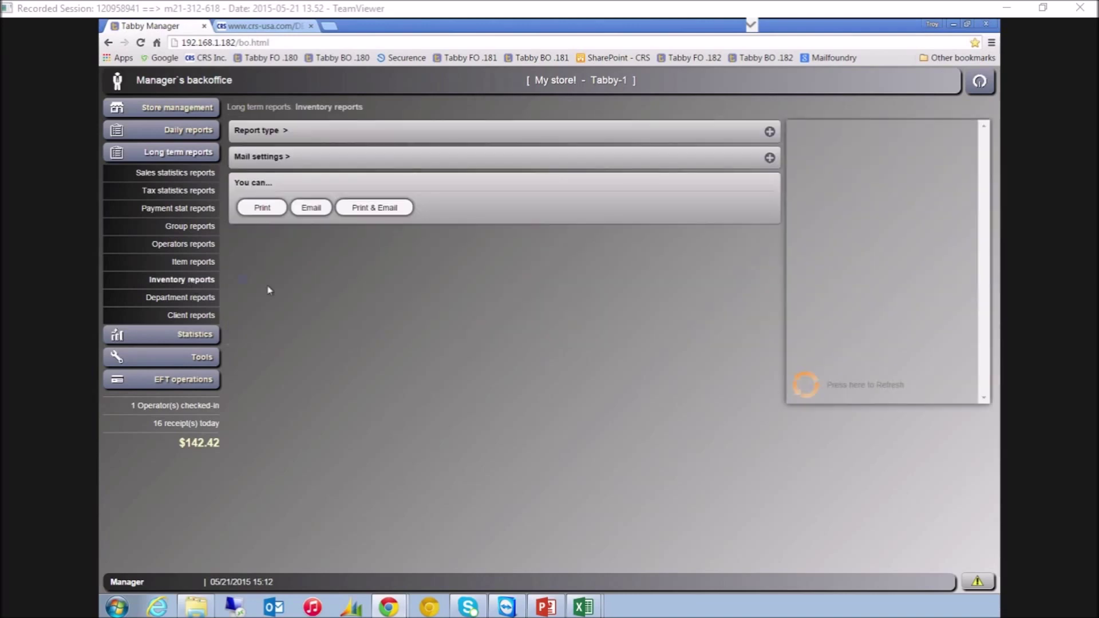
left_click(259, 132)
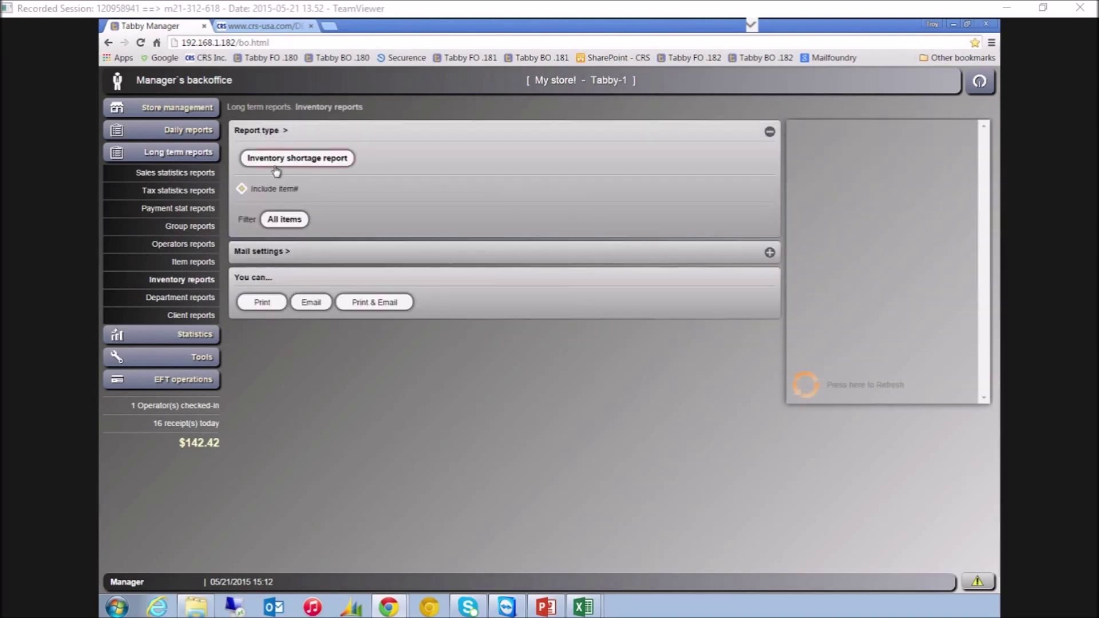
left_click(805, 394)
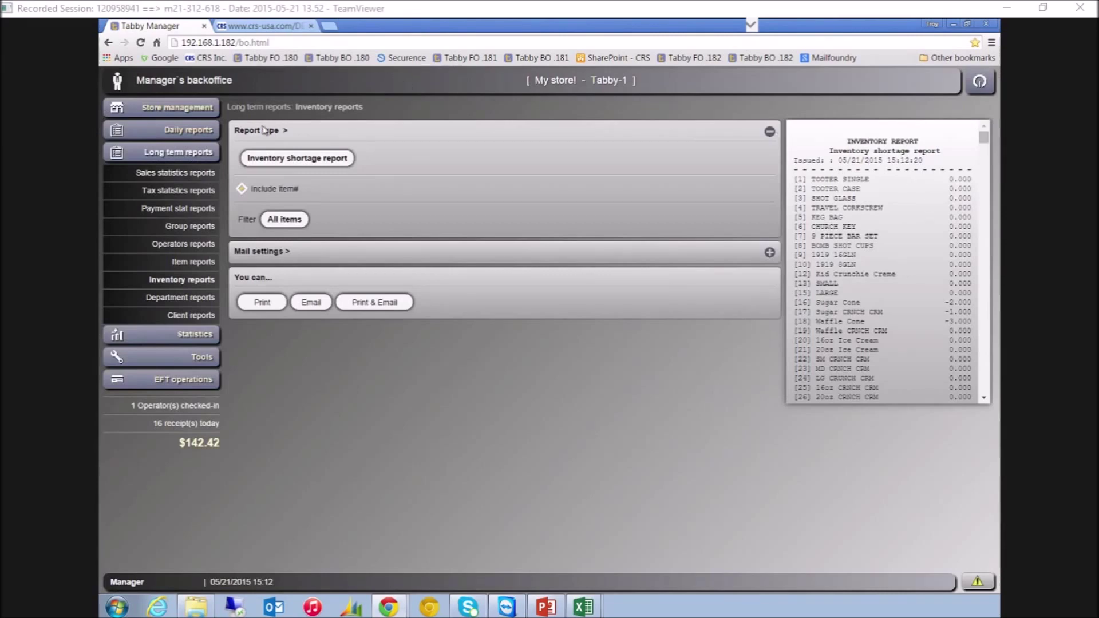
left_click(189, 109)
left_click(180, 146)
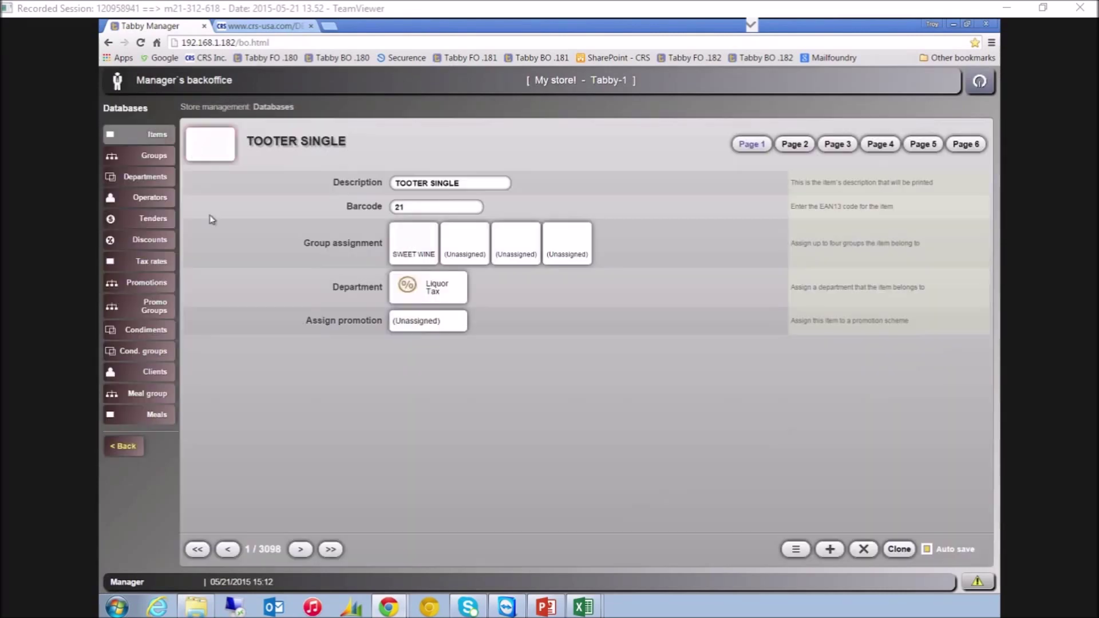
Show TOOTER SINGLE's Page 2 price lists (PRICELIST 1 at 0.99), then switch to the Tabby WebPOS window
left_click(804, 146)
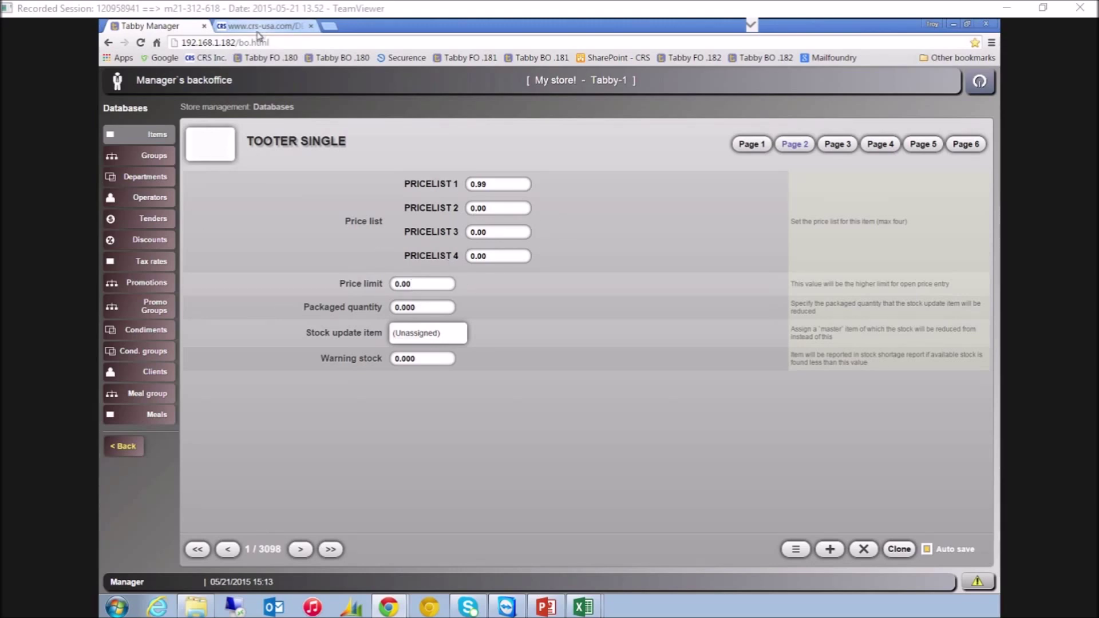
mouse_move(389, 607)
left_click(389, 579)
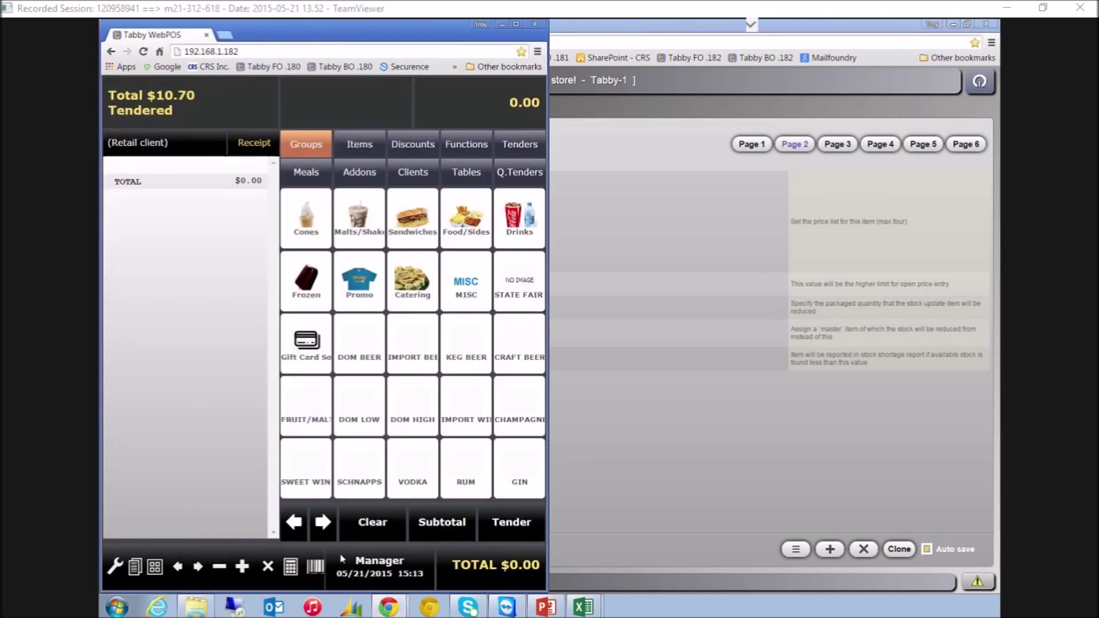
On the WebPOS function keypad, cycle the Price List through PRICELIST 2 and back to PRICELIST 1
left_click(199, 130)
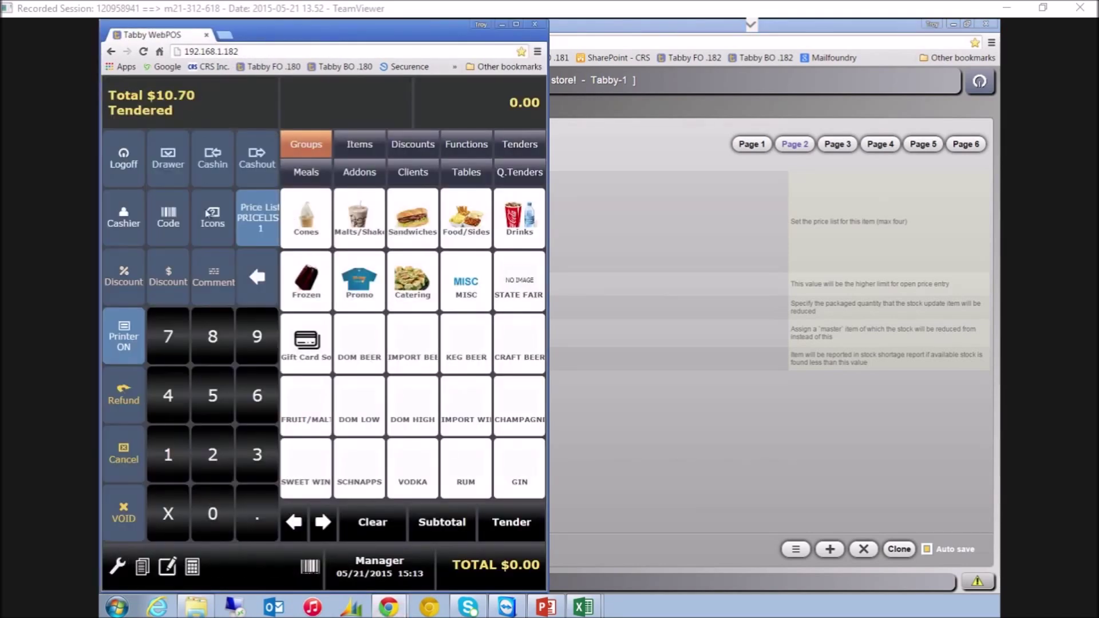
left_click(260, 226)
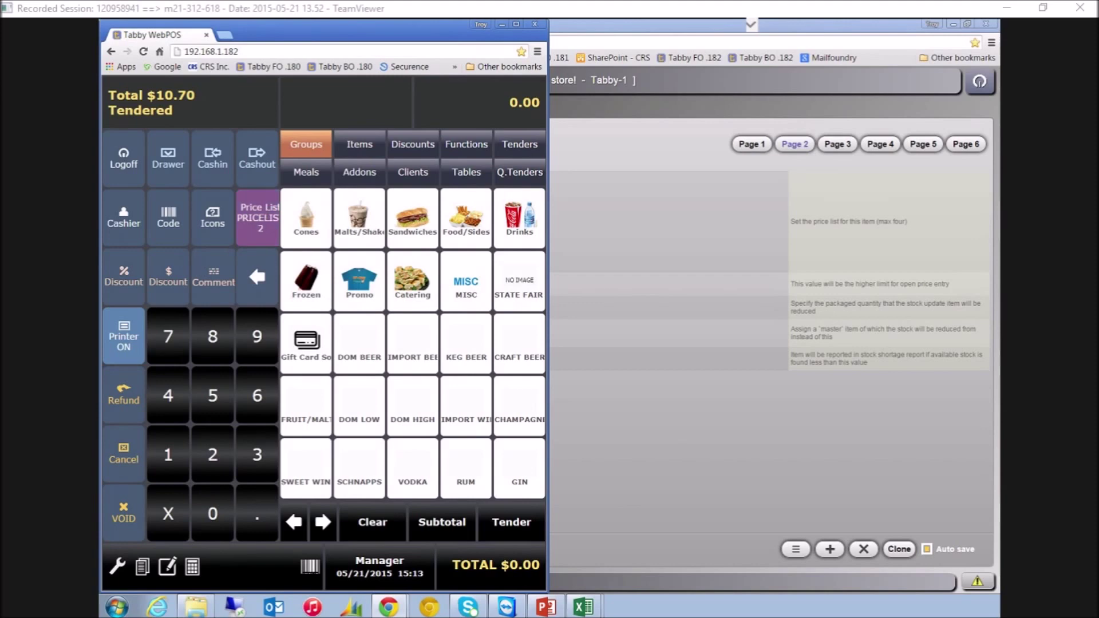
left_click(261, 226)
left_click(260, 226)
left_click(260, 226)
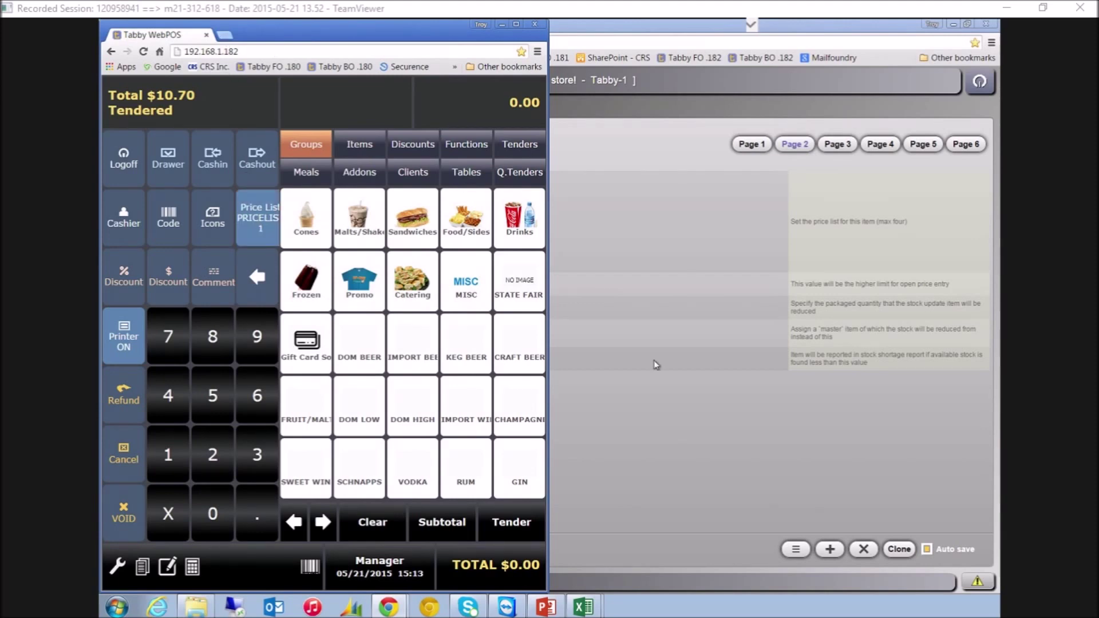
left_click(675, 380)
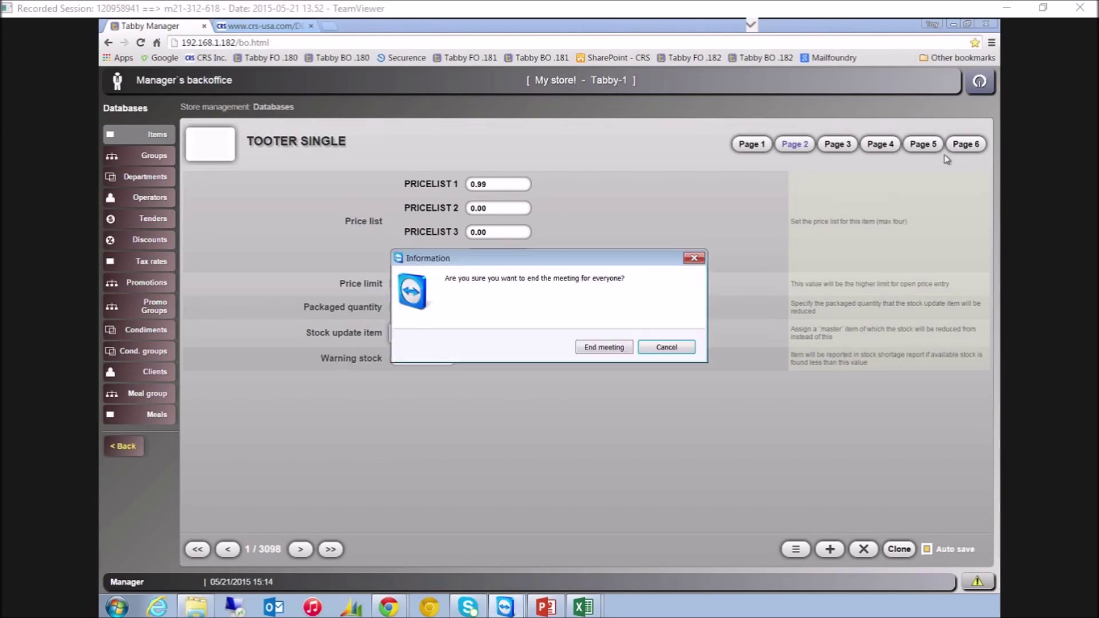
Cancel the TeamViewer end-meeting prompt to return to TOOTER SINGLE's price list settings
left_click(594, 349)
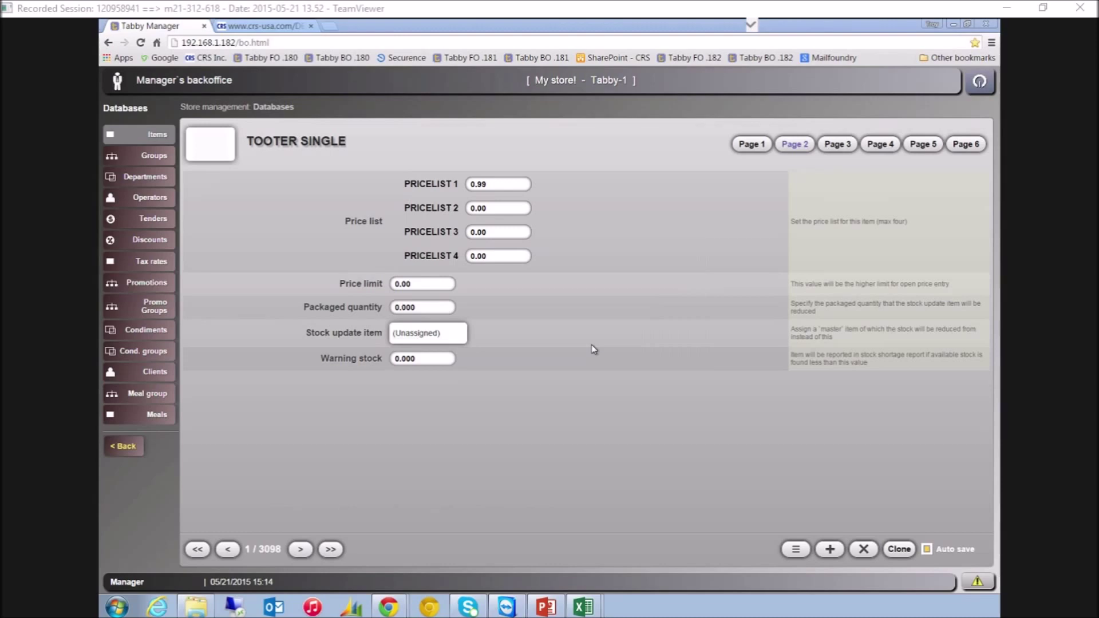